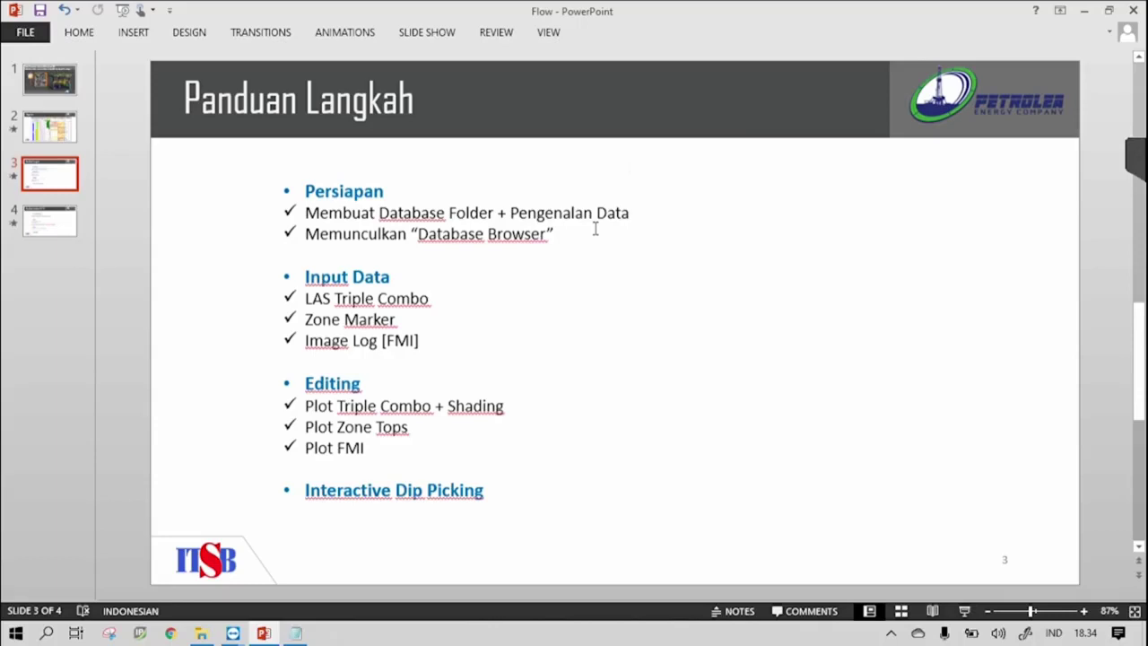
Step: Switch to the remote PC, close the running Interactive Petrophysics session and bring up File Explorer
{"action": "key", "text": "alt+Tab"}
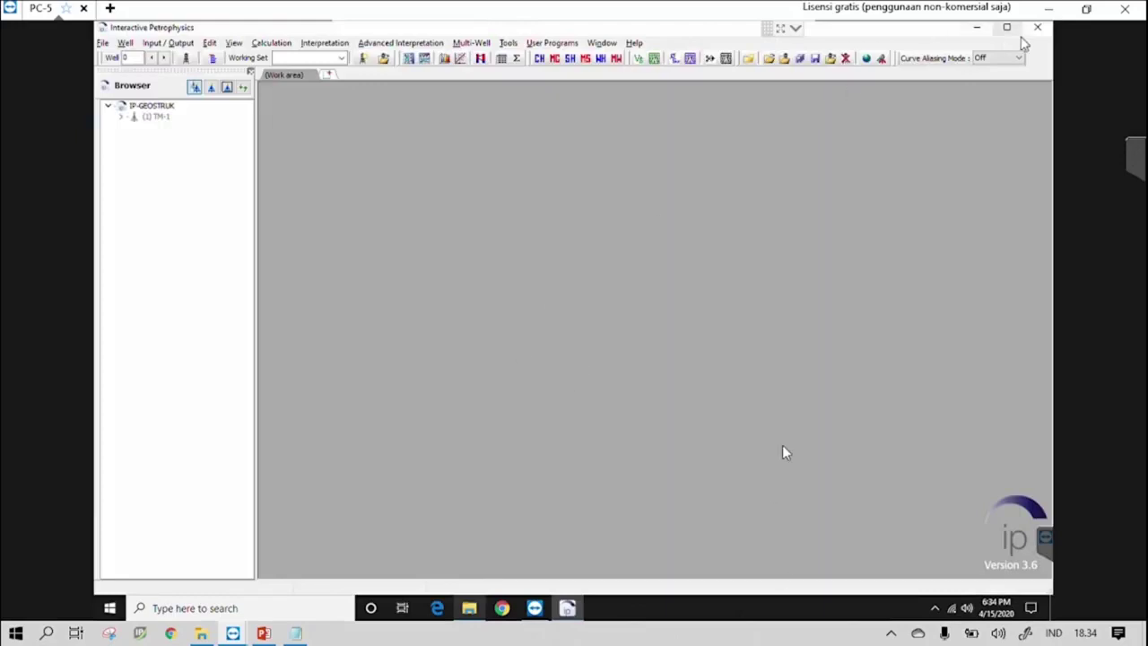
{"action": "left_click", "coordinate": [1031, 30]}
{"action": "left_click", "coordinate": [607, 349]}
{"action": "left_click", "coordinate": [471, 617]}
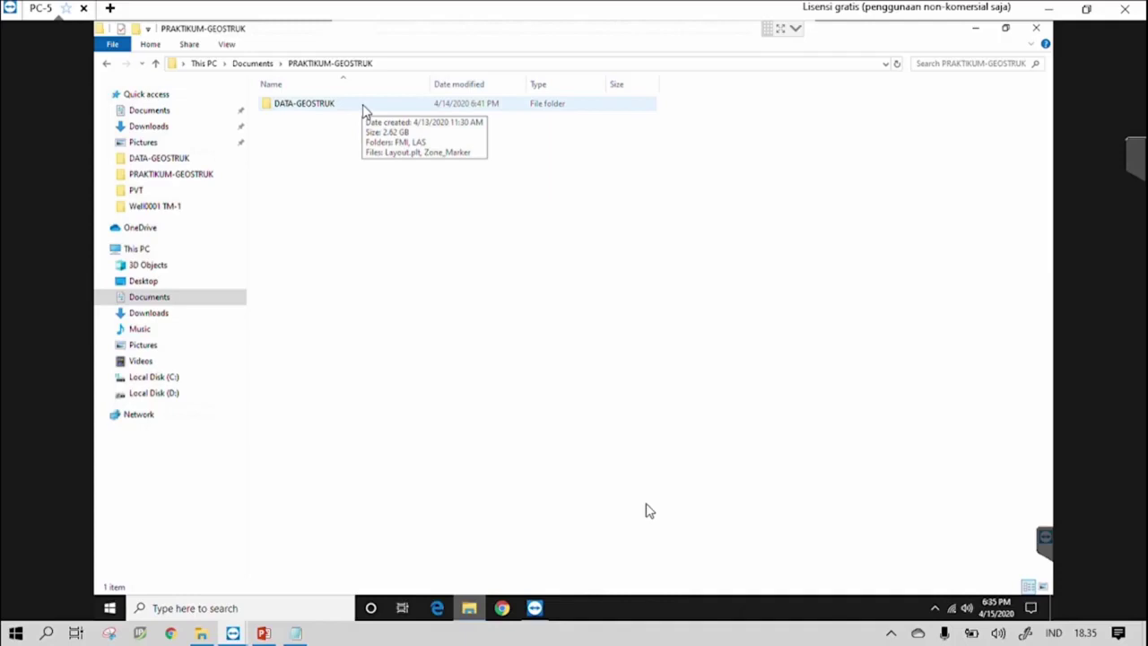
Step: Examine the contents of the DATA-GEOSTRUK folder and its FMI subfolder, and return to the PRAKTIKUM-GEOSTRUK folder in Documents
{"action": "double_click", "coordinate": [363, 109]}
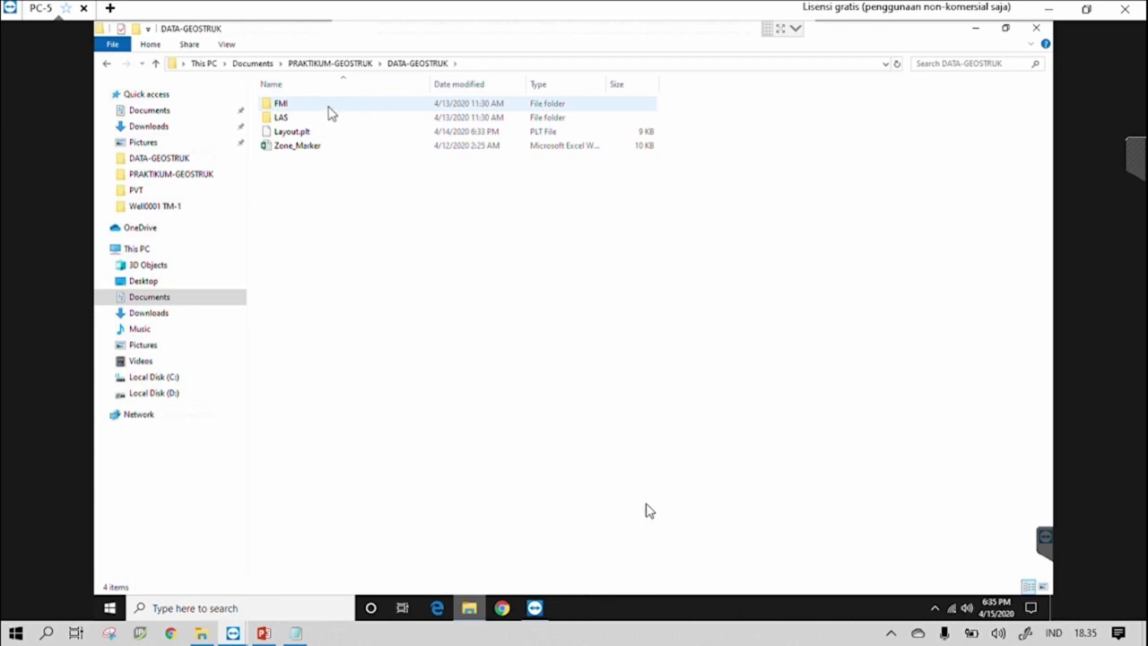
{"action": "double_click", "coordinate": [331, 109]}
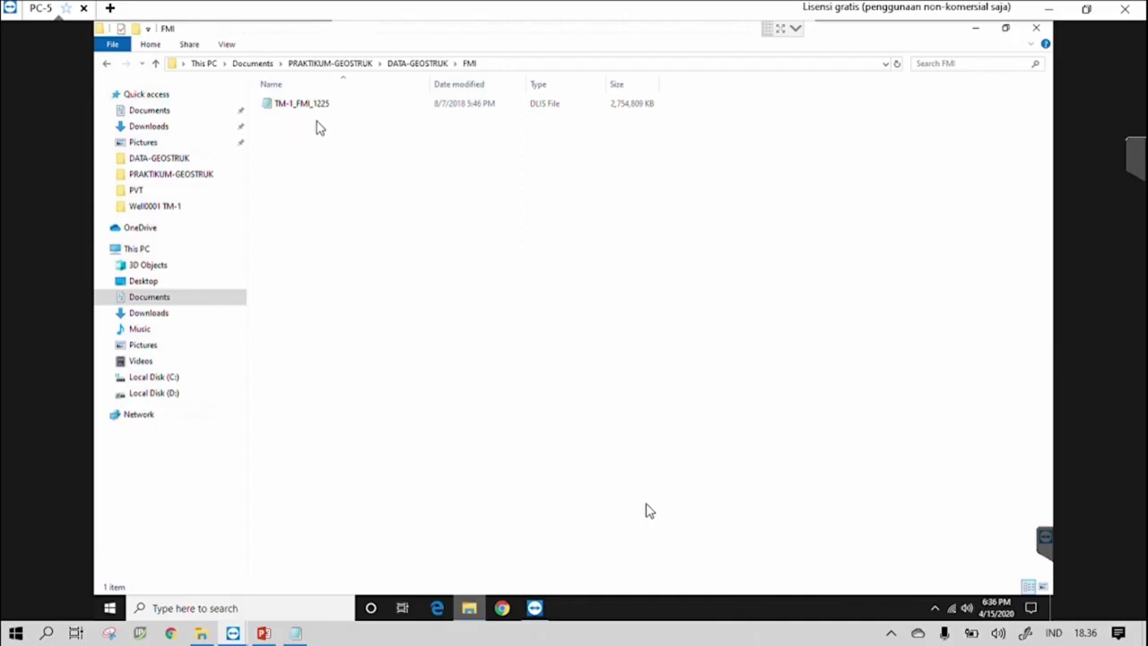
{"action": "left_click", "coordinate": [415, 63]}
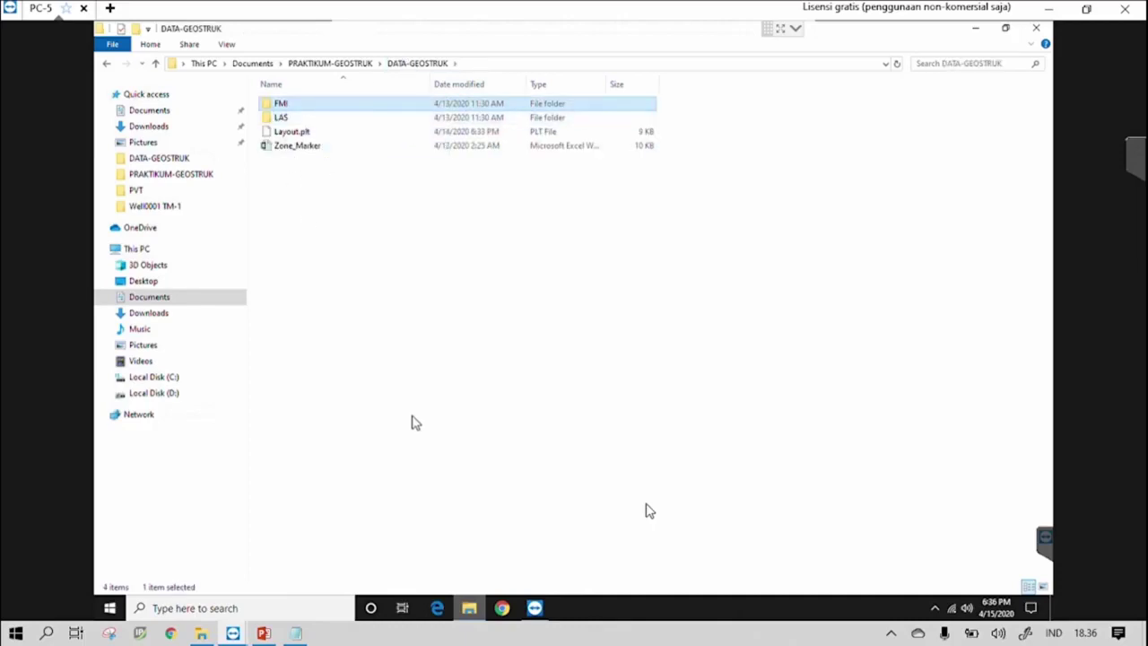
{"action": "left_click", "coordinate": [106, 64]}
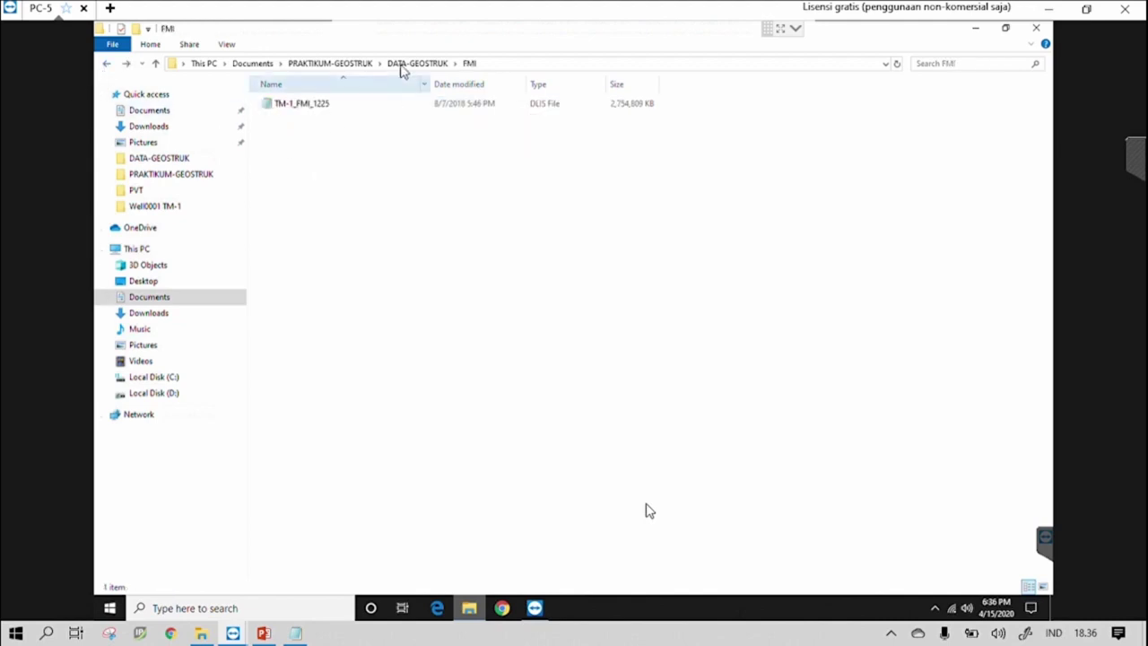
{"action": "left_click", "coordinate": [345, 65]}
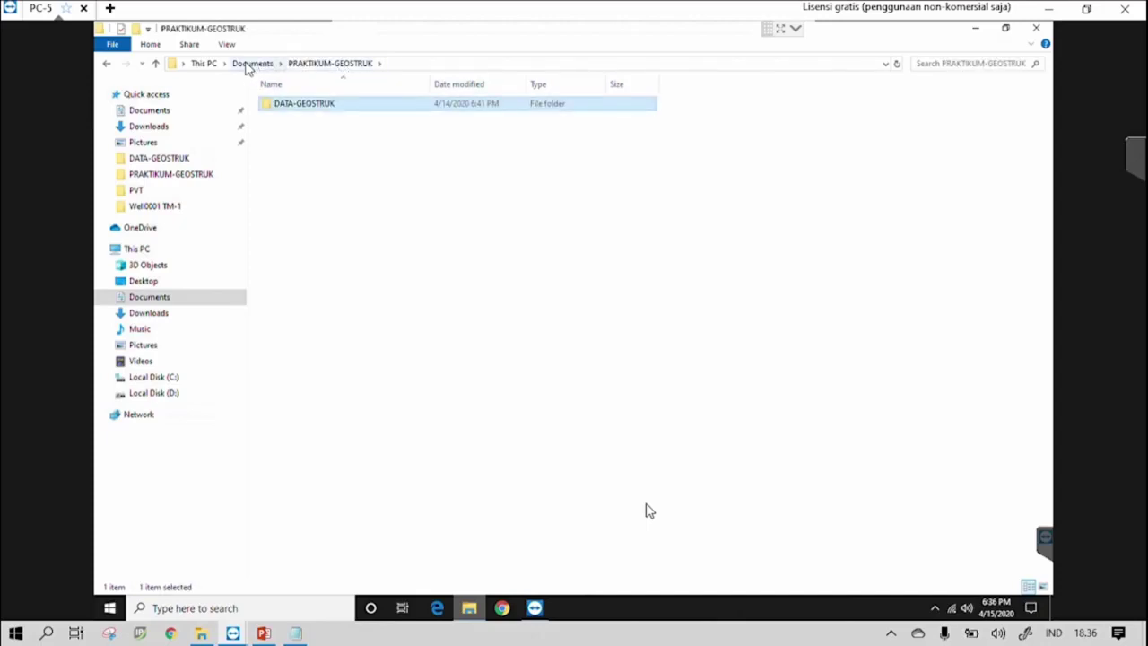
{"action": "left_click", "coordinate": [417, 212]}
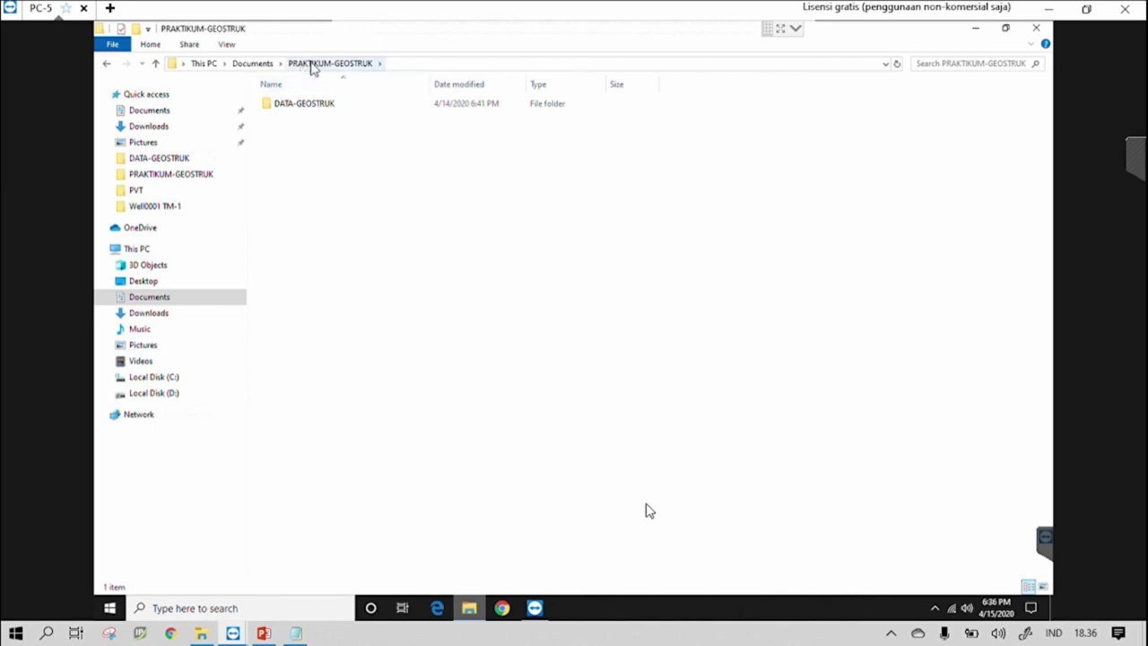
{"action": "left_click", "coordinate": [263, 67]}
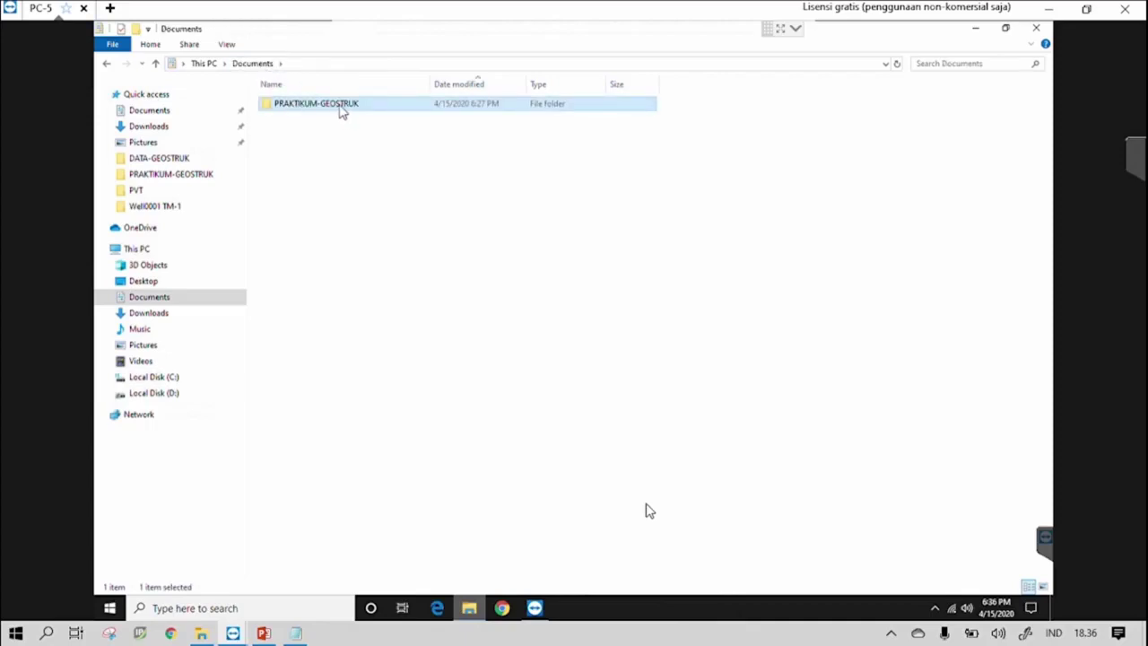
{"action": "double_click", "coordinate": [341, 110]}
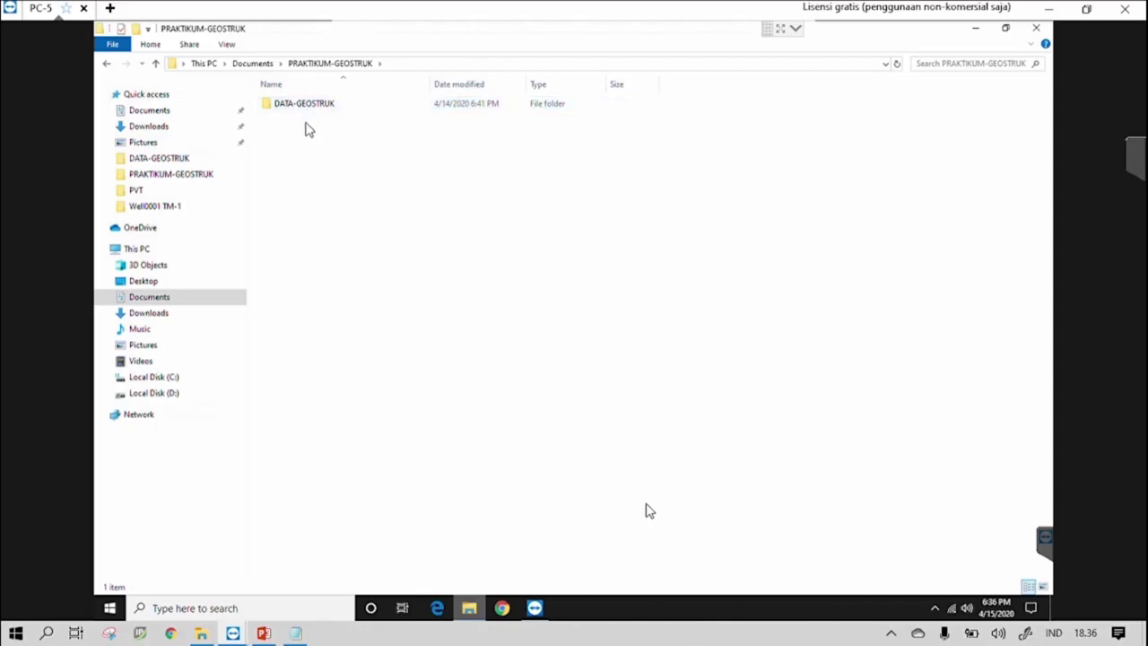
Step: Create a folder named IP-GEOSTRK inside the PRAKTIKUM-GEOSTRUK folder
{"action": "right_click", "coordinate": [306, 123]}
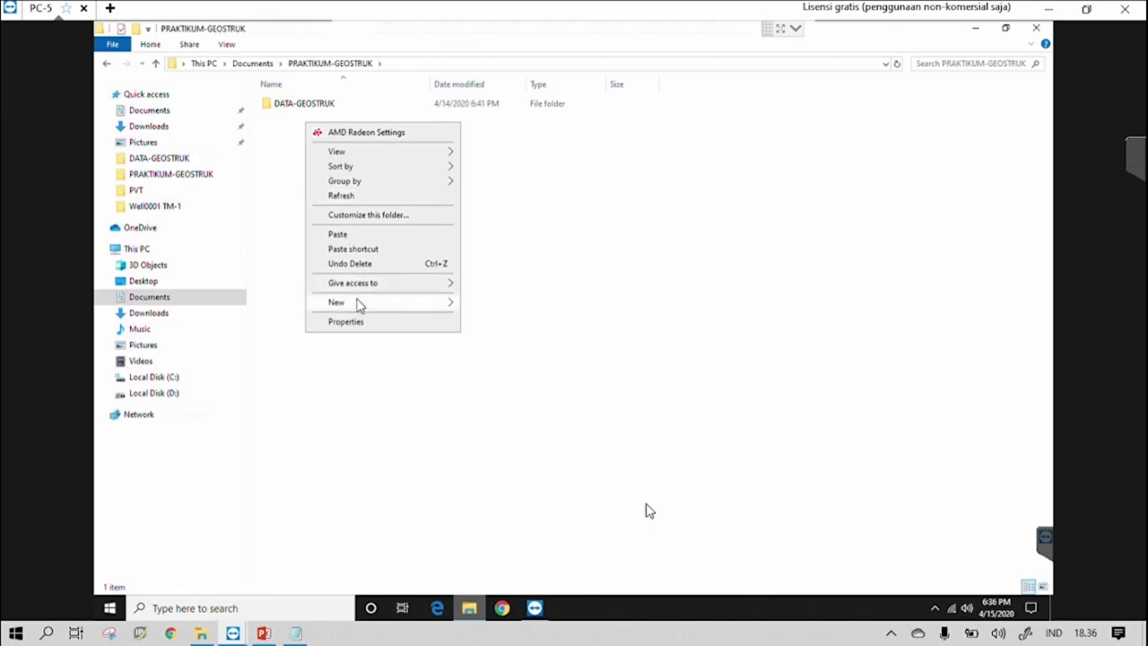
{"action": "mouse_move", "coordinate": [361, 305]}
{"action": "left_click", "coordinate": [476, 305]}
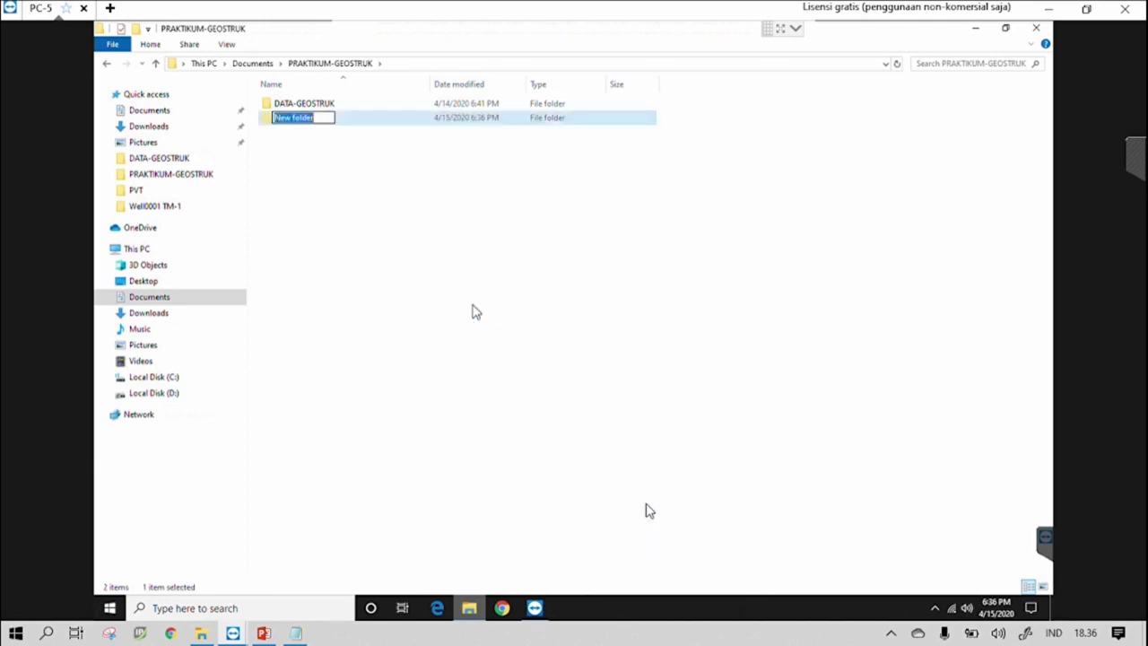
{"action": "type", "text": "ip"}
{"action": "key", "text": "BackSpace"}
{"action": "key", "text": "BackSpace"}
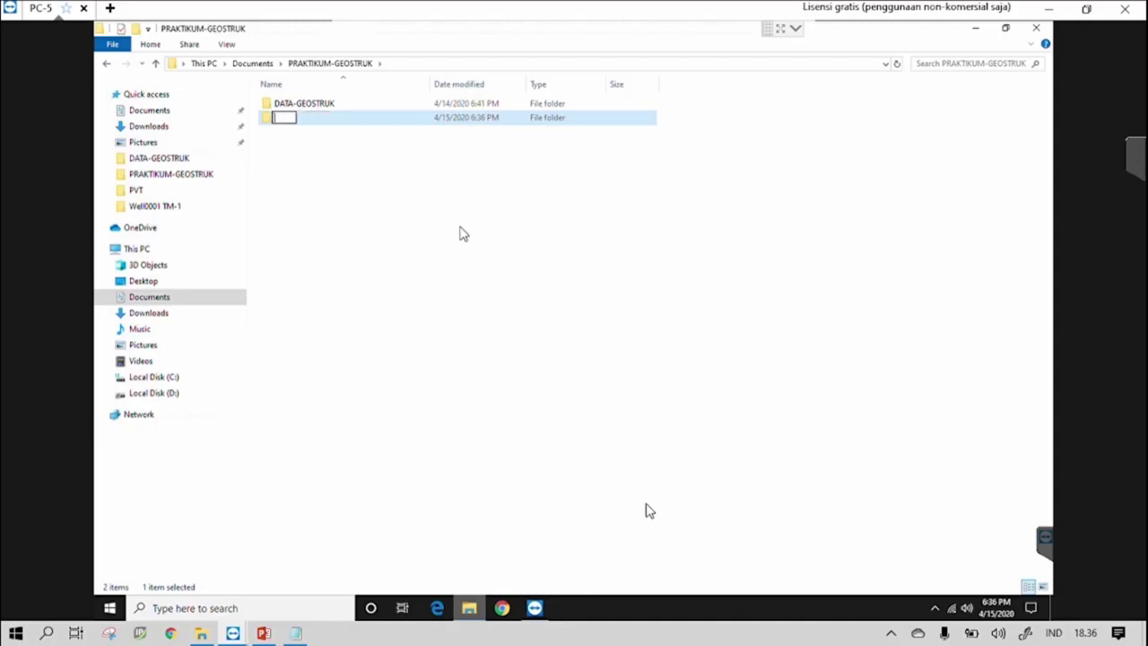
{"action": "type", "text": "IP-GEOSTRK"}
{"action": "key", "text": "Return"}
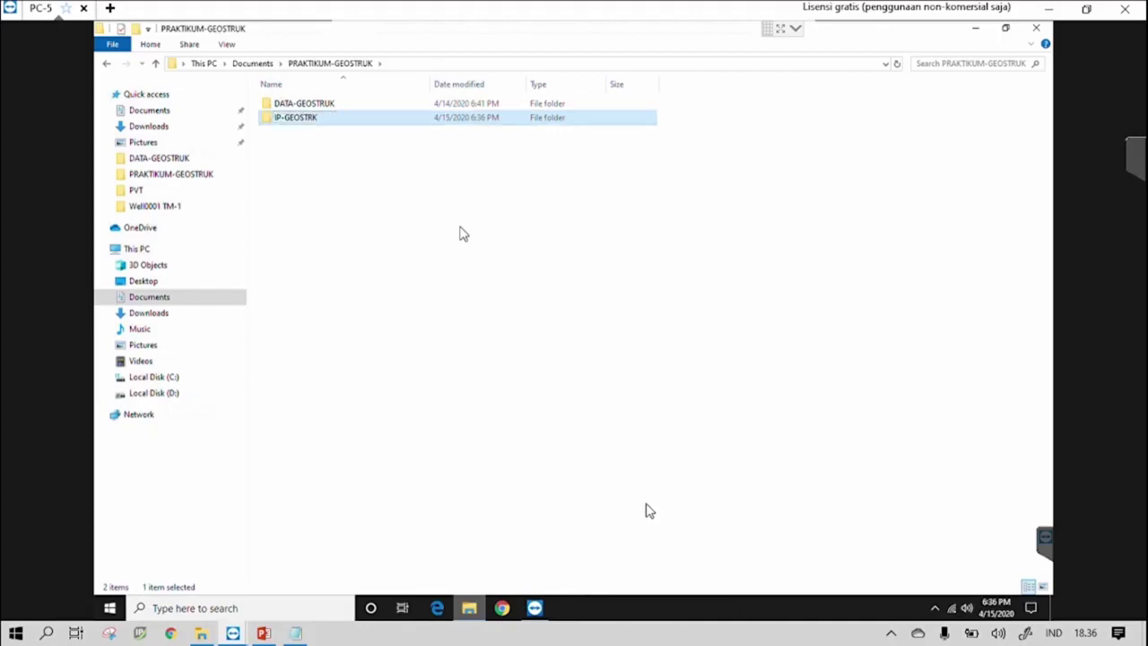
{"action": "left_click", "coordinate": [459, 233]}
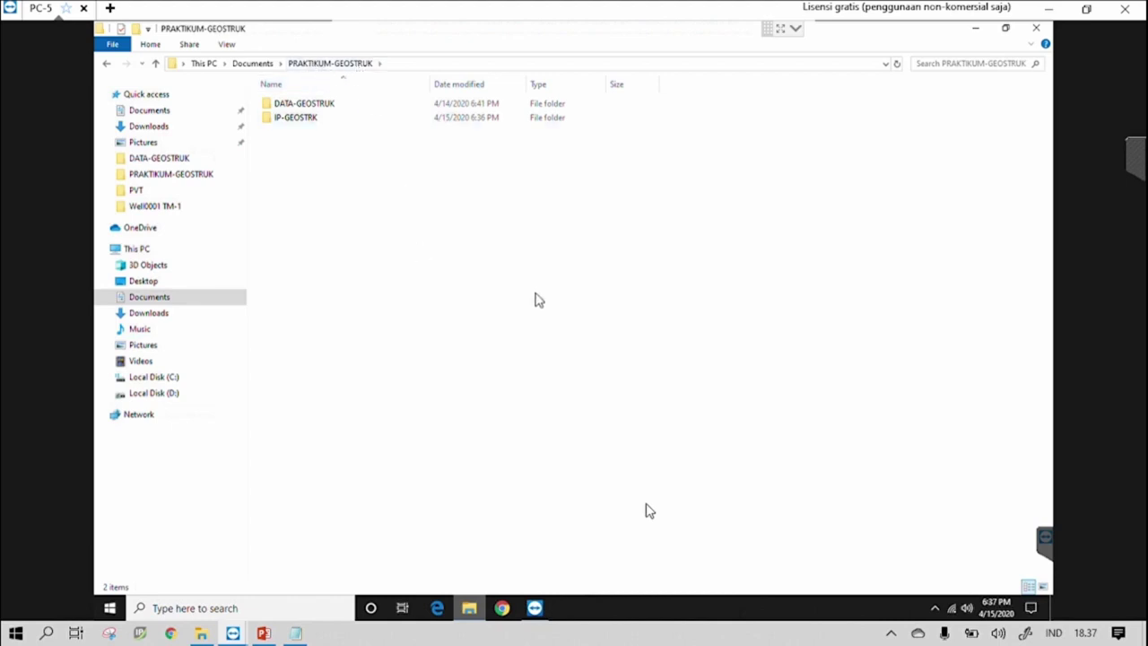
Step: Show the remote desktop, launch Interactive Petrophysics from the IntPetro shortcut and dismiss the startup error
{"action": "left_click", "coordinate": [1052, 610]}
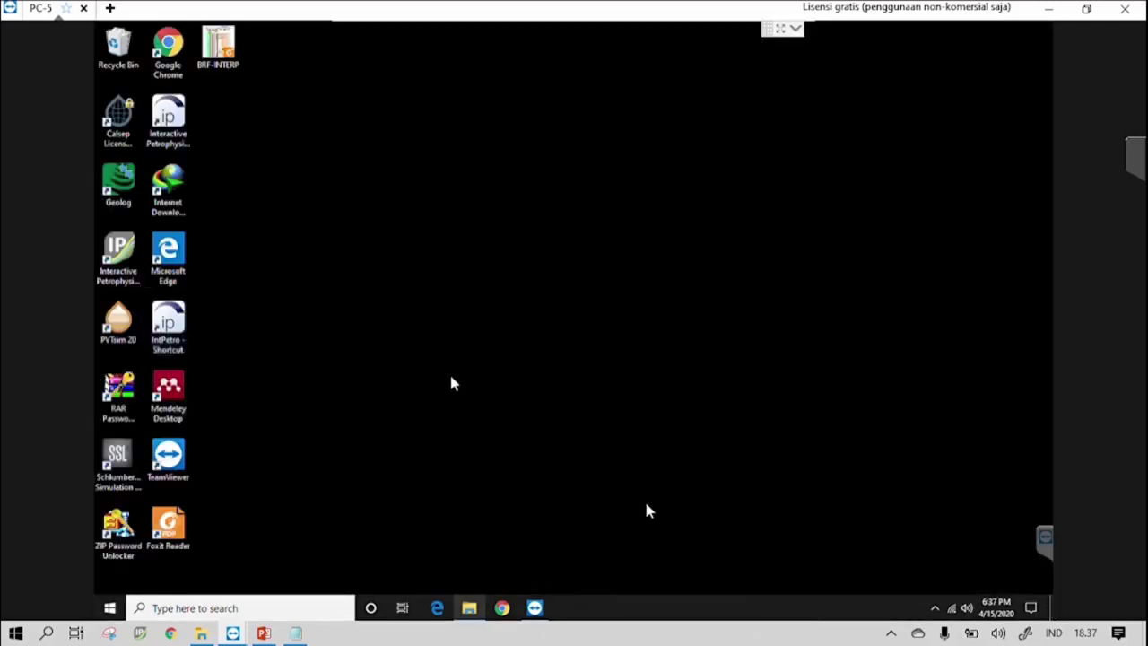
{"action": "double_click", "coordinate": [183, 315]}
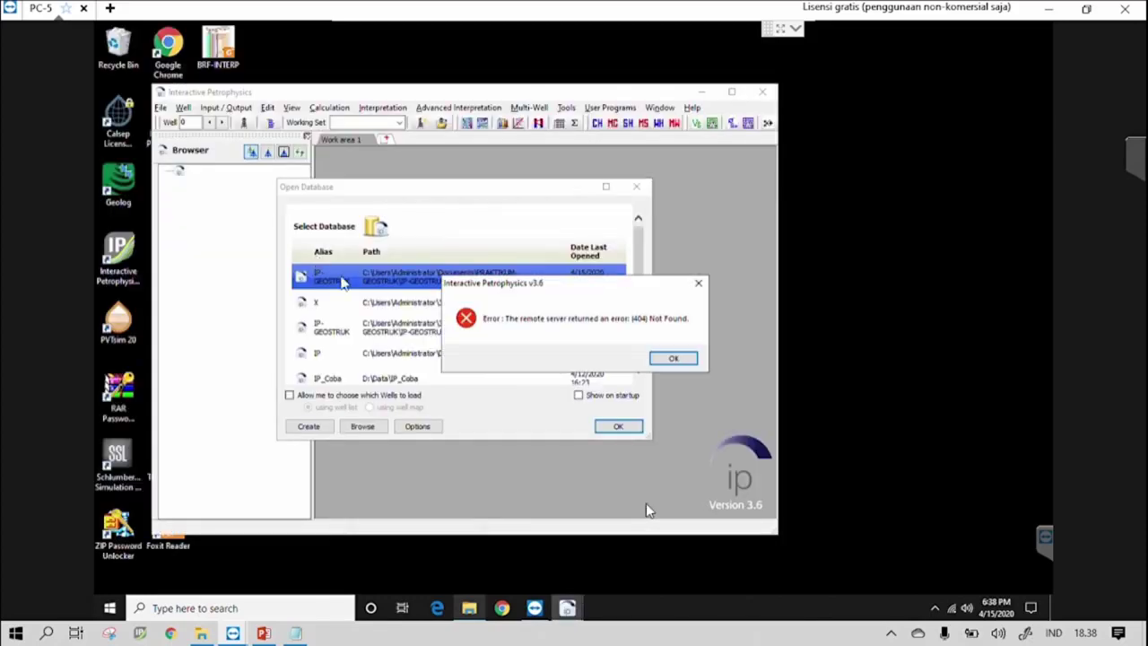
{"action": "left_click", "coordinate": [672, 355]}
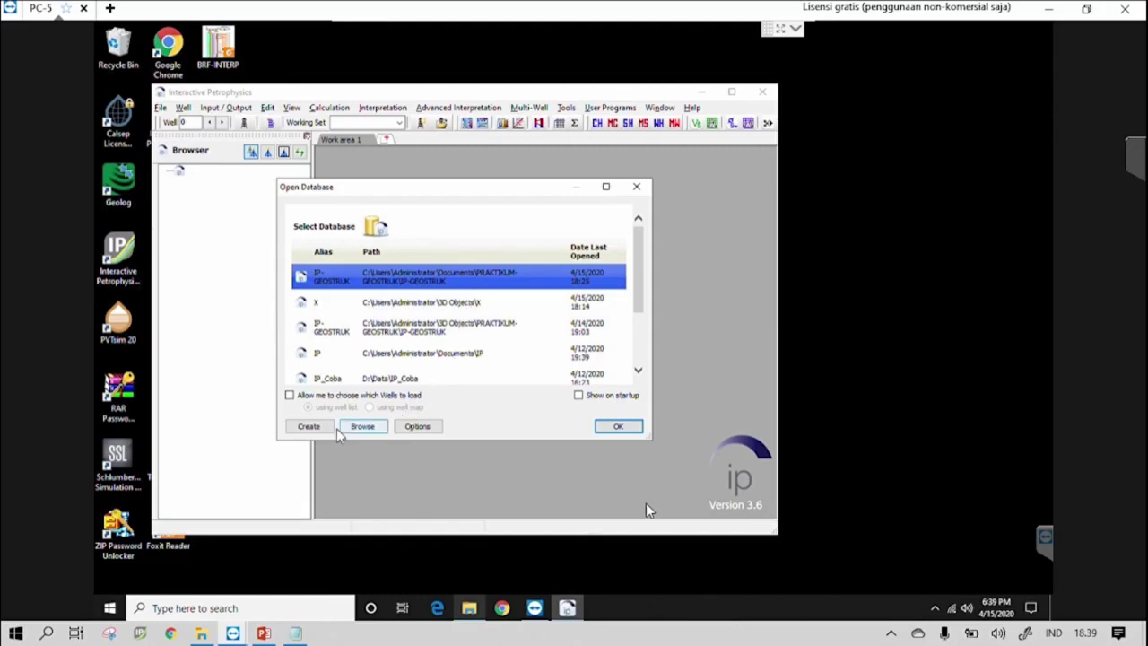
Step: Create a new IP database located in Documents\PRAKTIKUM-GEOSTRUK\IP-GEOSTRK and maximize the program window
{"action": "left_click", "coordinate": [307, 429]}
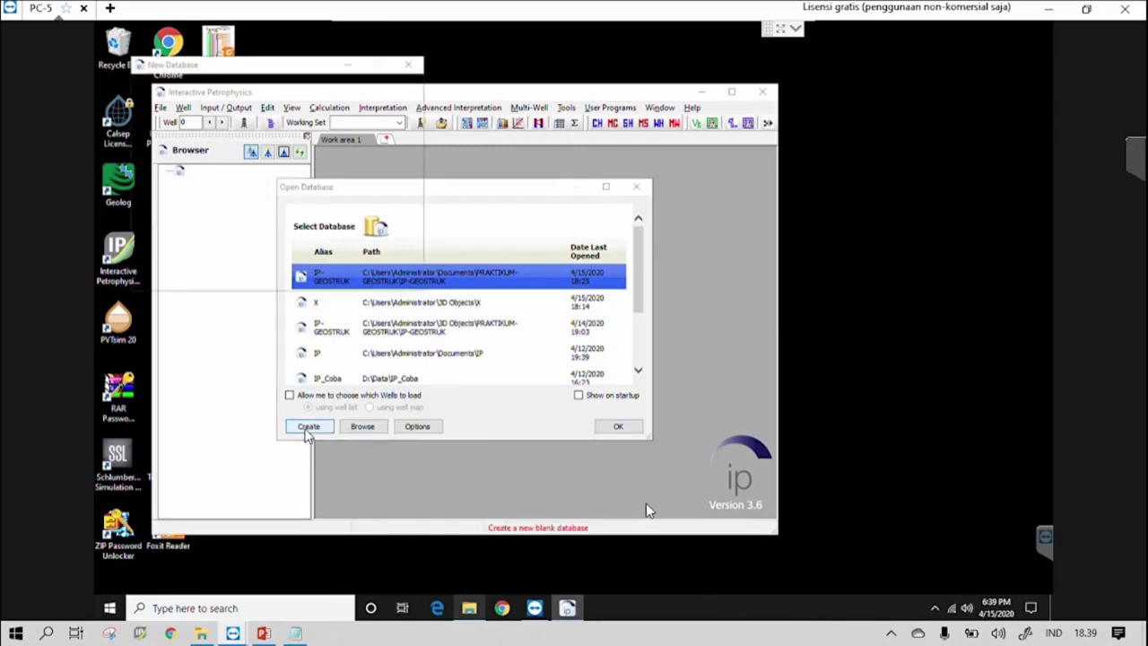
{"action": "left_click_drag", "start_coordinate": [269, 75], "coordinate": [546, 192]}
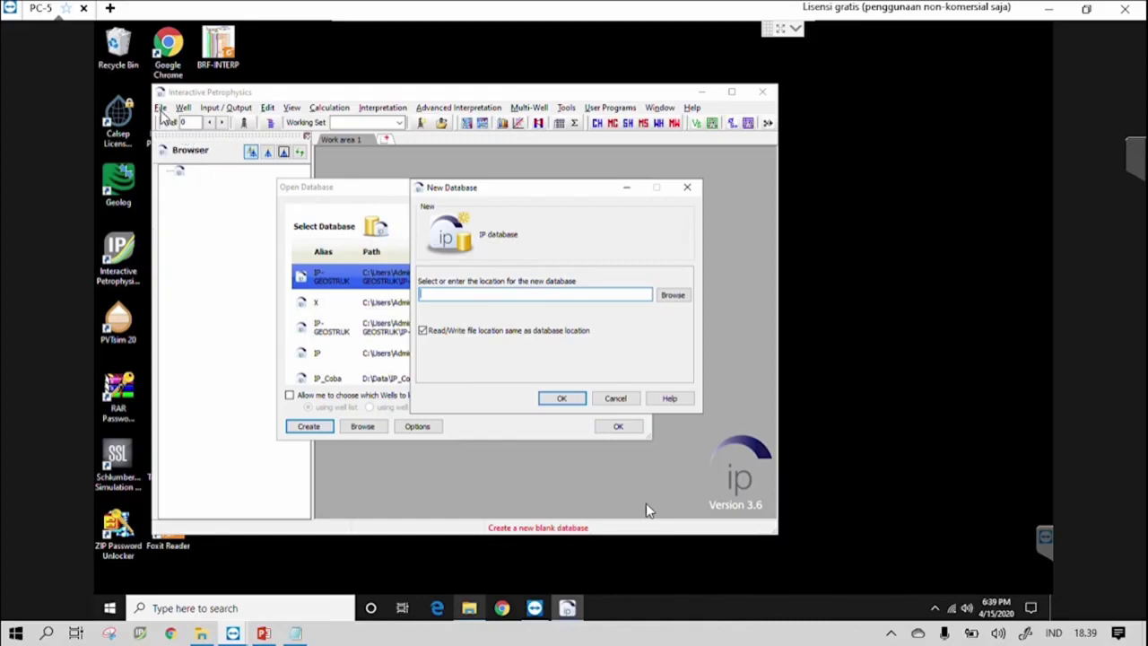
{"action": "left_click", "coordinate": [682, 298]}
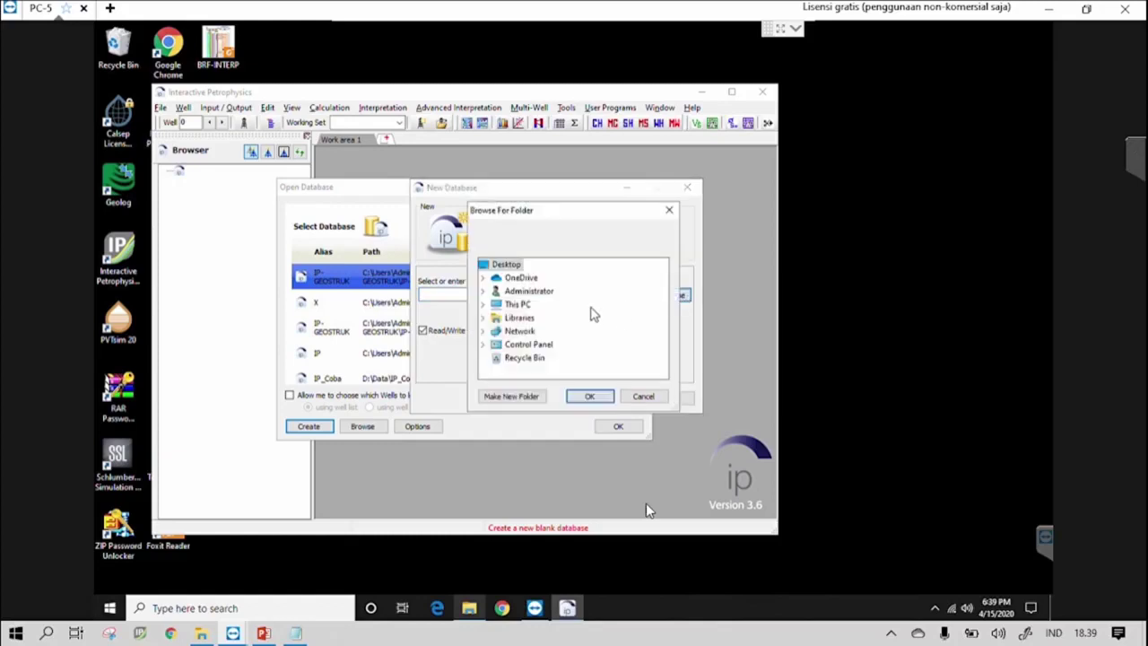
{"action": "left_click", "coordinate": [484, 305]}
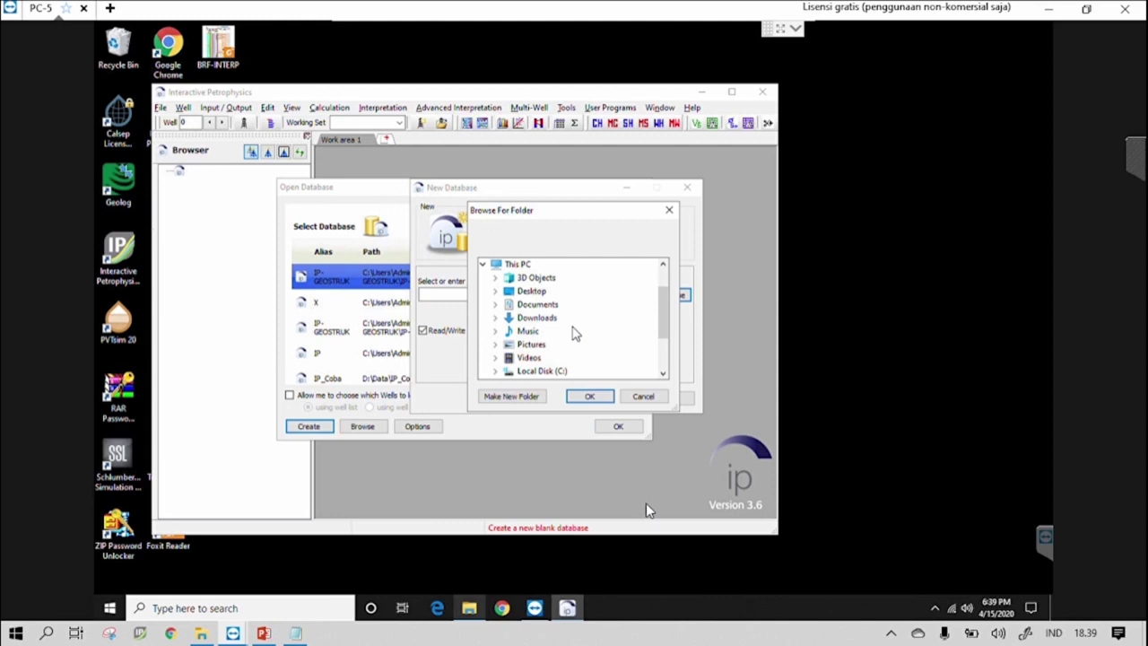
{"action": "scroll", "coordinate": [555, 336], "scroll_direction": "down", "scroll_amount": 2}
{"action": "scroll", "coordinate": [554, 336], "scroll_direction": "up", "scroll_amount": 2}
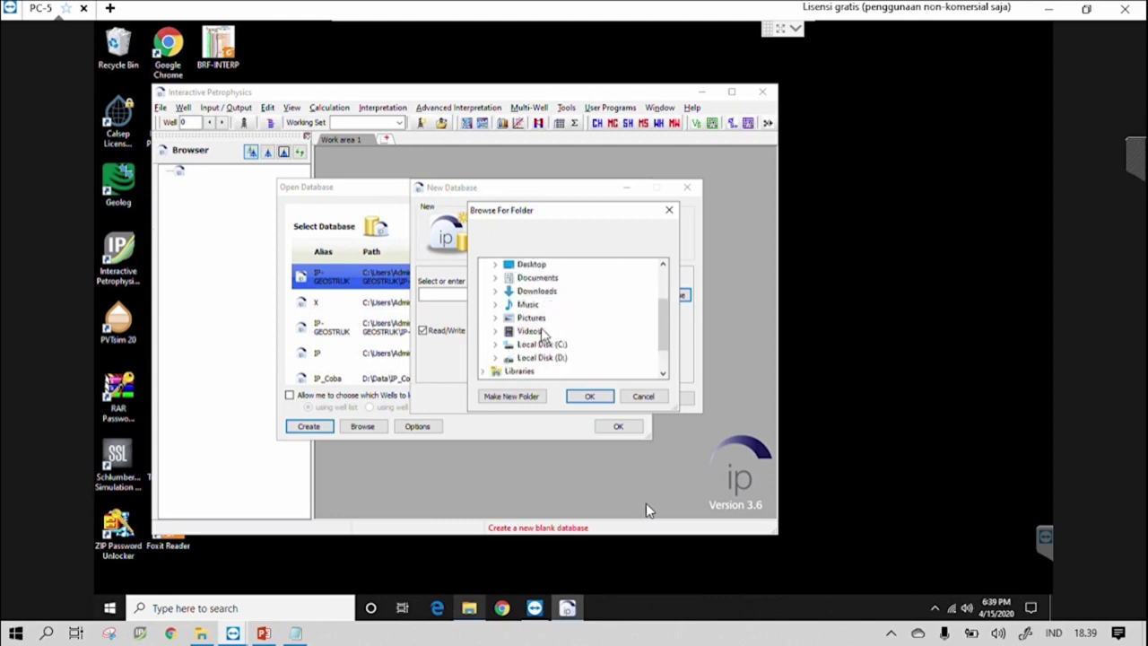
{"action": "left_click", "coordinate": [497, 318]}
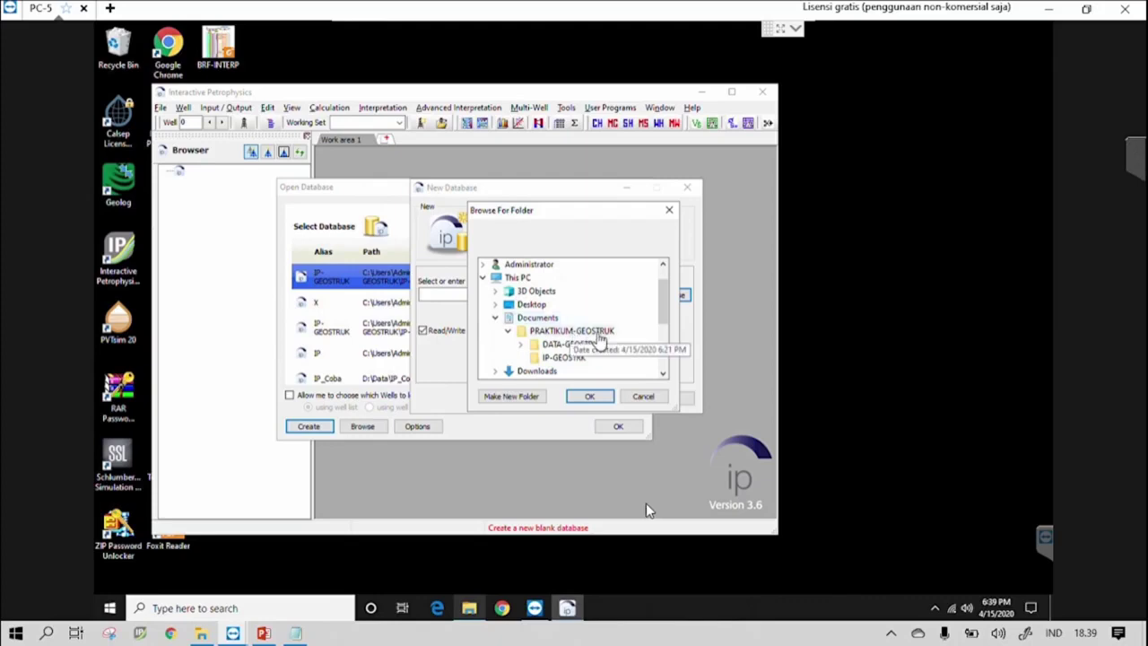
{"action": "left_click", "coordinate": [565, 358]}
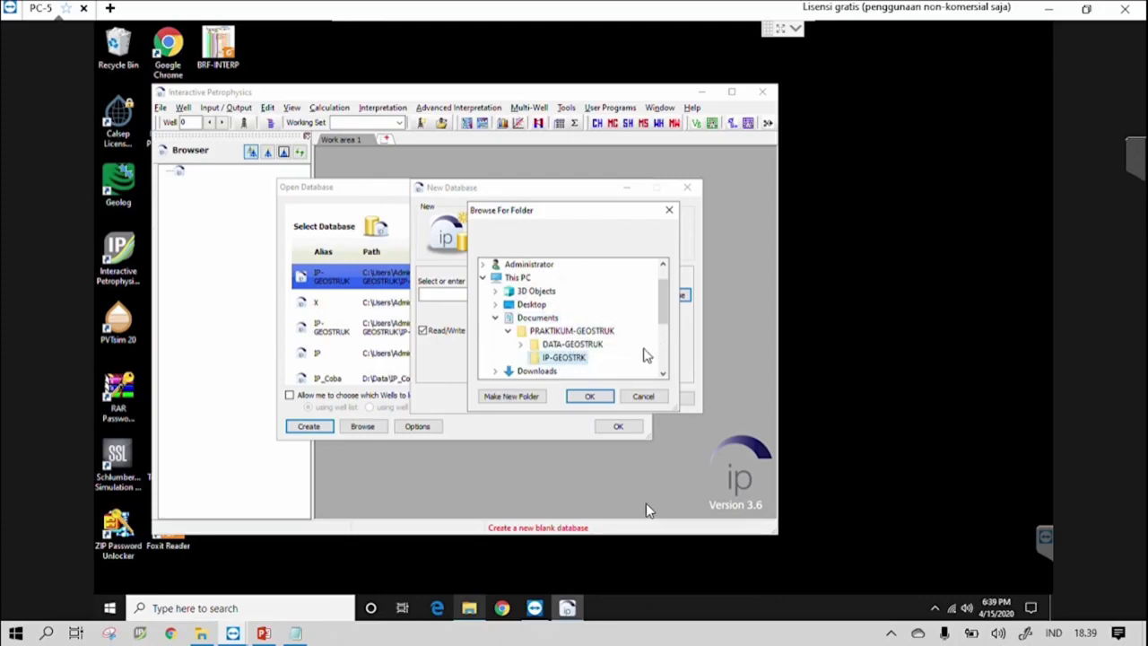
{"action": "left_click", "coordinate": [592, 397]}
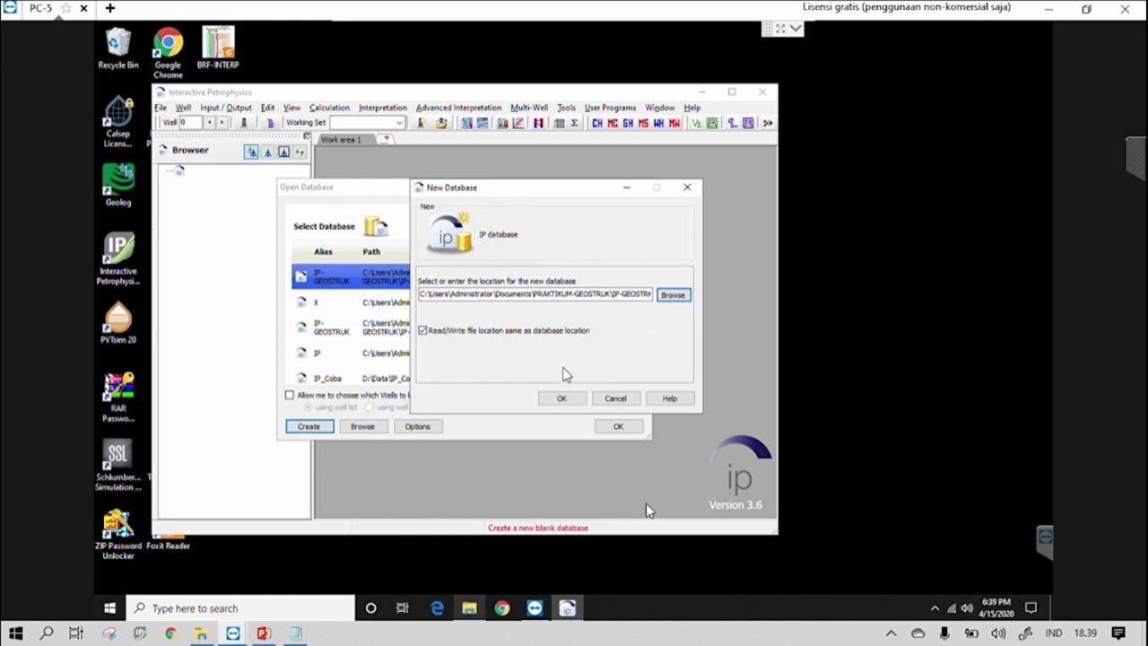
{"action": "left_click", "coordinate": [563, 399]}
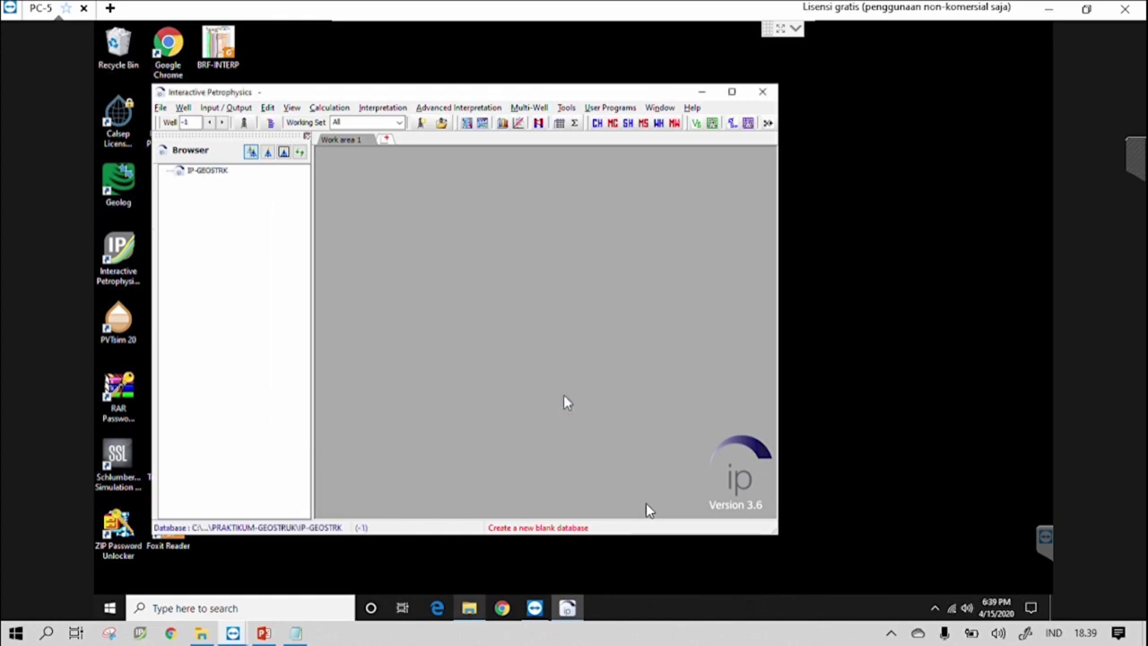
{"action": "left_click", "coordinate": [732, 92]}
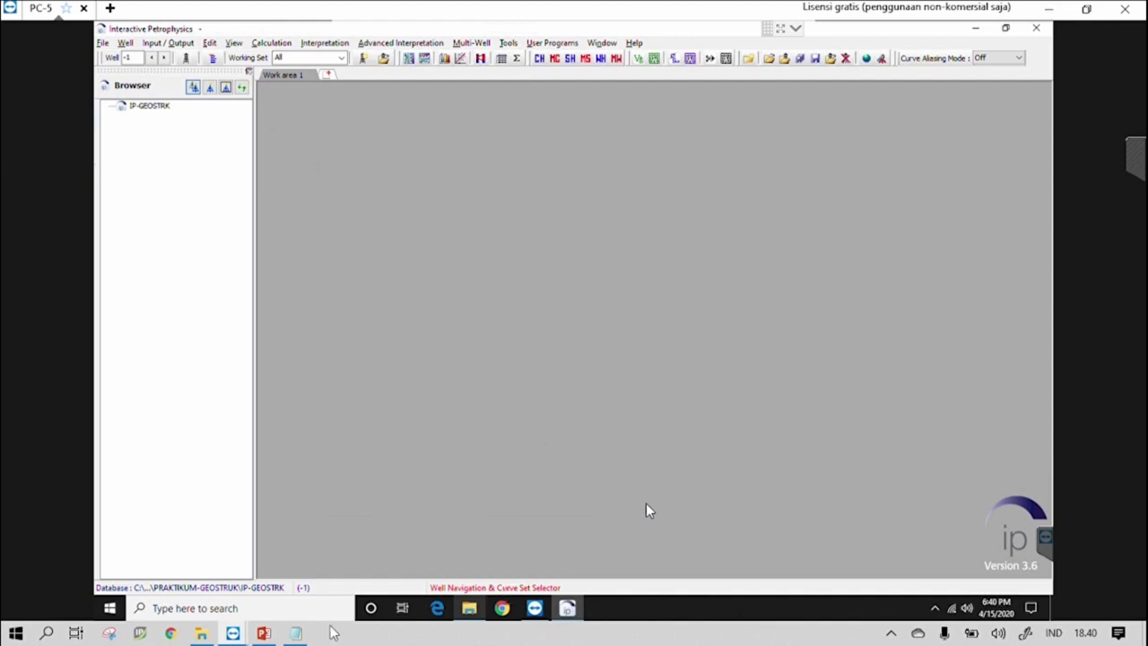
Step: Check the "Panduan Langkah" slide in PowerPoint for the workflow steps and return to the remote Interactive Petrophysics session
{"action": "mouse_move", "coordinate": [265, 635]}
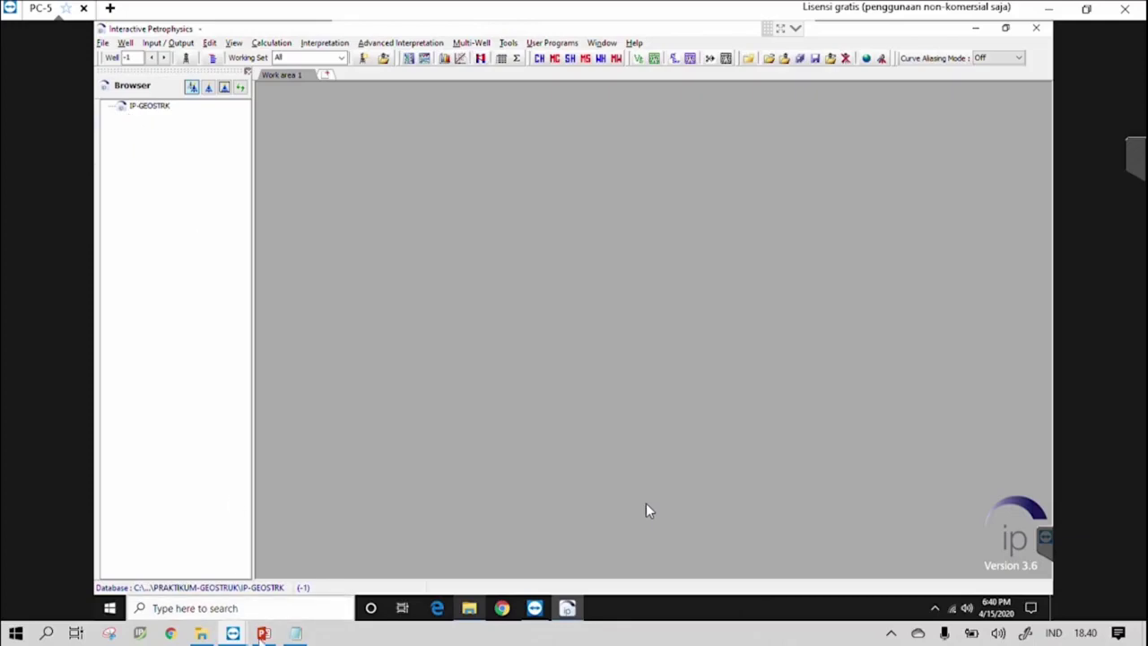
{"action": "left_click", "coordinate": [263, 634]}
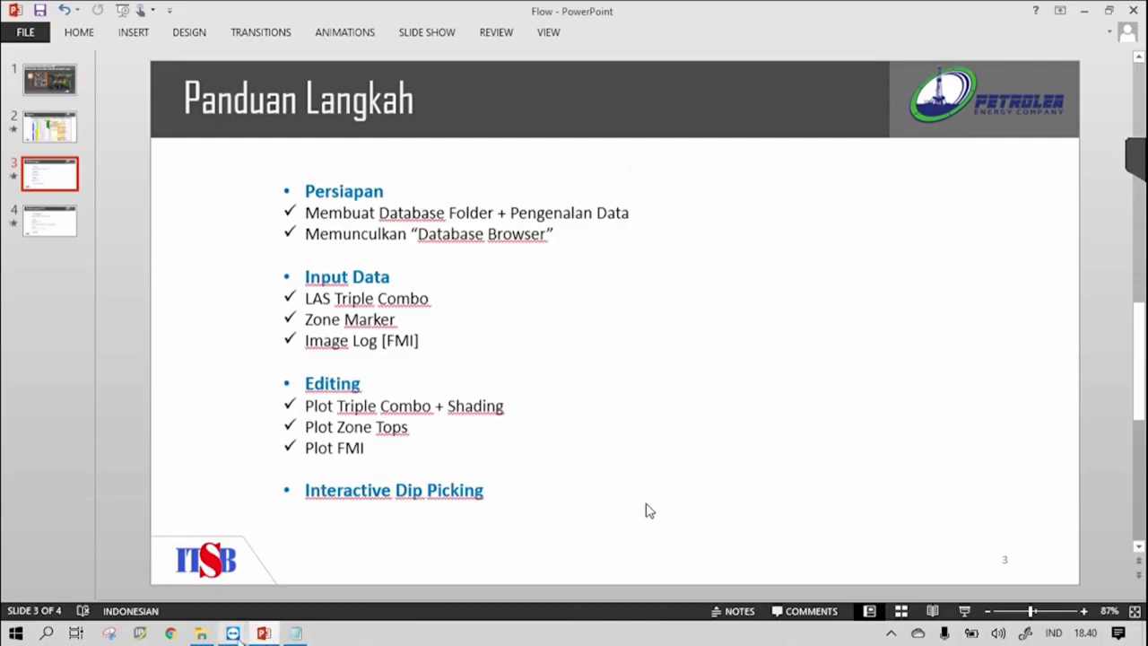
{"action": "left_click", "coordinate": [296, 557]}
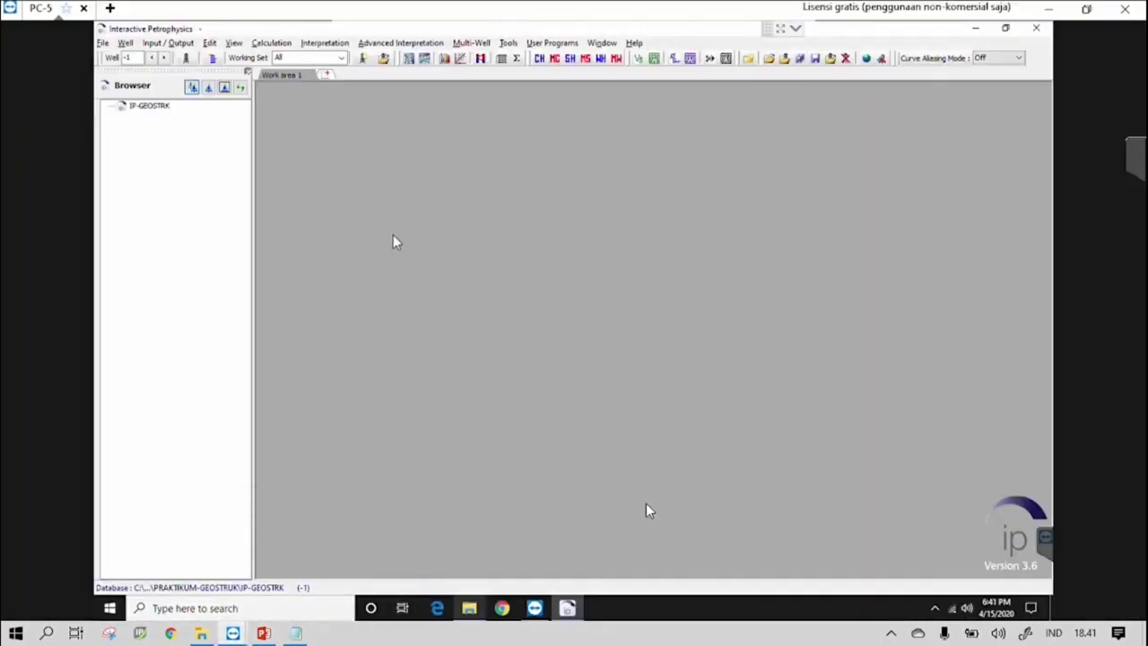
Step: Open the TM-1 LAS file from the DATA-GEOSTRUK\LAS folder in the LAS/LBS loader
{"action": "left_click", "coordinate": [168, 46]}
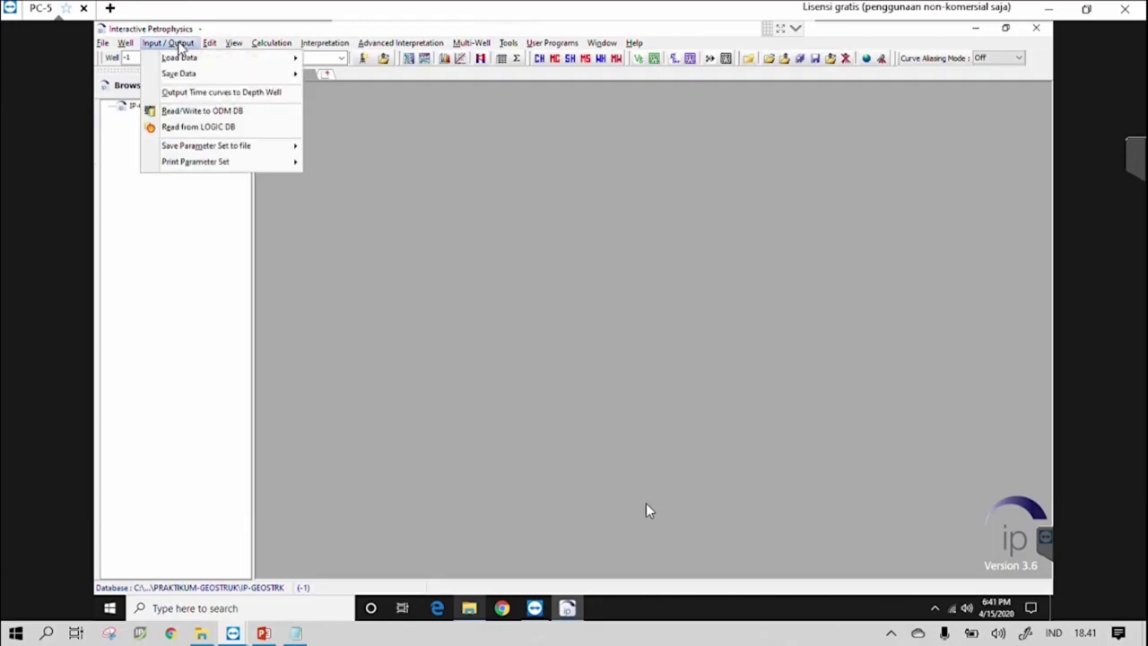
{"action": "mouse_move", "coordinate": [223, 61]}
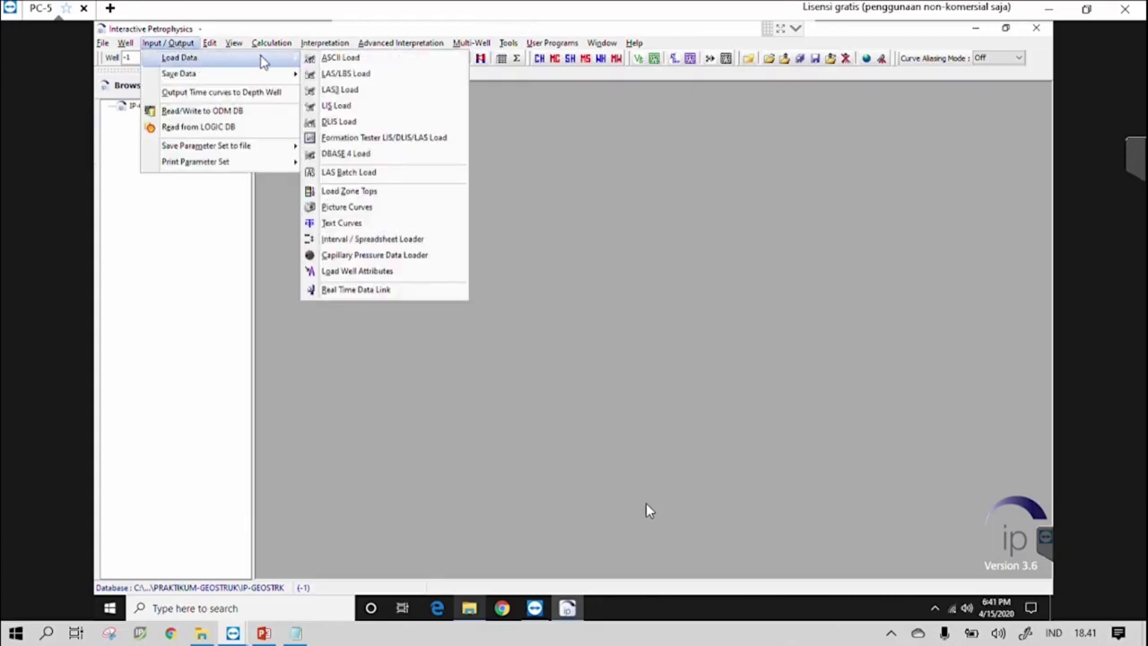
{"action": "left_click", "coordinate": [399, 75]}
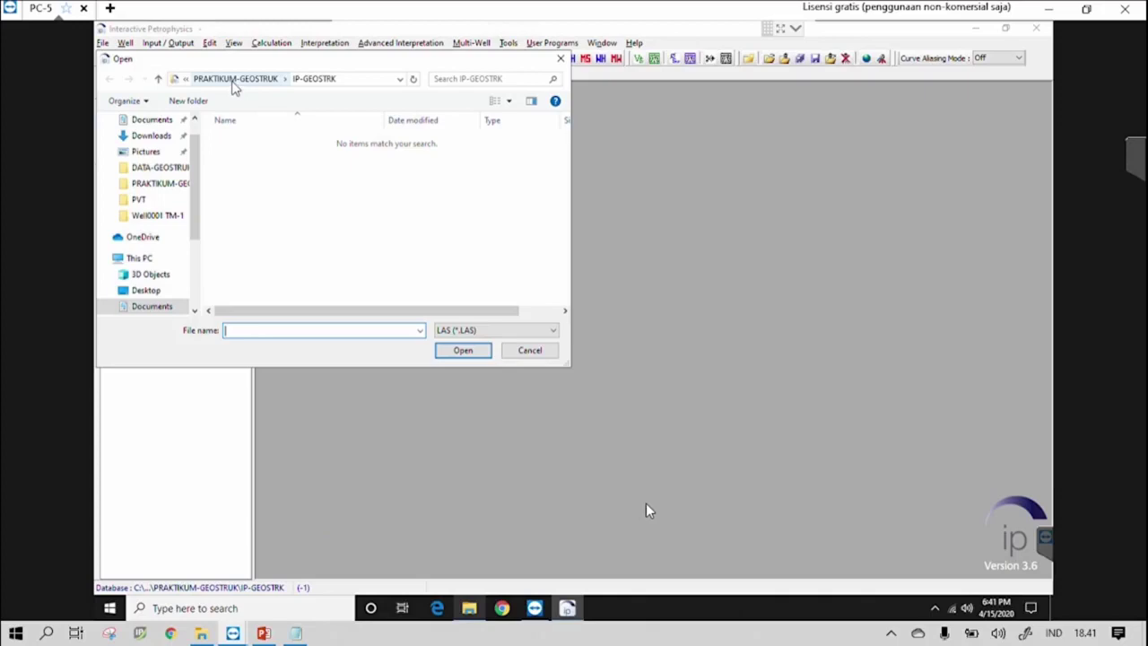
{"action": "left_click", "coordinate": [234, 83]}
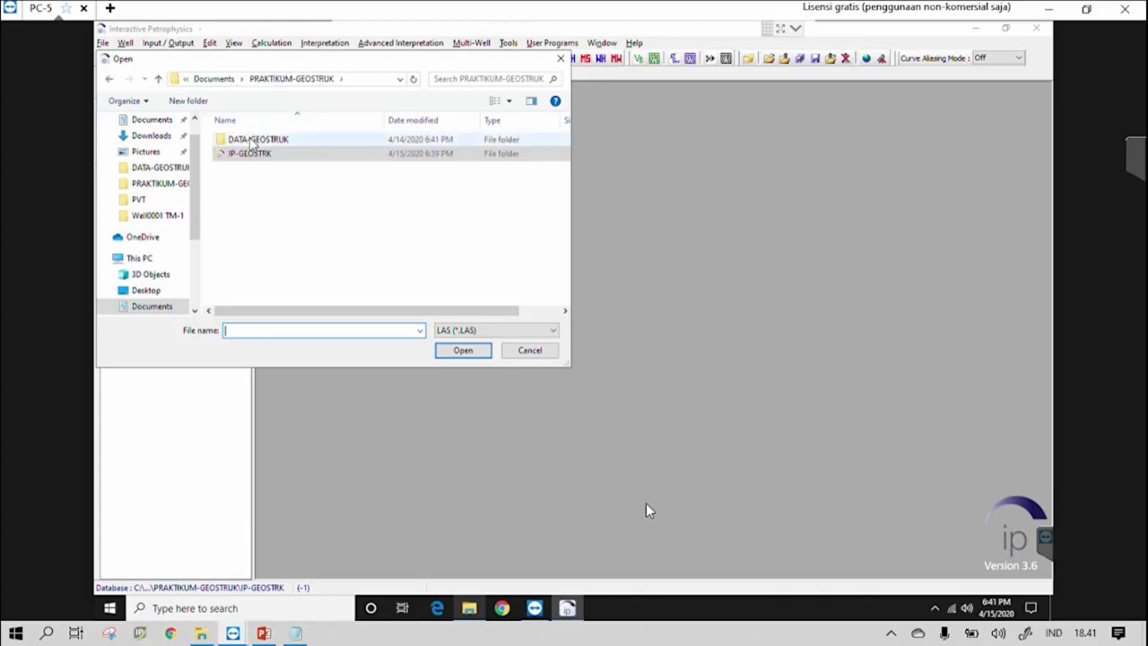
{"action": "double_click", "coordinate": [272, 143]}
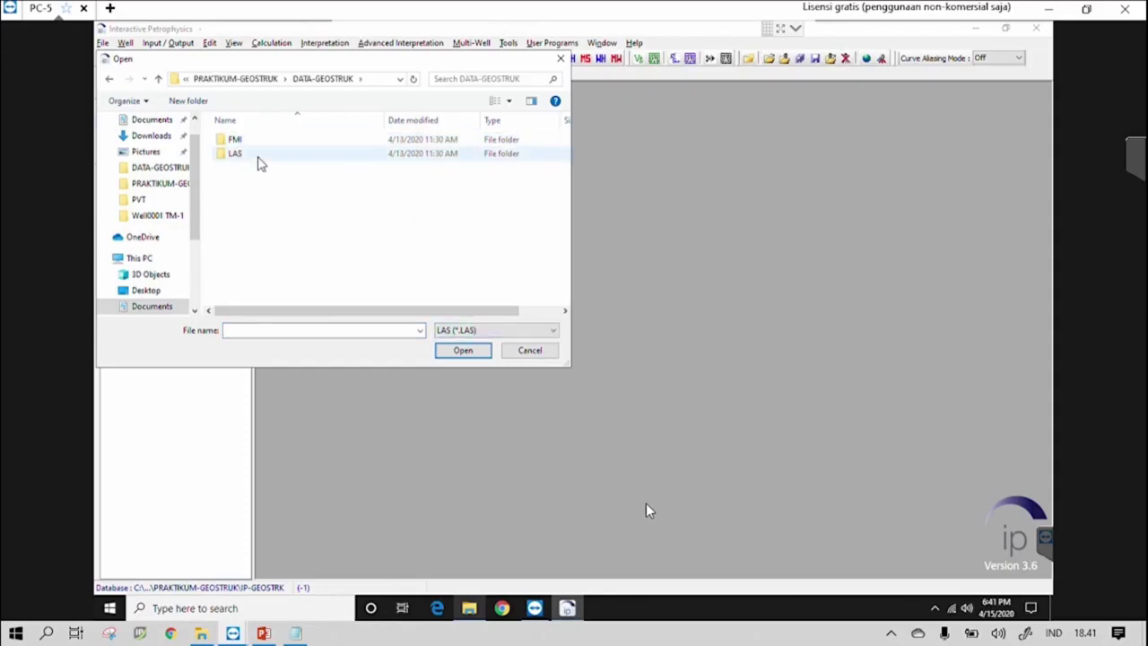
{"action": "double_click", "coordinate": [258, 160]}
{"action": "left_click", "coordinate": [299, 145]}
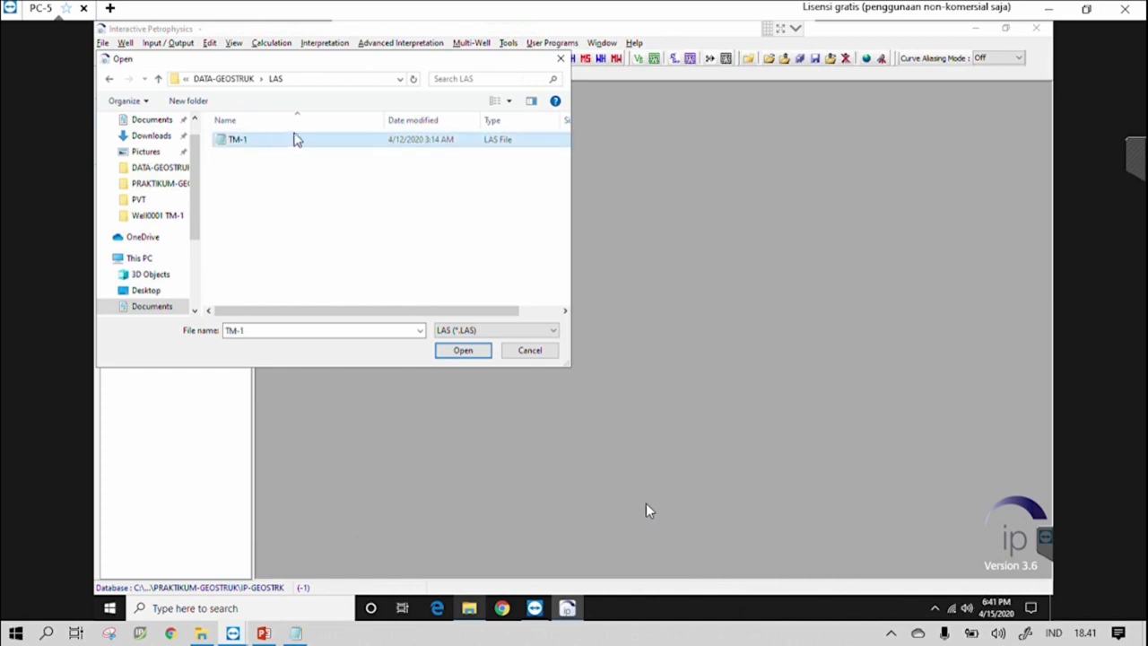
{"action": "left_click", "coordinate": [454, 353]}
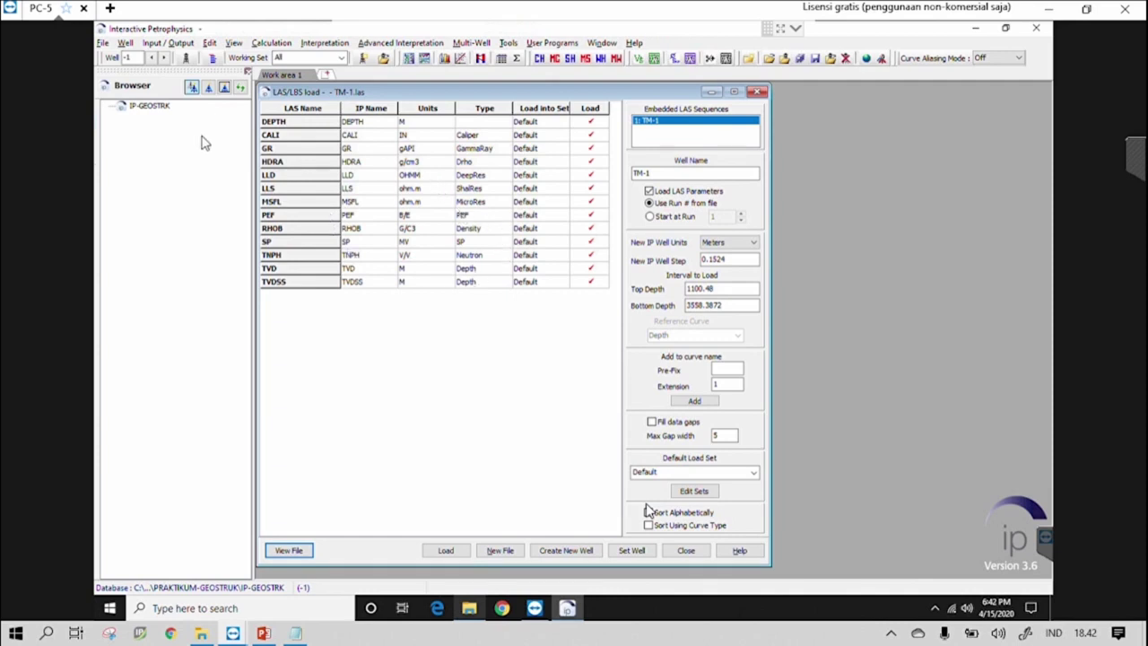
Step: Set the curve type of the DEPTH row to Depth
{"action": "left_click", "coordinate": [507, 124]}
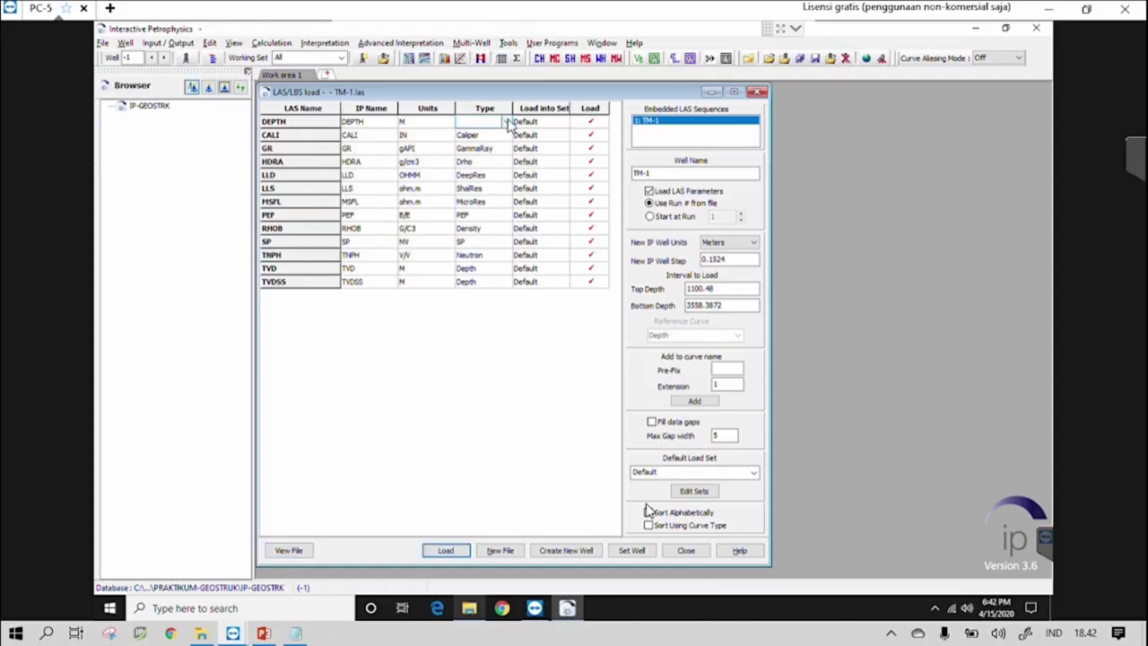
{"action": "left_click", "coordinate": [508, 124]}
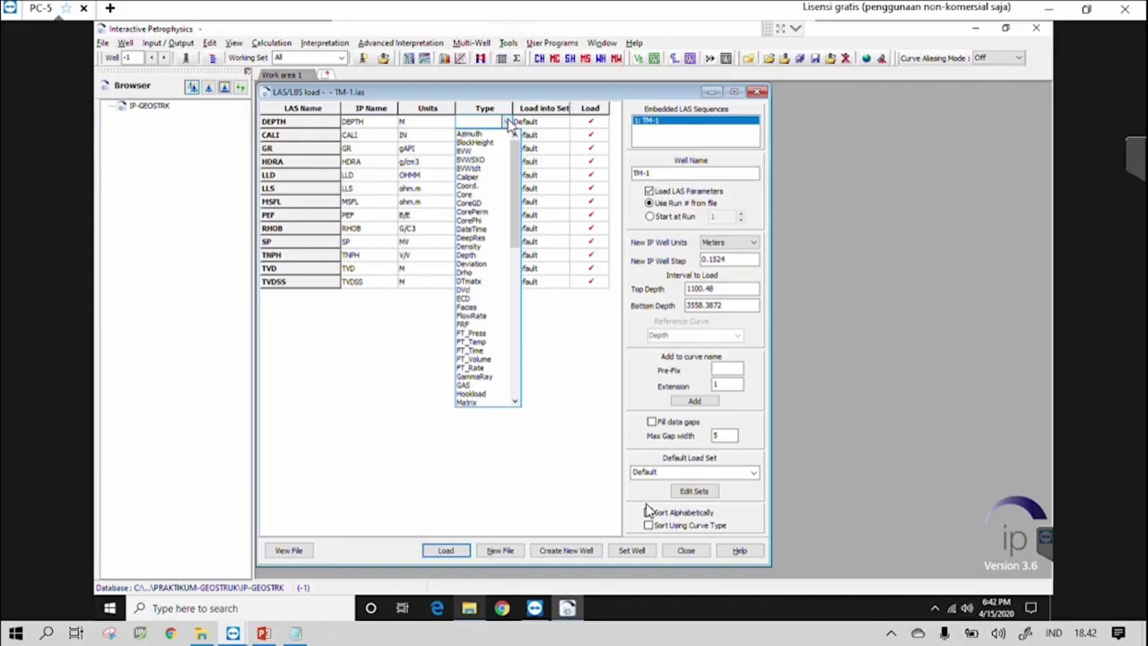
{"action": "type", "text": "d"}
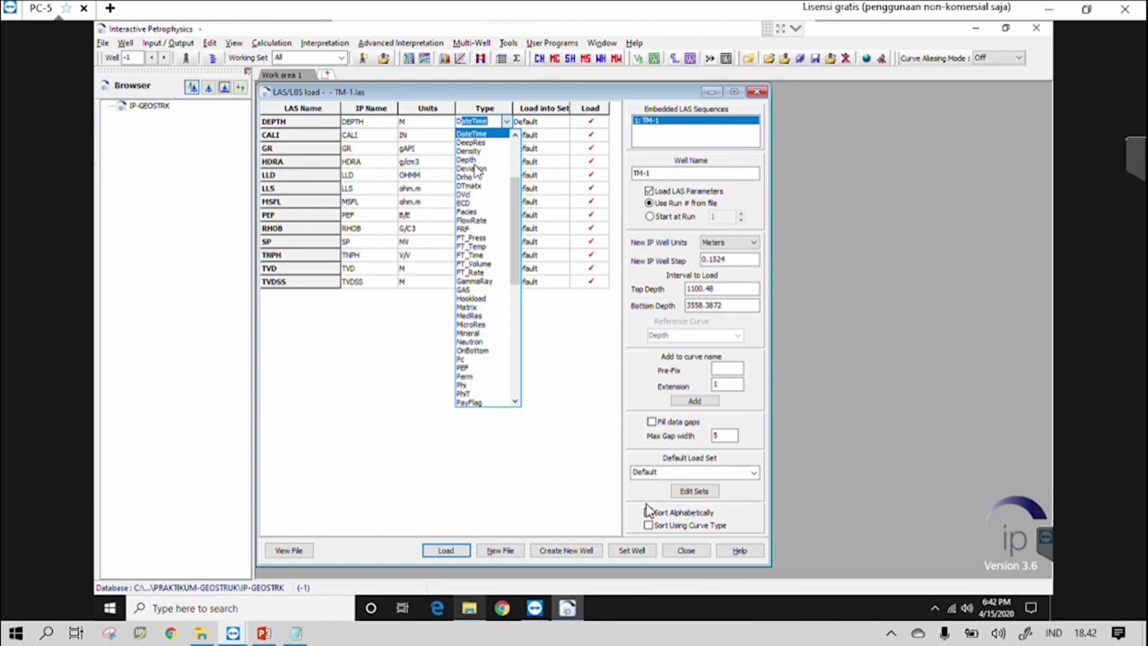
{"action": "left_click", "coordinate": [473, 161]}
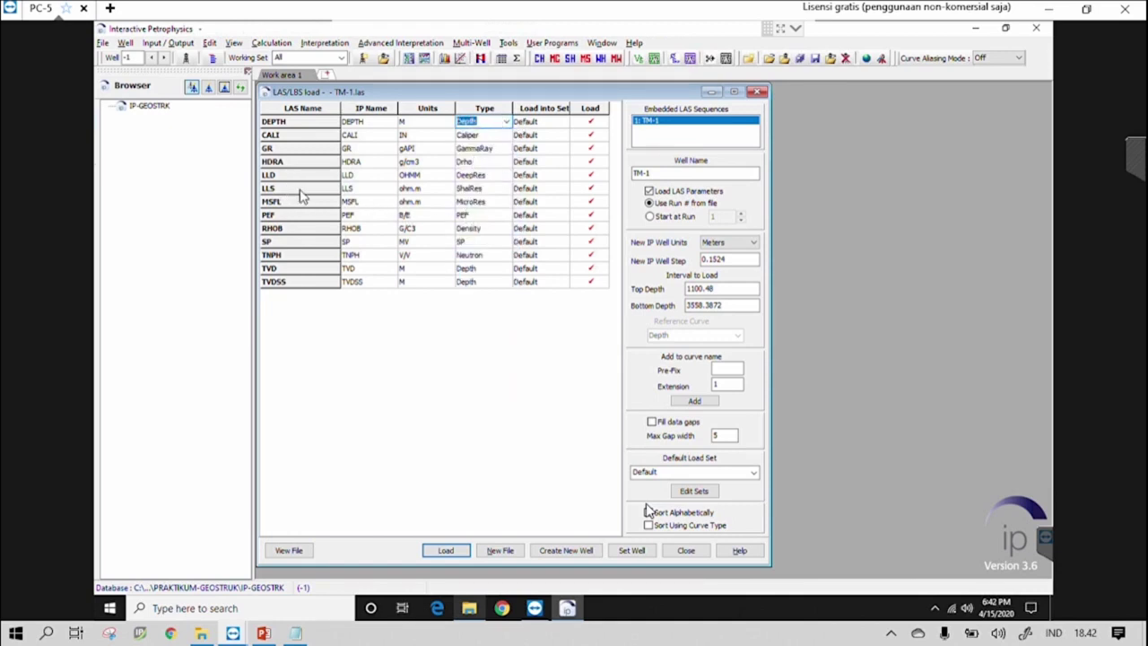
Step: Change the curve type of the LLS resistivity row to MedRes
{"action": "left_click", "coordinate": [508, 189]}
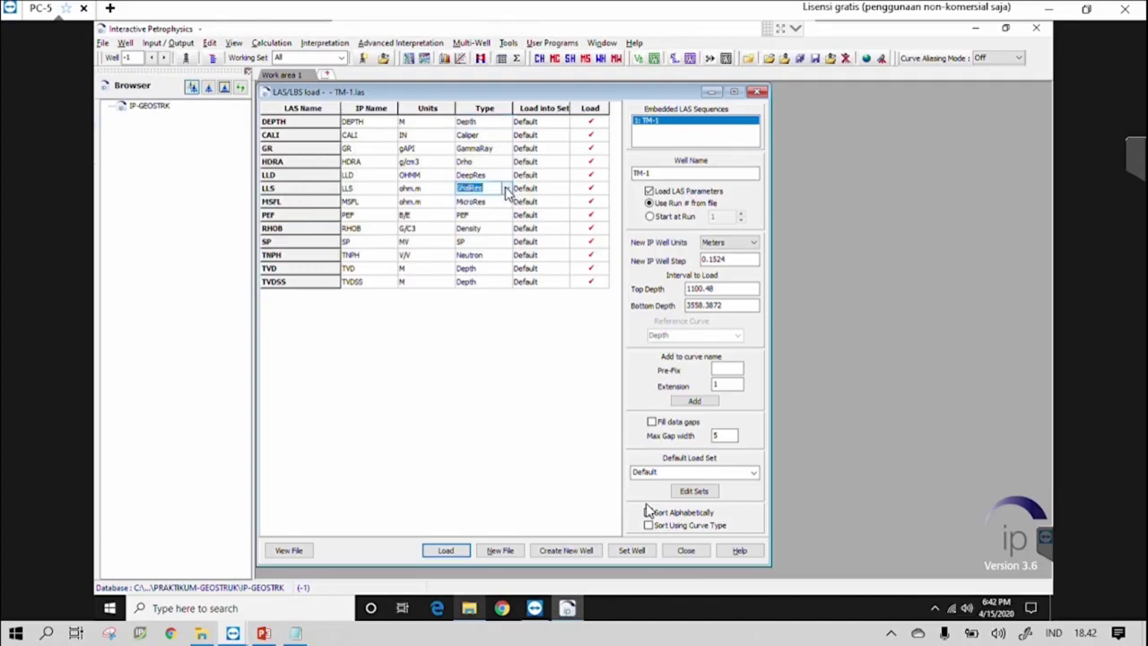
{"action": "left_click", "coordinate": [507, 189]}
{"action": "scroll", "coordinate": [498, 201], "scroll_direction": "up", "scroll_amount": 4}
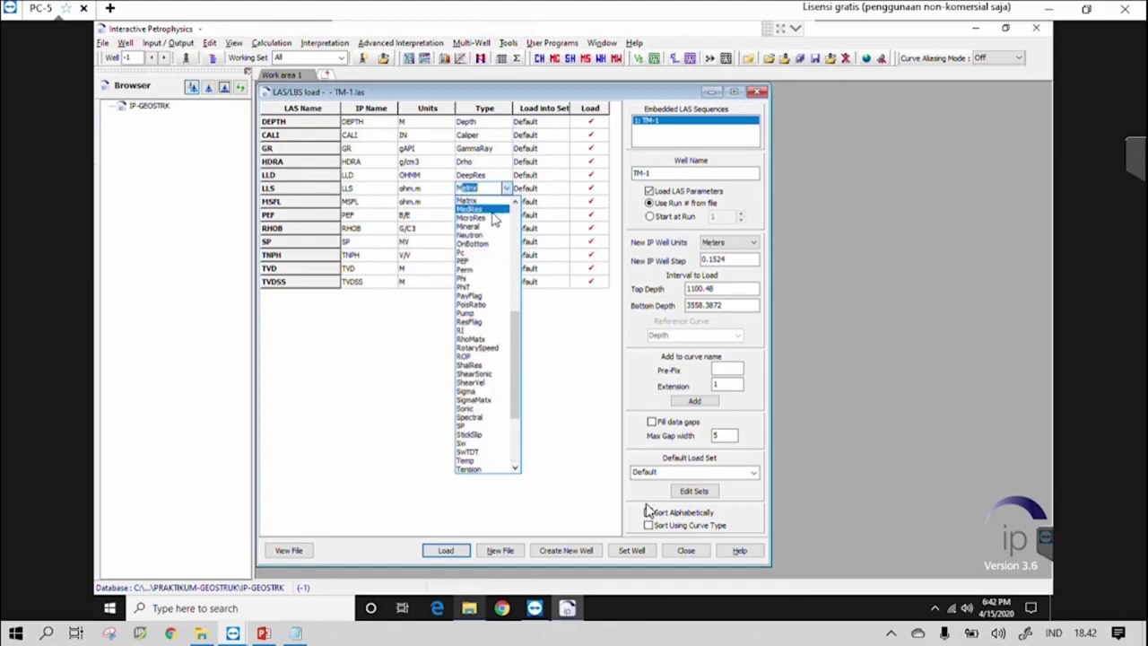
{"action": "left_click", "coordinate": [493, 212]}
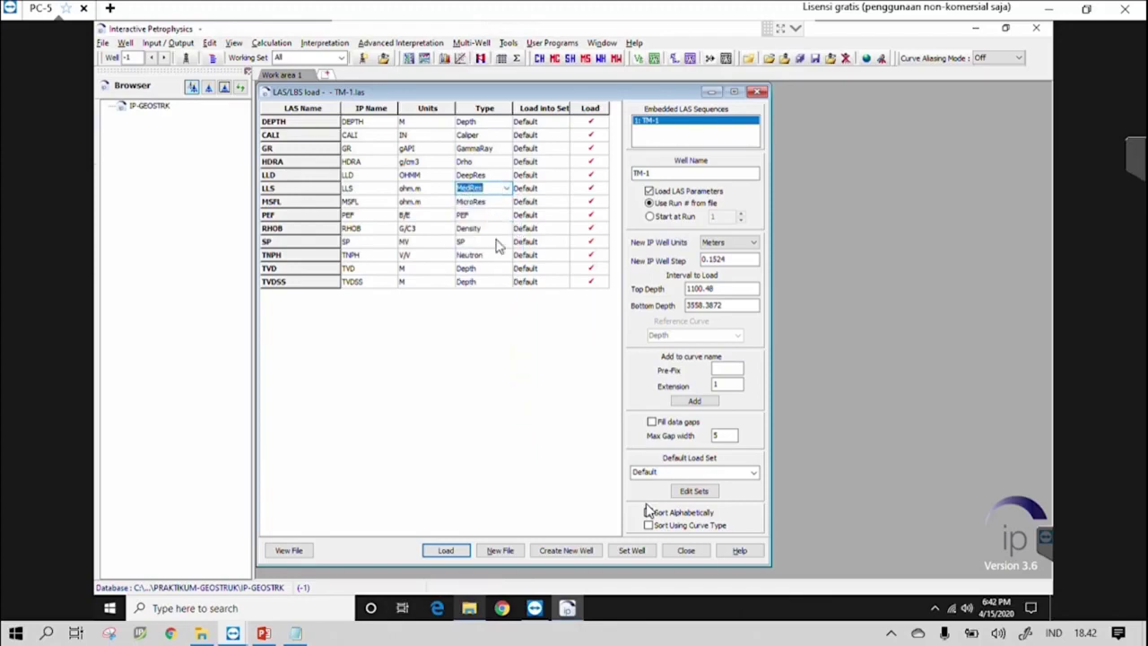
{"action": "left_click", "coordinate": [618, 358]}
Step: Load all listed TM-1 curves into the database as a new well and close the LAS loader
{"action": "left_click", "coordinate": [592, 135]}
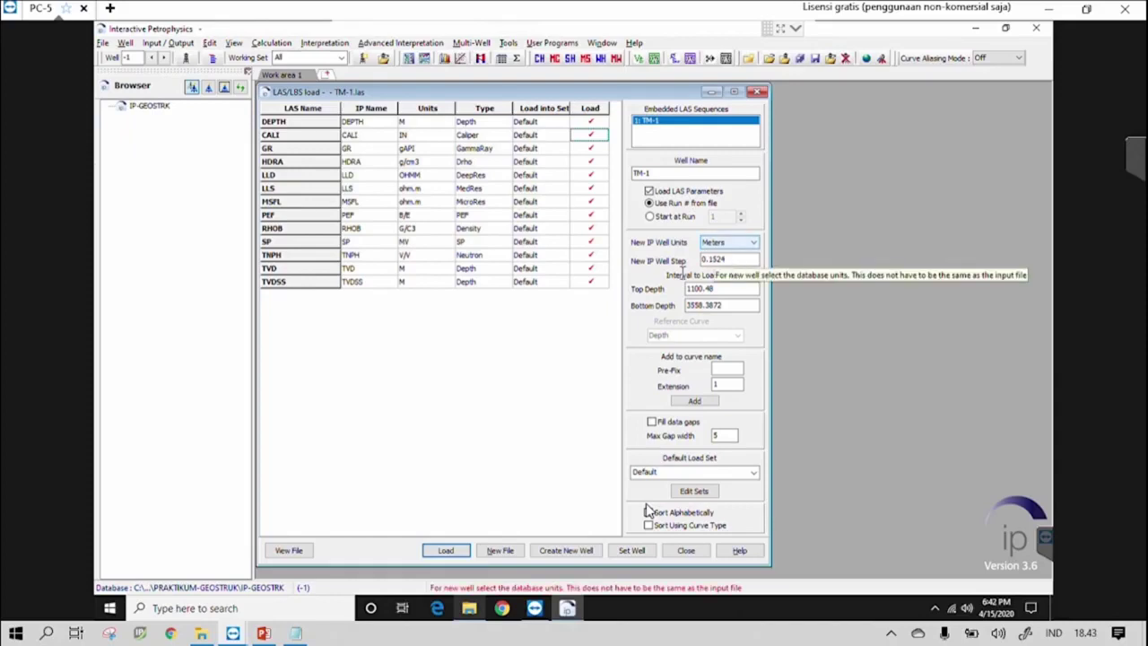
{"action": "left_click", "coordinate": [722, 261]}
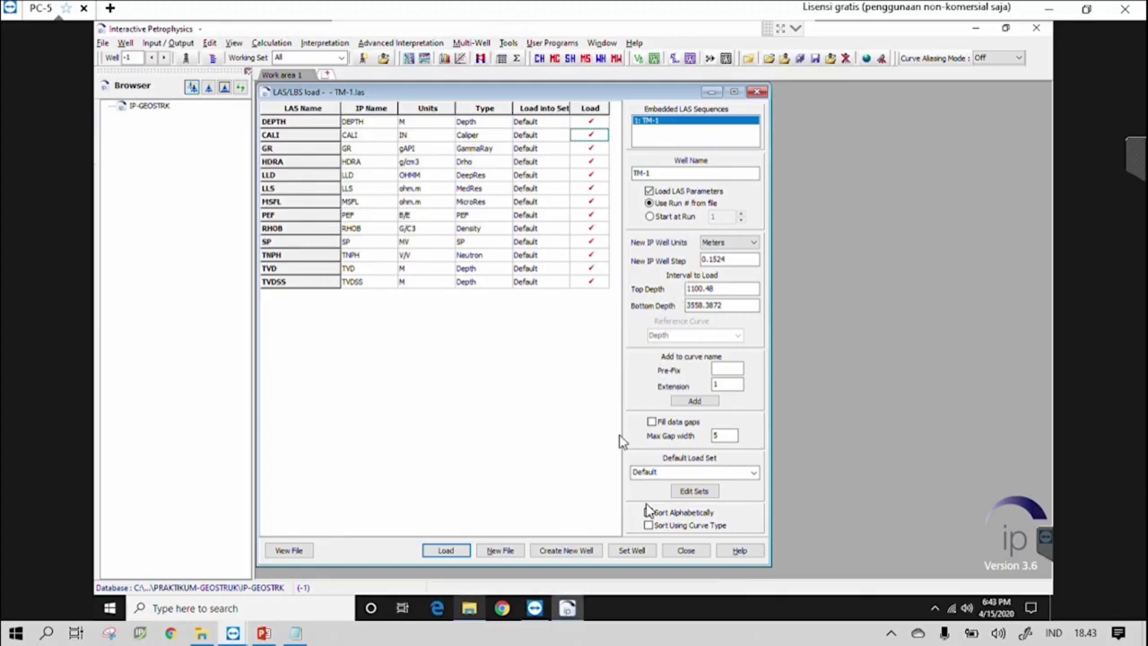
{"action": "left_click", "coordinate": [448, 551]}
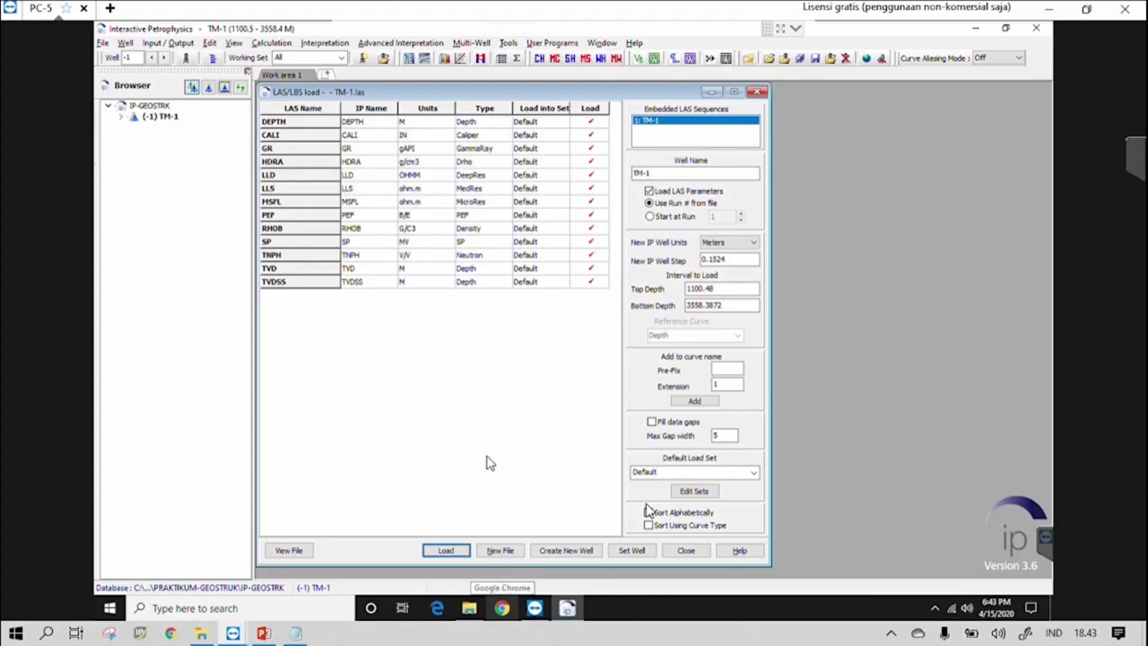
{"action": "left_click", "coordinate": [684, 551]}
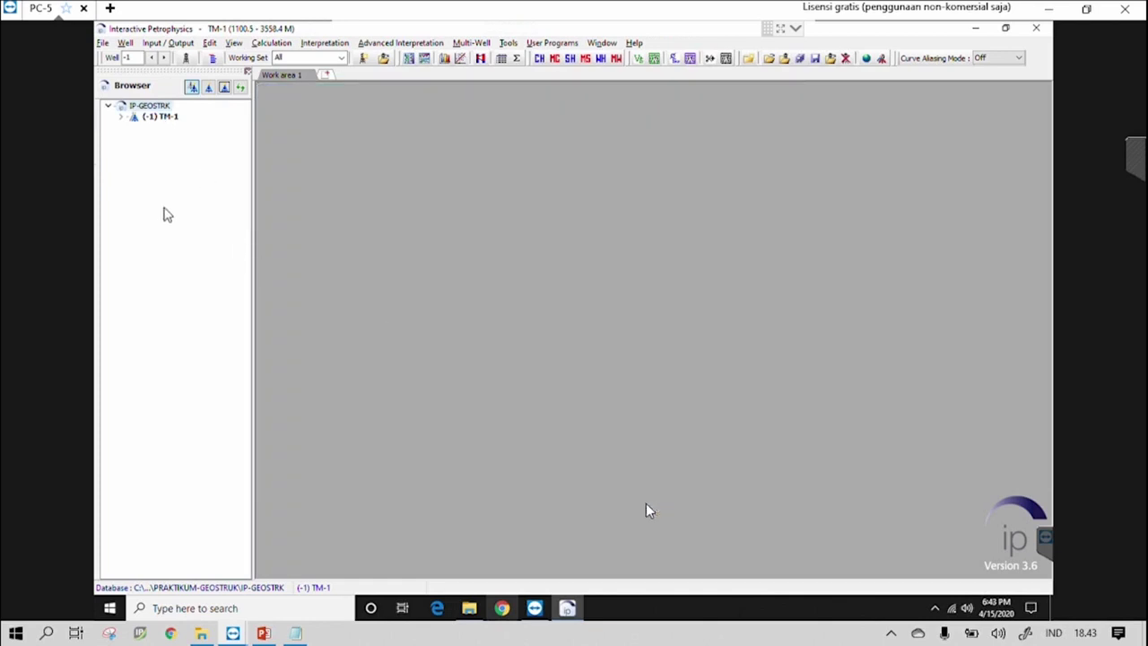
Step: Check the Input Data items on the "Panduan Langkah" slide in PowerPoint and return to the remote session
{"action": "left_click", "coordinate": [263, 634]}
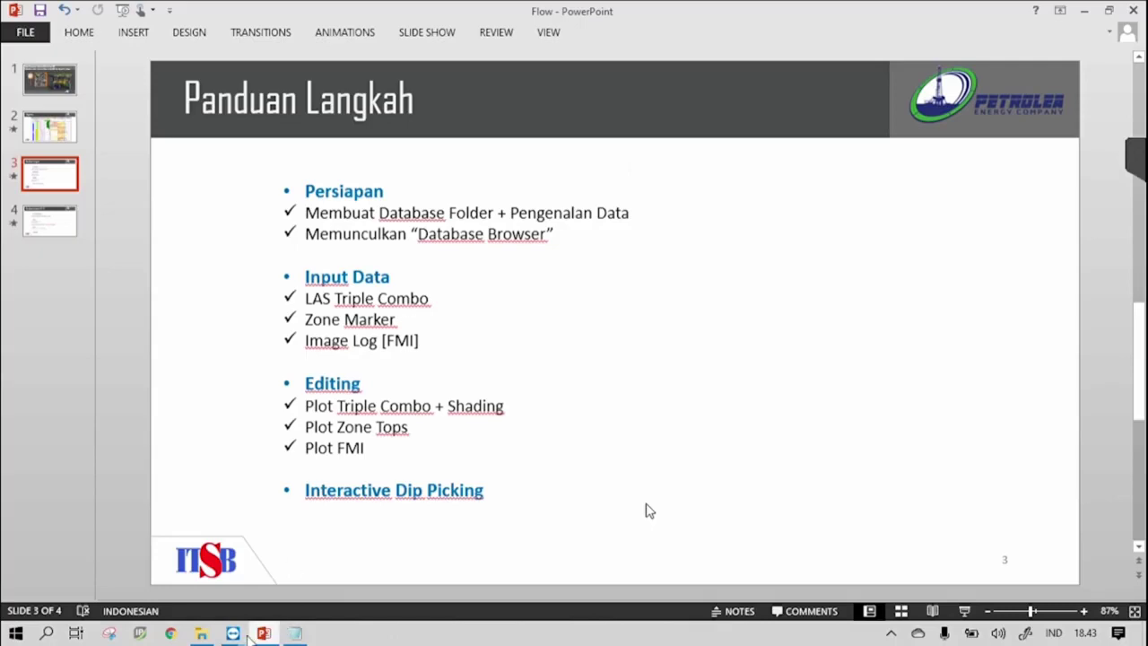
{"action": "mouse_move", "coordinate": [235, 636]}
{"action": "left_click", "coordinate": [280, 607]}
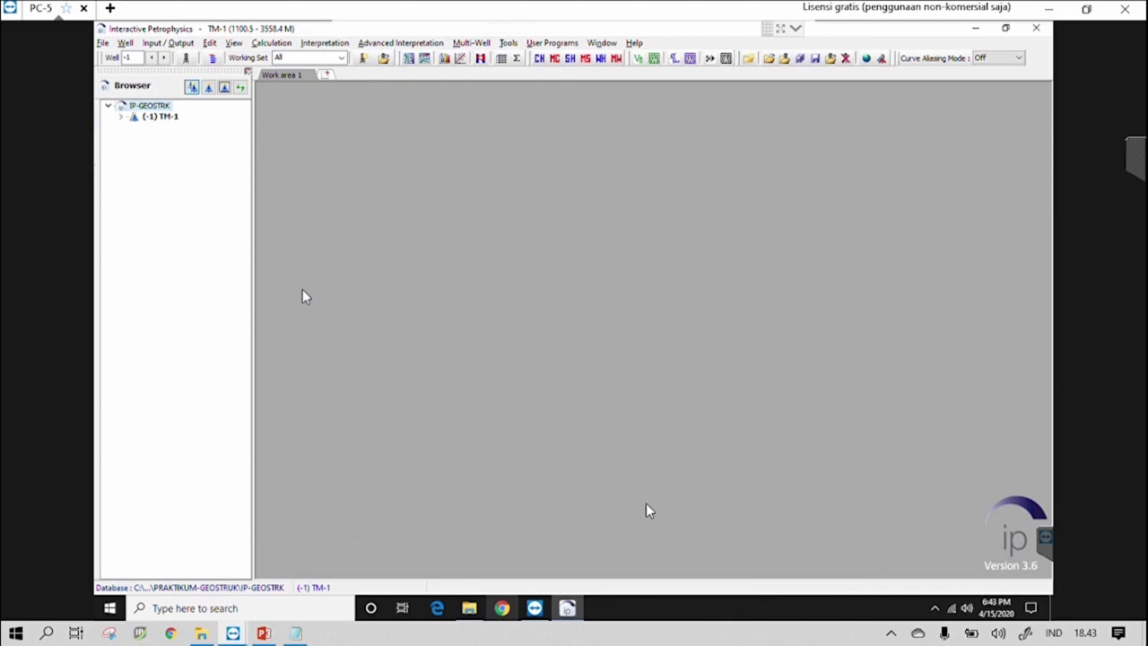
Step: Open the Zone_Marker workbook from the DATA-GEOSTRUK folder in File Explorer and review its formation table
{"action": "left_click", "coordinate": [469, 608]}
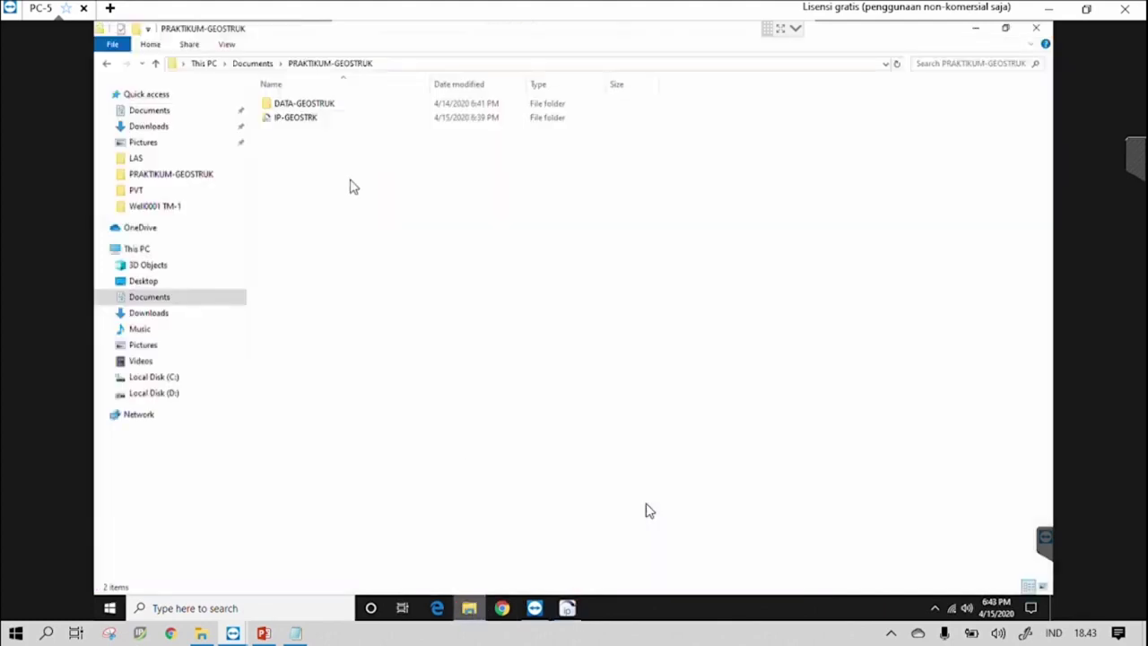
{"action": "double_click", "coordinate": [285, 105]}
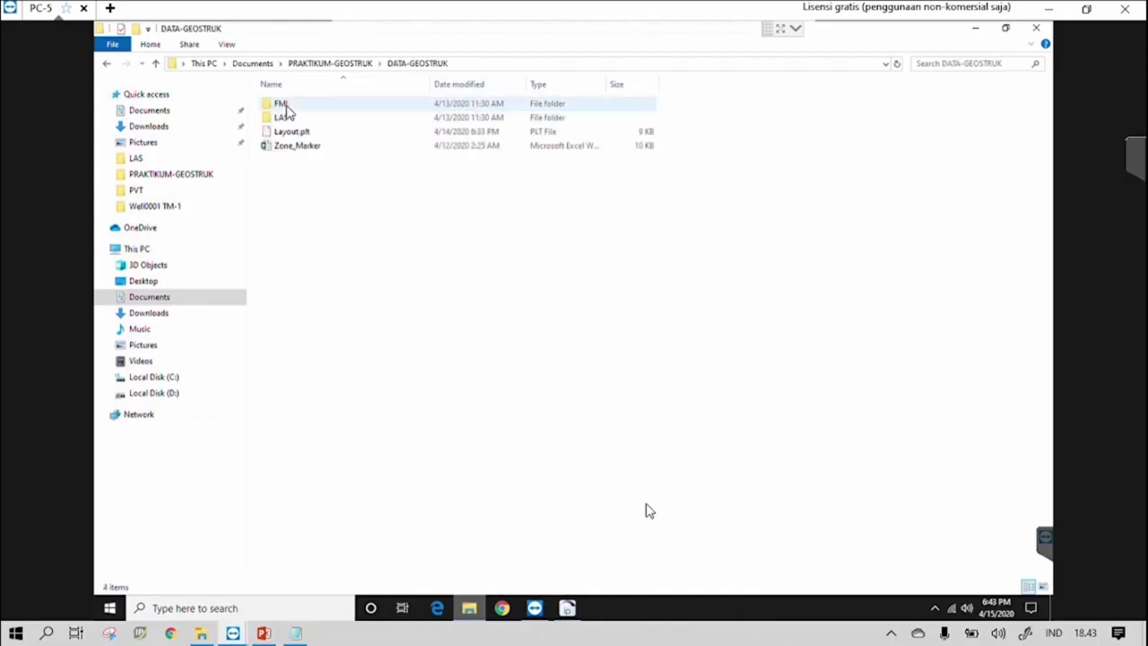
{"action": "left_click", "coordinate": [305, 153]}
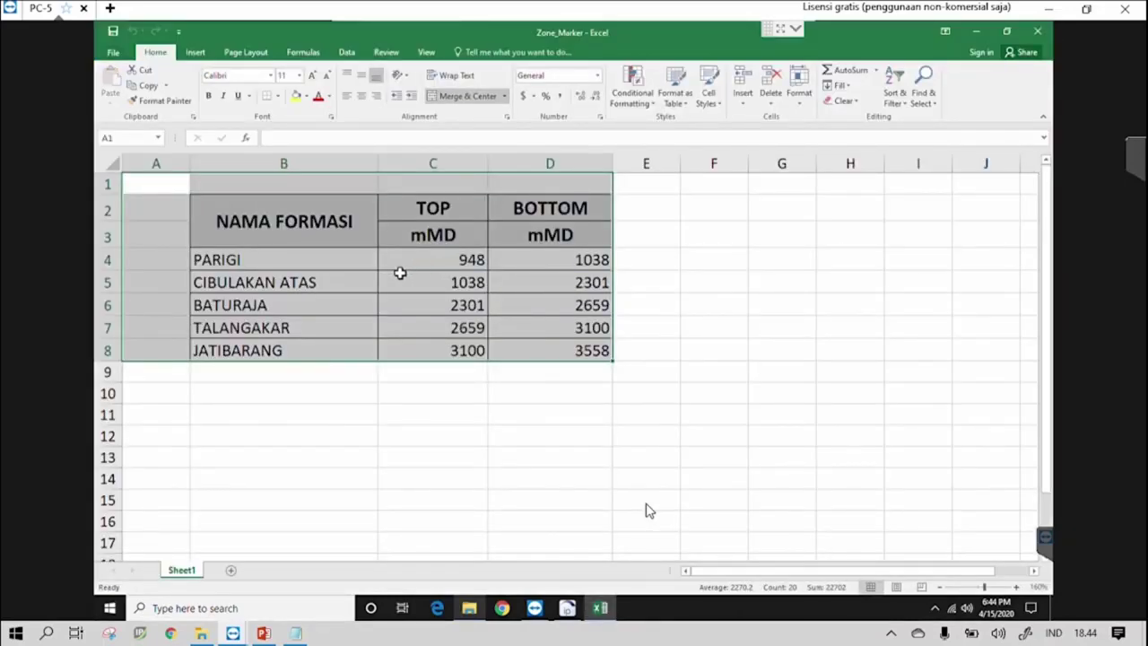
{"action": "left_click", "coordinate": [289, 252]}
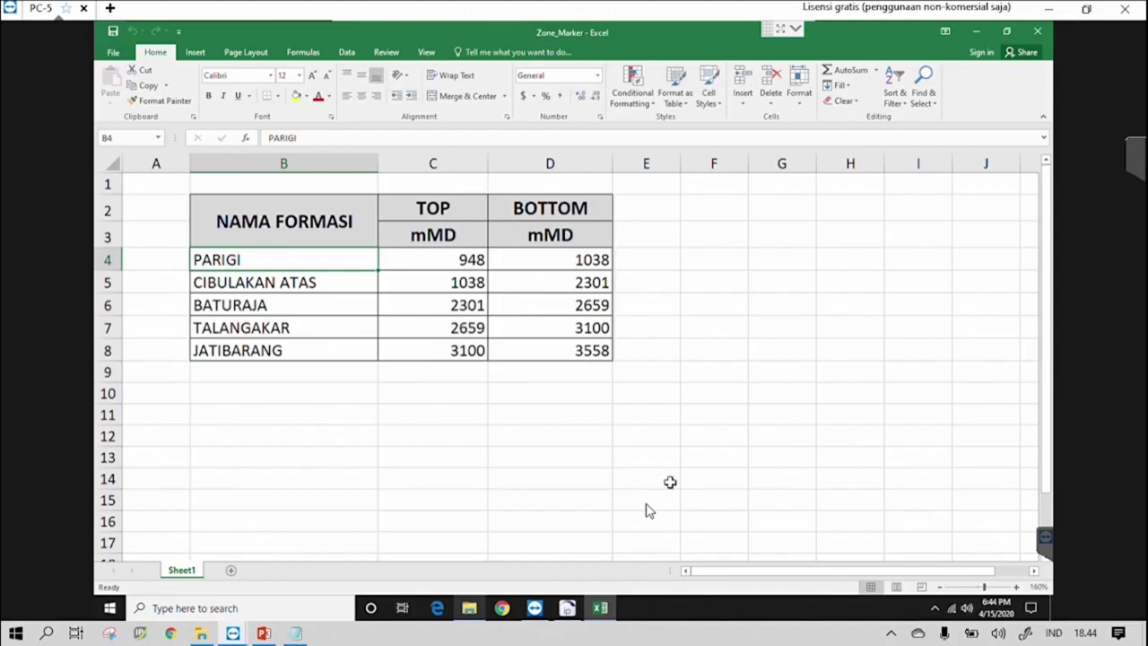
Step: Switch to Interactive Petrophysics and start a new zone tops set named FORMASI for well TM-1
{"action": "left_click", "coordinate": [571, 608]}
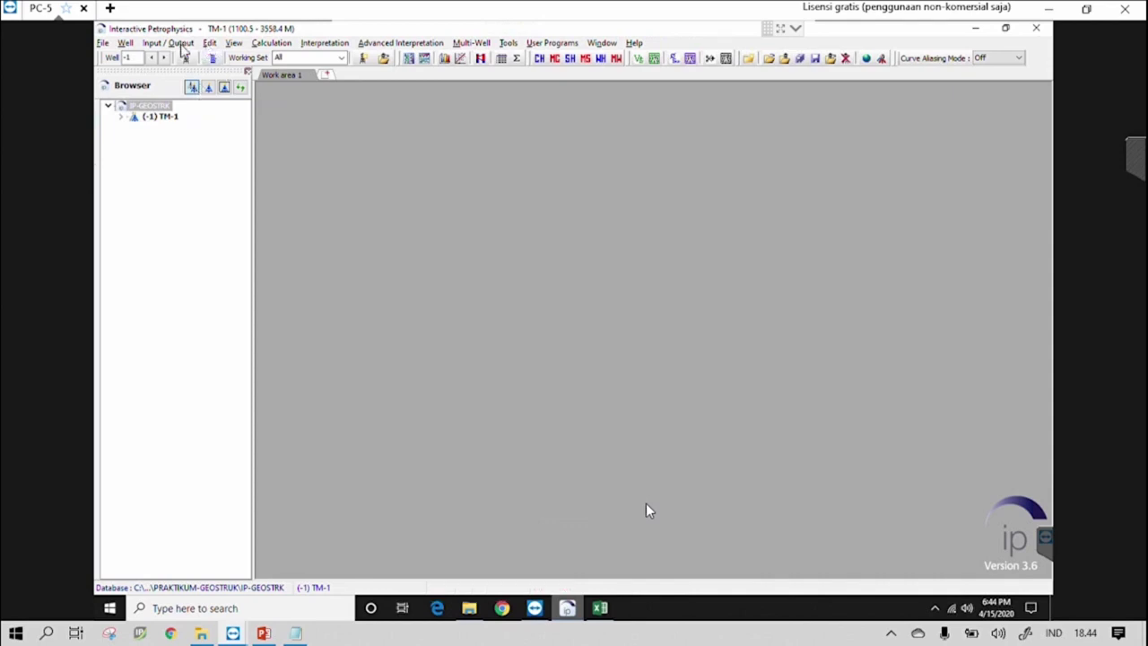
{"action": "left_click", "coordinate": [171, 45]}
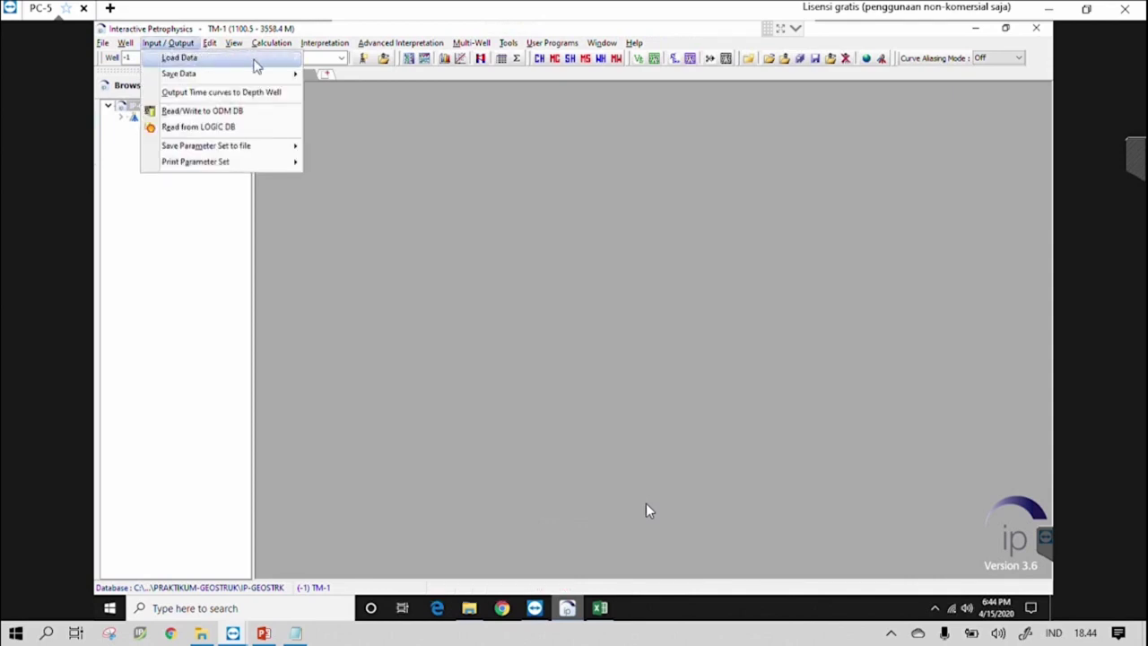
{"action": "mouse_move", "coordinate": [274, 59]}
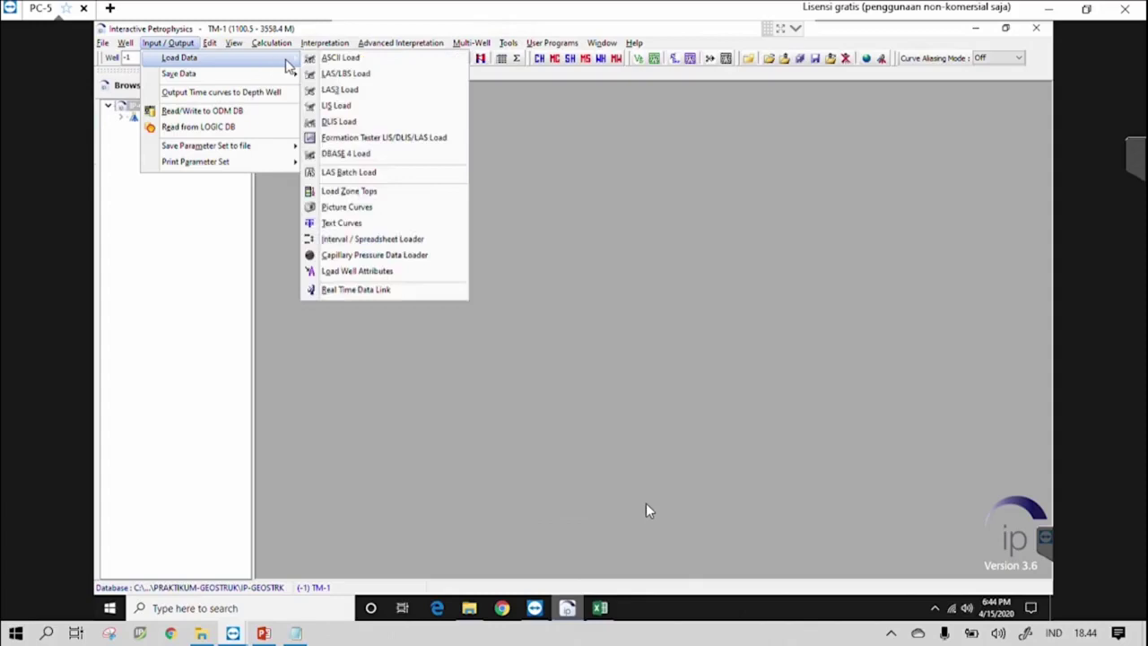
{"action": "left_click", "coordinate": [404, 191]}
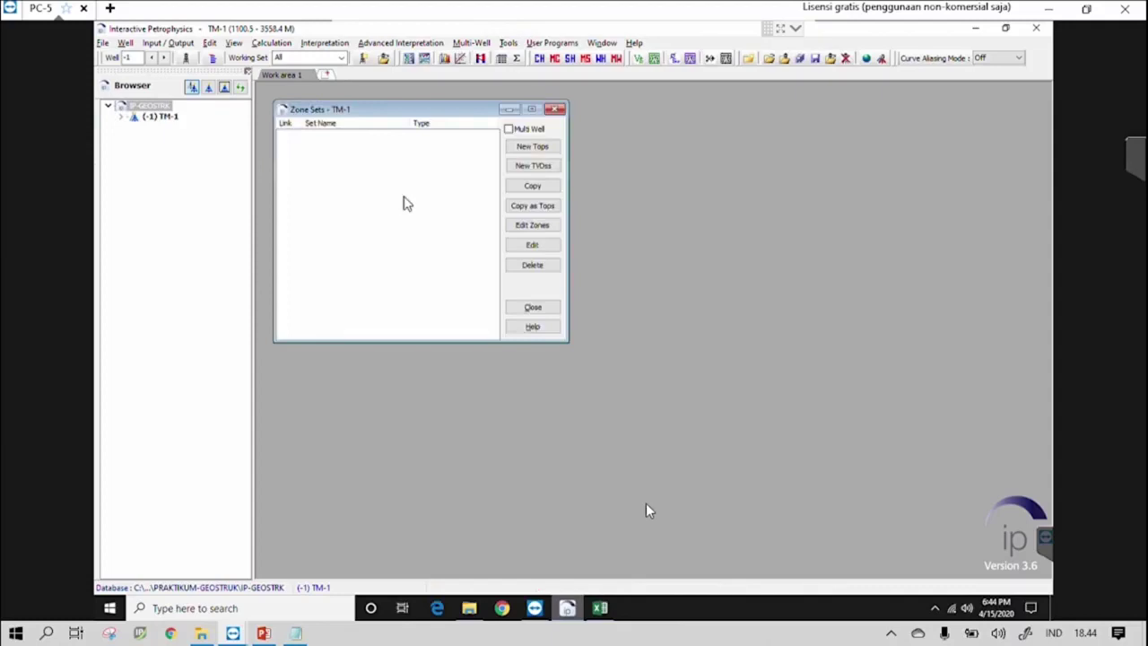
{"action": "left_click", "coordinate": [554, 149]}
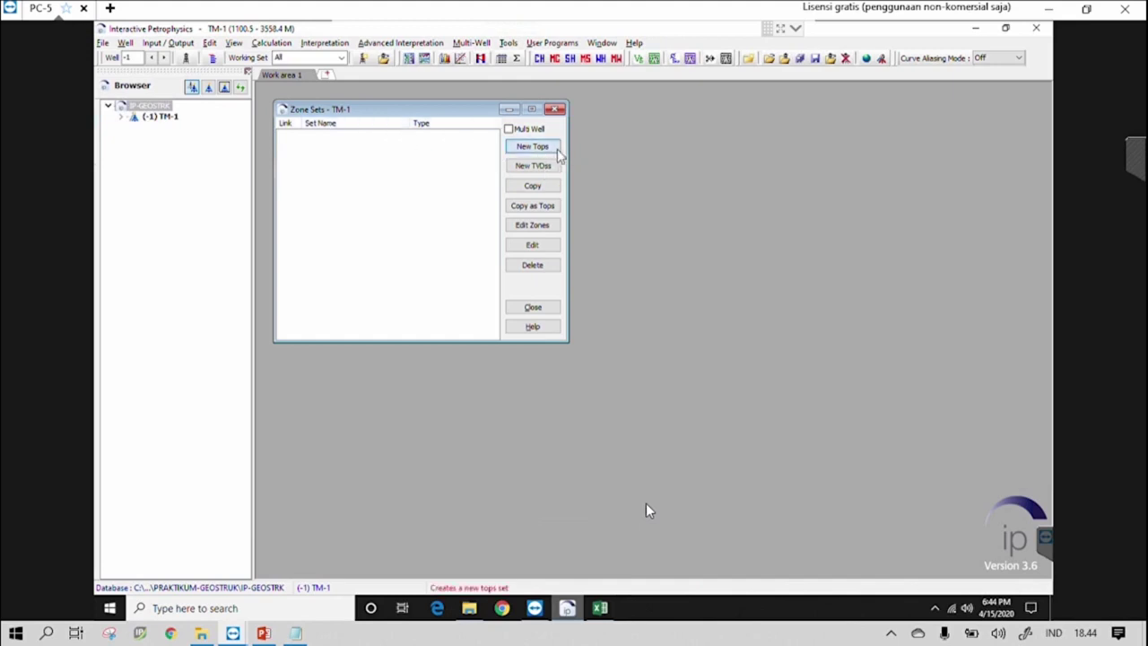
{"action": "left_click_drag", "start_coordinate": [476, 128], "coordinate": [702, 209]}
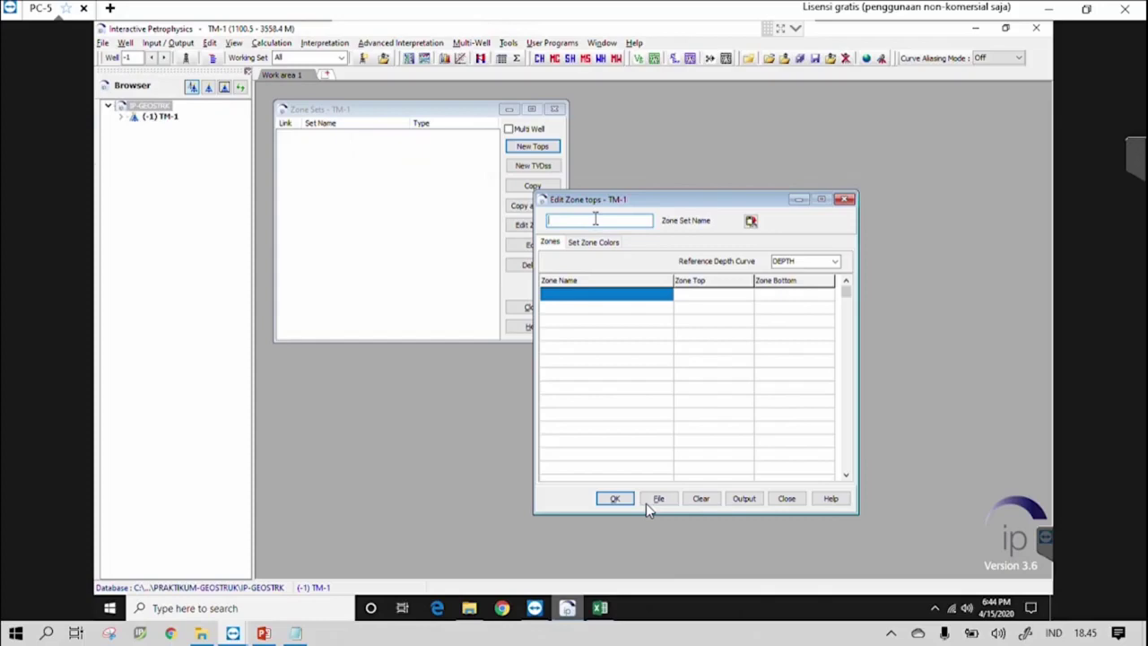
{"action": "type", "text": "FORMASI"}
{"action": "left_click", "coordinate": [604, 297]}
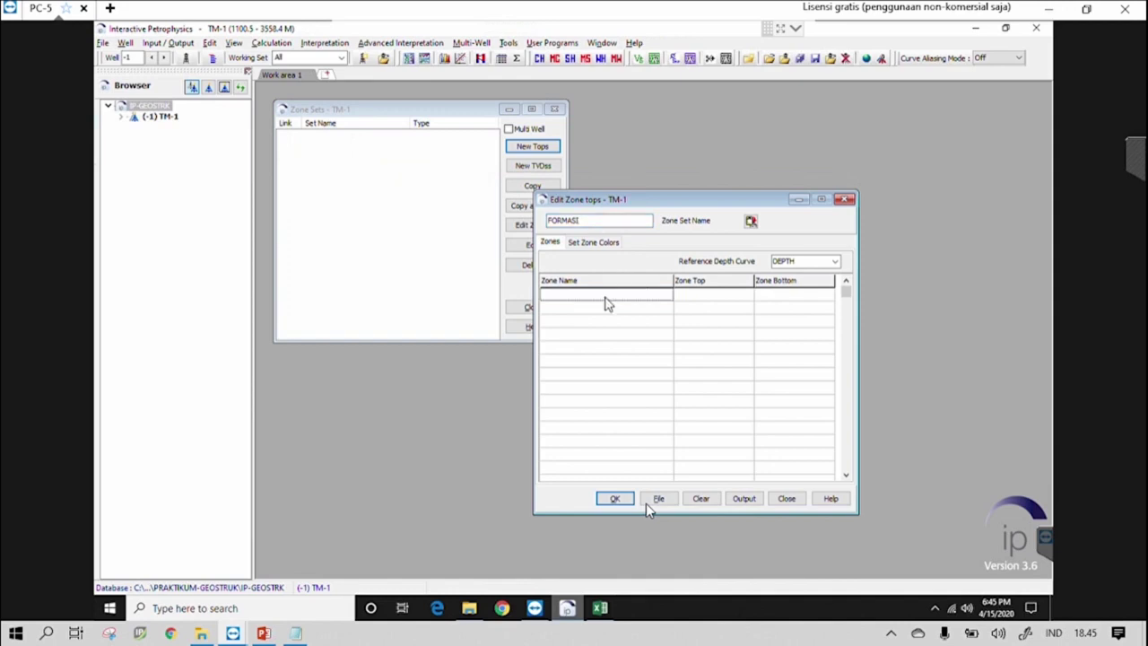
Step: Switch to the Zone_Marker workbook and copy the five formation rows with their top and bottom depths, PARIGI to JATIBARANG (B4:D8)
{"action": "left_click", "coordinate": [598, 607]}
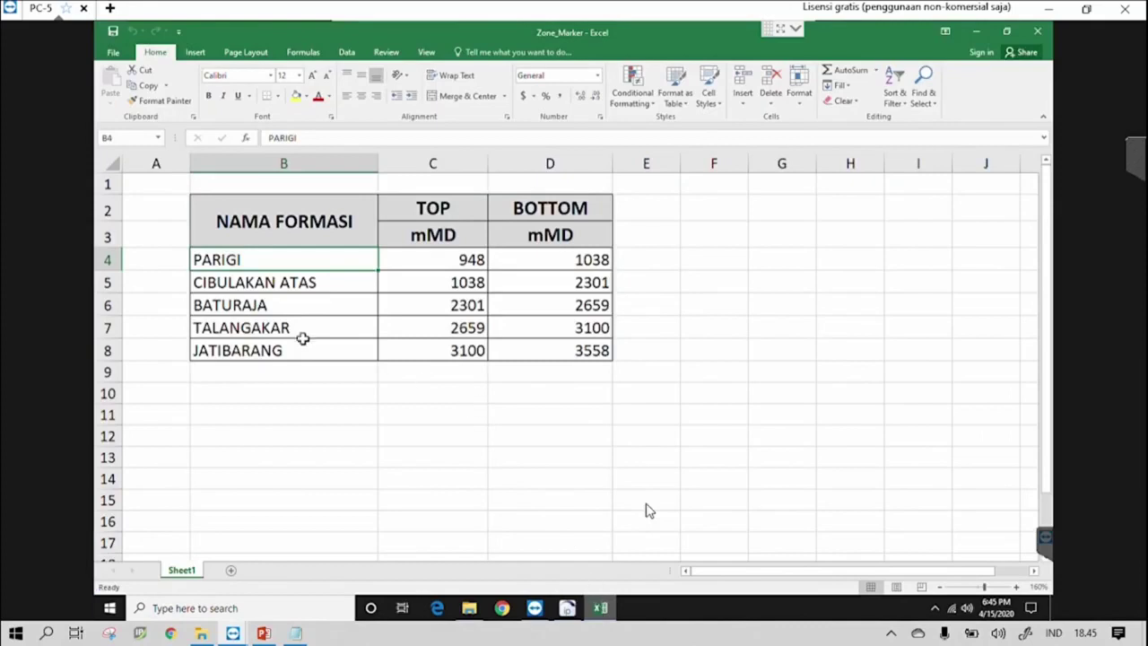
{"action": "left_click", "coordinate": [567, 608]}
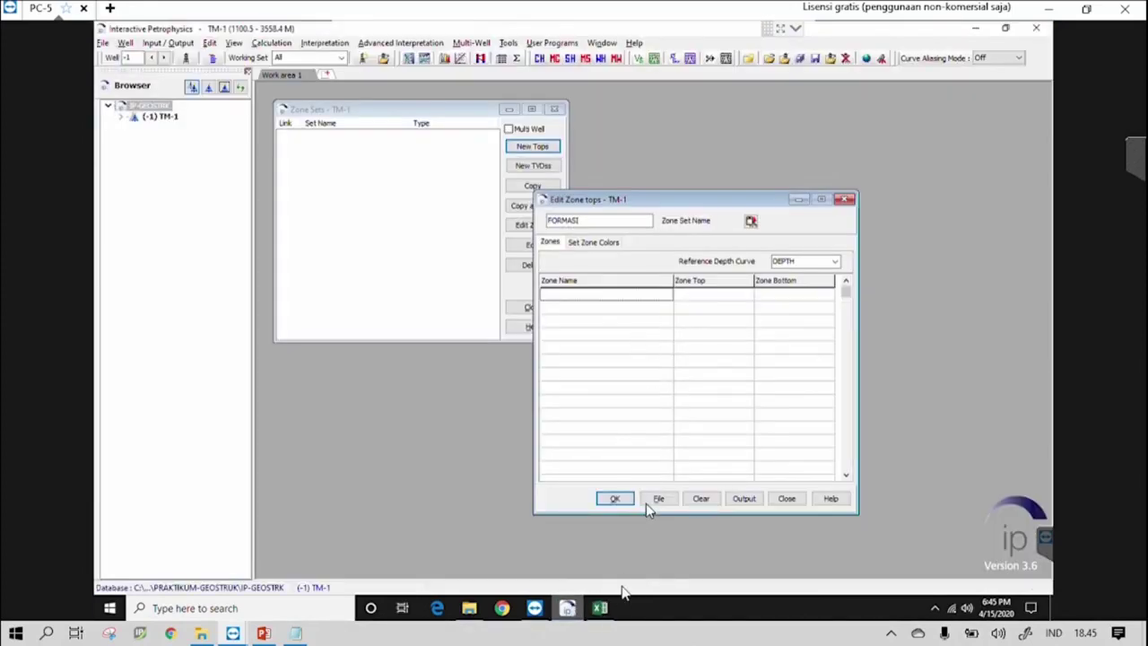
{"action": "left_click", "coordinate": [600, 608]}
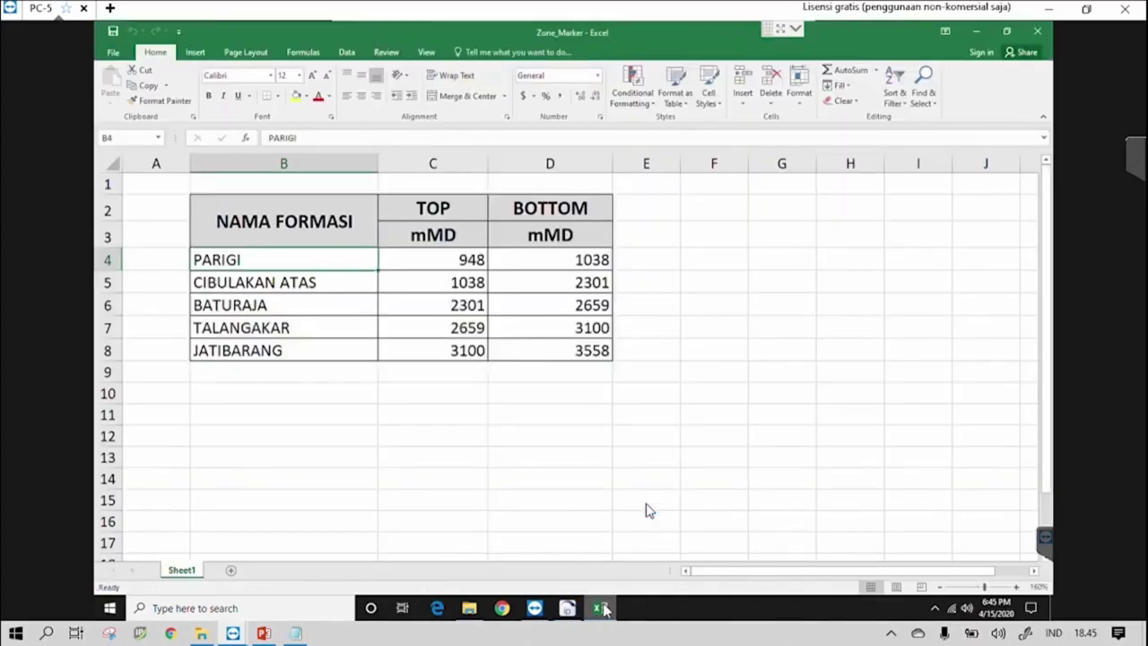
{"action": "left_click", "coordinate": [253, 278]}
{"action": "left_click_drag", "start_coordinate": [254, 259], "coordinate": [532, 346]}
{"action": "right_click", "coordinate": [533, 347]}
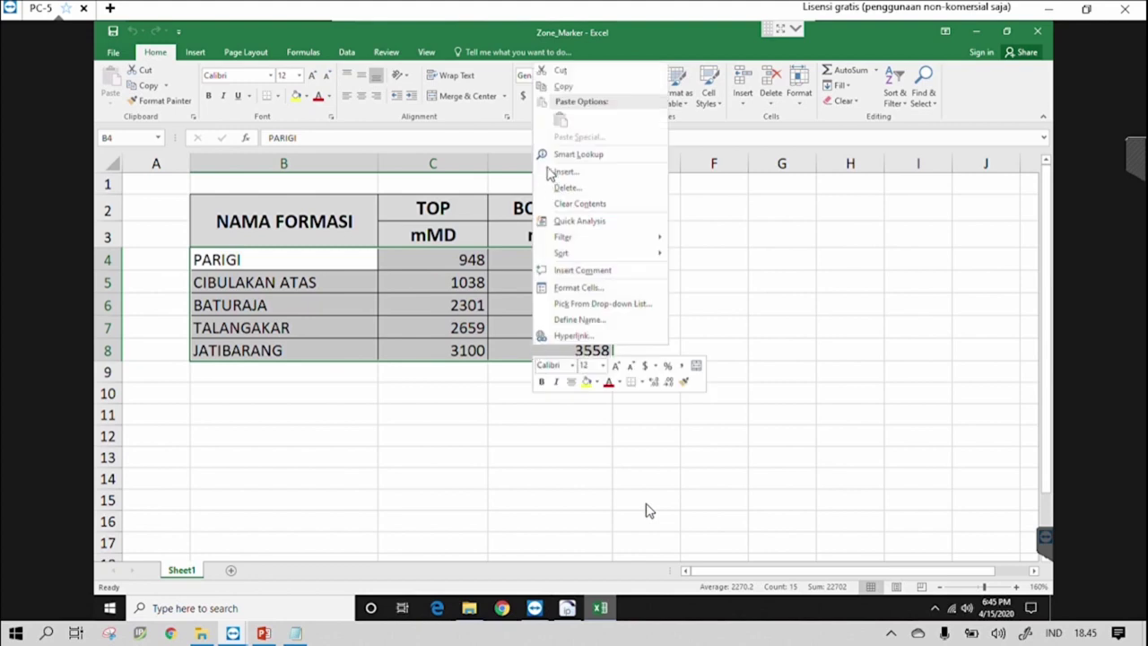
{"action": "left_click", "coordinate": [560, 87]}
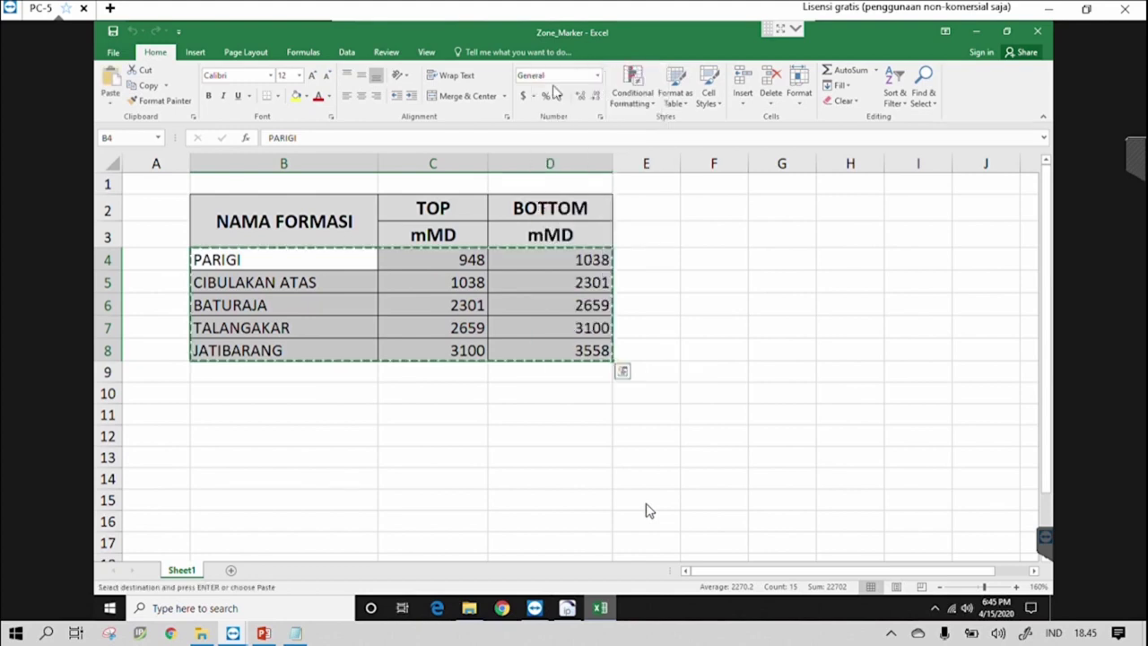
Step: Paste the copied formation rows into the FORMASI zone tops table in Interactive Petrophysics, save the set and close Zone Sets
{"action": "left_click", "coordinate": [567, 608]}
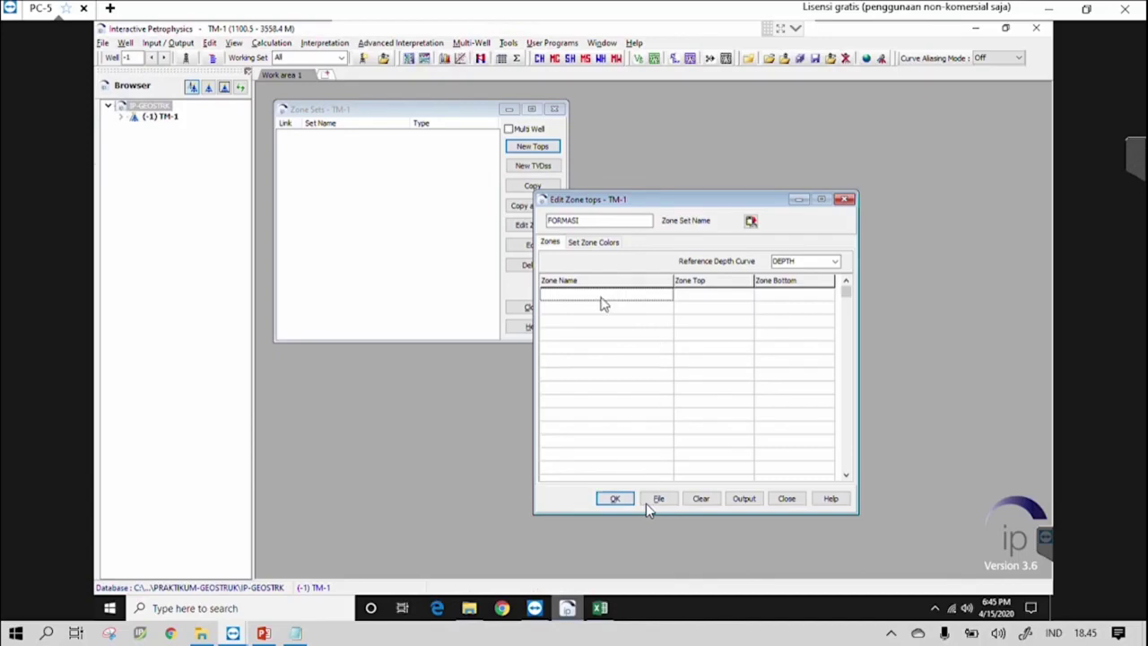
{"action": "left_click", "coordinate": [751, 223]}
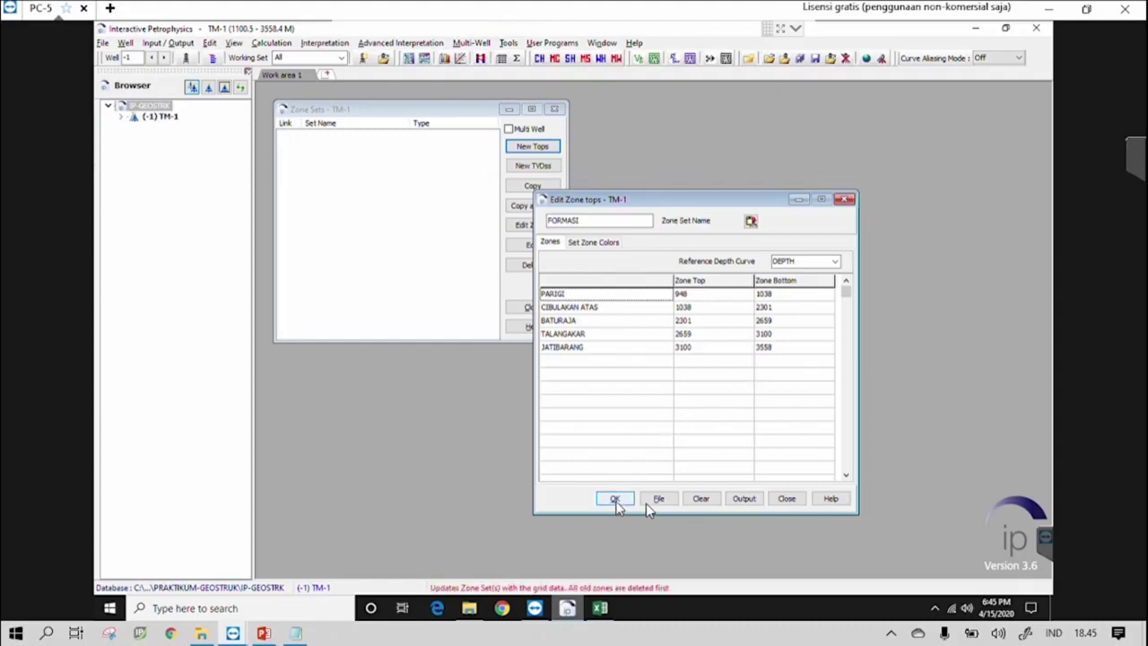
{"action": "left_click", "coordinate": [615, 499]}
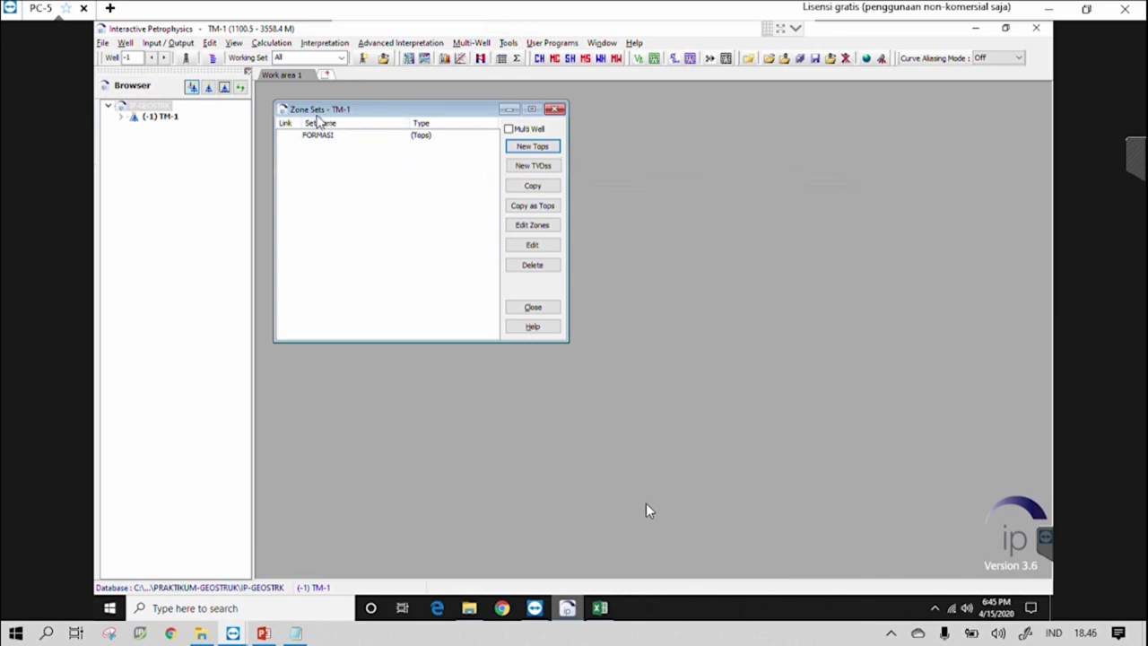
{"action": "left_click", "coordinate": [533, 307]}
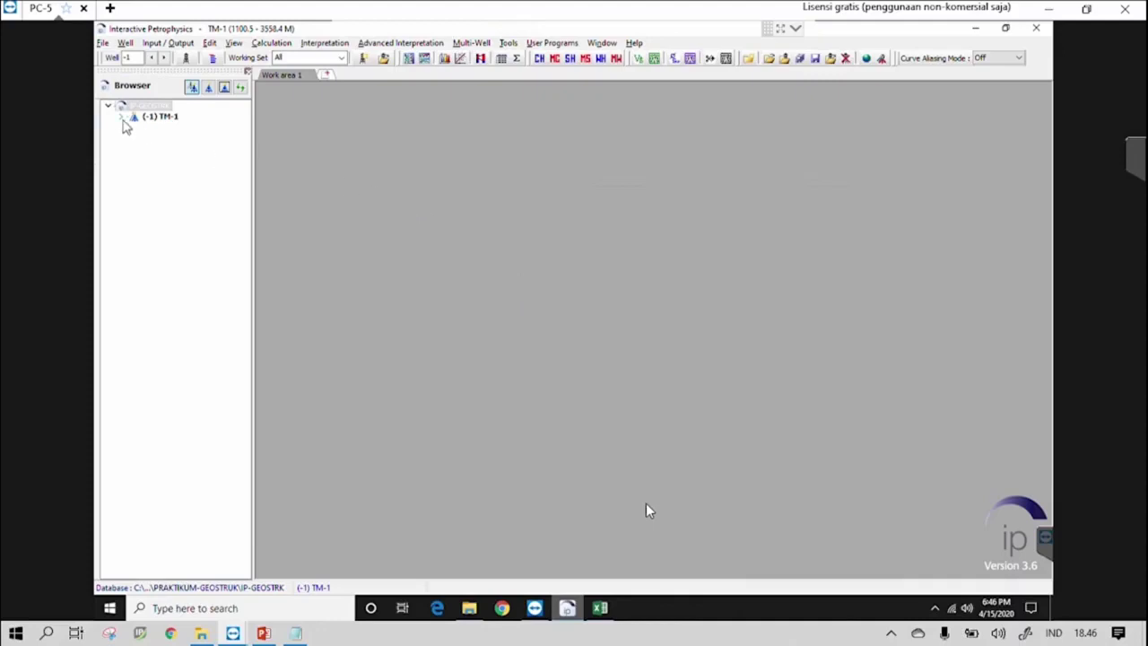
Step: Expand well TM-1 in the database browser and check the zone set listed under its Parameter Sets
{"action": "left_click", "coordinate": [122, 119]}
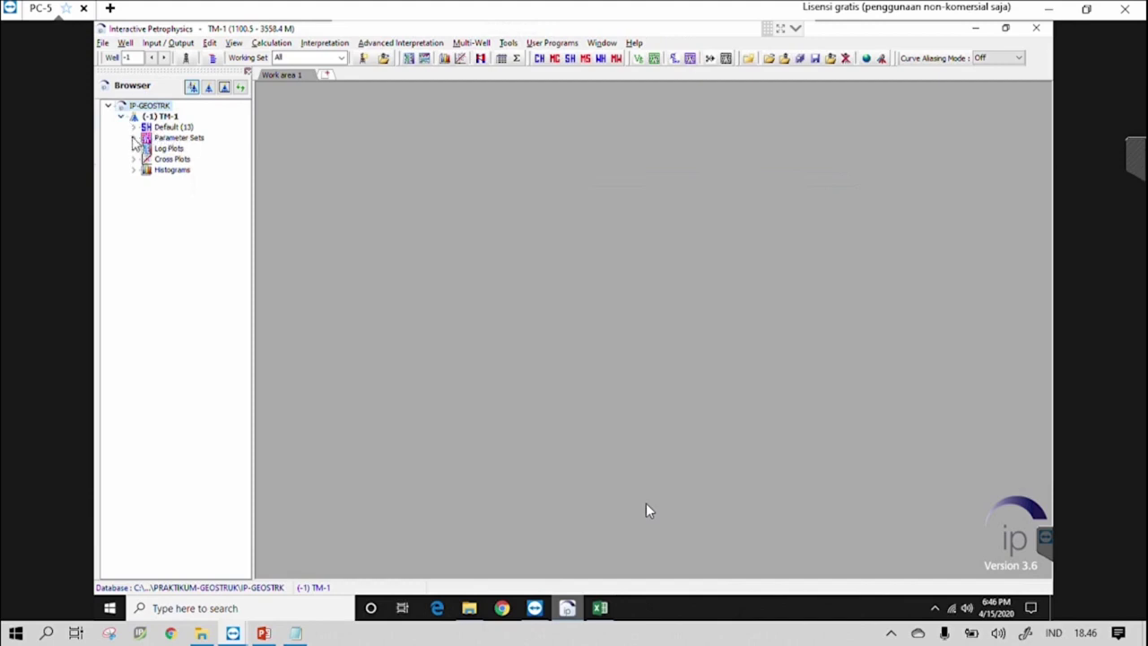
{"action": "left_click", "coordinate": [134, 139]}
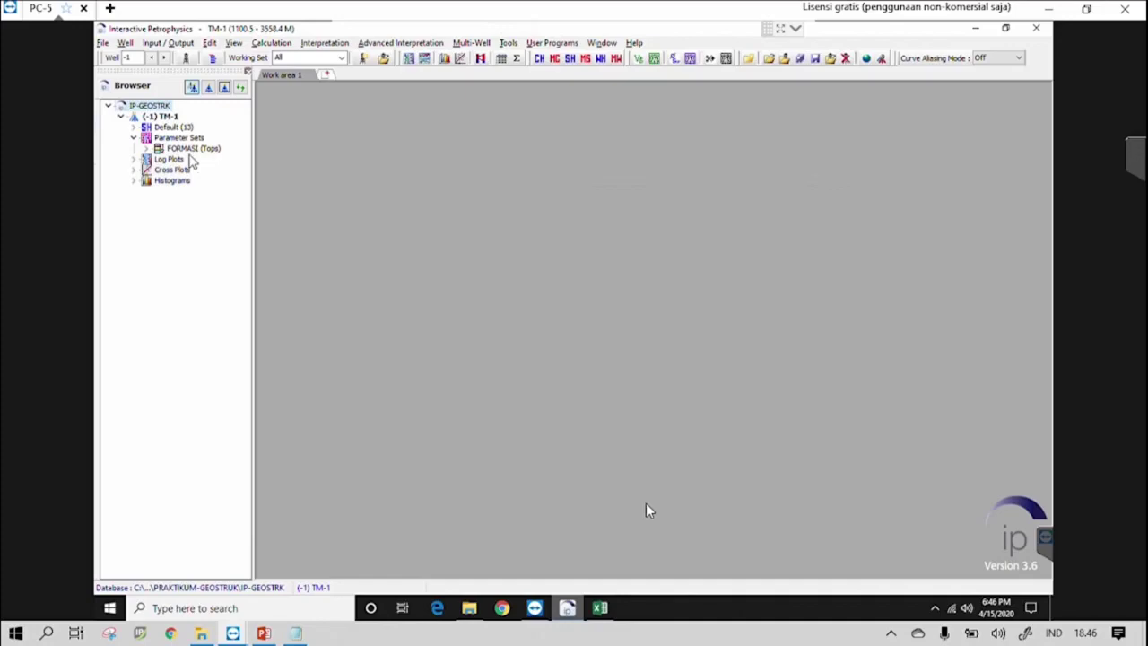
{"action": "left_click", "coordinate": [135, 139]}
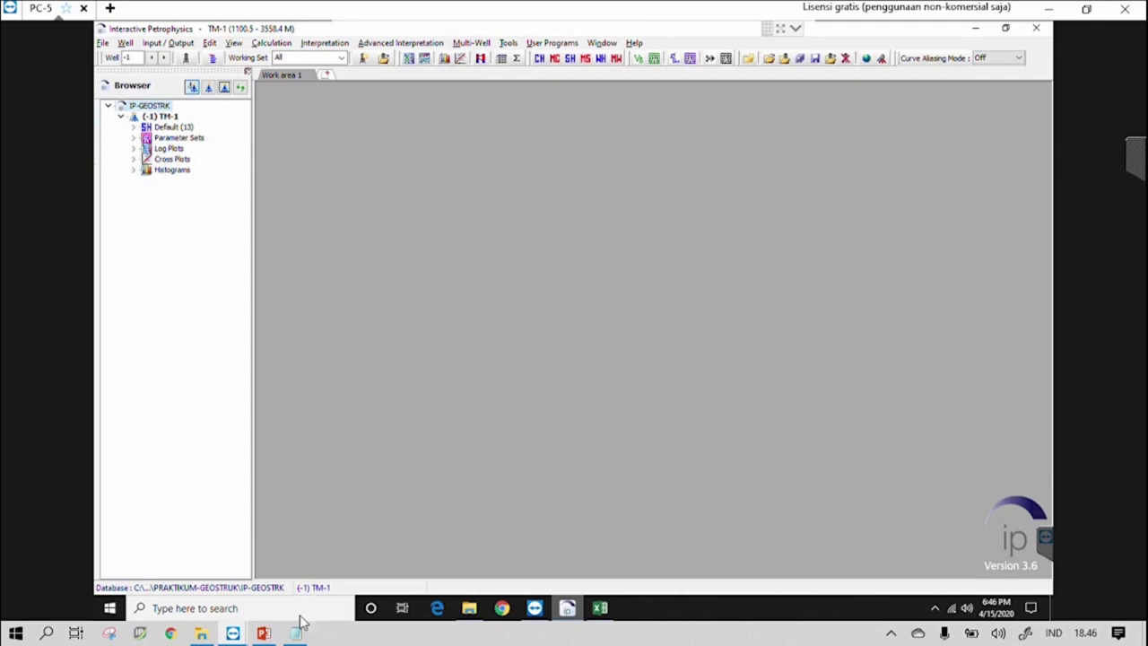
Step: Check the image log item on the "Panduan Langkah" slide in PowerPoint and return to the remote session
{"action": "left_click", "coordinate": [263, 634]}
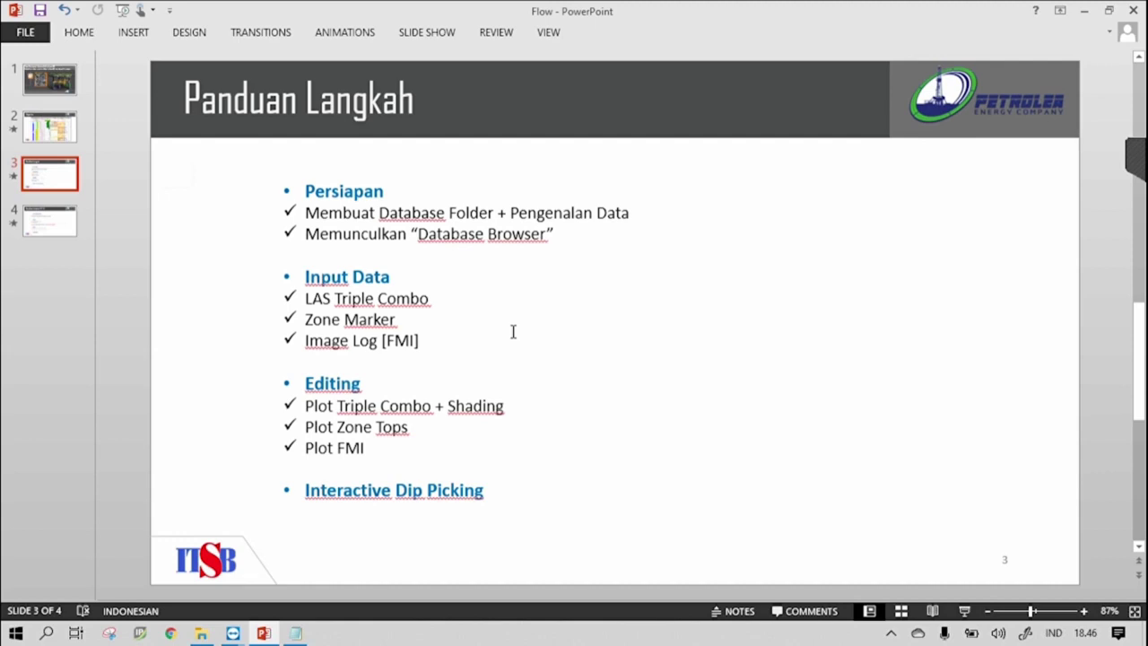
{"action": "left_click", "coordinate": [235, 636]}
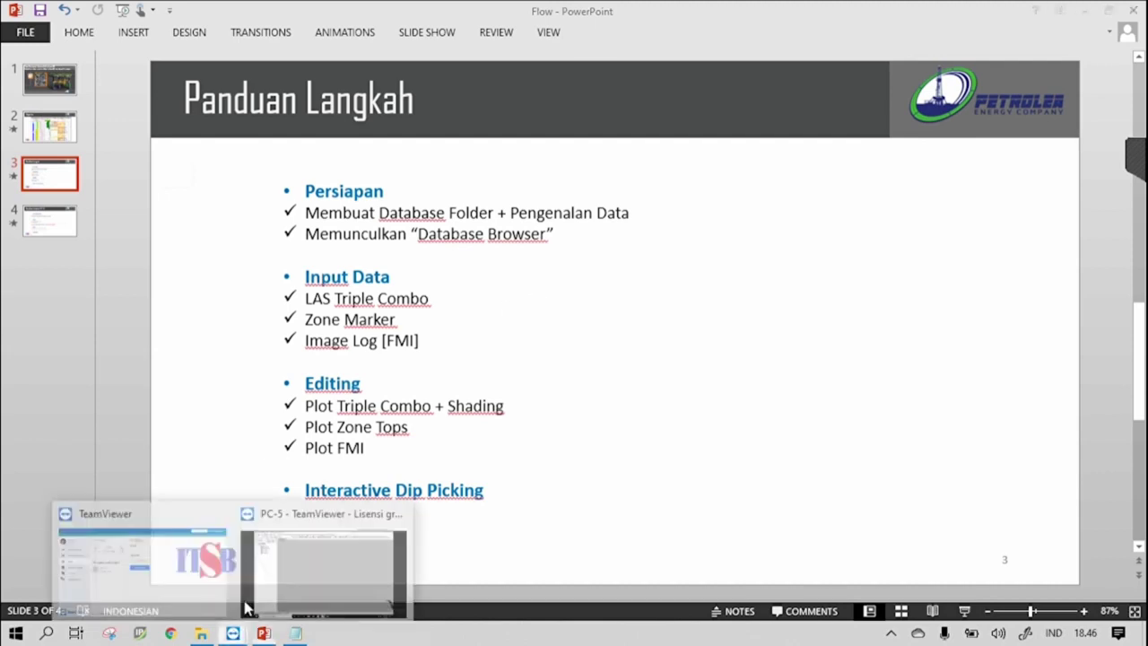
{"action": "left_click", "coordinate": [247, 608]}
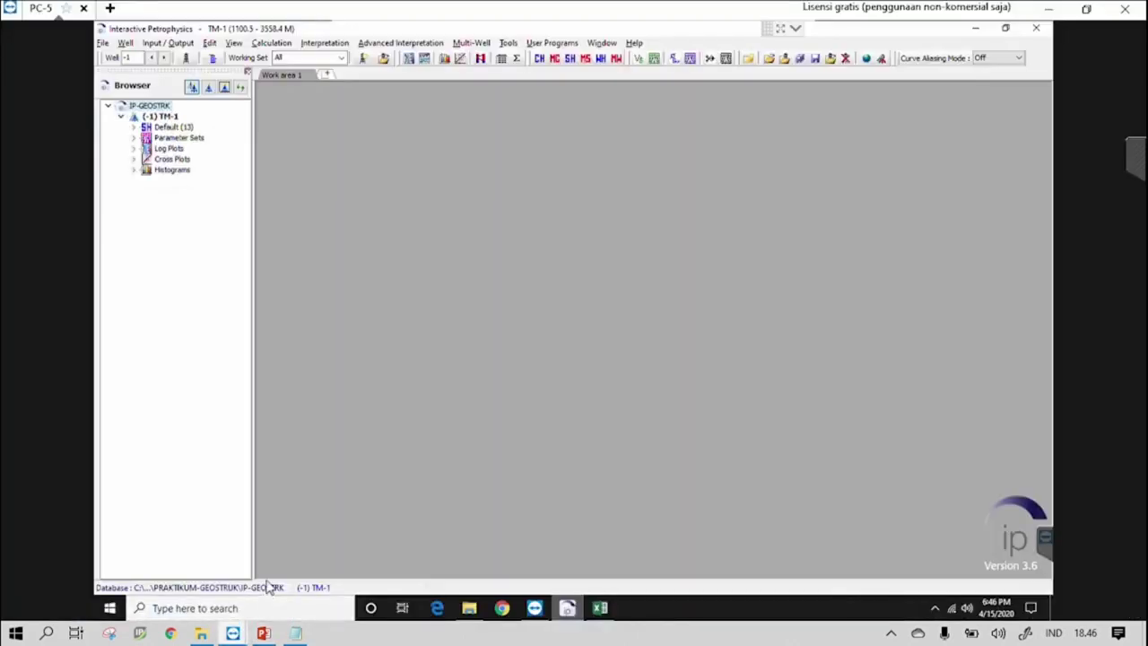
Step: Open the TM-1_FMI_1225 file from the DATA > FMI folder in the DLIS loader
{"action": "left_click", "coordinate": [175, 45]}
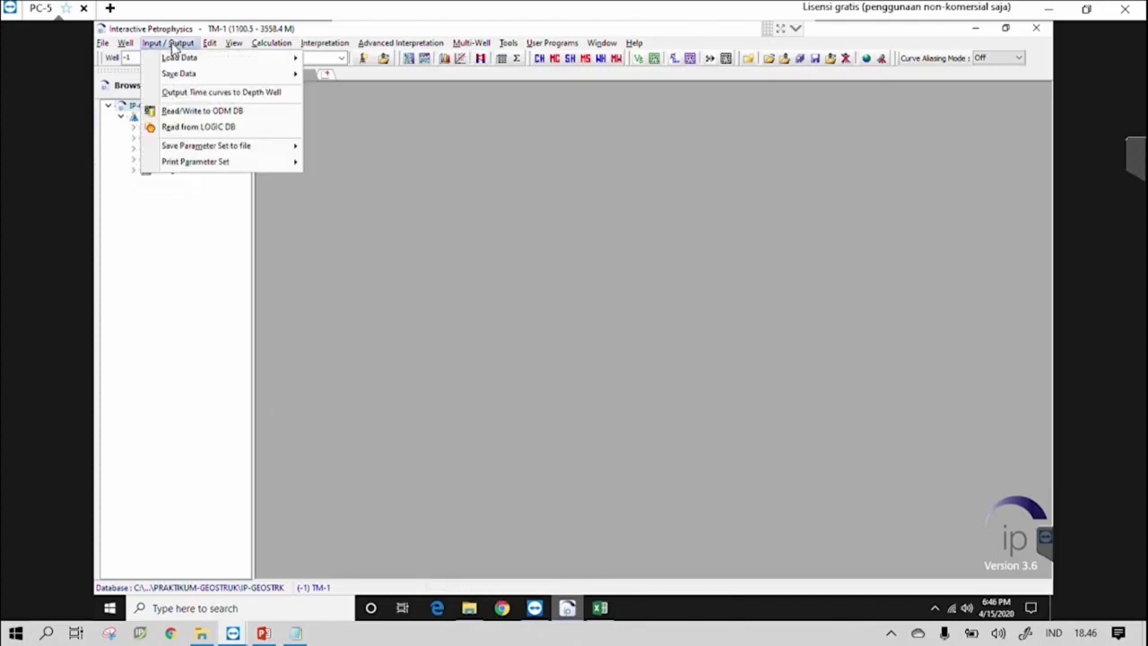
{"action": "mouse_move", "coordinate": [241, 59]}
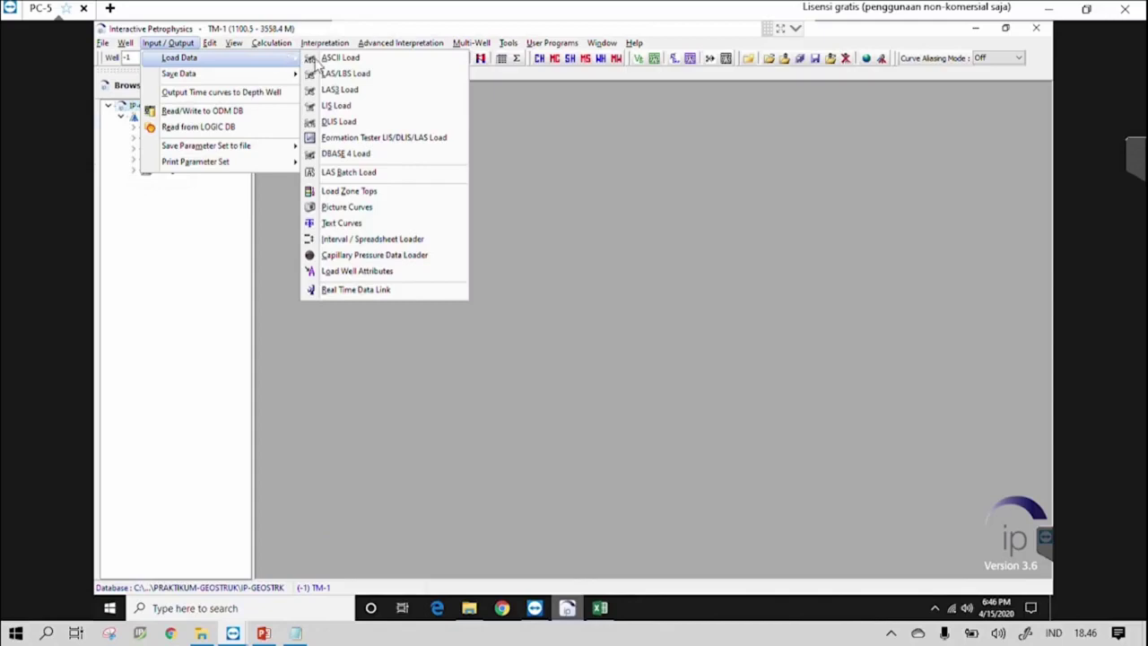
{"action": "left_click", "coordinate": [361, 126]}
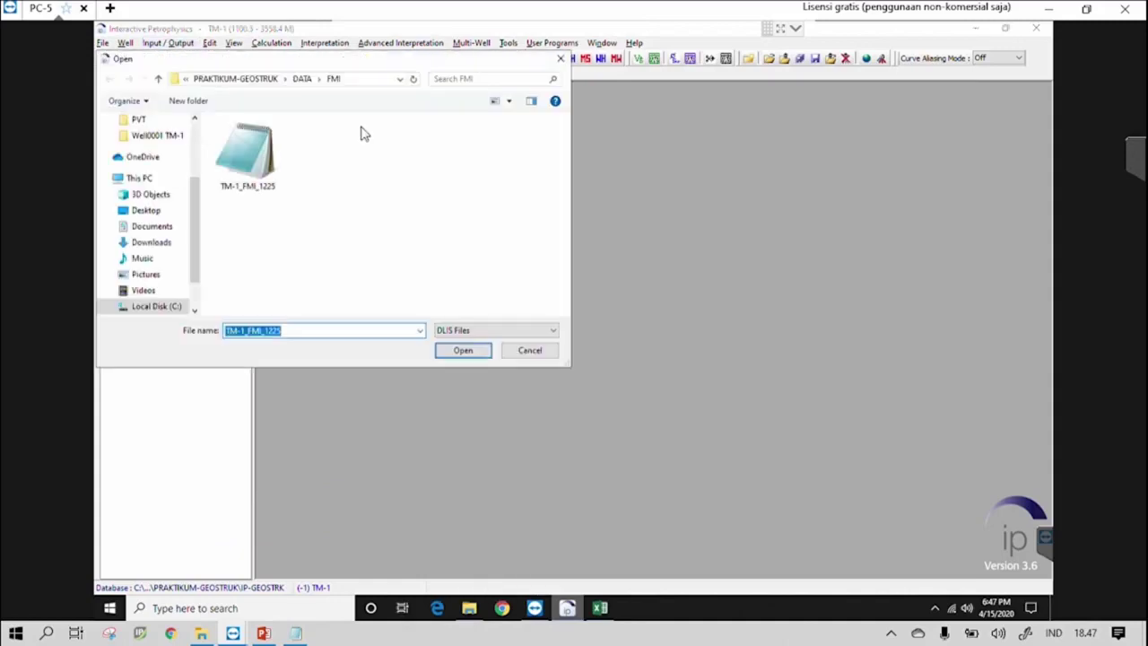
{"action": "left_click_drag", "start_coordinate": [313, 64], "coordinate": [579, 148]}
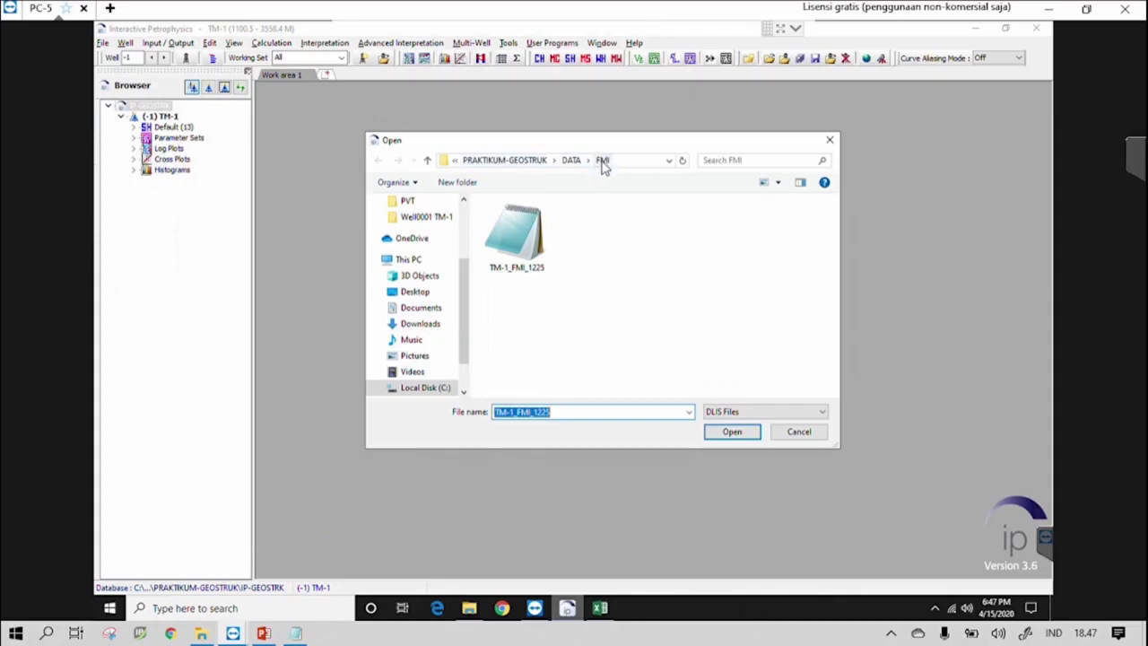
{"action": "left_click", "coordinate": [528, 235]}
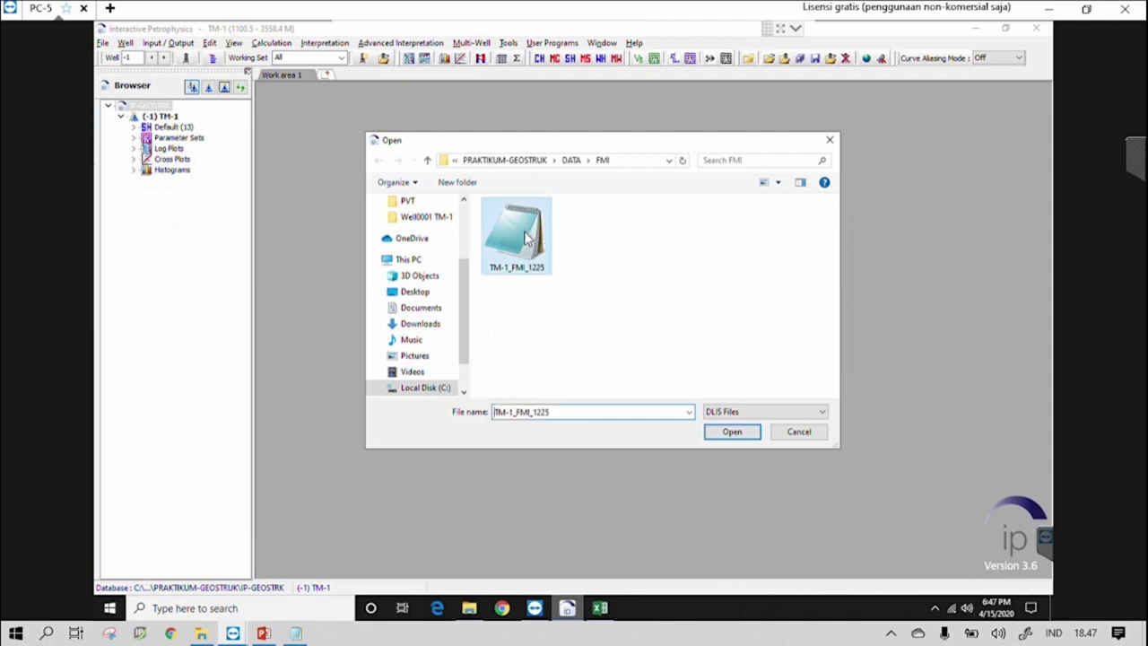
{"action": "left_click", "coordinate": [734, 432]}
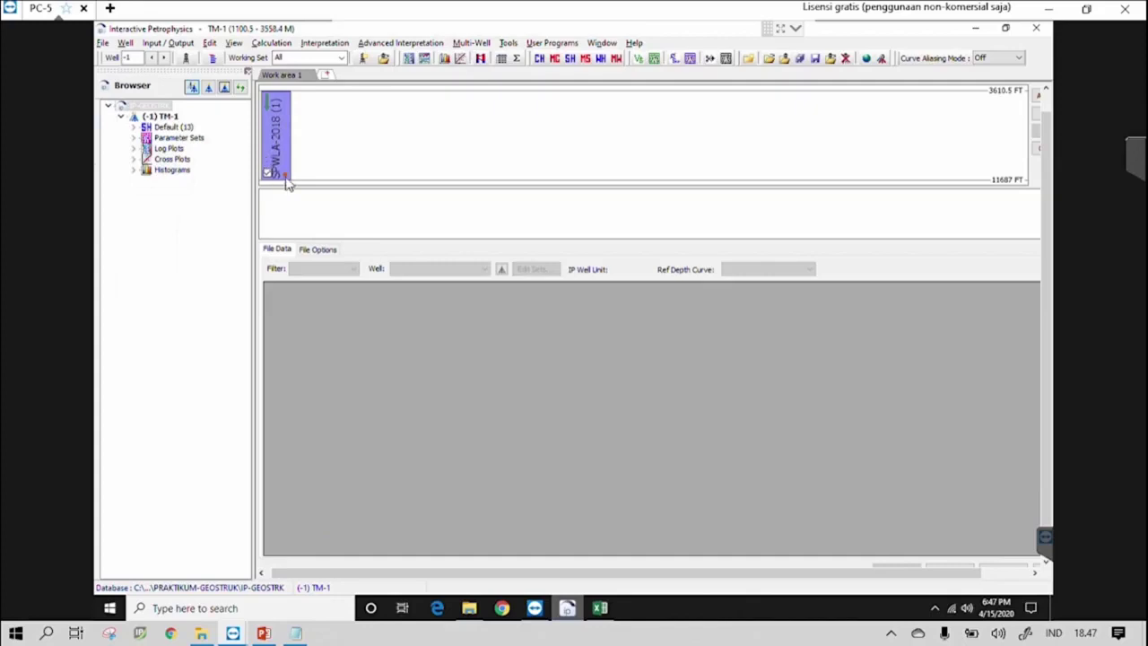
Step: Examine the origin details and parameter list of the SPWLA-2018 logical file
{"action": "mouse_move", "coordinate": [282, 113]}
{"action": "mouse_move", "coordinate": [276, 146]}
{"action": "double_click", "coordinate": [281, 126]}
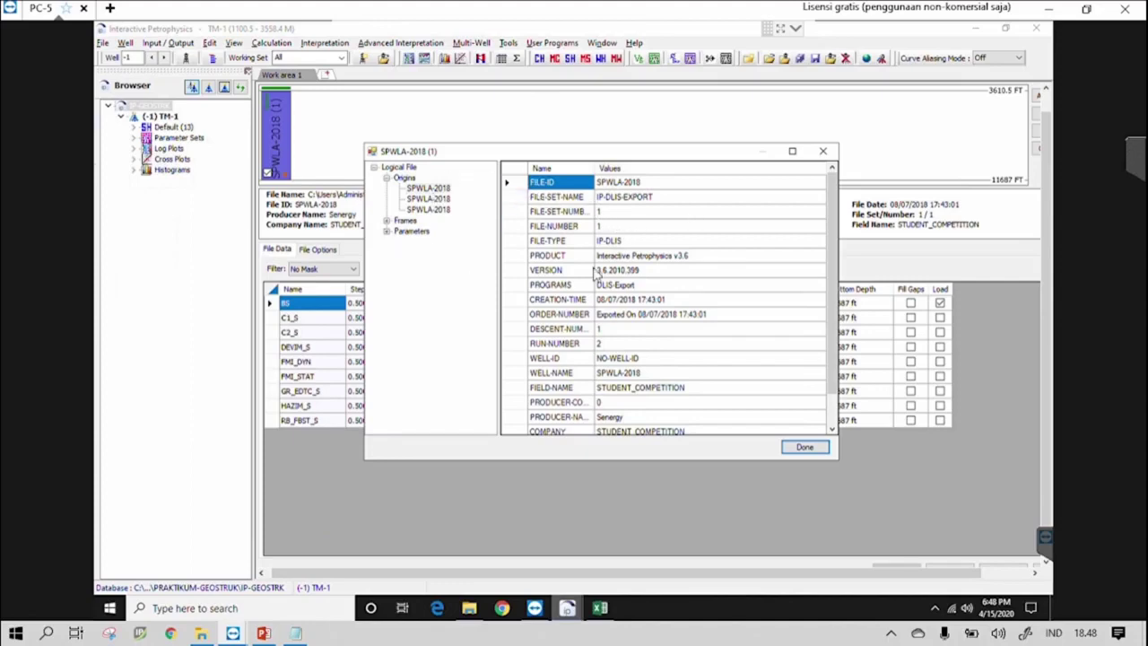
{"action": "left_click", "coordinate": [388, 232]}
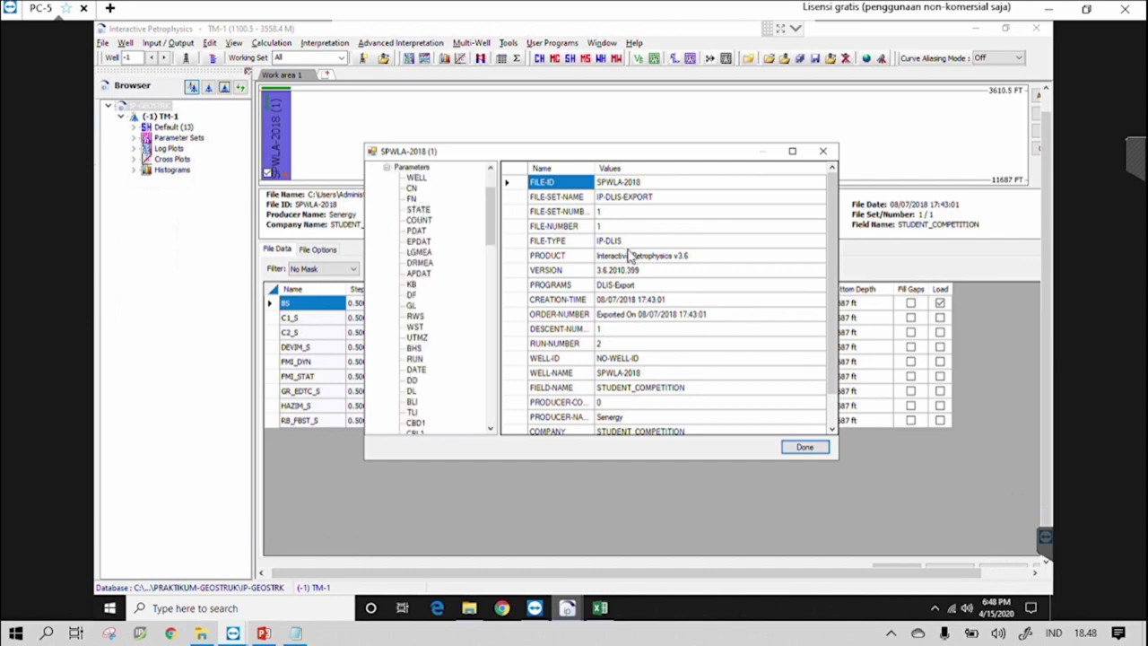
{"action": "left_click", "coordinate": [805, 449]}
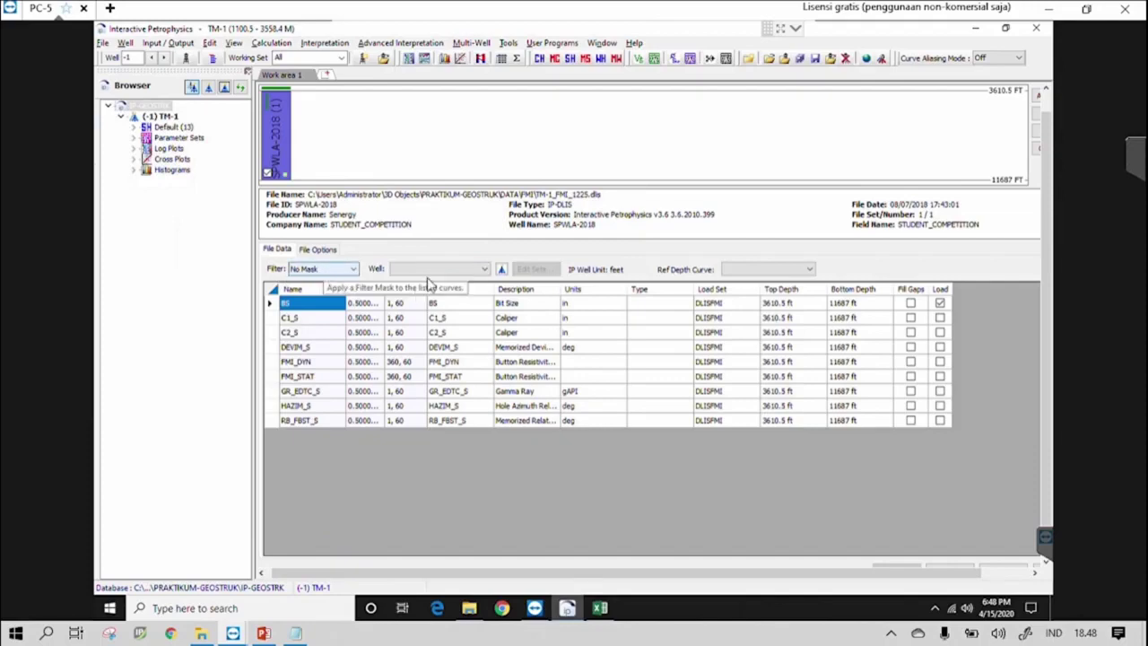
Step: Assign the DLIS data to well TM-1 and mark all listed curves for loading
{"action": "left_click", "coordinate": [463, 271]}
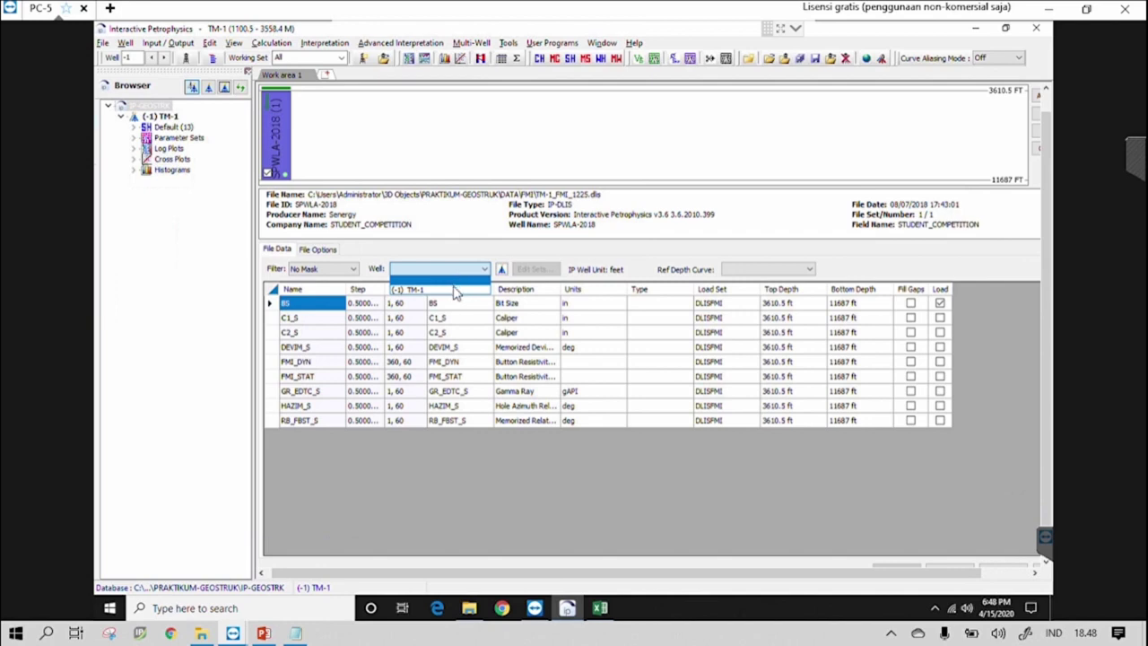
{"action": "left_click", "coordinate": [450, 293]}
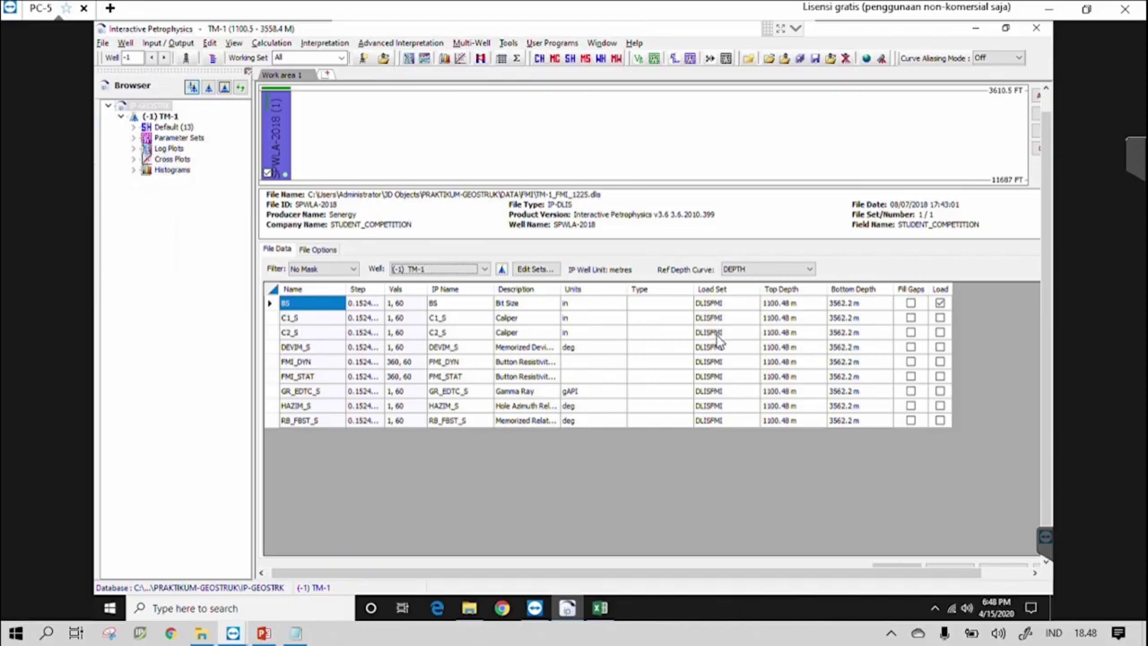
{"action": "left_click", "coordinate": [940, 303]}
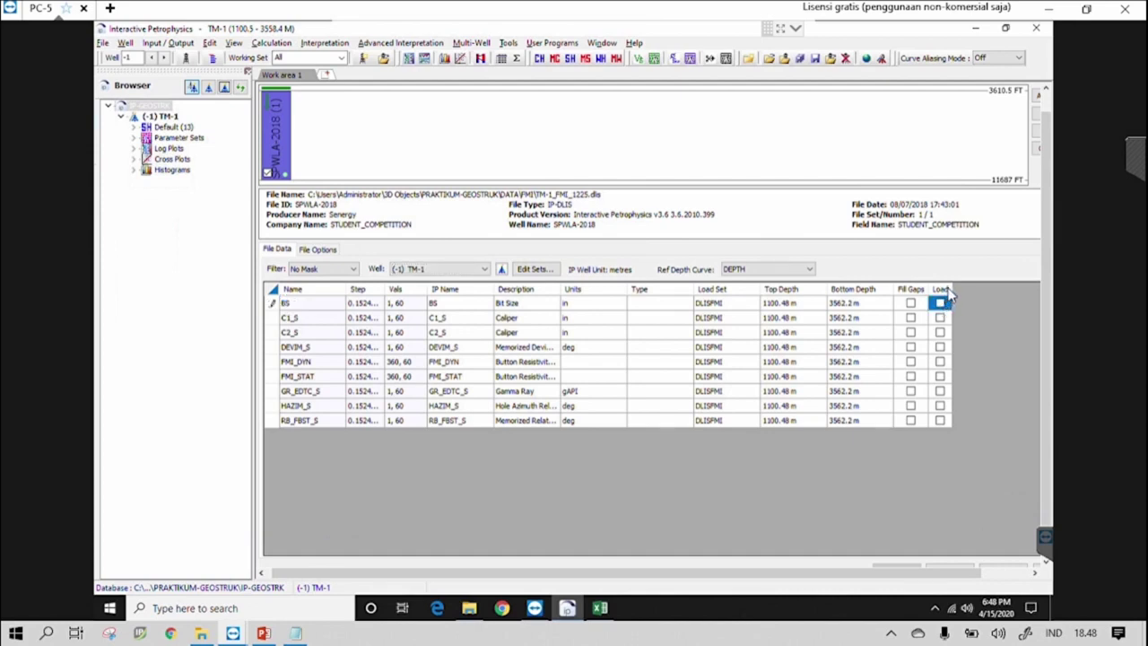
{"action": "left_click", "coordinate": [946, 290]}
{"action": "left_click", "coordinate": [942, 304]}
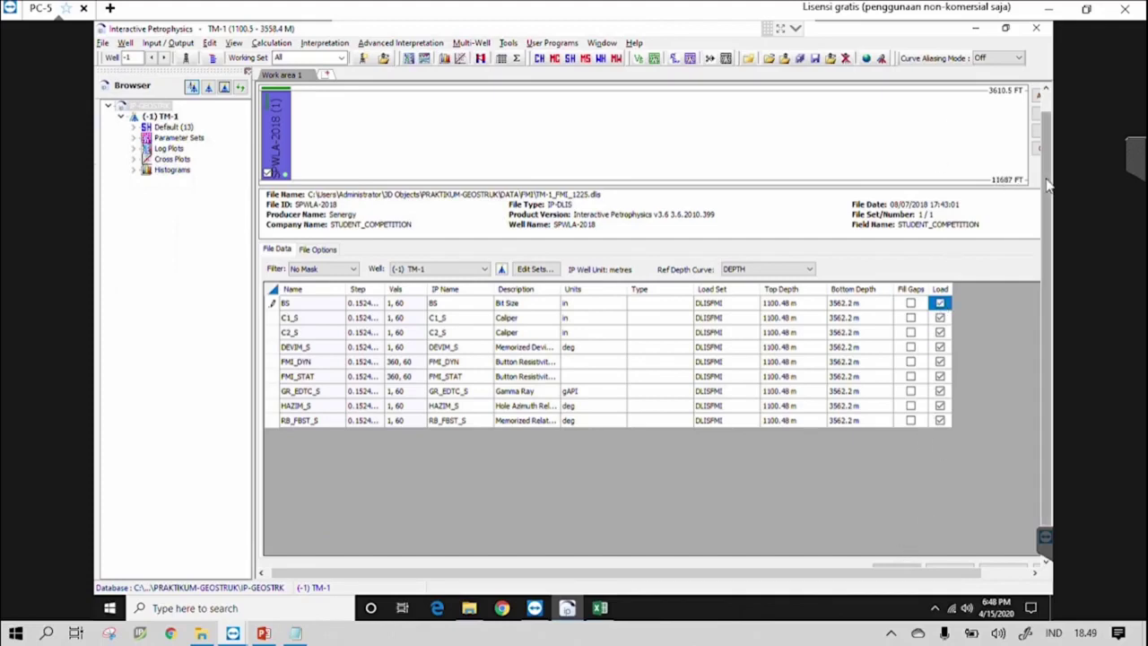
{"action": "scroll", "coordinate": [1032, 325], "scroll_direction": "down", "scroll_amount": 1}
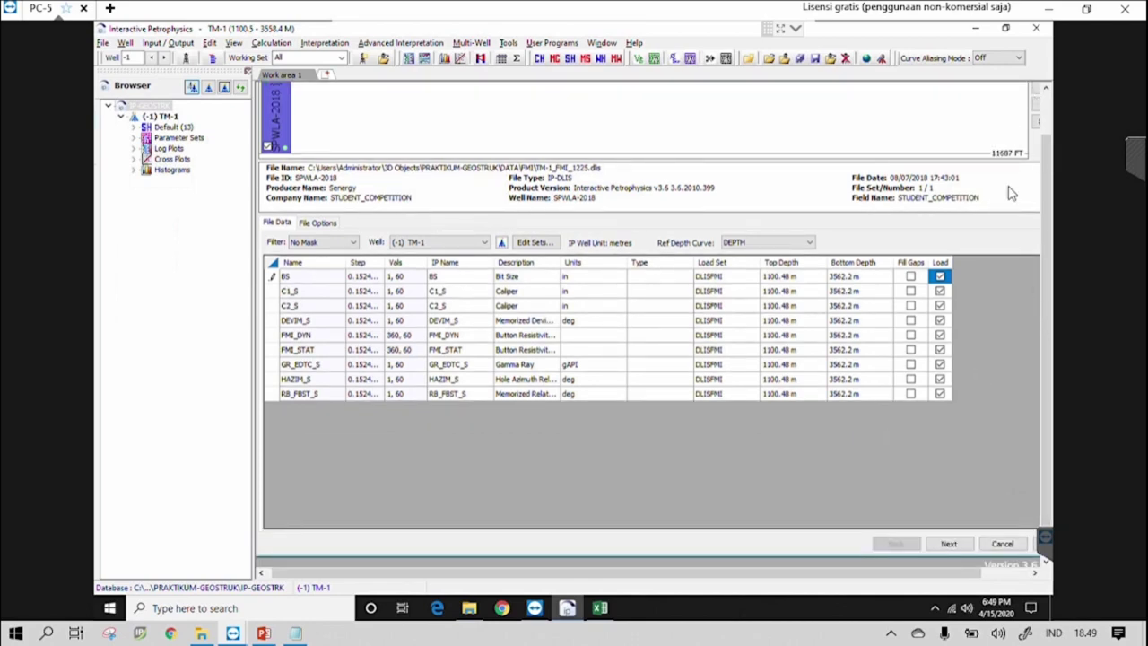
Step: Review the planned DLIS load actions in the maximized loader window and cancel the load
{"action": "left_click", "coordinate": [949, 544]}
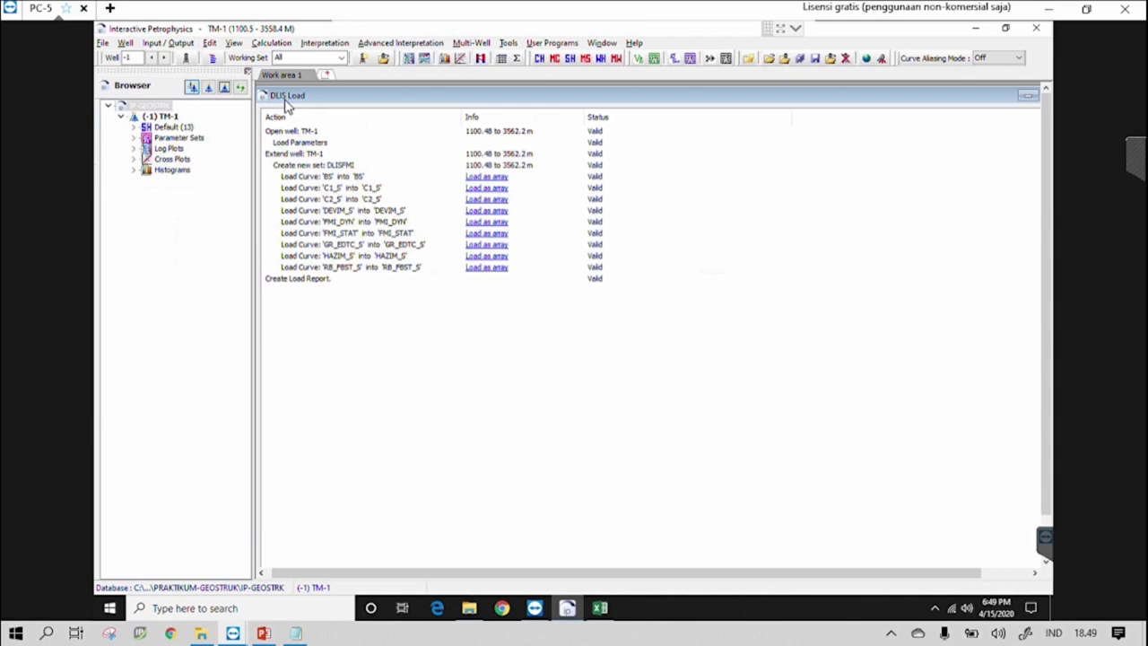
{"action": "double_click", "coordinate": [477, 98]}
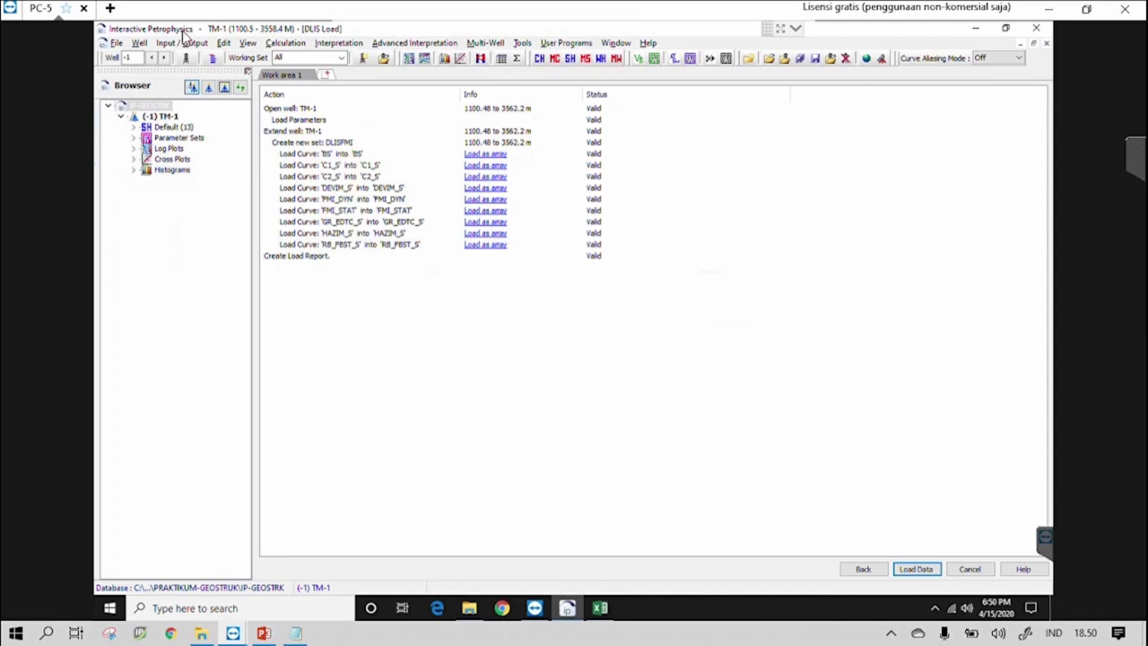
{"action": "left_click", "coordinate": [970, 569]}
Step: Open the existing IP-GEOSTRUK database, saving the current wells to their database with new entries for all
{"action": "left_click", "coordinate": [727, 423]}
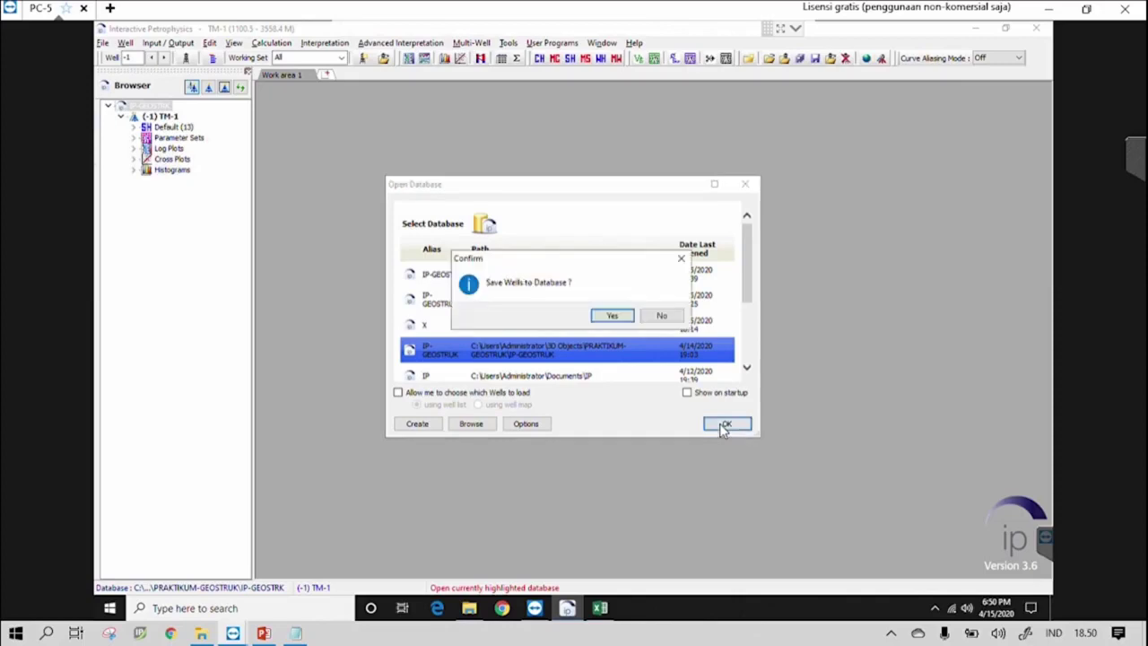
{"action": "left_click", "coordinate": [613, 317]}
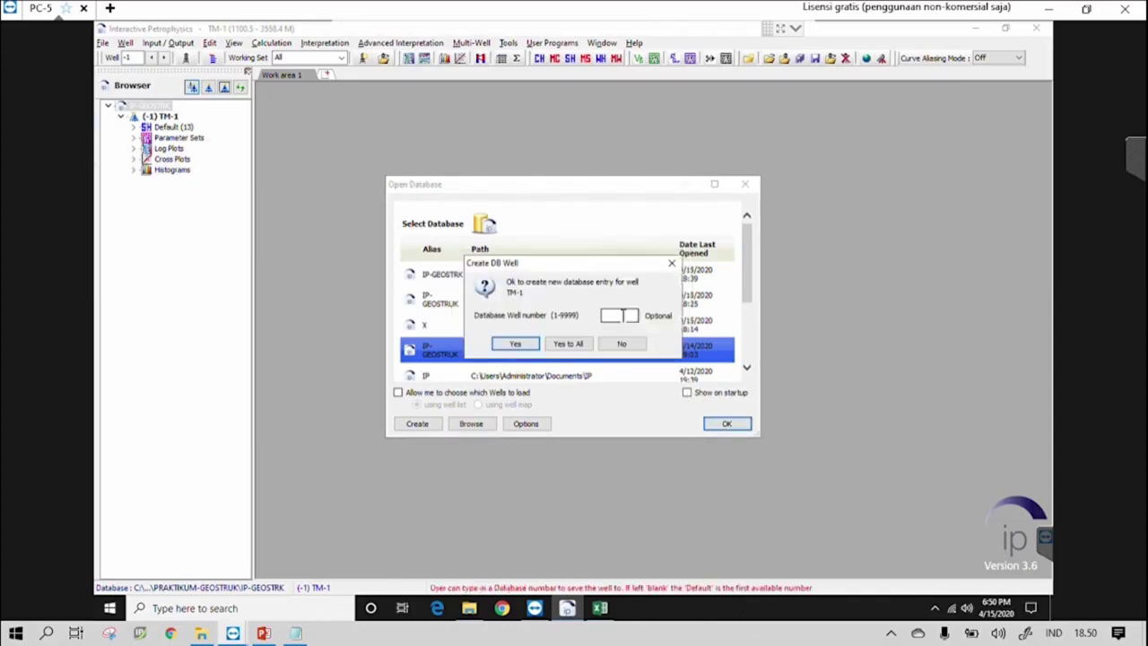
{"action": "left_click", "coordinate": [571, 345]}
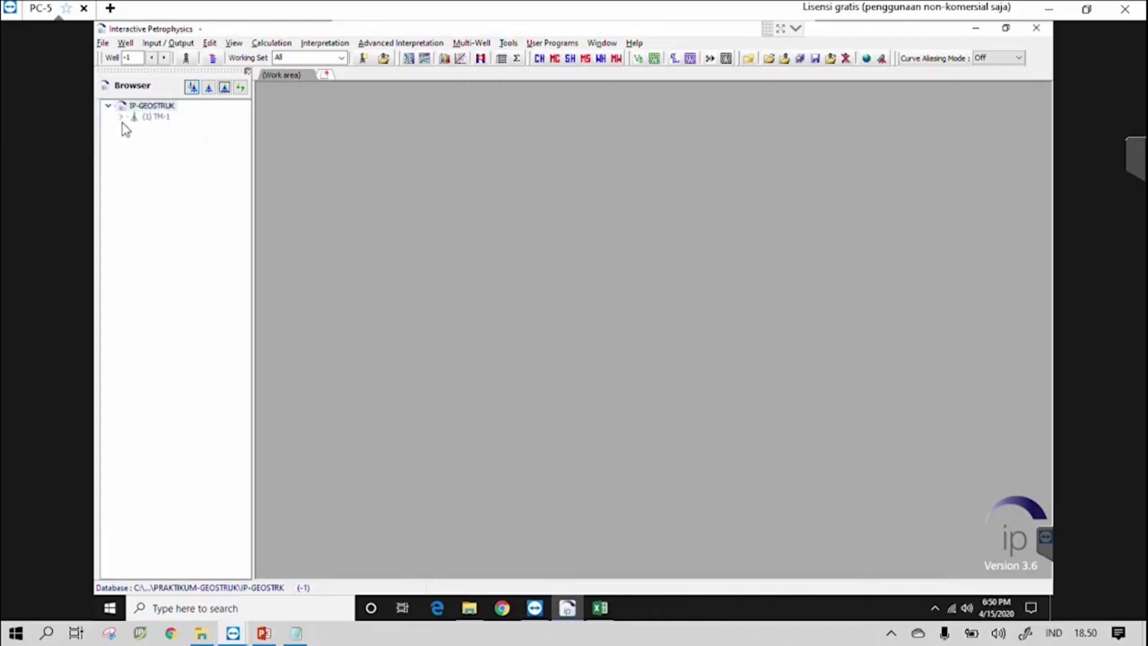
Step: Load well TM-1 from the IP-GEOSTRUK database
{"action": "left_click", "coordinate": [122, 117]}
{"action": "left_click", "coordinate": [154, 118]}
{"action": "right_click", "coordinate": [156, 124]}
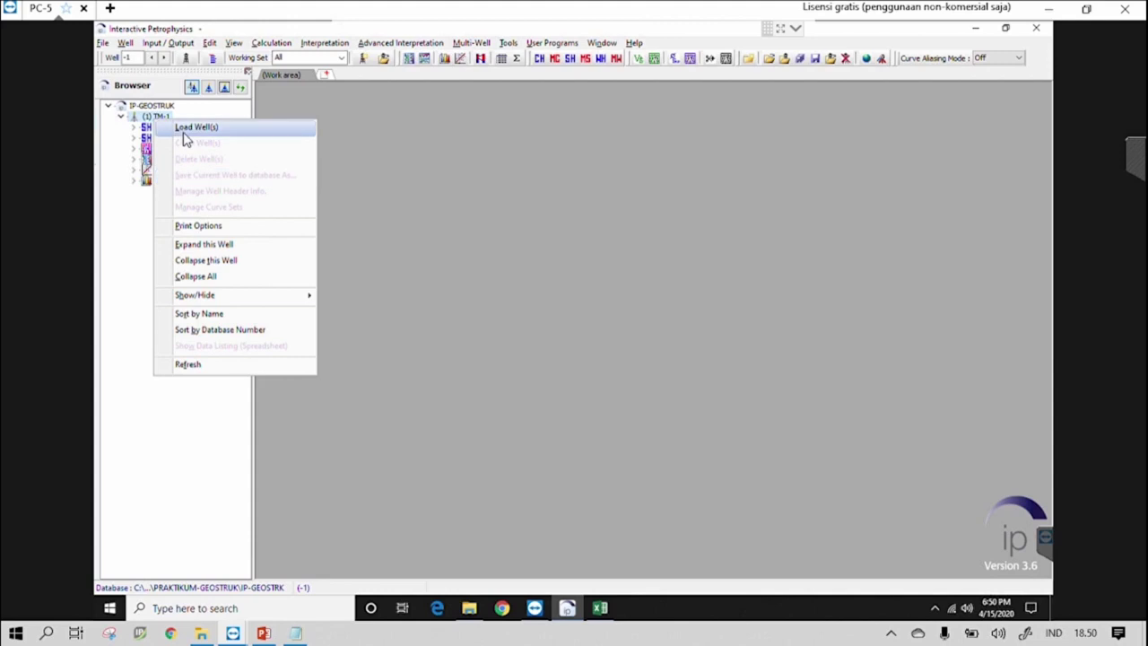
{"action": "left_click", "coordinate": [183, 132]}
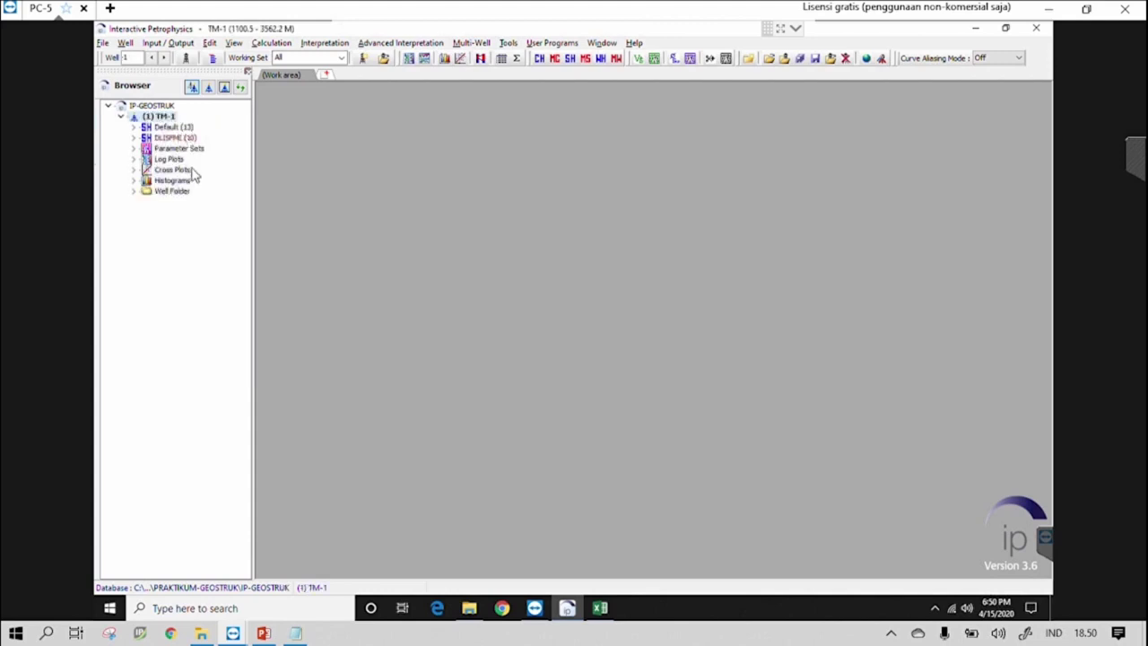
Step: Examine well TM-1's formation tops parameter set and the curves in its Default and DLISFMI sets
{"action": "left_click", "coordinate": [133, 150]}
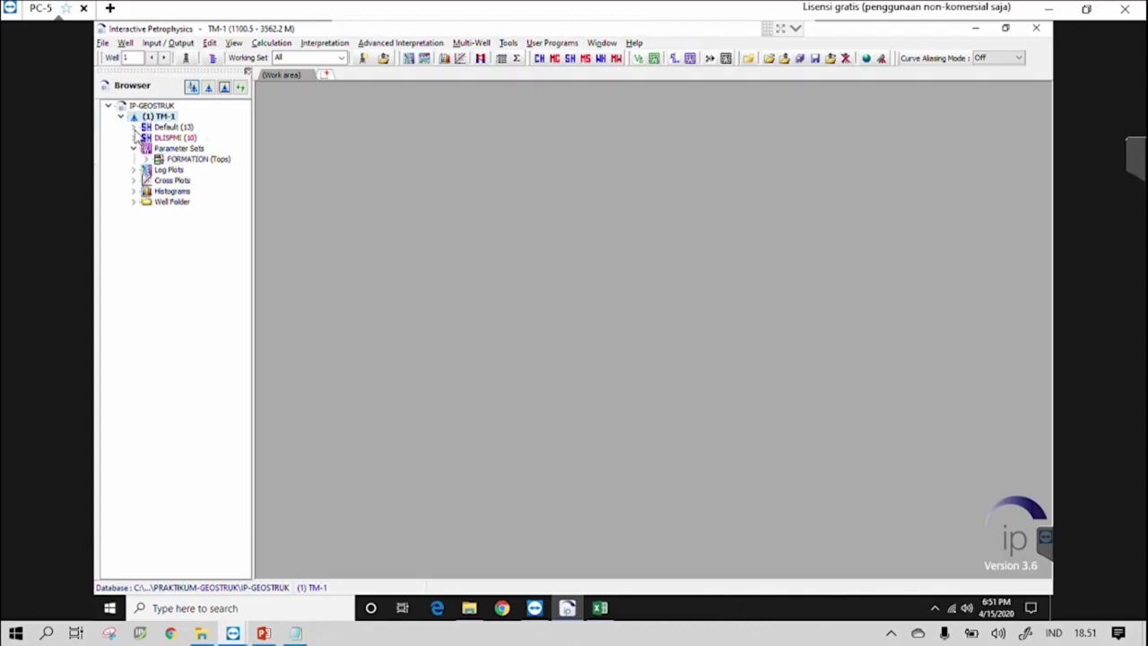
{"action": "left_click", "coordinate": [135, 128]}
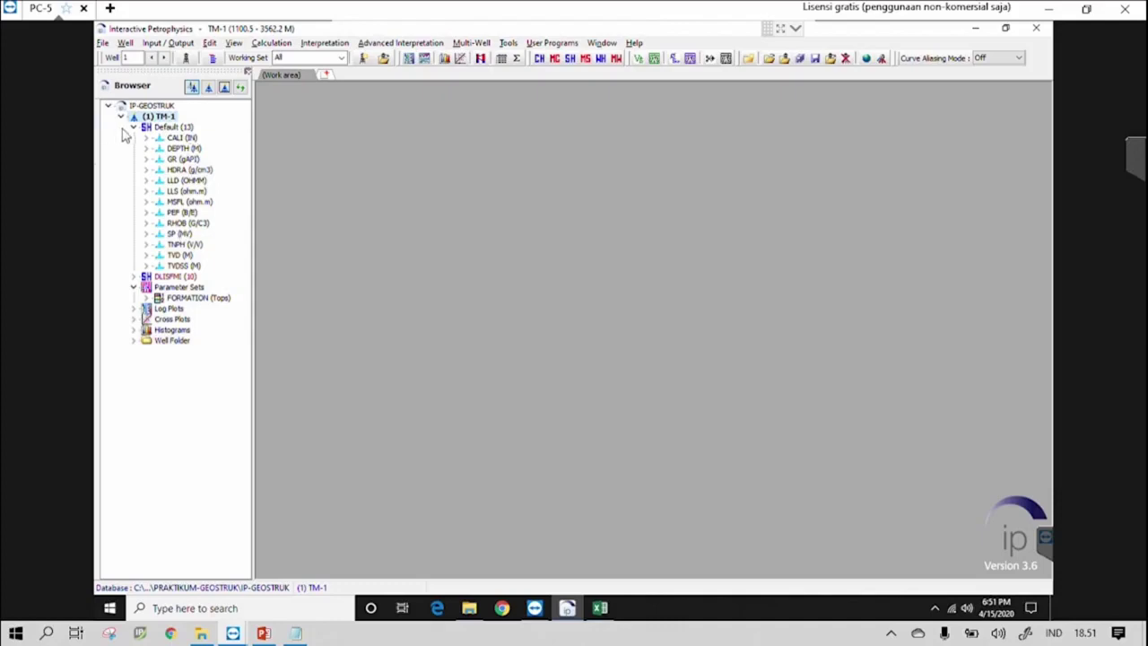
{"action": "left_click", "coordinate": [134, 127]}
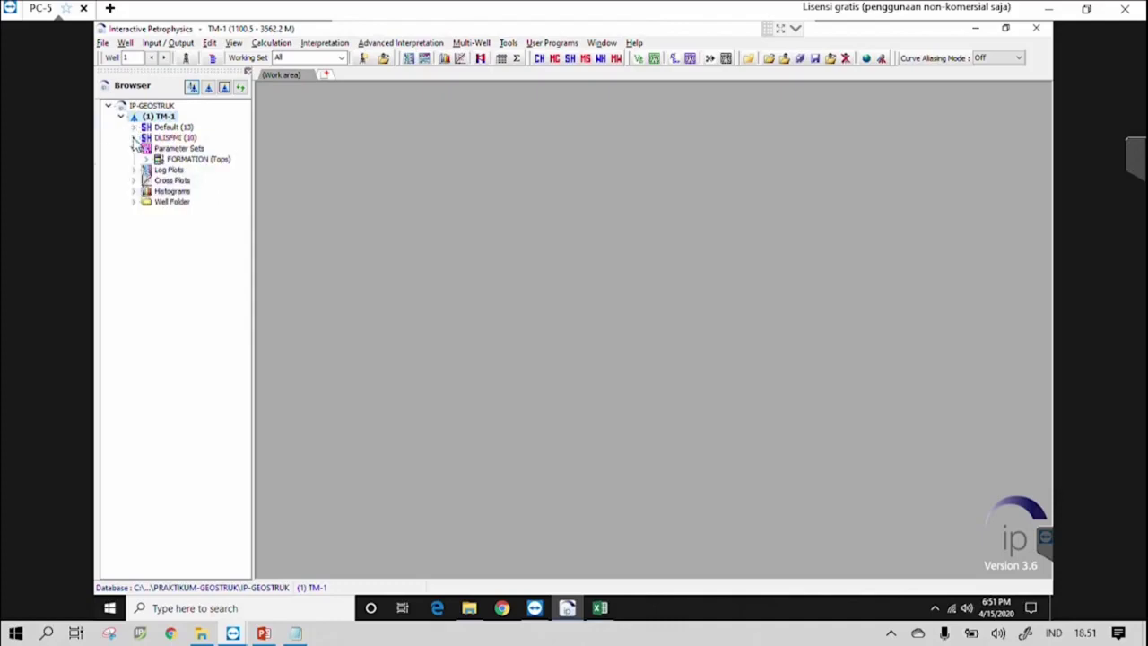
{"action": "left_click", "coordinate": [134, 138]}
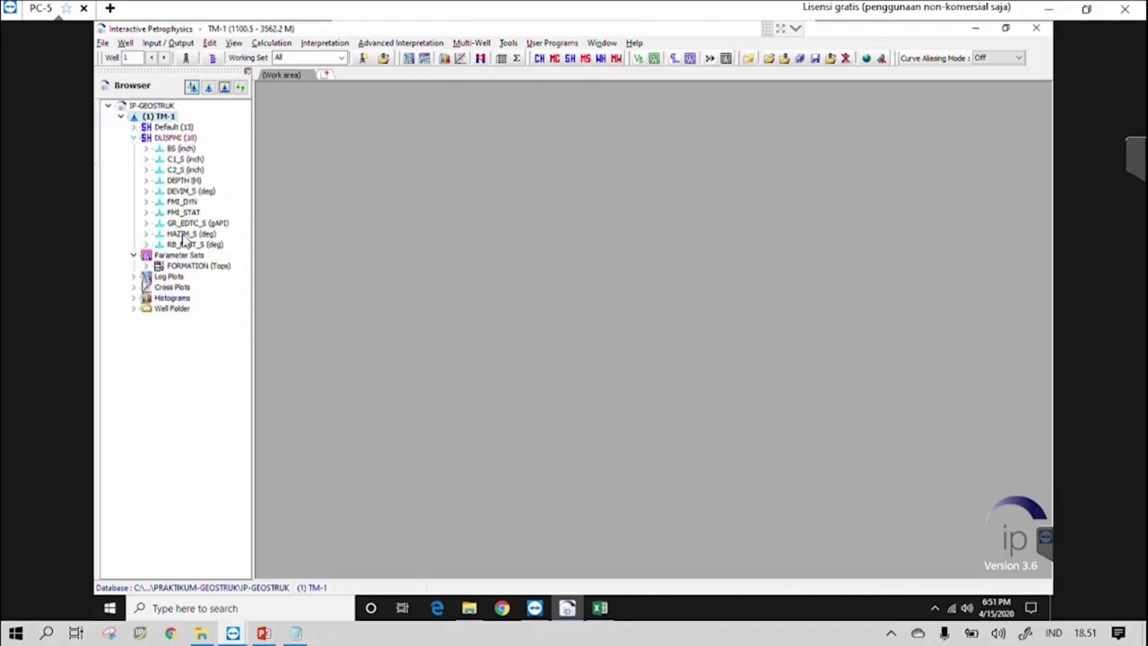
{"action": "left_click", "coordinate": [134, 139]}
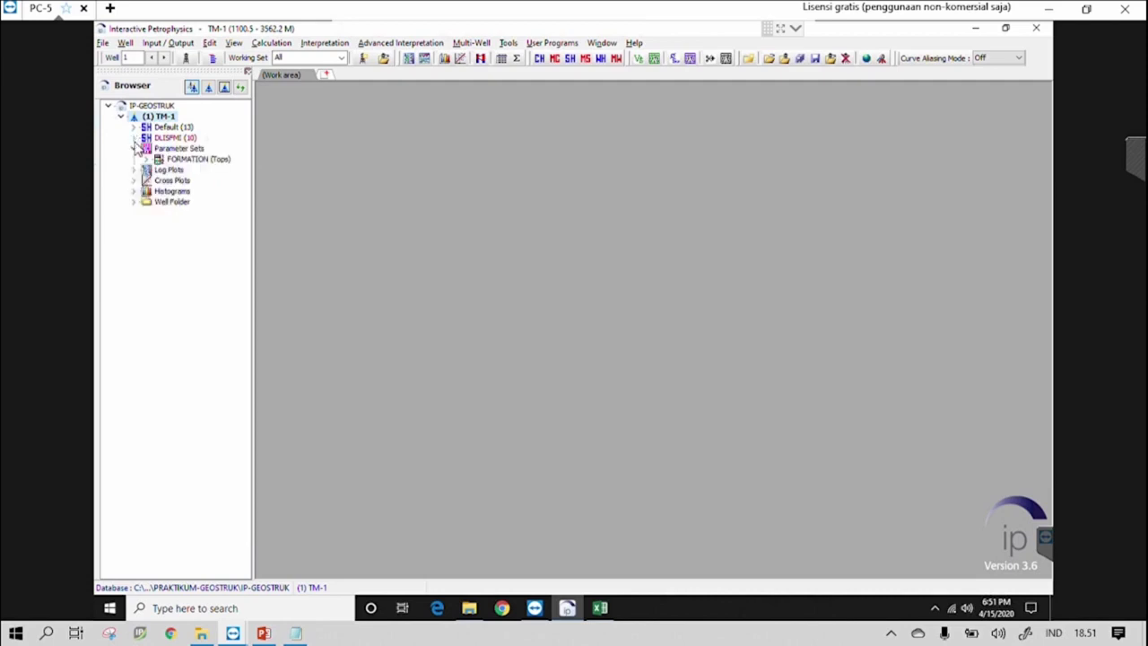
Step: Check the Panduan Langkah workflow slide in PowerPoint, and return to Interactive Petrophysics in the PC-5 remote session
{"action": "left_click", "coordinate": [264, 633]}
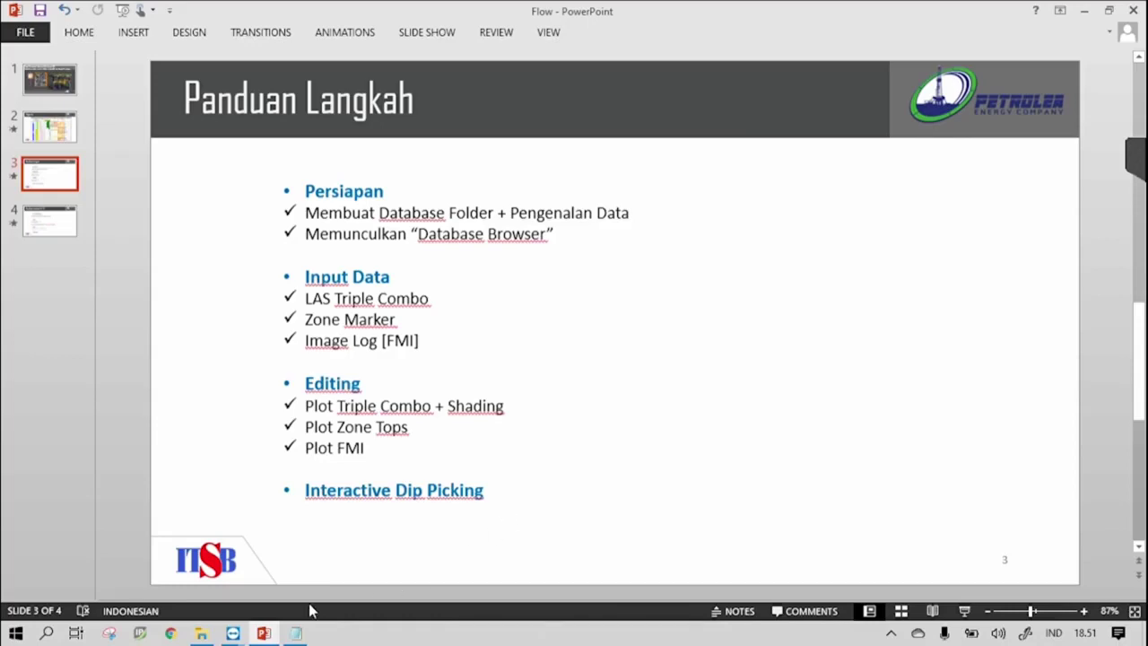
{"action": "mouse_move", "coordinate": [233, 634]}
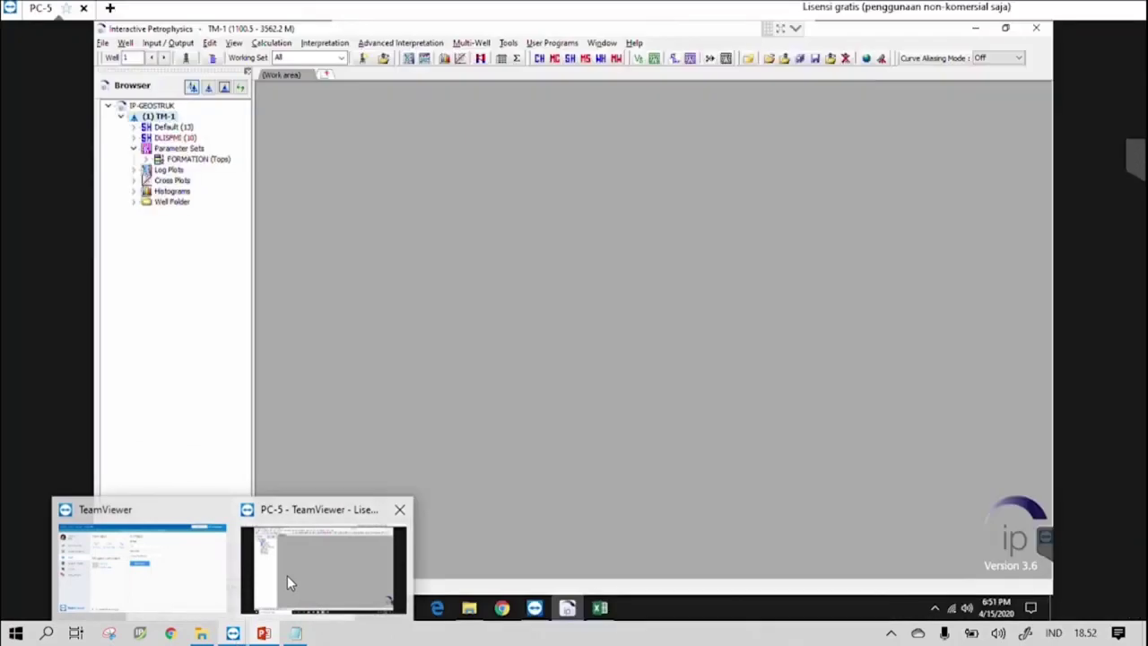
{"action": "left_click", "coordinate": [287, 575]}
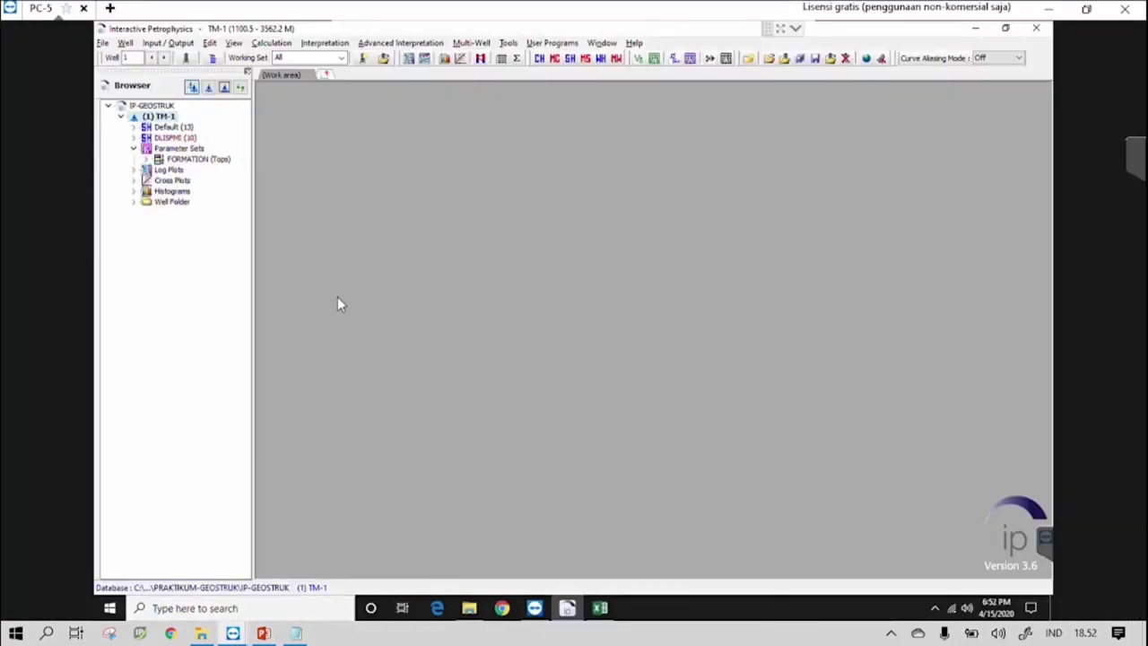
Step: Open the 3 Tracks Blank log plot from well TM-1's IP Defaults and maximize its window
{"action": "left_click", "coordinate": [135, 149]}
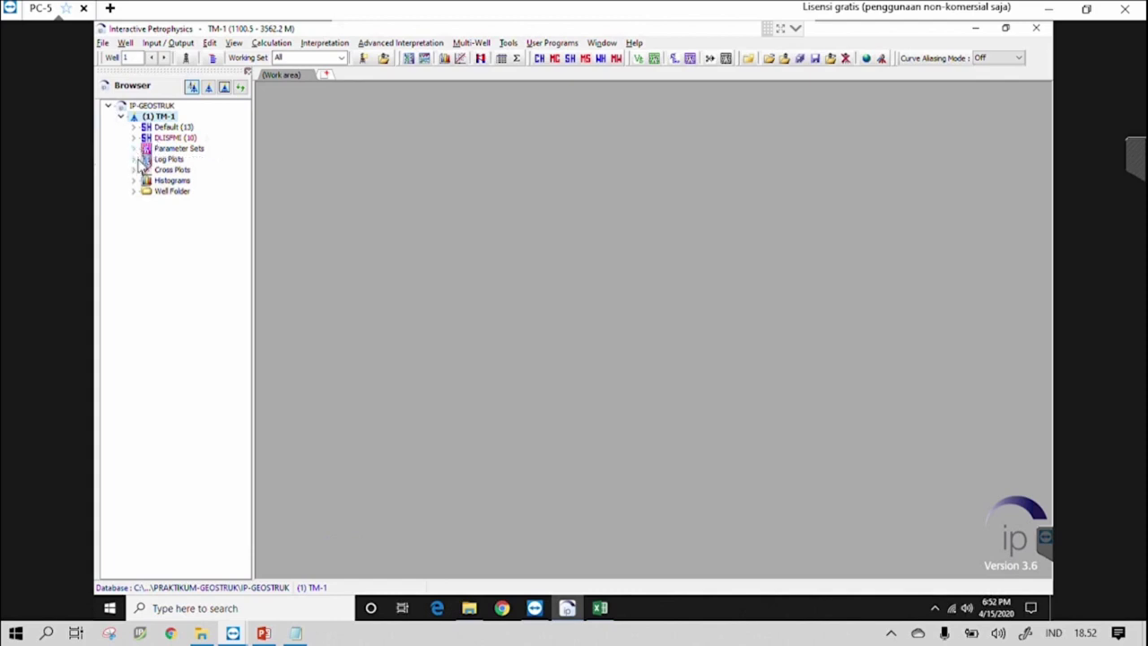
{"action": "left_click", "coordinate": [134, 160]}
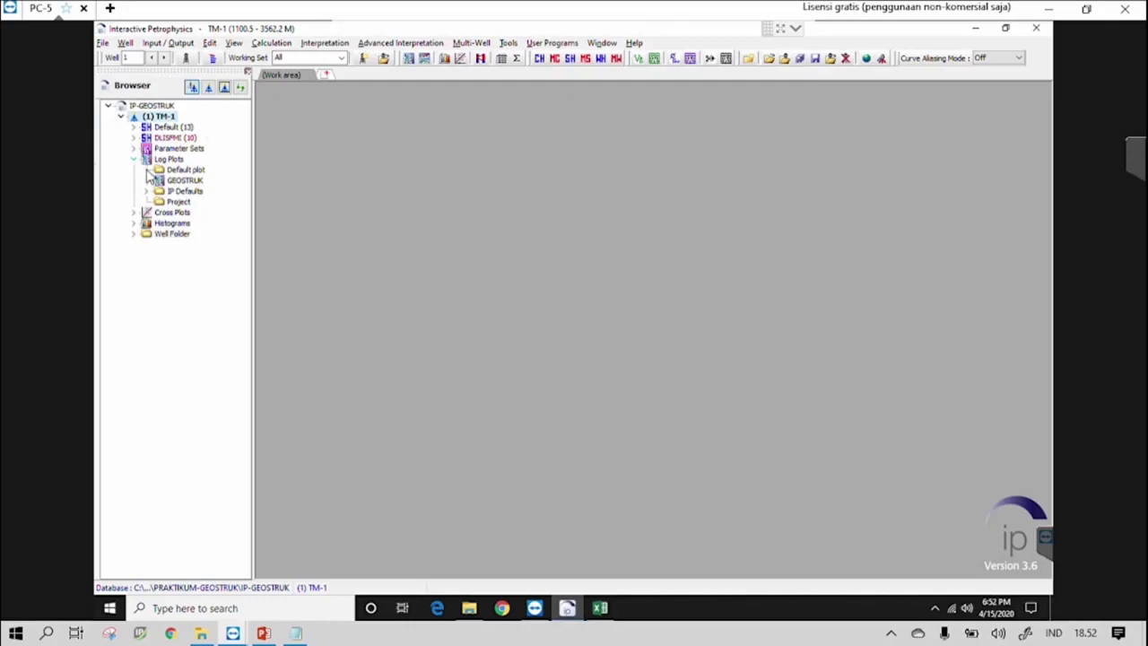
{"action": "left_click", "coordinate": [148, 192]}
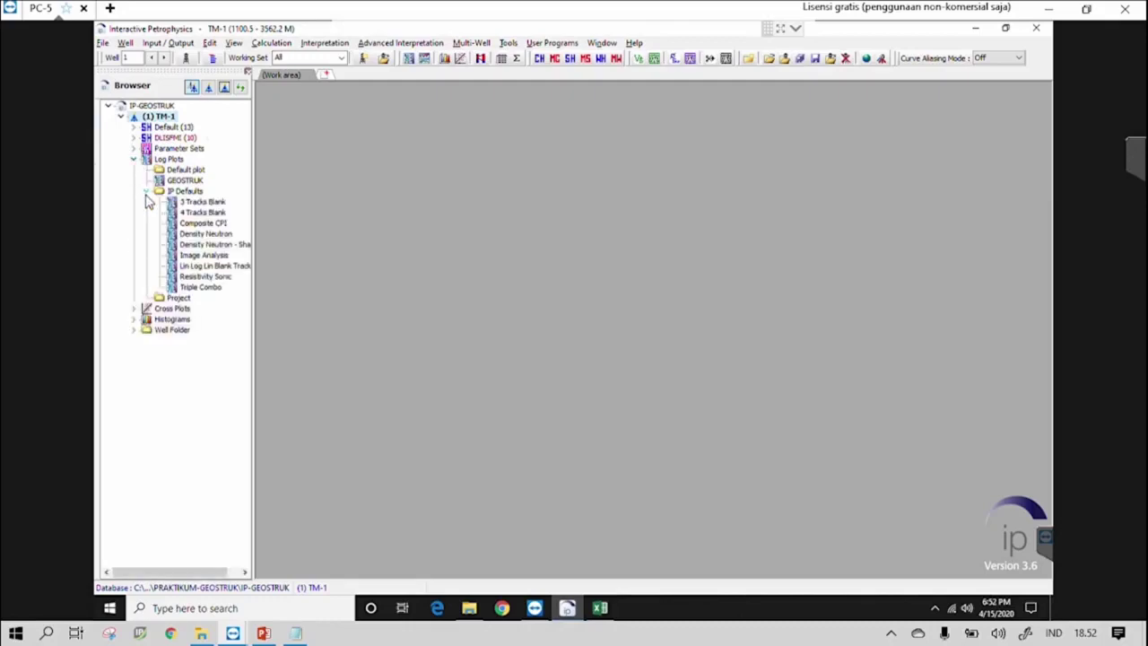
{"action": "left_click", "coordinate": [149, 192]}
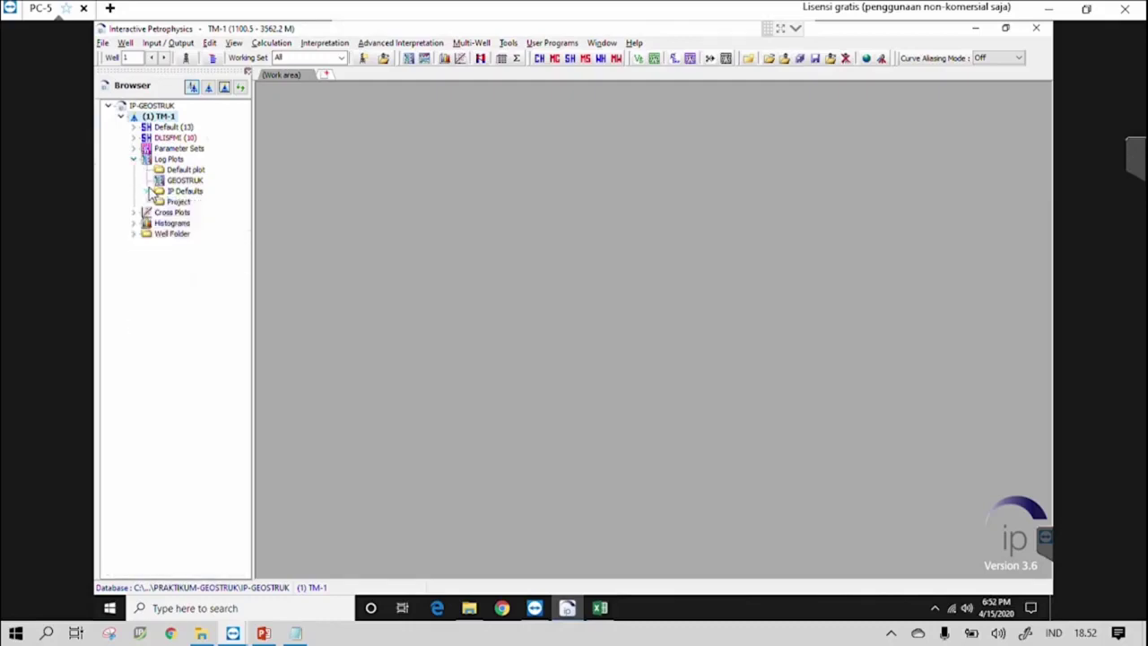
{"action": "left_click", "coordinate": [149, 193]}
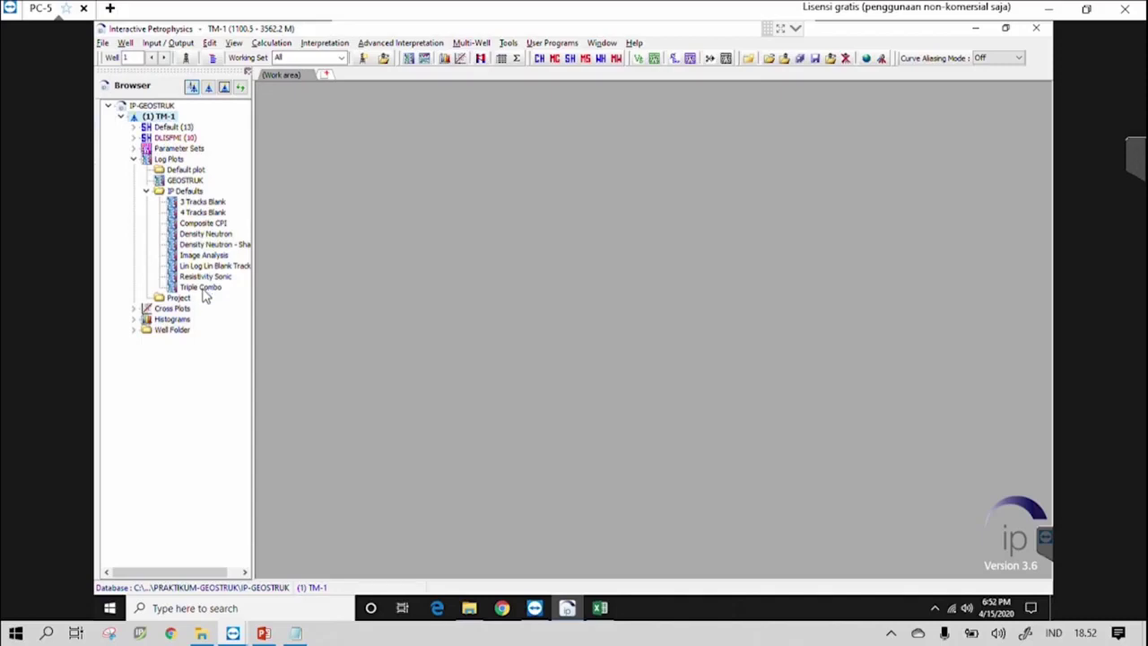
{"action": "double_click", "coordinate": [197, 202]}
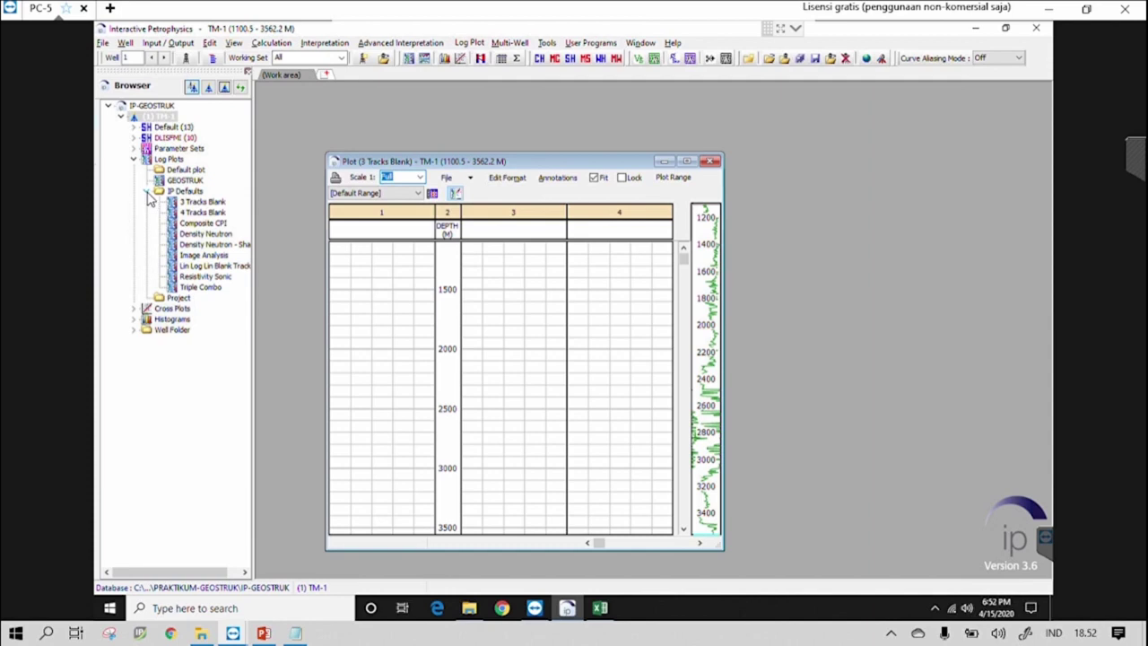
{"action": "left_click", "coordinate": [148, 192]}
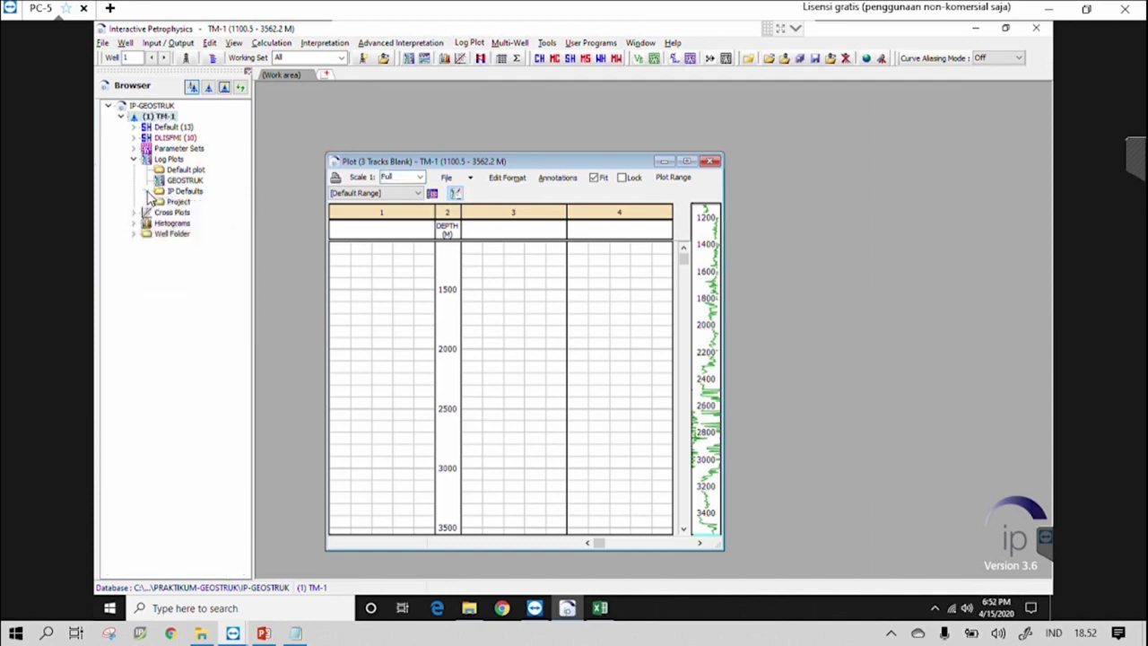
{"action": "left_click", "coordinate": [687, 162]}
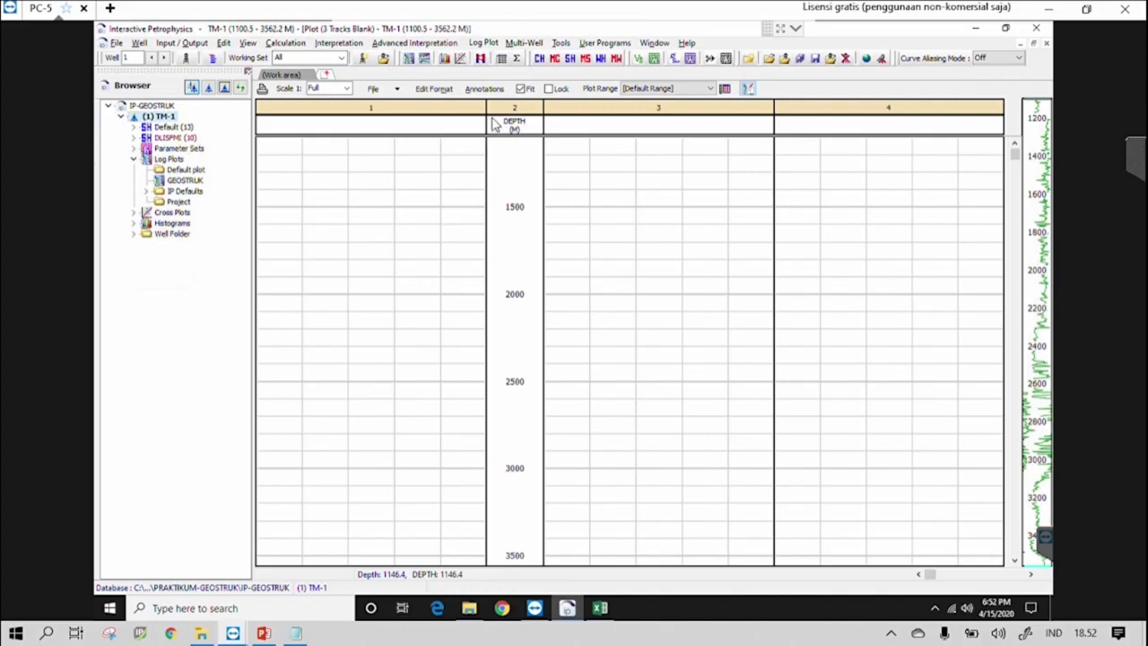
Step: Load the plot format Layout.plt from the DATA-GEOSTRUK folder in Documents > PRAKTIKUM-GEOSTRUK into the log plot
{"action": "left_click", "coordinate": [395, 91]}
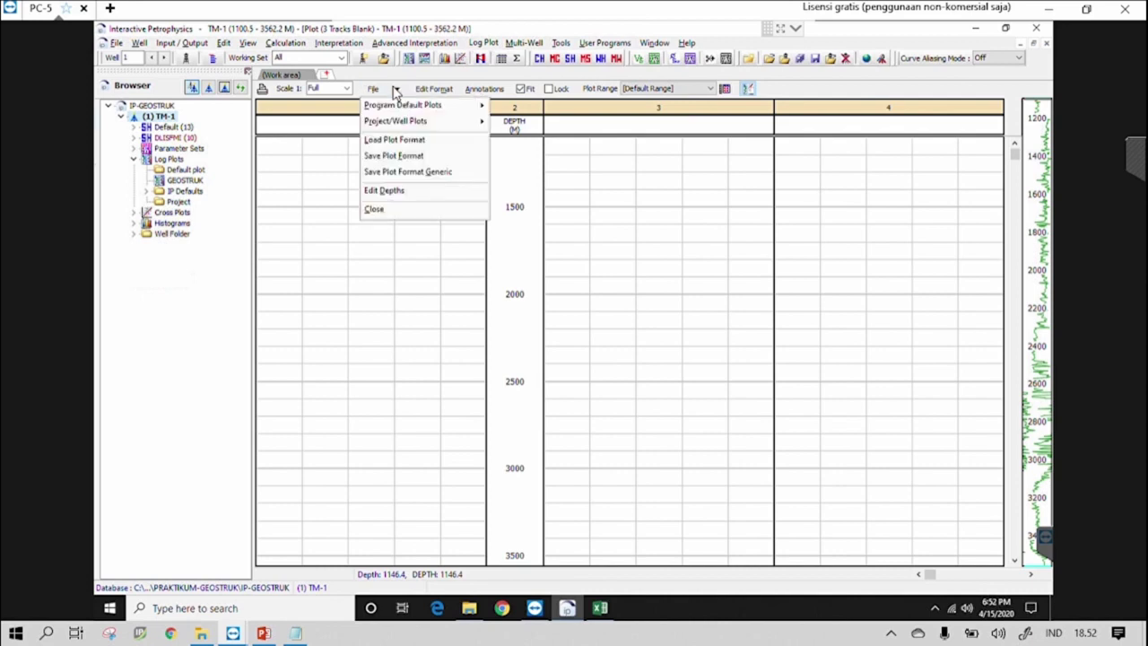
{"action": "left_click", "coordinate": [405, 146]}
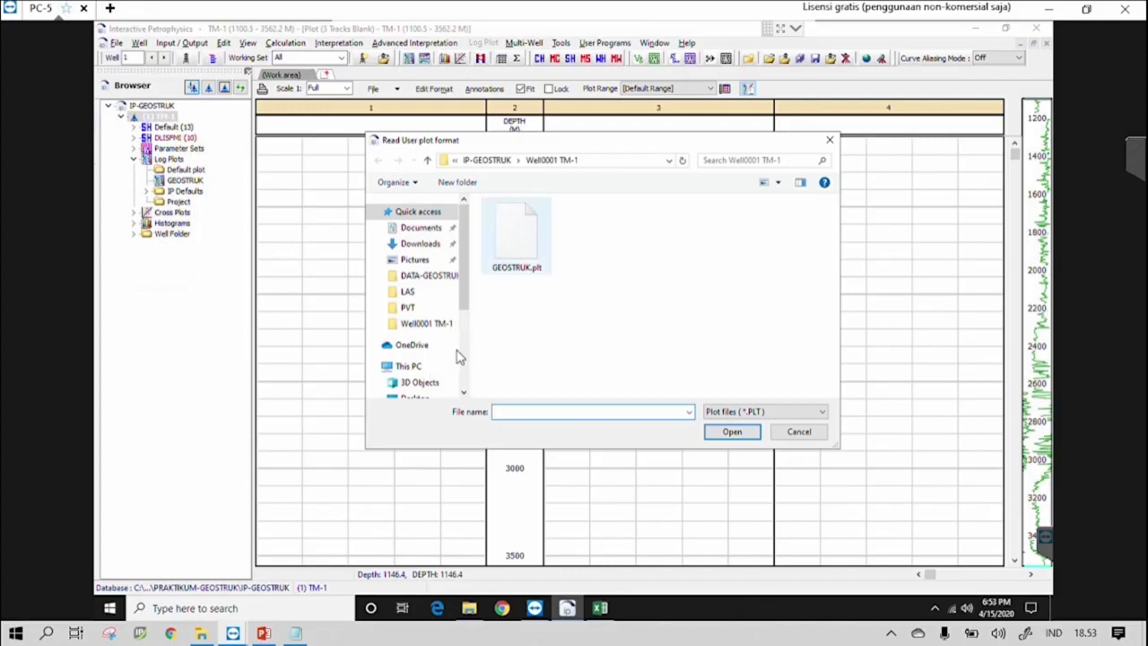
{"action": "scroll", "coordinate": [464, 354], "scroll_direction": "down", "scroll_amount": 5}
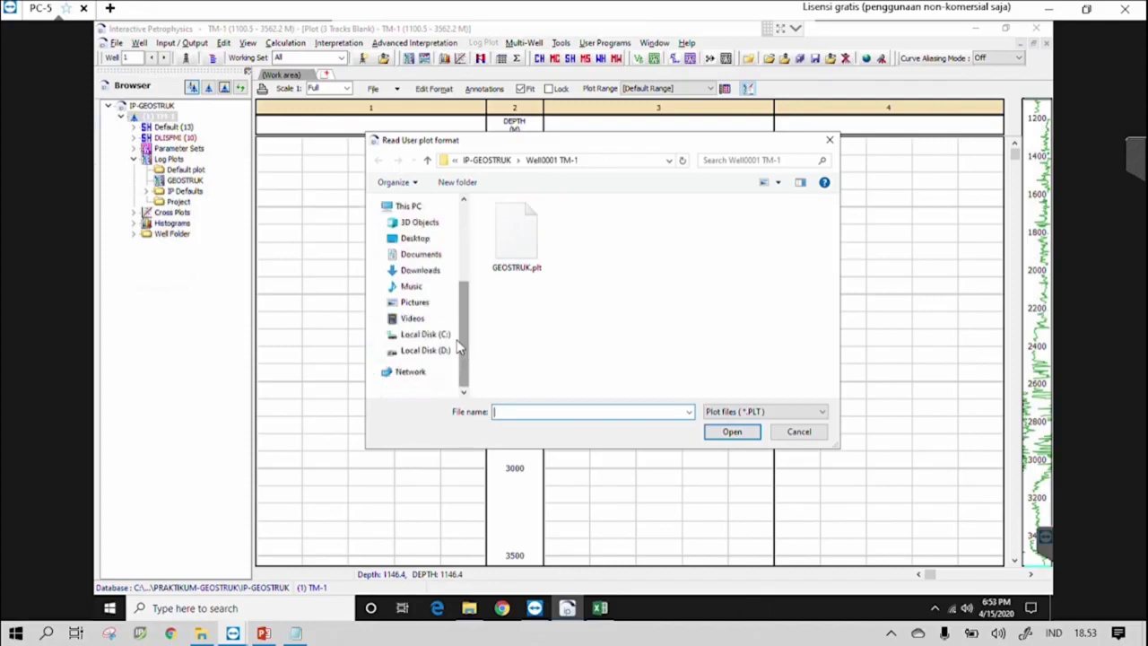
{"action": "left_click", "coordinate": [419, 254]}
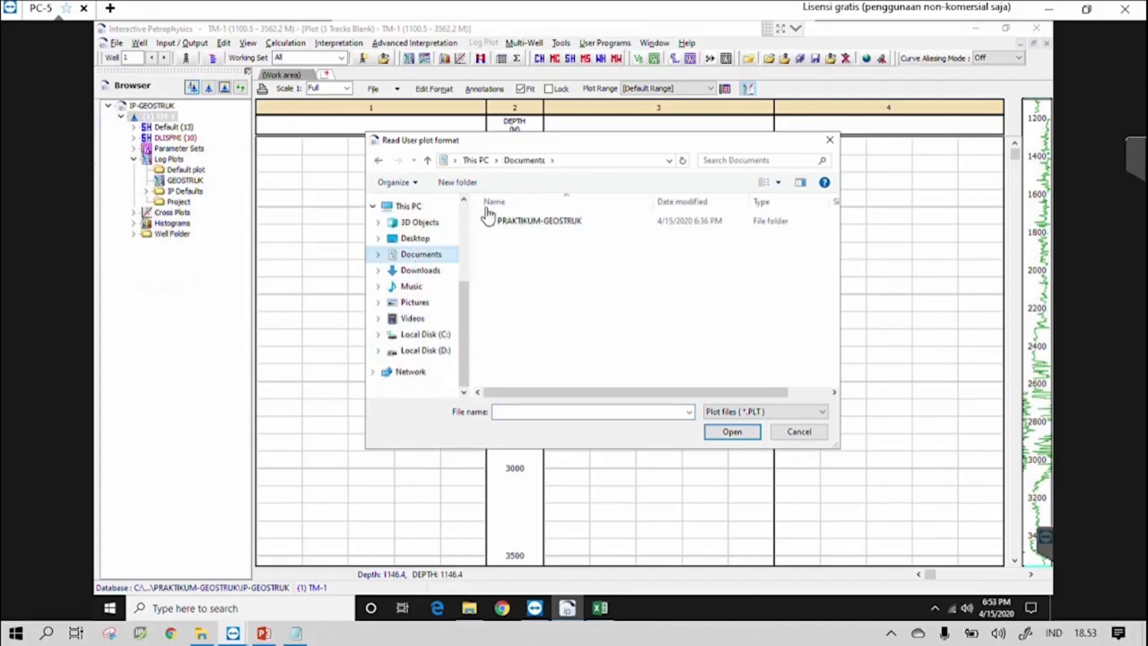
{"action": "double_click", "coordinate": [539, 223]}
{"action": "double_click", "coordinate": [533, 223]}
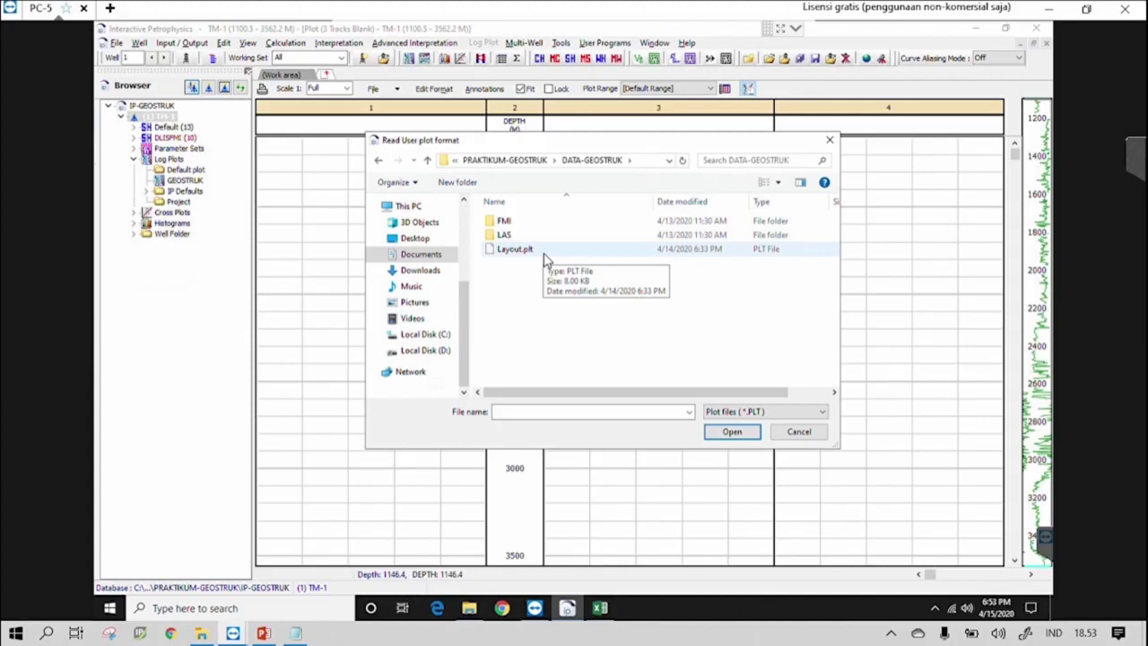
{"action": "left_click", "coordinate": [546, 260]}
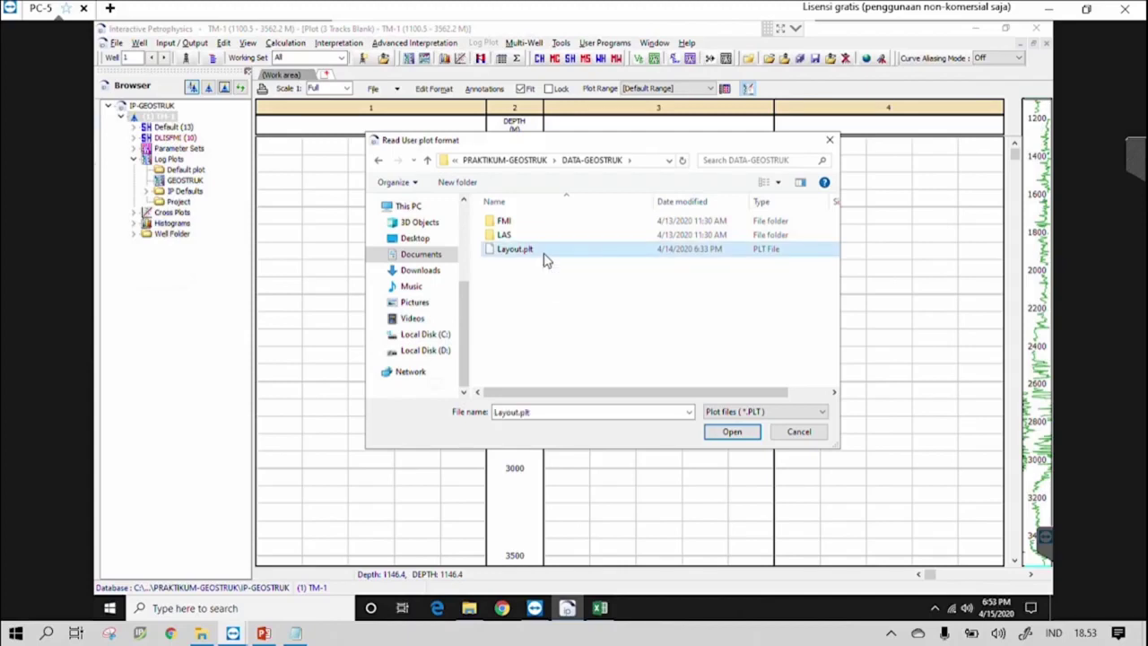
{"action": "left_click", "coordinate": [734, 432]}
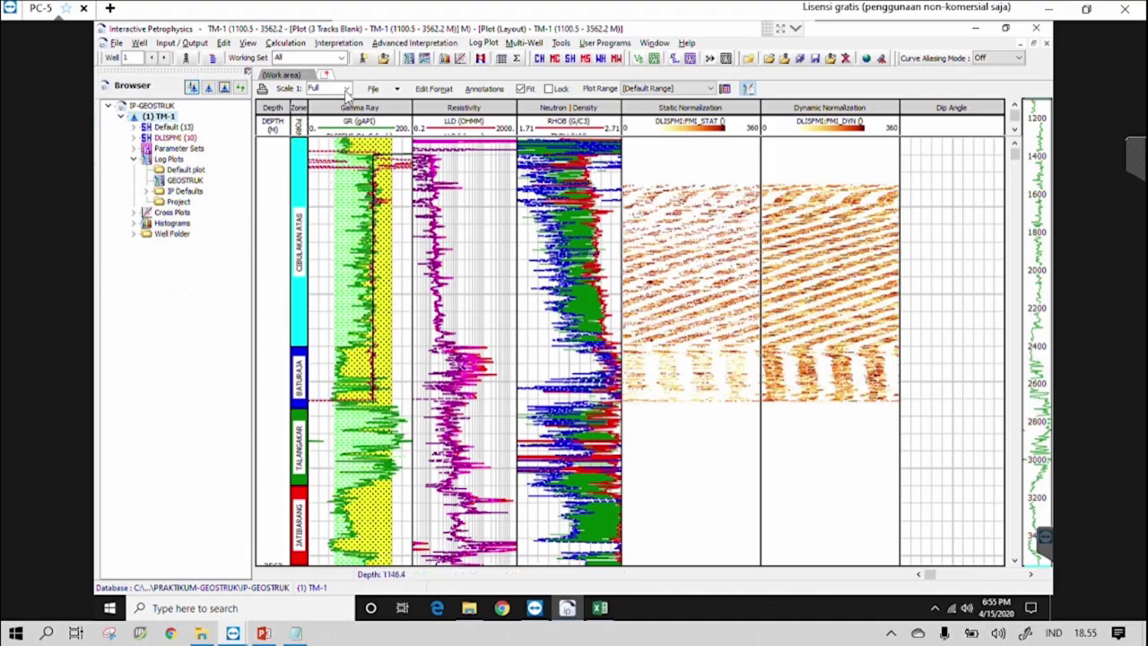
Step: Set the log plot's vertical scale to 60 and go to the FMI image interval at about 2280 m depth
{"action": "left_click", "coordinate": [346, 89]}
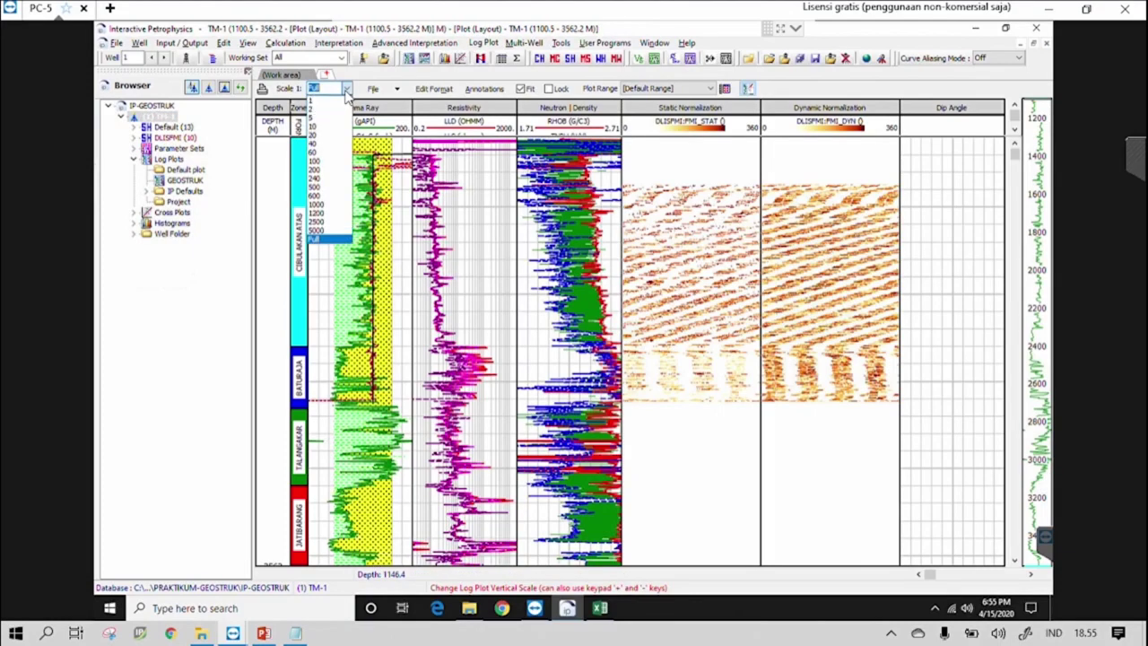
{"action": "left_click", "coordinate": [326, 159]}
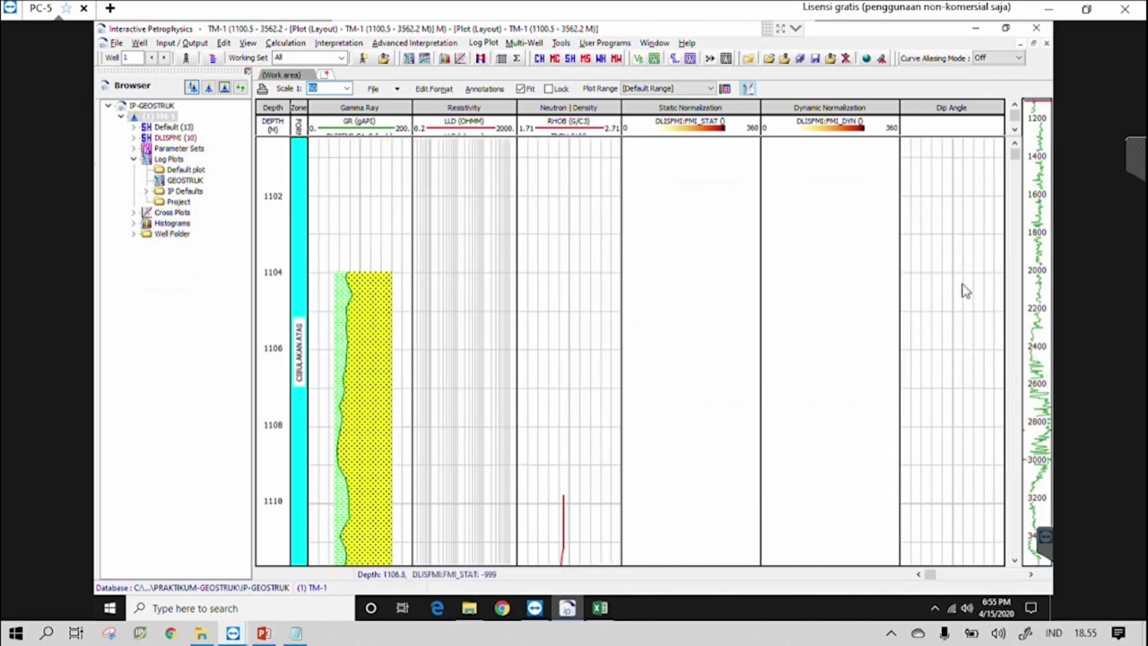
{"action": "scroll", "coordinate": [965, 291], "scroll_direction": "down", "scroll_amount": 7}
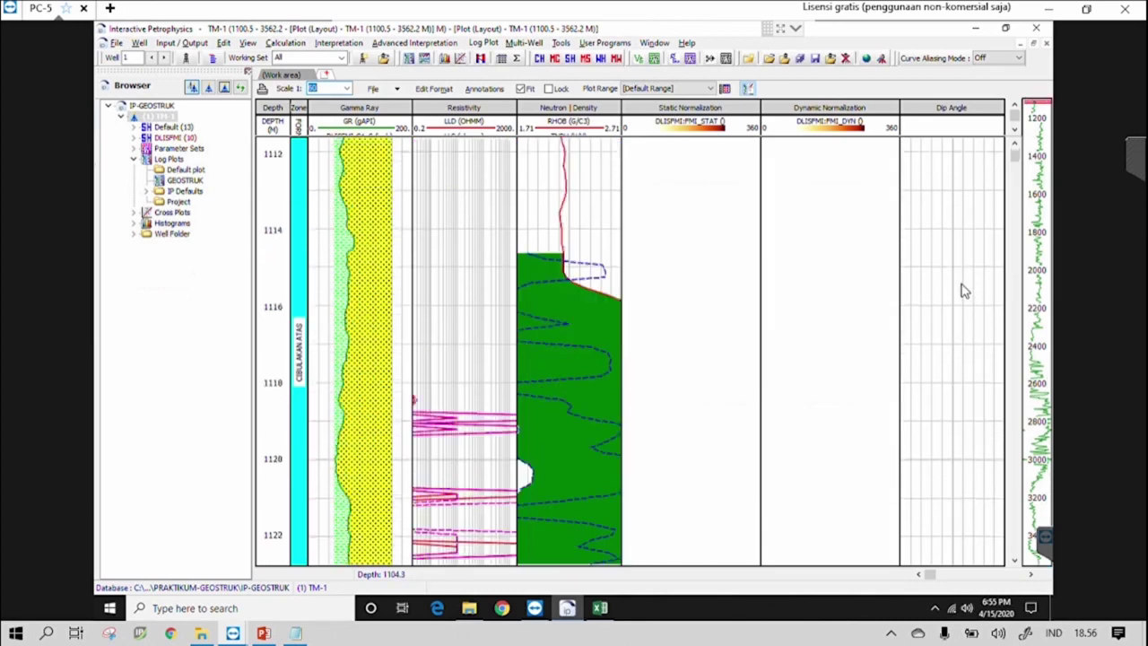
{"action": "scroll", "coordinate": [958, 269], "scroll_direction": "down", "scroll_amount": 1}
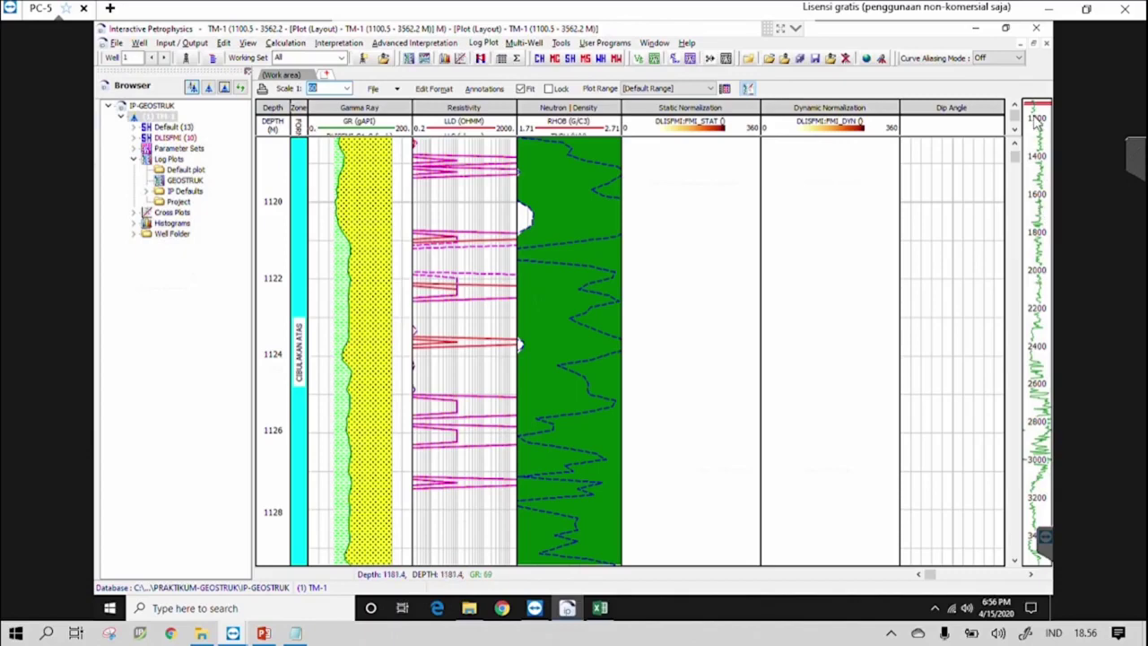
{"action": "left_click", "coordinate": [1040, 331]}
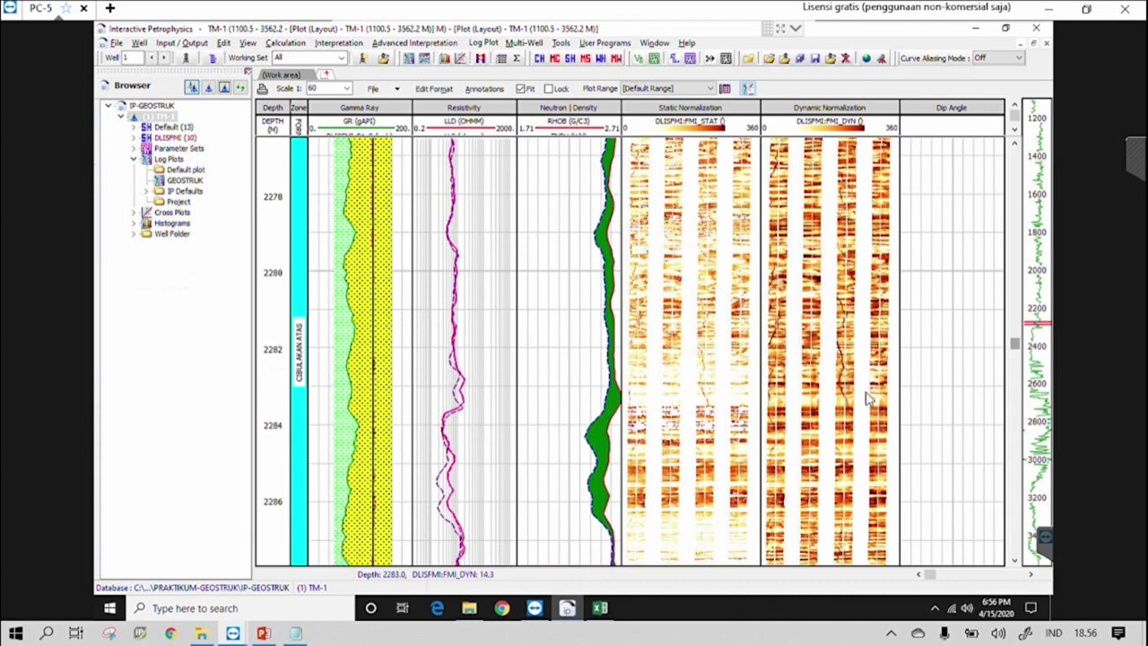
Step: Examine the static and dynamic FMI images and triple combo curves across the boundary between the Cibulakan Atas and Baturaja zones
{"action": "scroll", "coordinate": [868, 399], "scroll_direction": "down", "scroll_amount": 2}
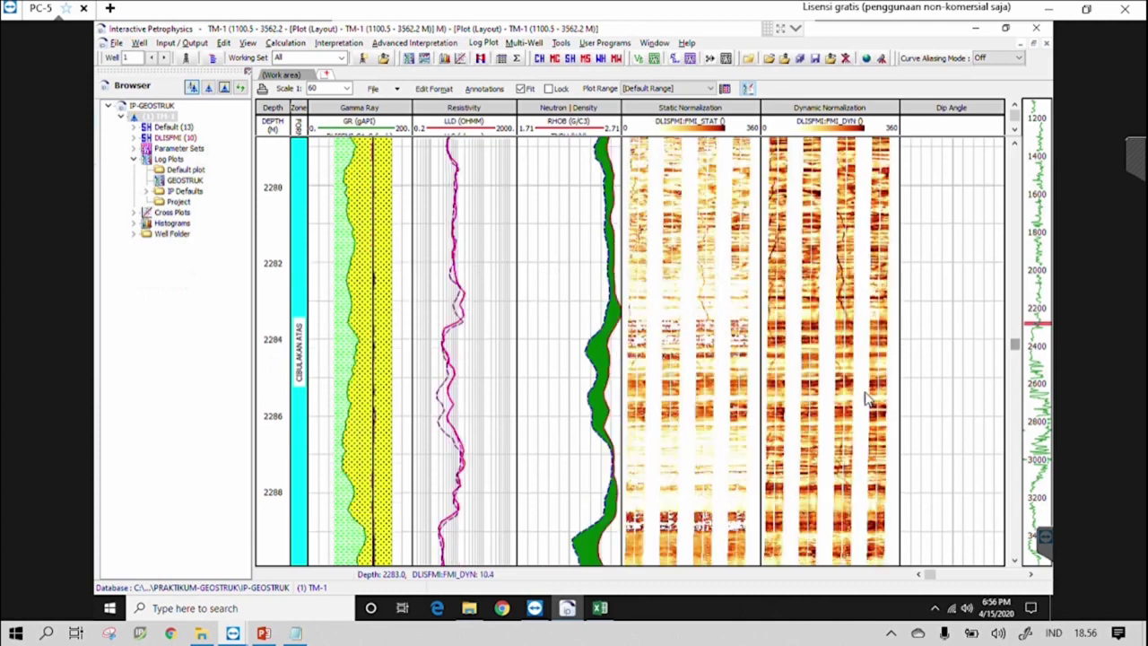
{"action": "scroll", "coordinate": [868, 400], "scroll_direction": "down", "scroll_amount": 3}
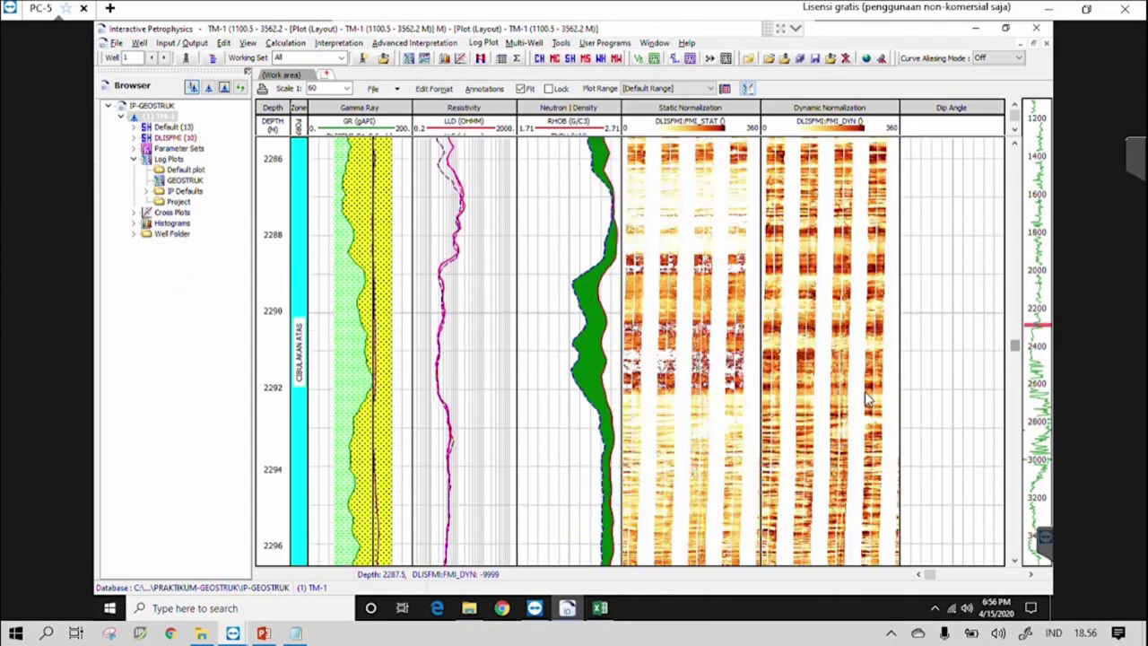
{"action": "scroll", "coordinate": [868, 399], "scroll_direction": "down", "scroll_amount": 8}
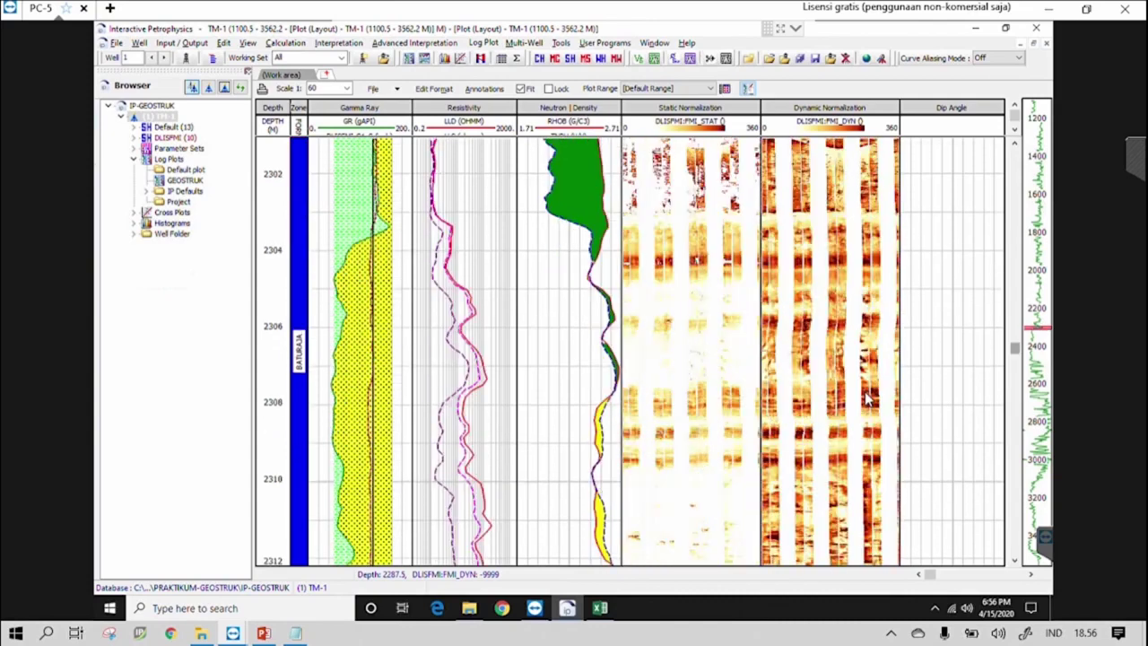
{"action": "scroll", "coordinate": [868, 399], "scroll_direction": "down", "scroll_amount": 1}
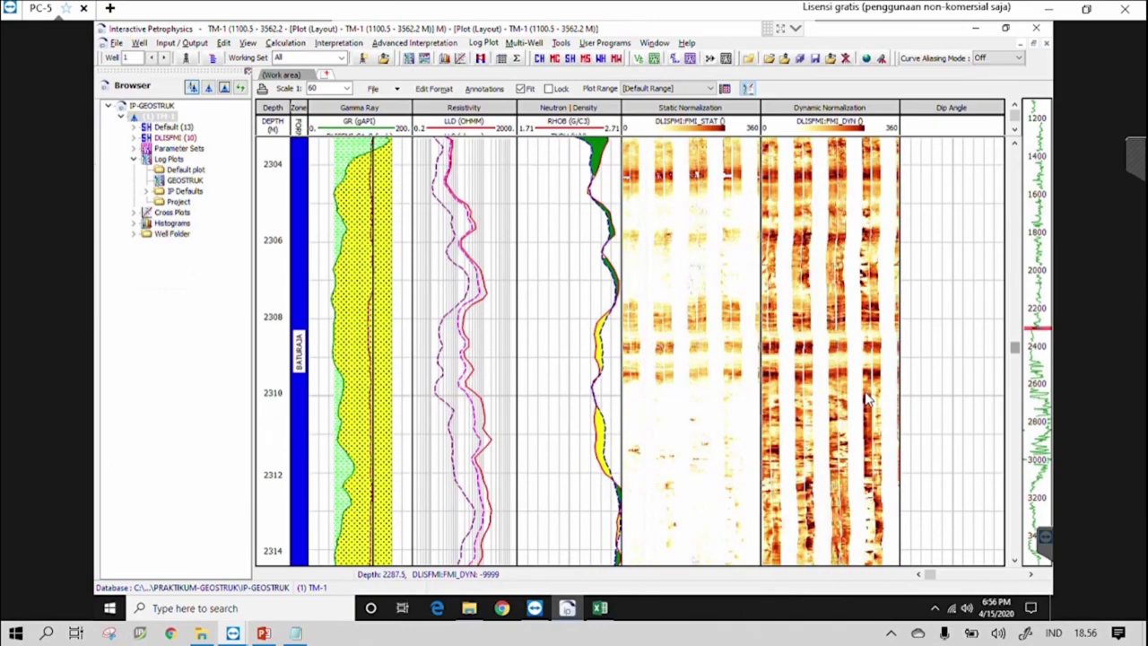
{"action": "scroll", "coordinate": [869, 399], "scroll_direction": "up", "scroll_amount": 2}
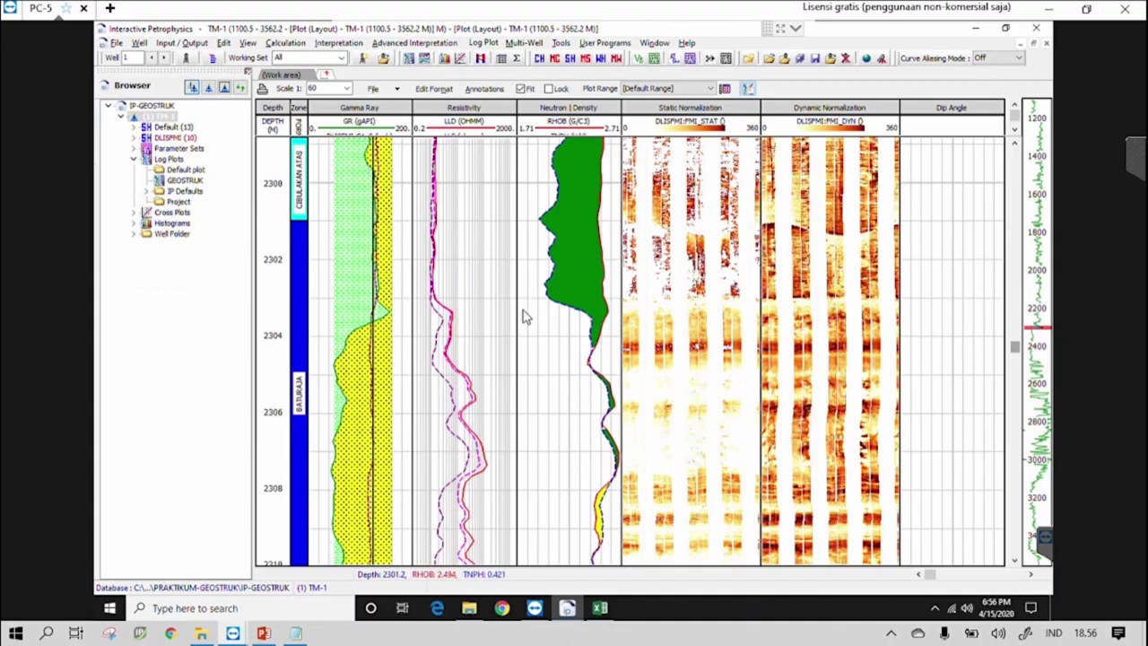
Step: Review the Objective slide with the target log plot in PowerPoint and return to the Interactive Petrophysics session
{"action": "left_click", "coordinate": [264, 633]}
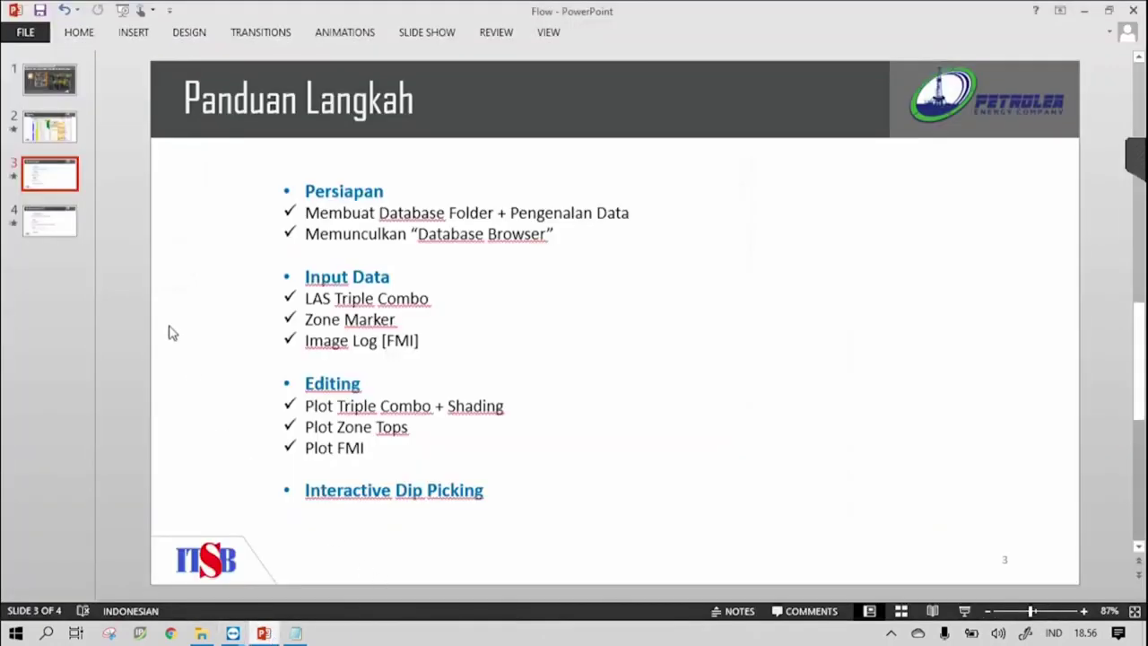
{"action": "left_click", "coordinate": [63, 130]}
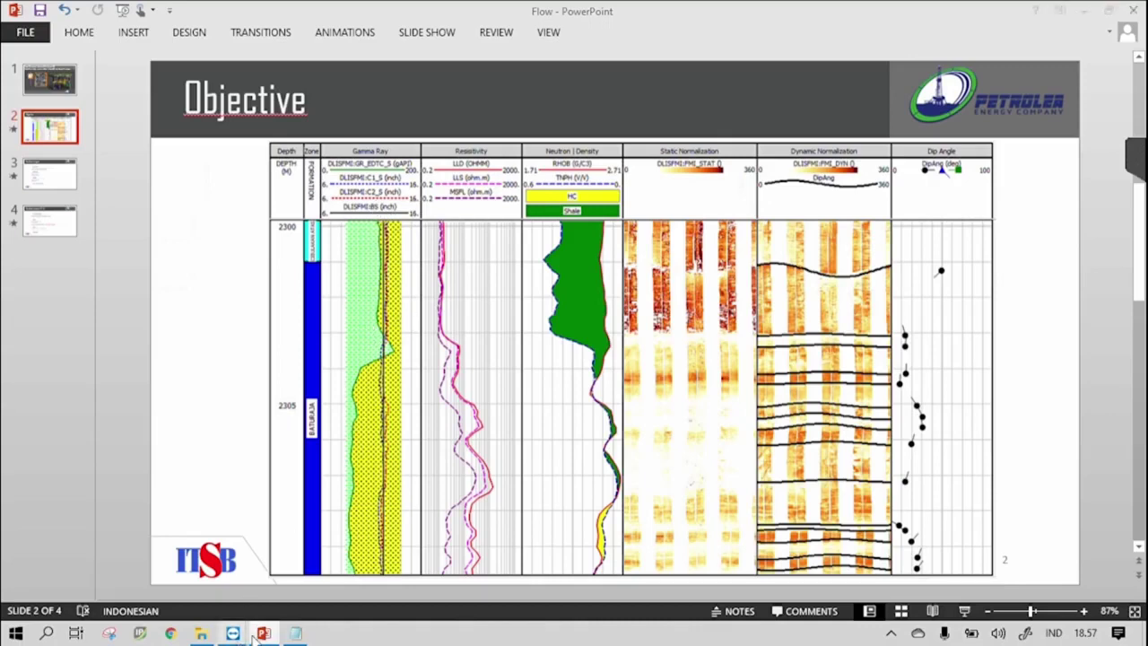
{"action": "mouse_move", "coordinate": [233, 633]}
{"action": "left_click", "coordinate": [323, 586]}
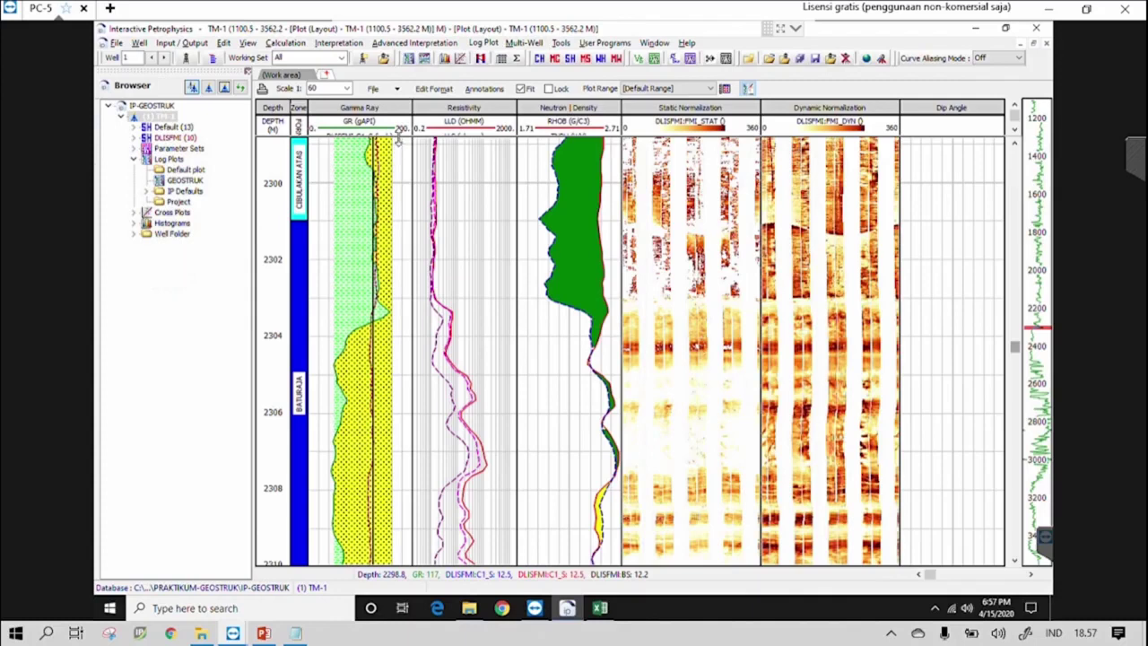
Step: Enlarge the track header area and replace the GR curve in the Gamma Ray track with DLISFMI:GR_EDTC_S
{"action": "left_click_drag", "start_coordinate": [399, 134], "coordinate": [403, 198]}
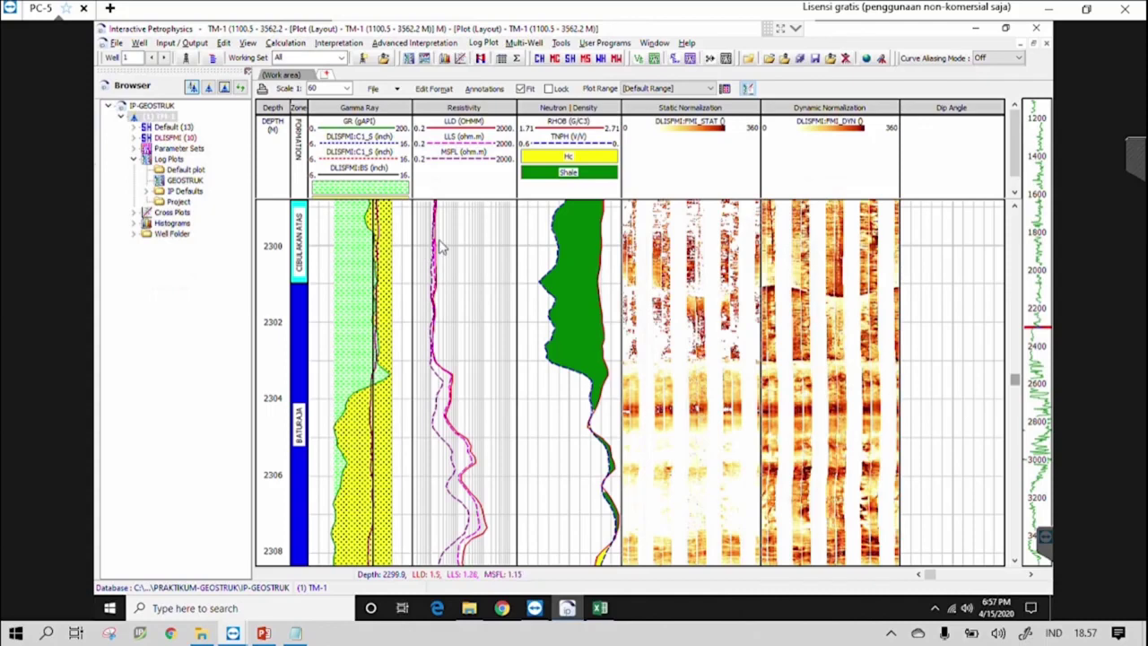
{"action": "double_click", "coordinate": [357, 134]}
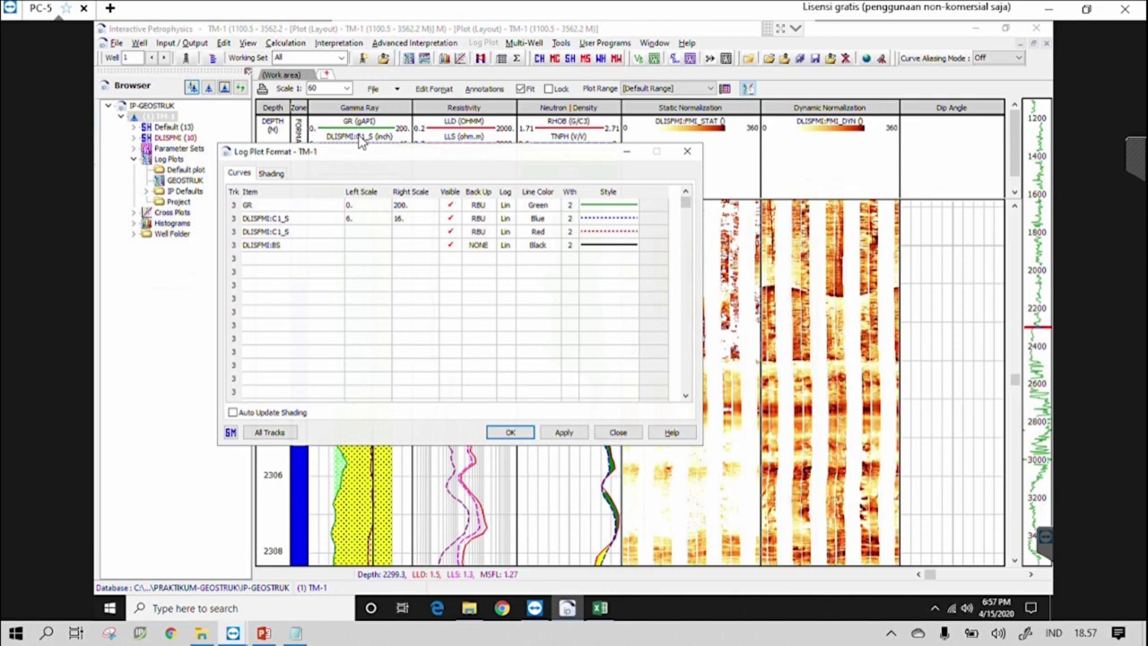
{"action": "left_click", "coordinate": [337, 205]}
{"action": "left_click", "coordinate": [339, 206]}
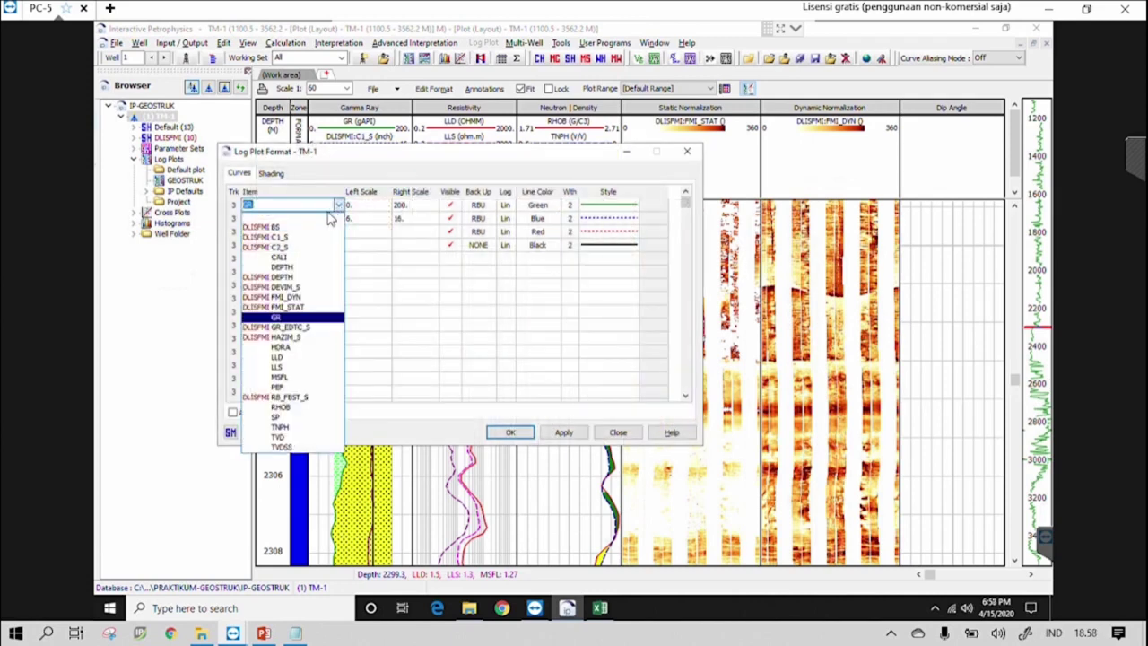
{"action": "left_click", "coordinate": [286, 328]}
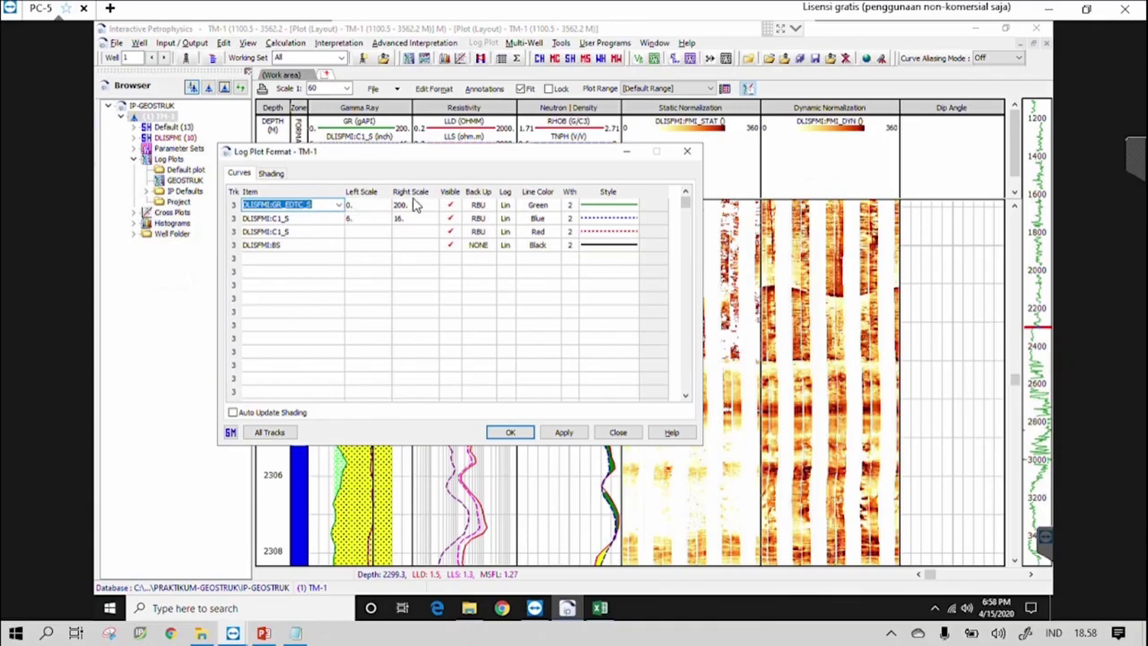
{"action": "left_click", "coordinate": [510, 433]}
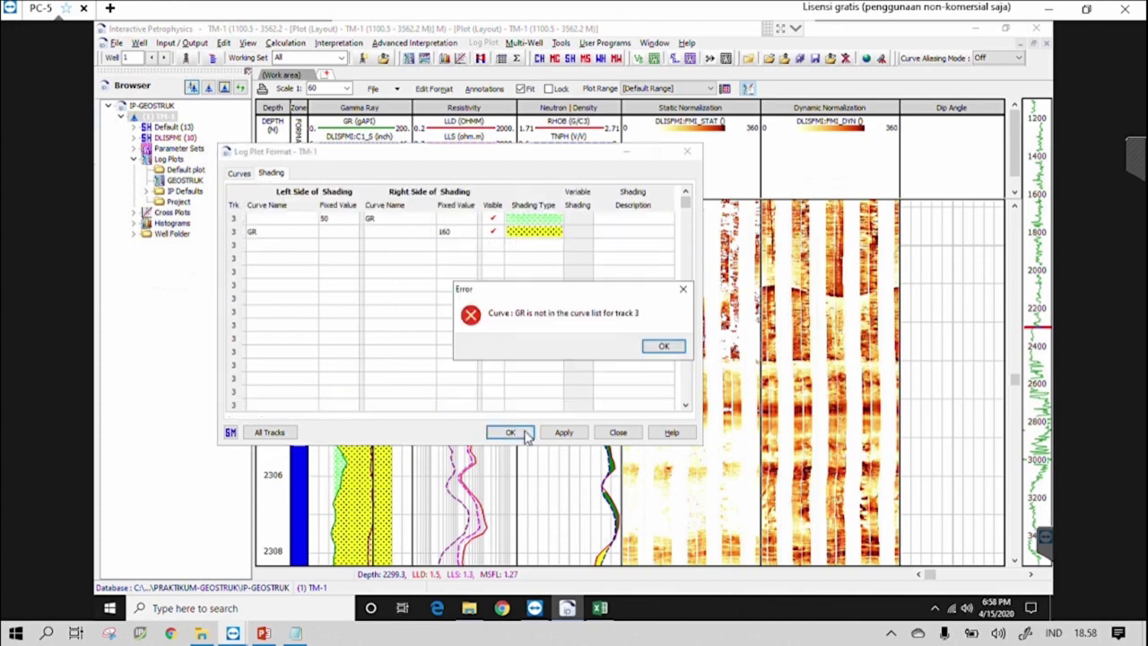
{"action": "left_click", "coordinate": [669, 348]}
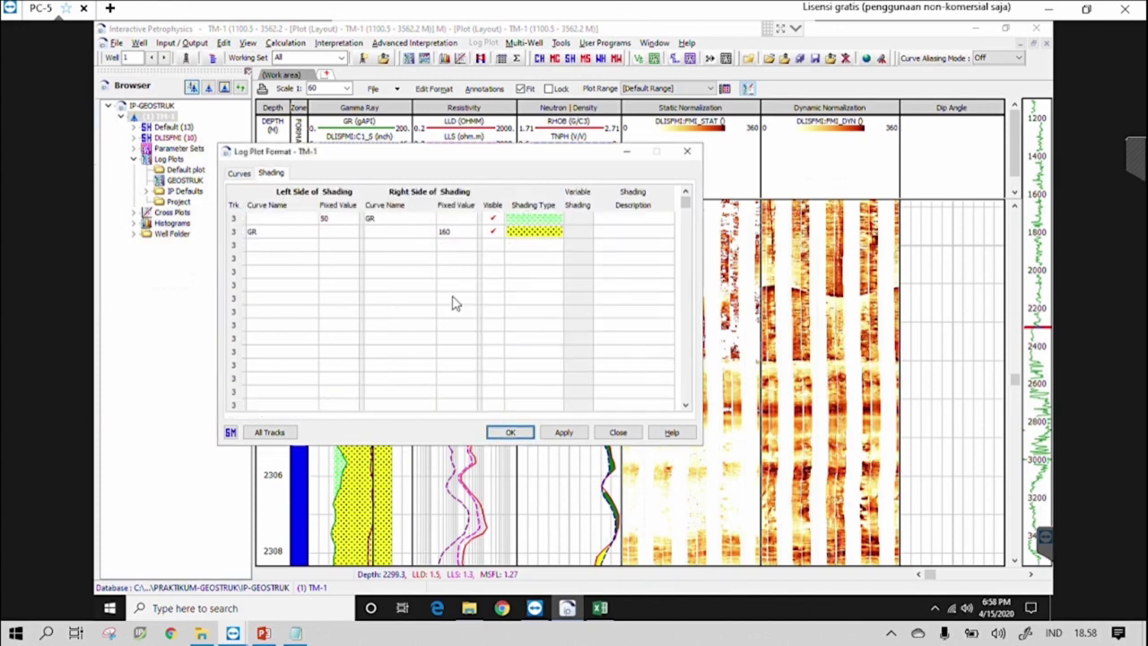
Step: Reassign both Gamma Ray track shadings to the DLISFMI:GR_EDTC_S curve and apply the format
{"action": "left_click", "coordinate": [312, 233]}
{"action": "left_click", "coordinate": [312, 233]}
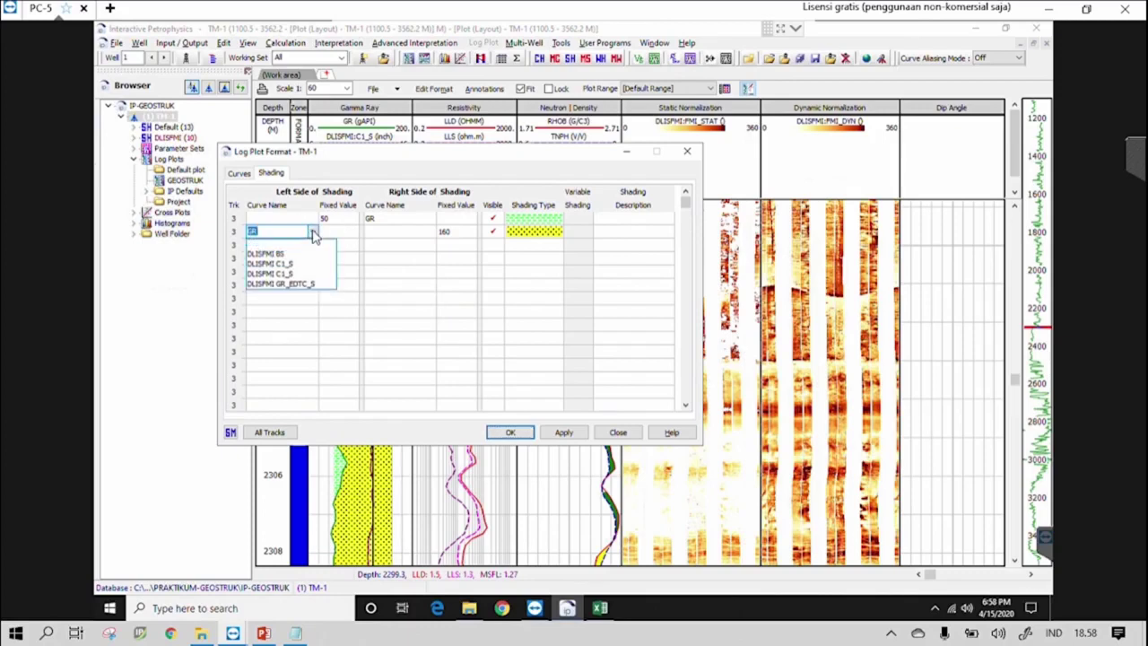
{"action": "left_click", "coordinate": [304, 285]}
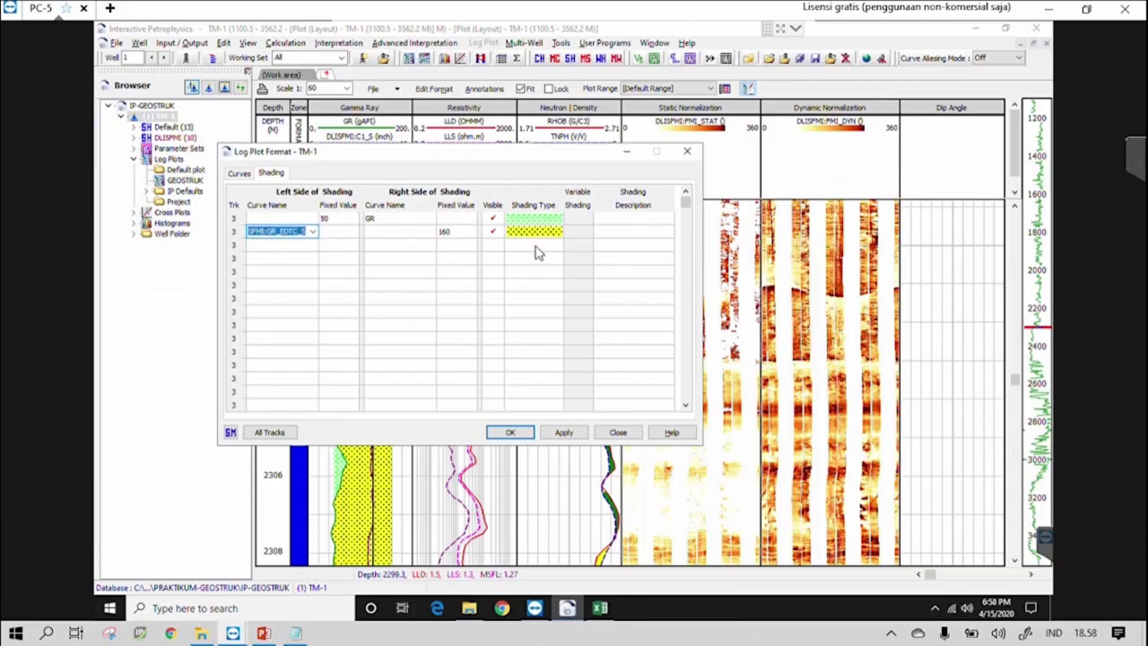
{"action": "left_click", "coordinate": [431, 222]}
{"action": "left_click", "coordinate": [431, 221]}
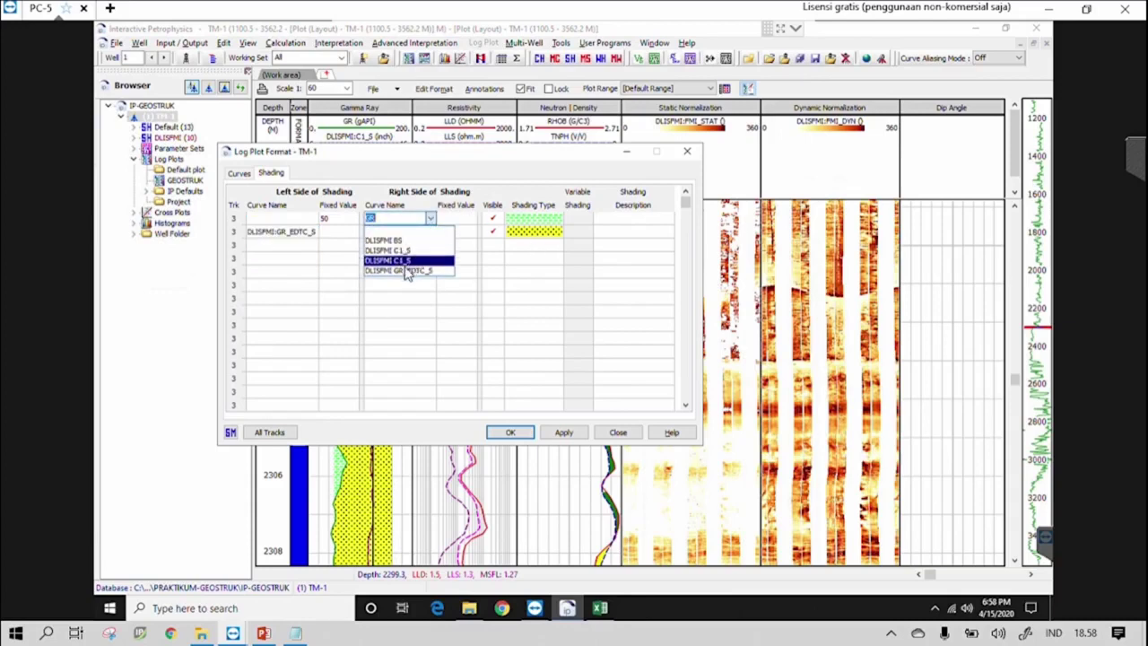
{"action": "left_click", "coordinate": [404, 269]}
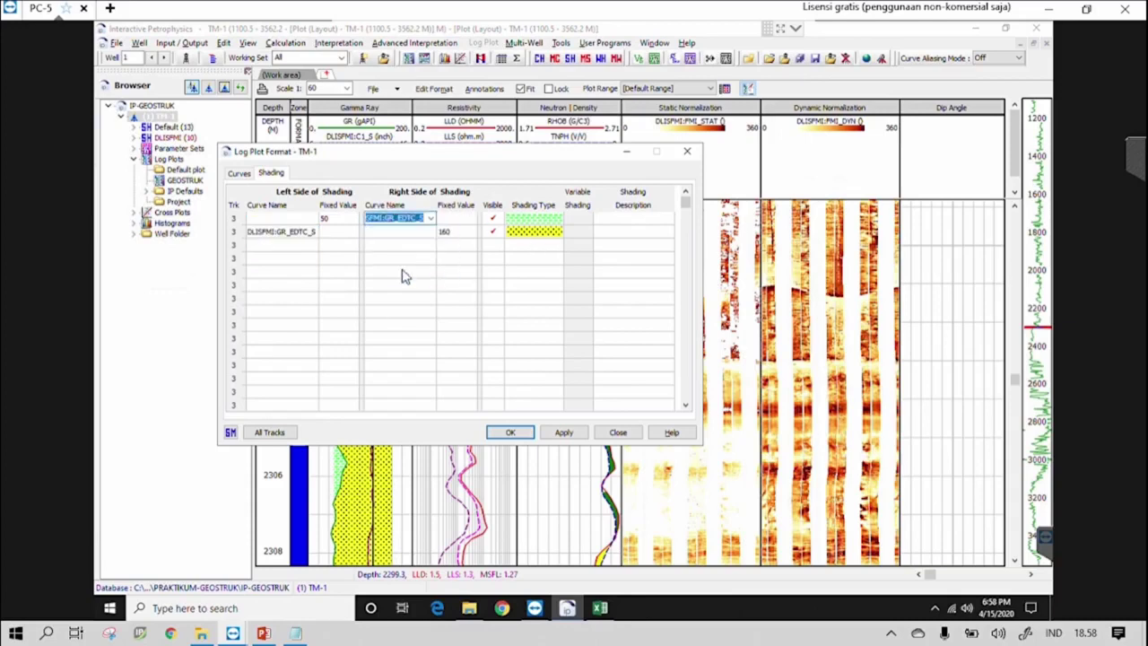
{"action": "left_click", "coordinate": [512, 432]}
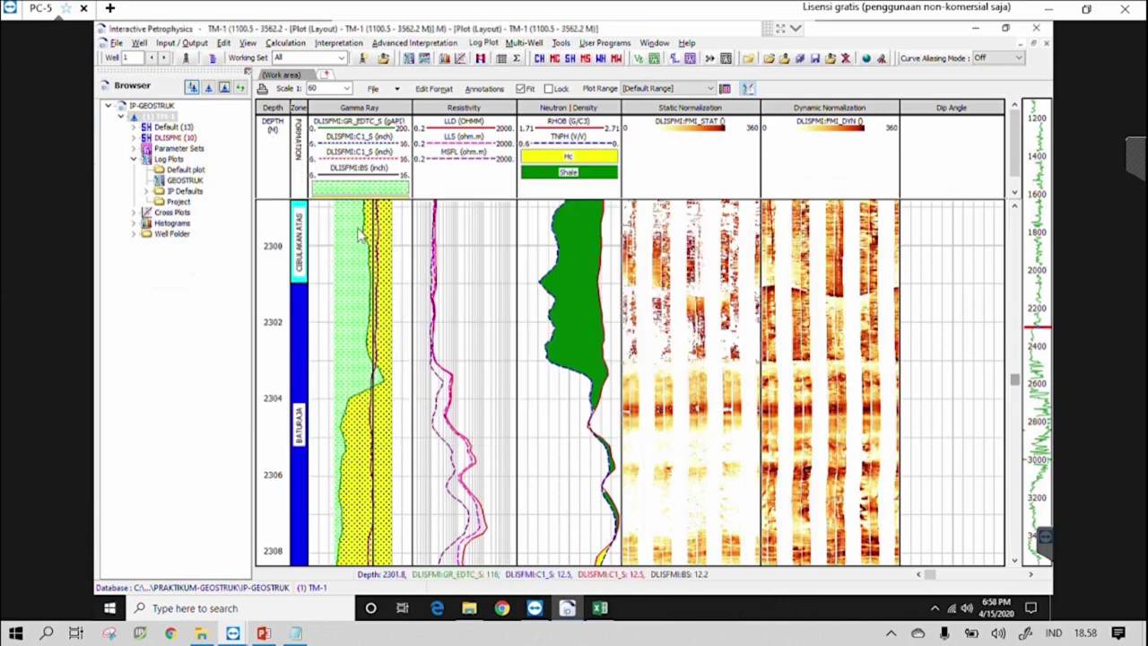
Step: Compare the plot with the Objective slide in PowerPoint and slightly reduce the log plot's header area height
{"action": "left_click", "coordinate": [263, 633]}
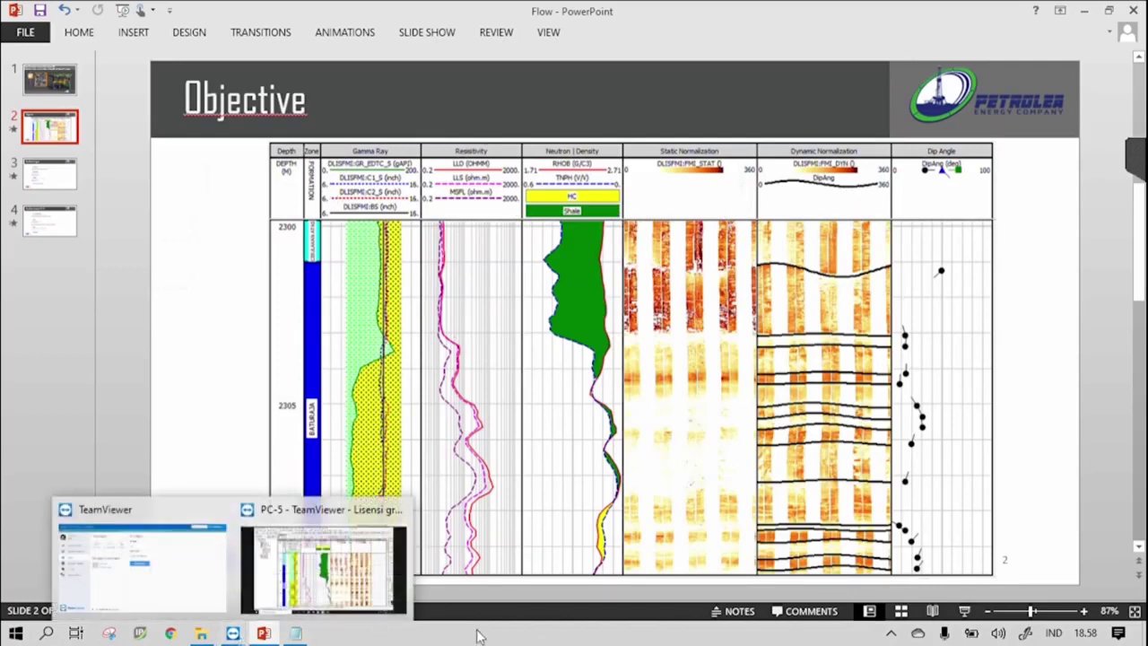
{"action": "mouse_move", "coordinate": [233, 633]}
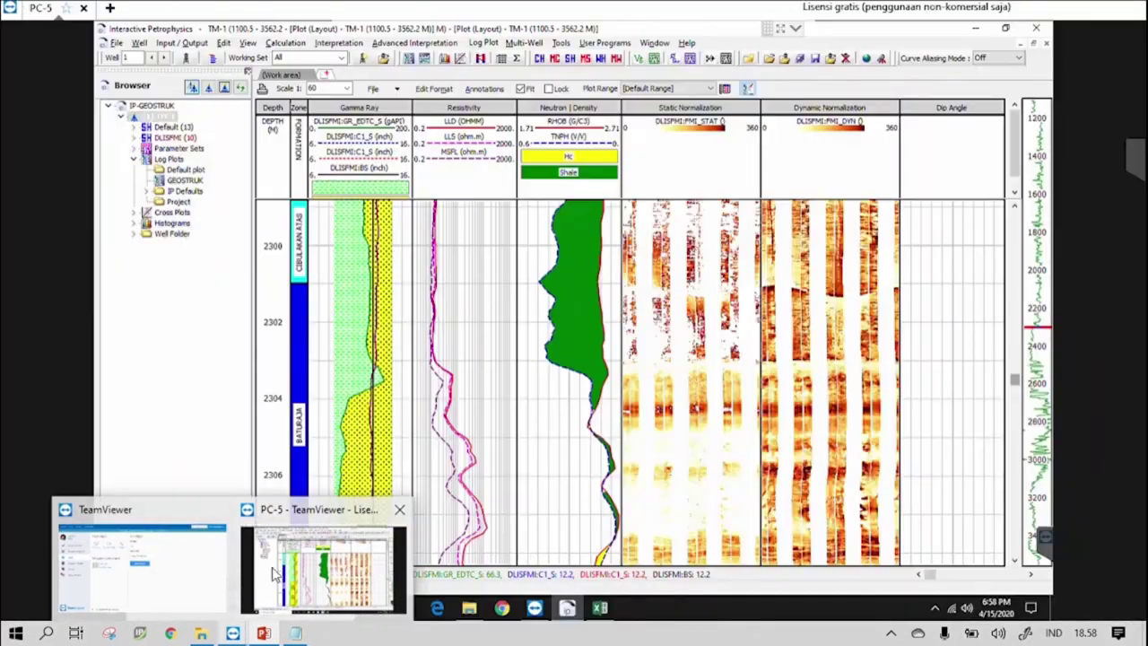
{"action": "left_click", "coordinate": [285, 574]}
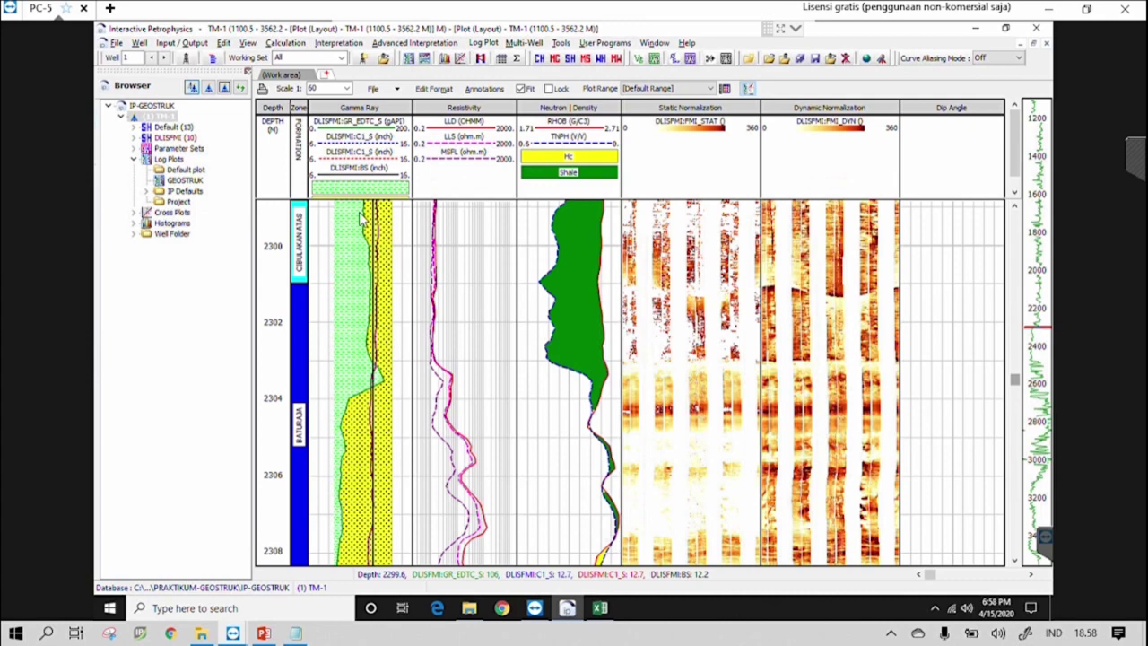
{"action": "left_click_drag", "start_coordinate": [357, 197], "coordinate": [355, 185]}
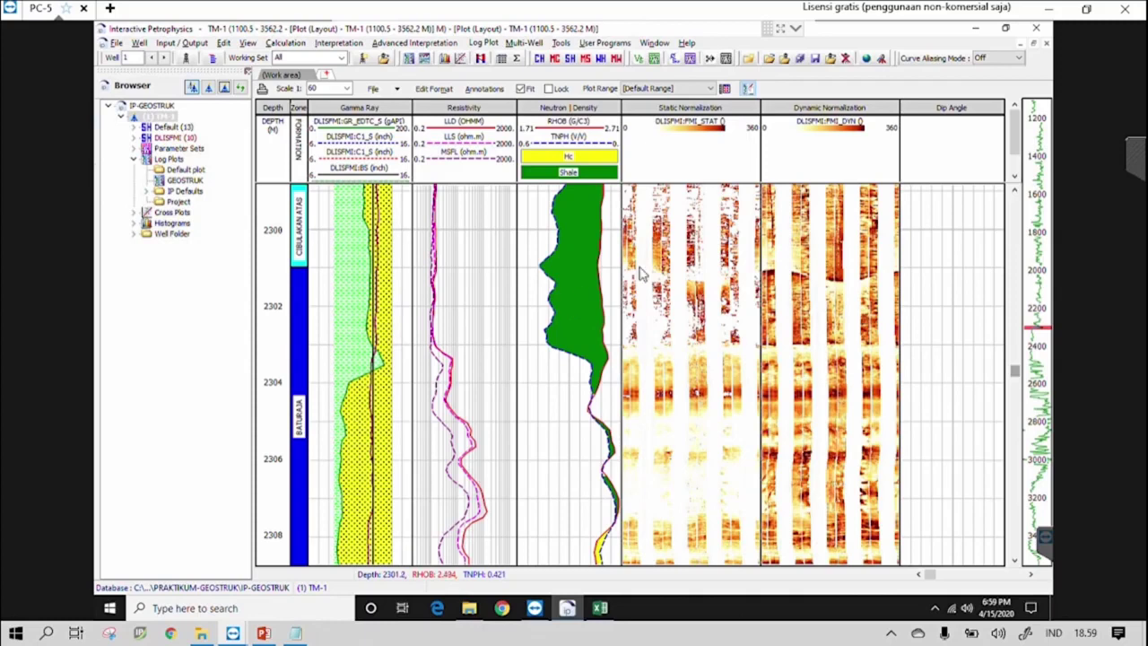
Step: Set the track header background colour to Magenta and apply it, ignoring all missing curves
{"action": "left_click", "coordinate": [439, 92]}
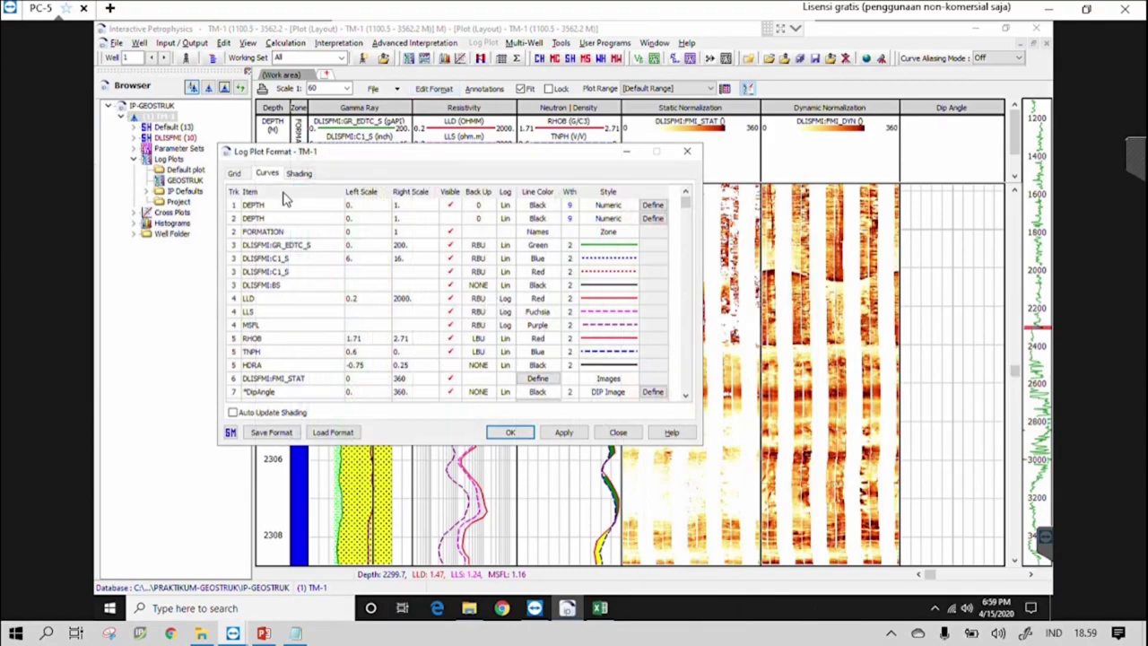
{"action": "left_click", "coordinate": [234, 174]}
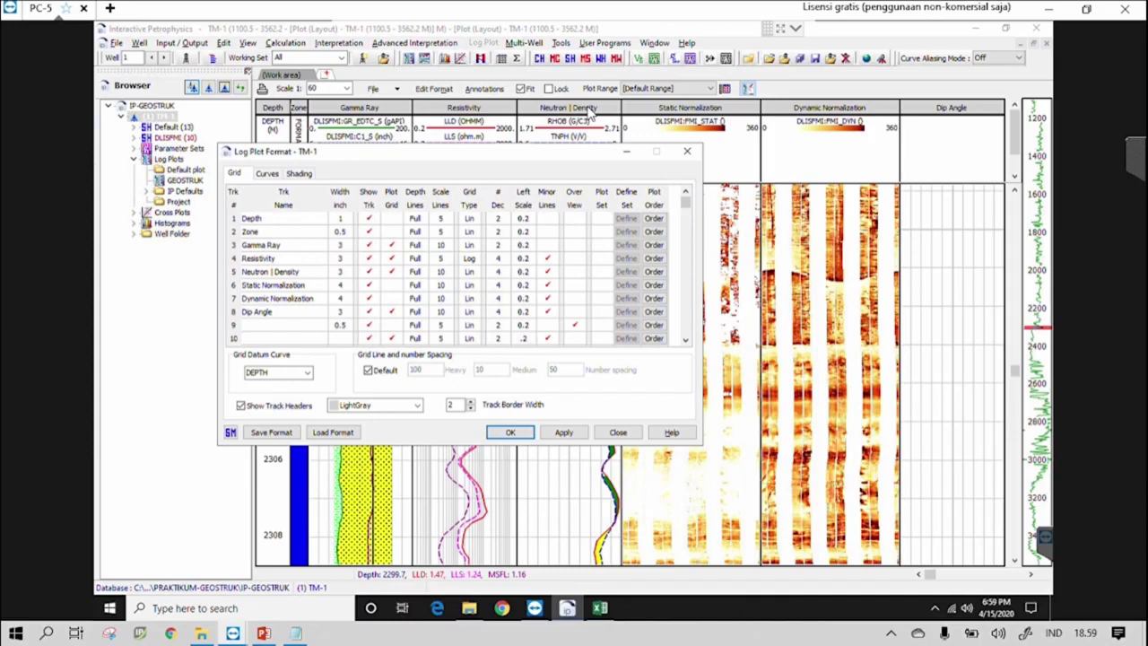
{"action": "left_click", "coordinate": [417, 406]}
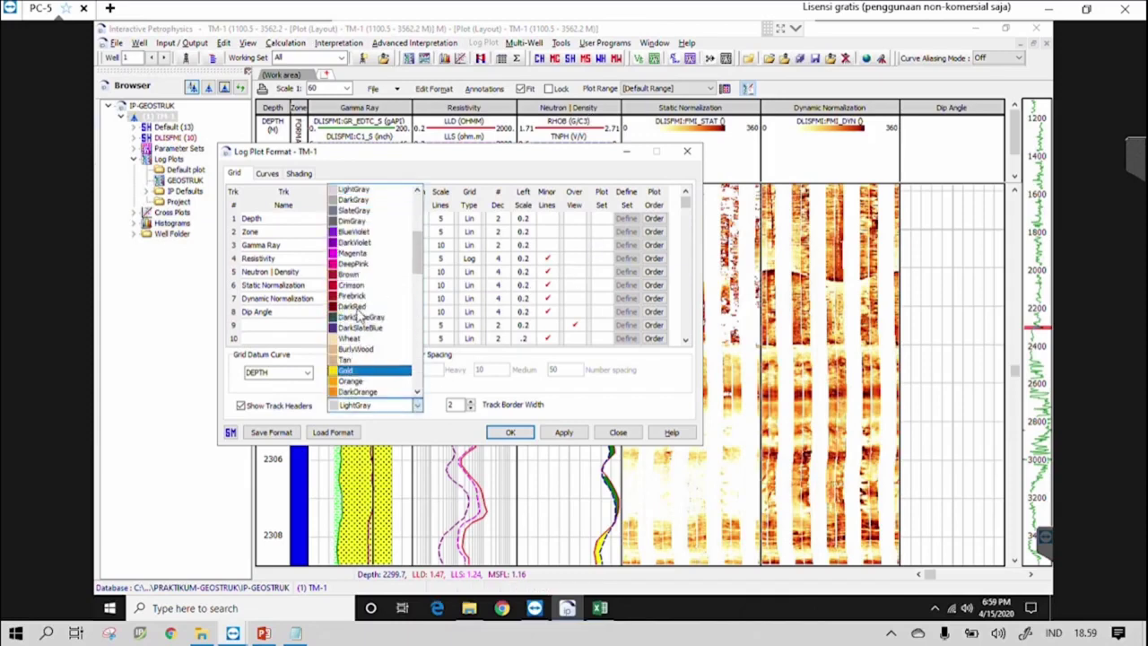
{"action": "left_click", "coordinate": [356, 255]}
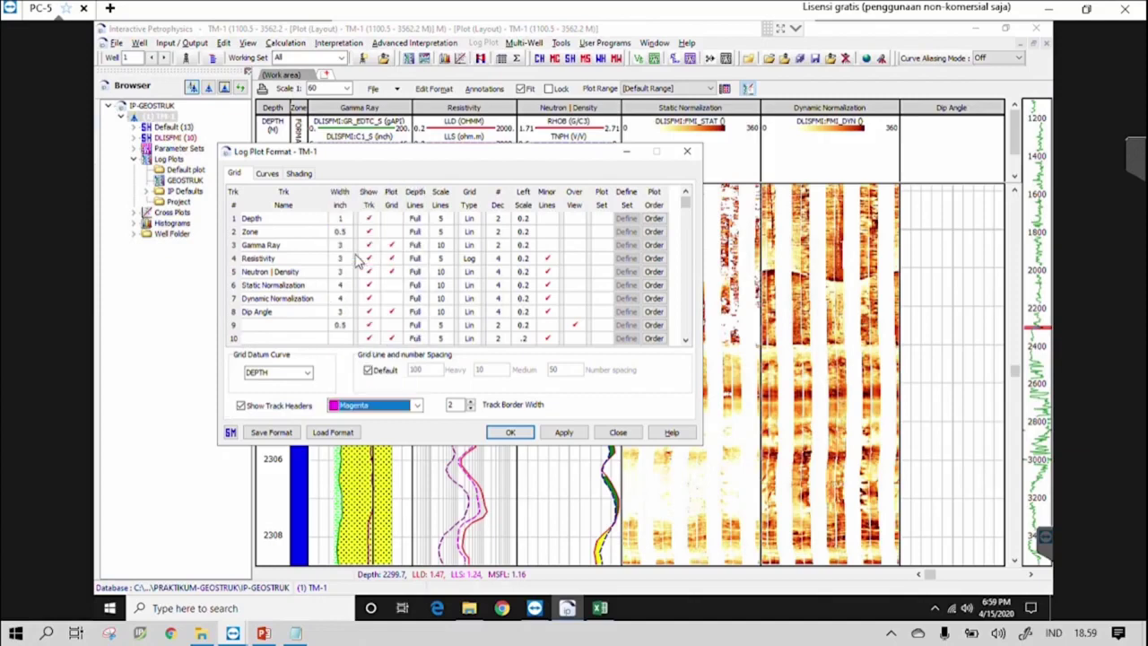
{"action": "left_click", "coordinate": [558, 432]}
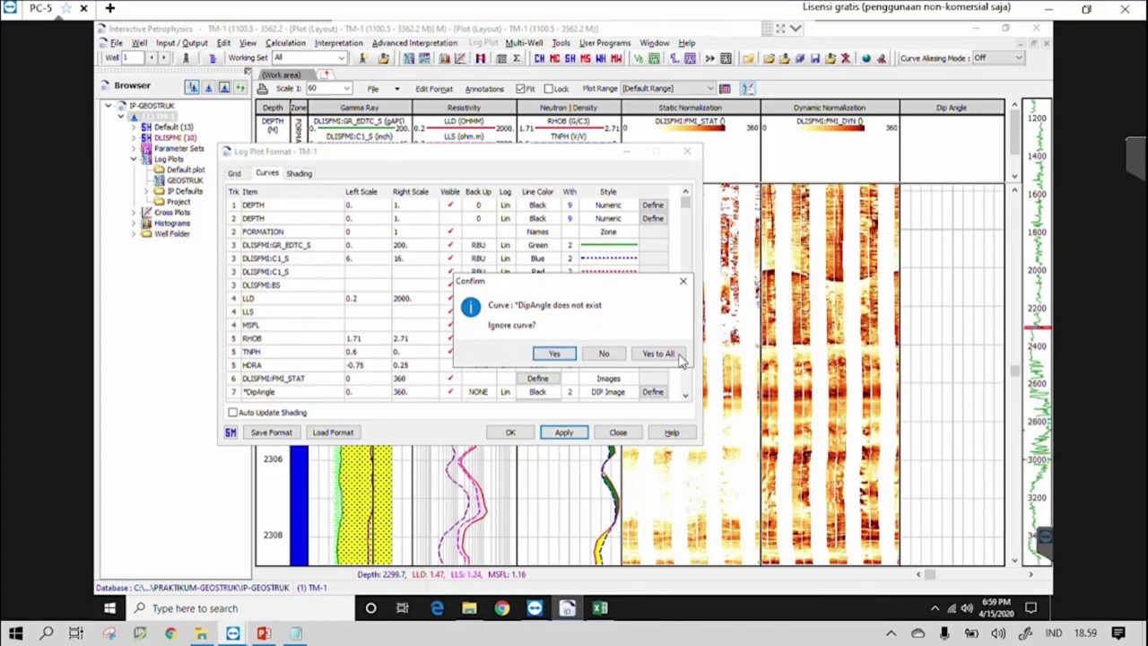
{"action": "left_click", "coordinate": [678, 357]}
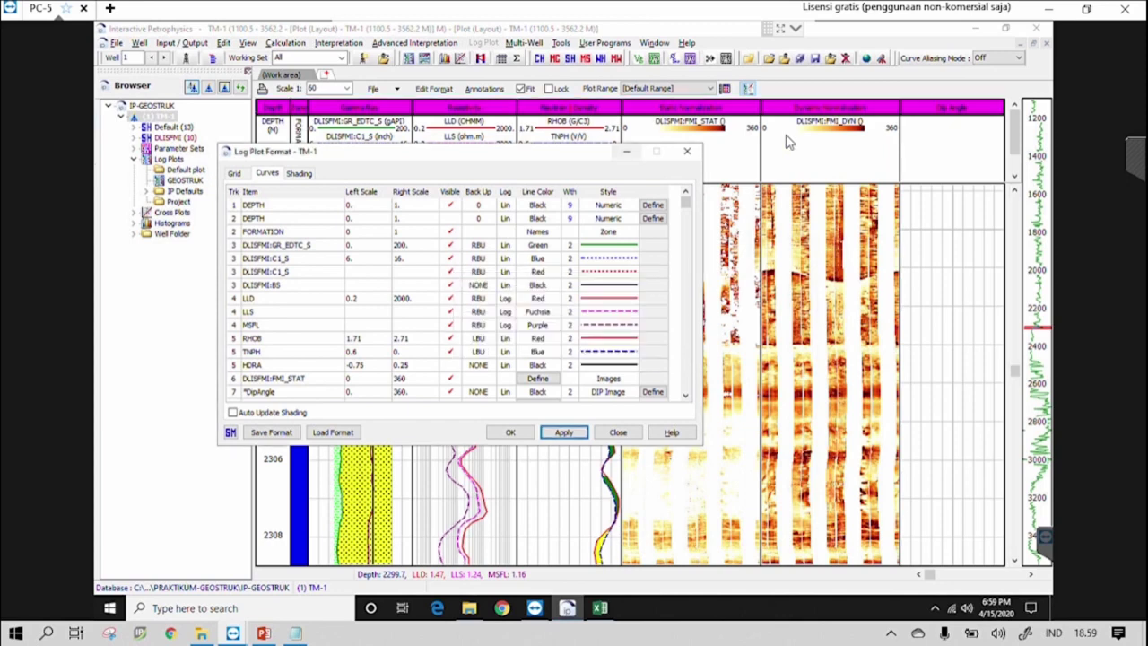
Step: Set the track header background colour back to LightGray and accept the plot format
{"action": "left_click", "coordinate": [233, 173]}
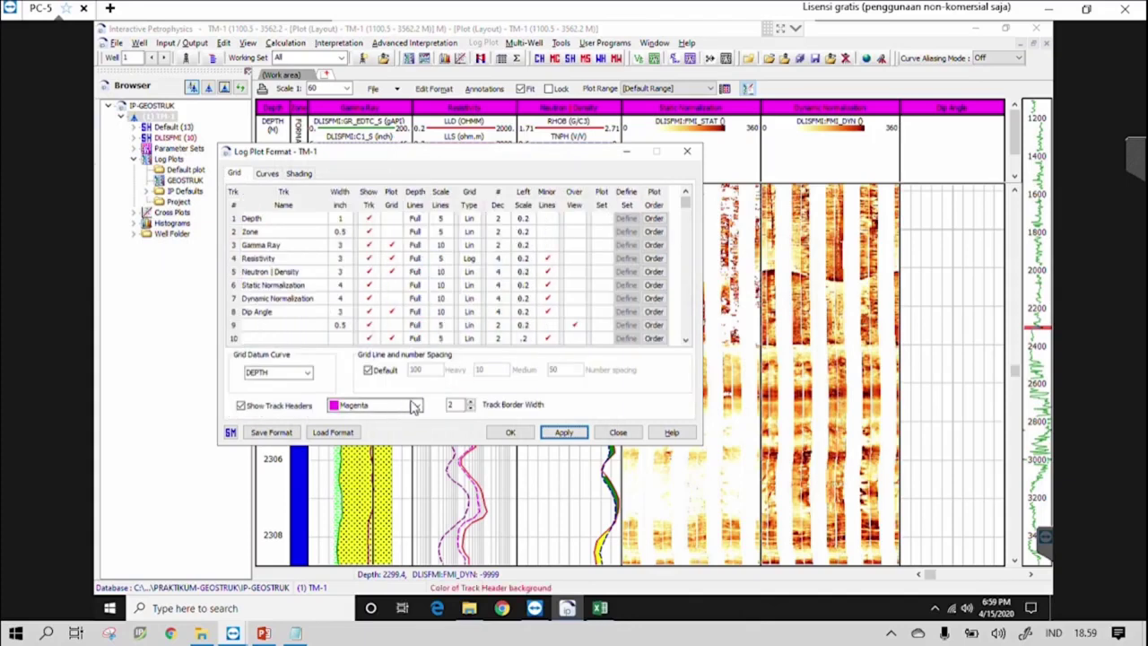
{"action": "left_click", "coordinate": [418, 405]}
{"action": "scroll", "coordinate": [373, 269], "scroll_direction": "up", "scroll_amount": 2}
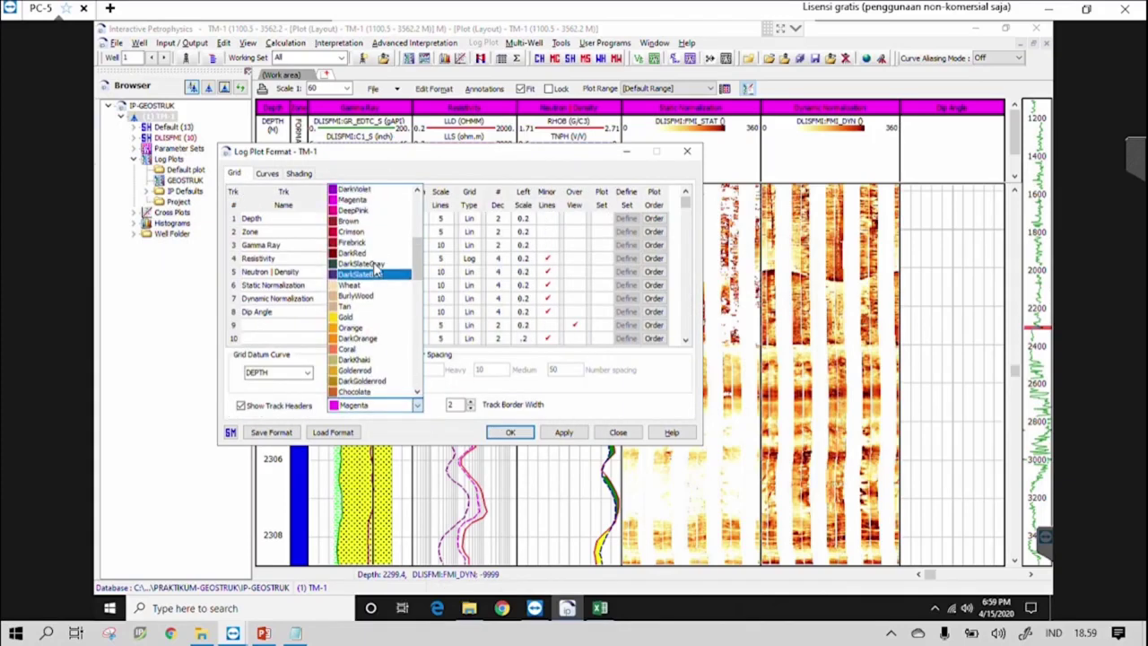
{"action": "scroll", "coordinate": [377, 270], "scroll_direction": "up", "scroll_amount": 5}
{"action": "left_click", "coordinate": [373, 320]}
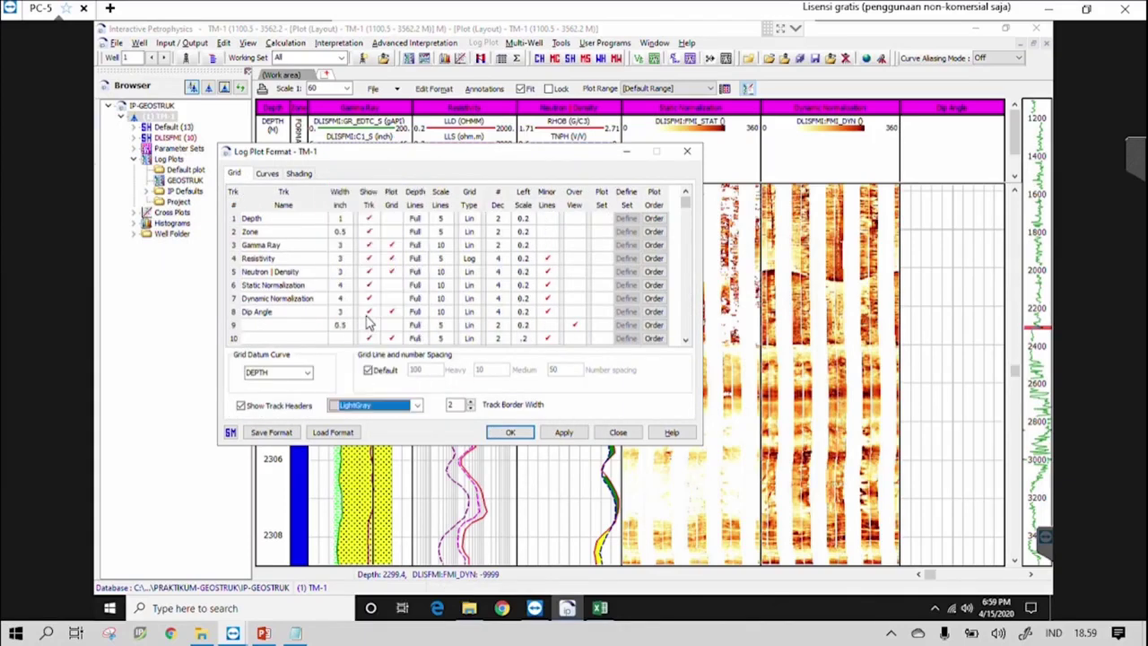
{"action": "left_click", "coordinate": [511, 432]}
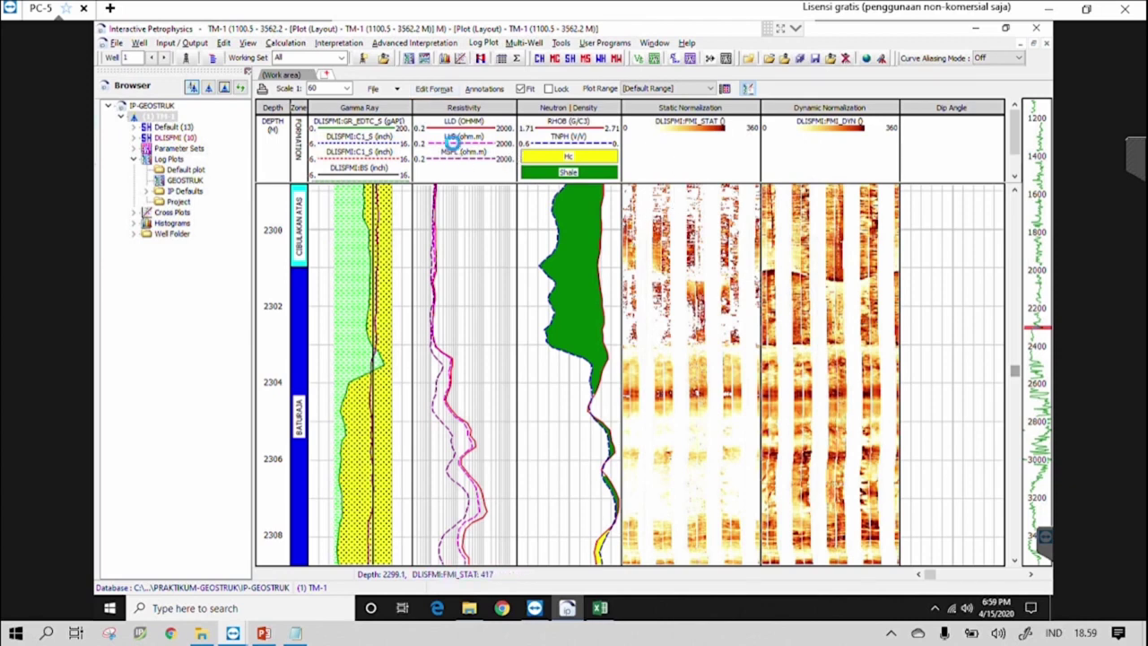
Step: Examine the line style and colour settings of the LLD curve in the Resistivity track, leaving the format unchanged
{"action": "double_click", "coordinate": [454, 151]}
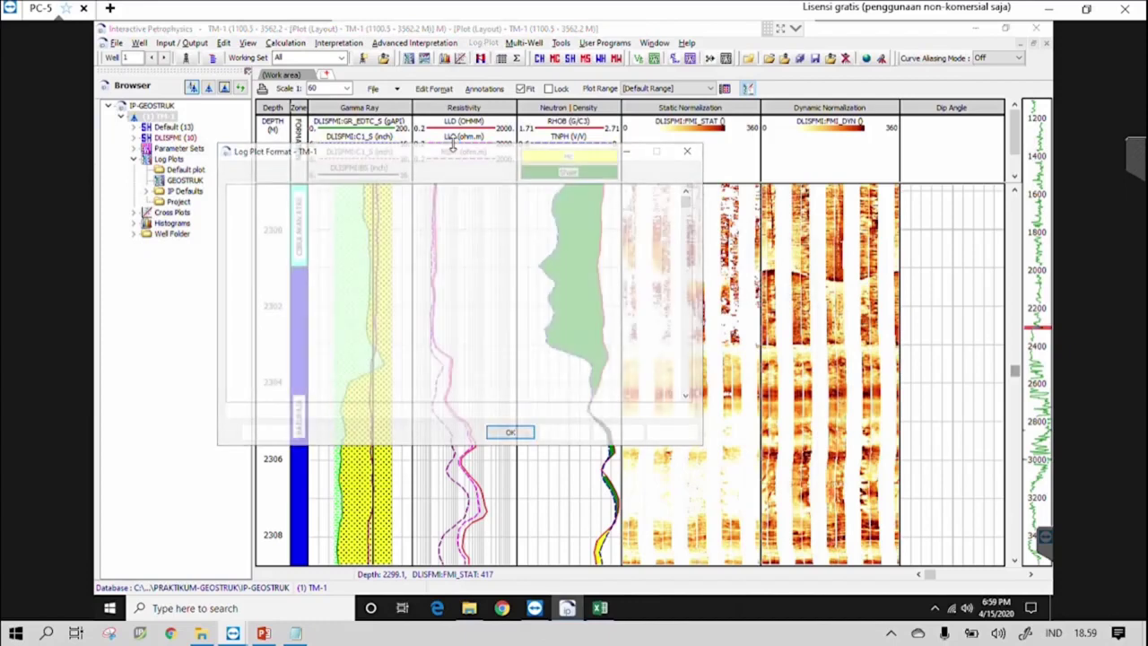
{"action": "left_click", "coordinate": [633, 206]}
{"action": "left_click", "coordinate": [634, 206]}
{"action": "left_click", "coordinate": [634, 207]}
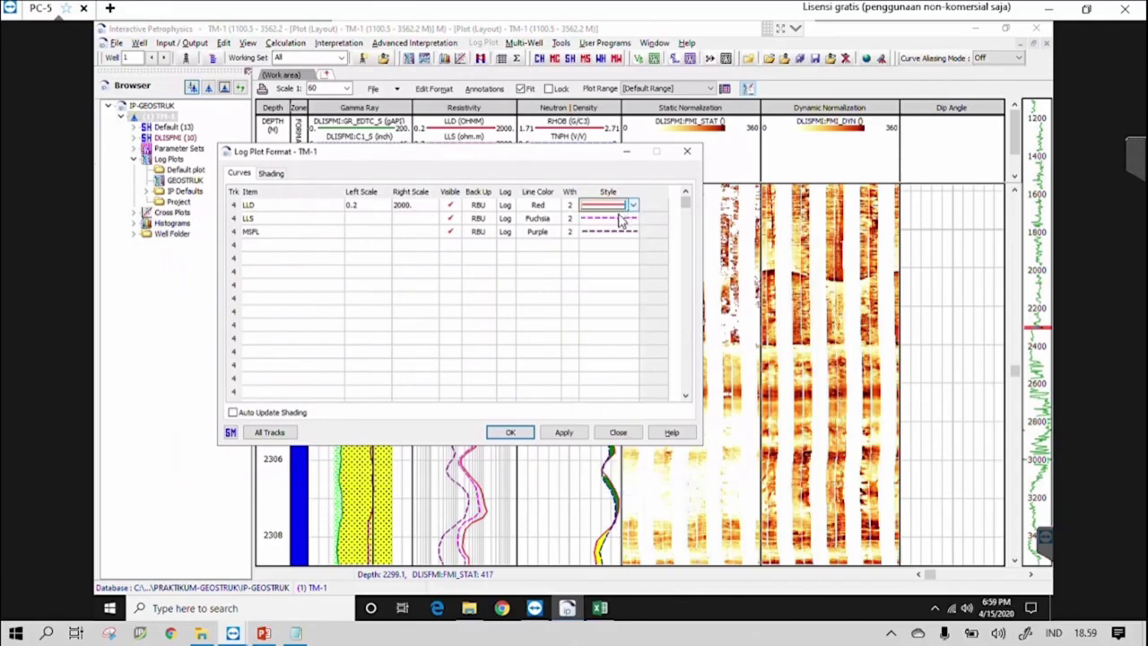
{"action": "left_click", "coordinate": [550, 206]}
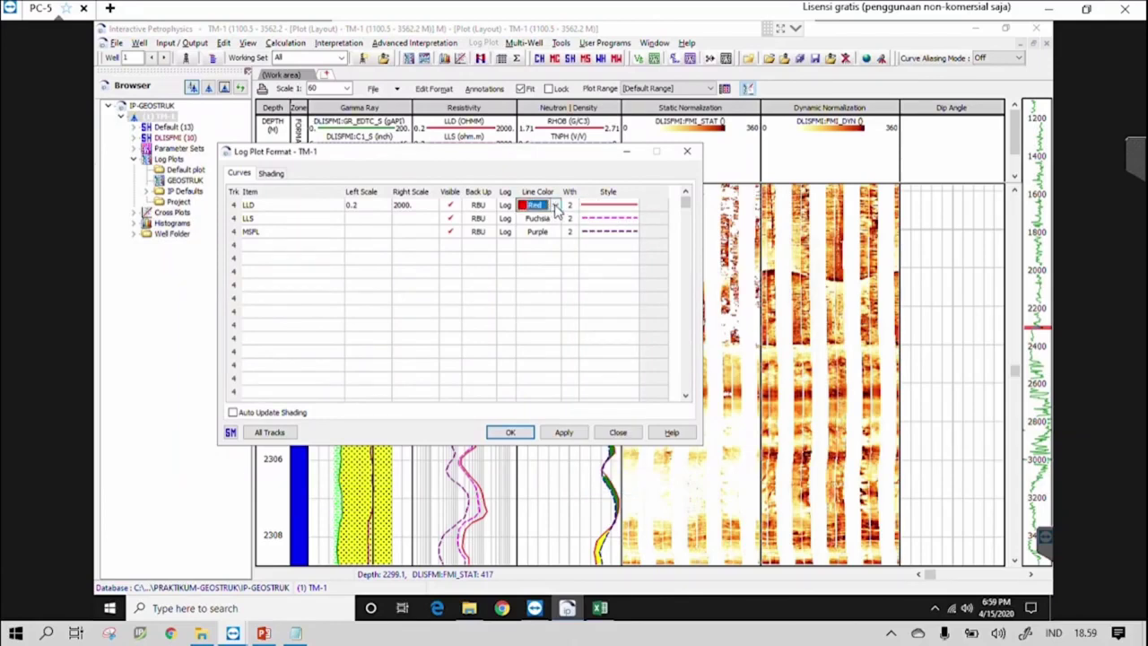
{"action": "left_click", "coordinate": [478, 287]}
{"action": "left_click", "coordinate": [569, 298]}
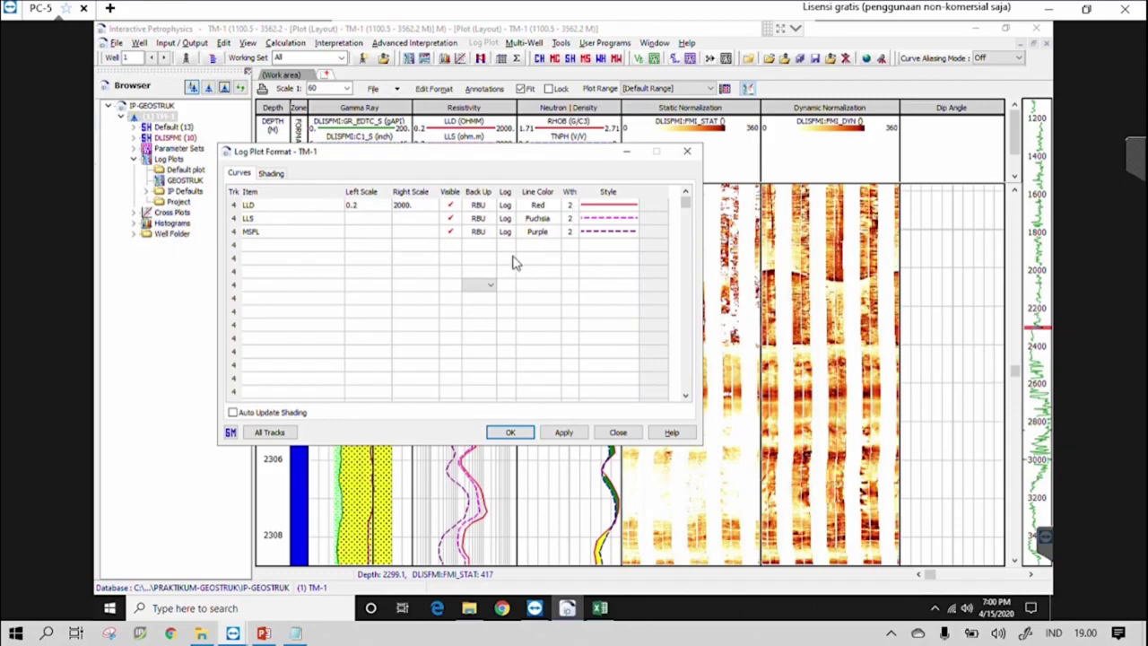
{"action": "left_click", "coordinate": [619, 434]}
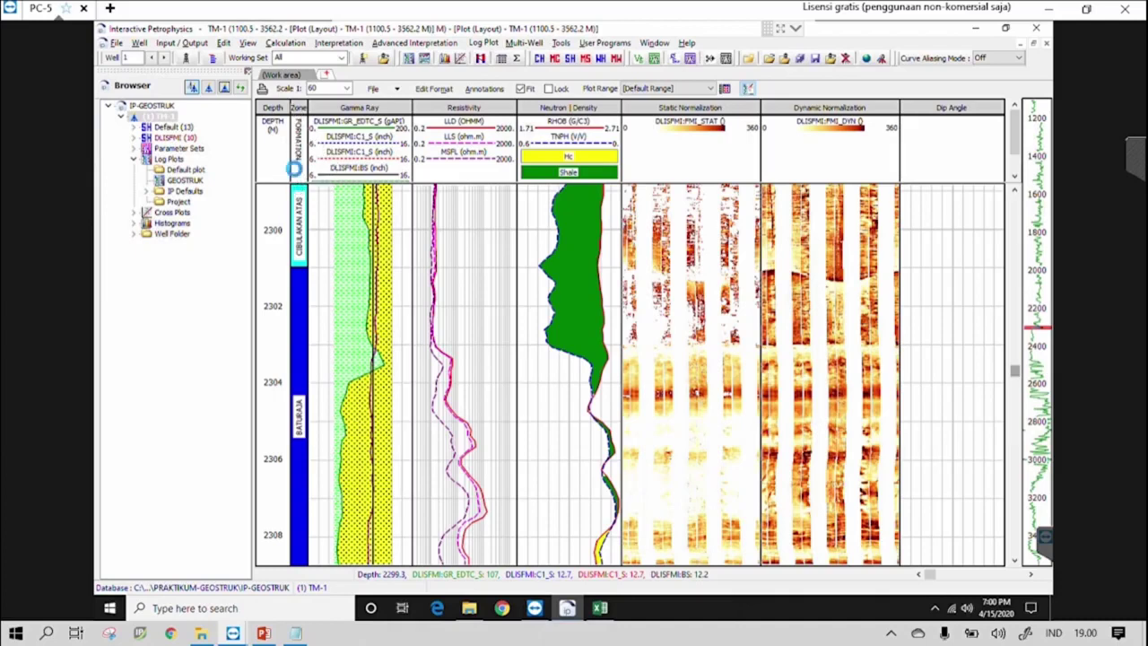
Step: In the Zone track's format, turn off FORMATION's visibility and give the empty third row the Zone style with Names as line colour
{"action": "double_click", "coordinate": [299, 170]}
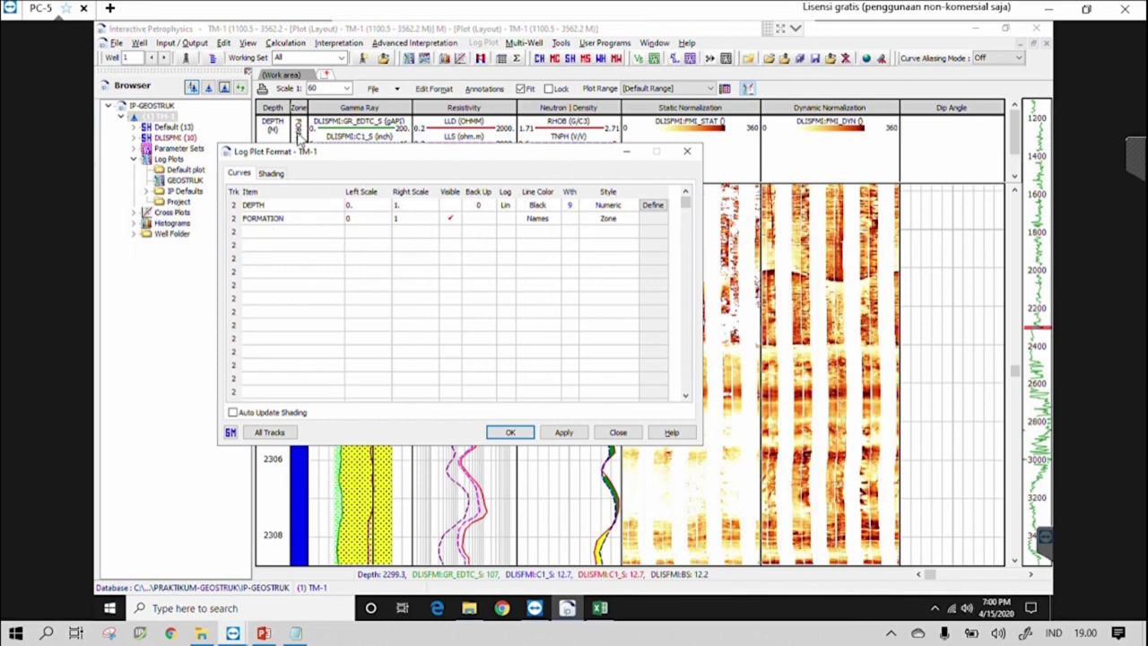
{"action": "left_click", "coordinate": [451, 219]}
{"action": "left_click", "coordinate": [628, 233]}
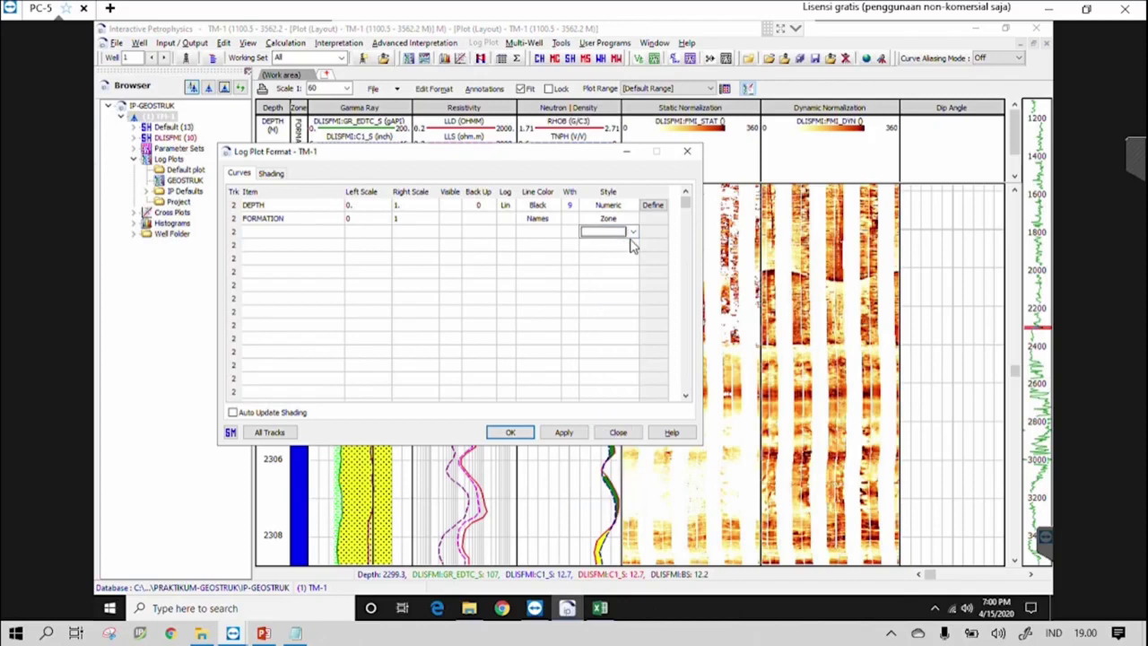
{"action": "left_click", "coordinate": [632, 233]}
{"action": "left_click", "coordinate": [632, 233]}
{"action": "left_click", "coordinate": [633, 233]}
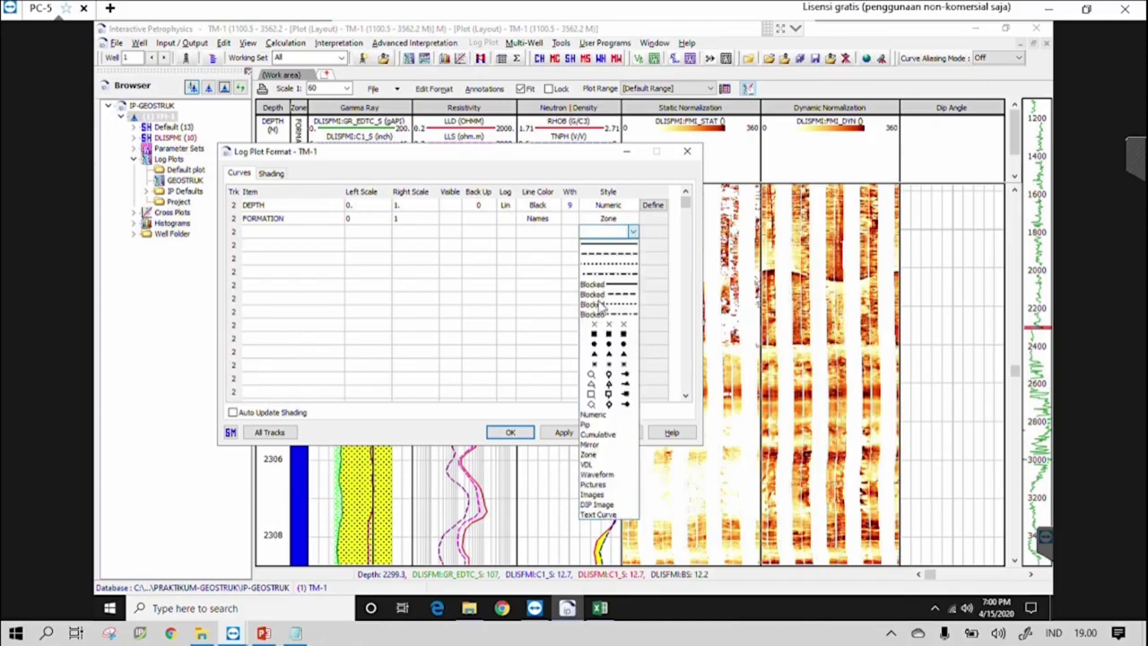
{"action": "left_click", "coordinate": [605, 460]}
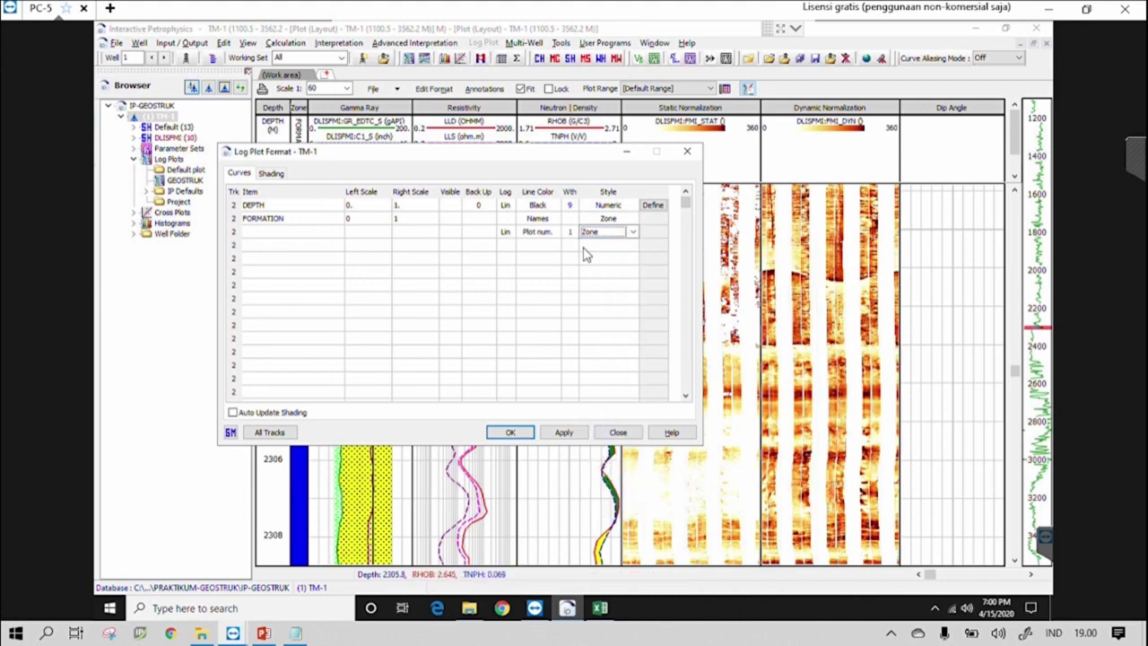
{"action": "left_click", "coordinate": [543, 232]}
{"action": "left_click", "coordinate": [552, 233]}
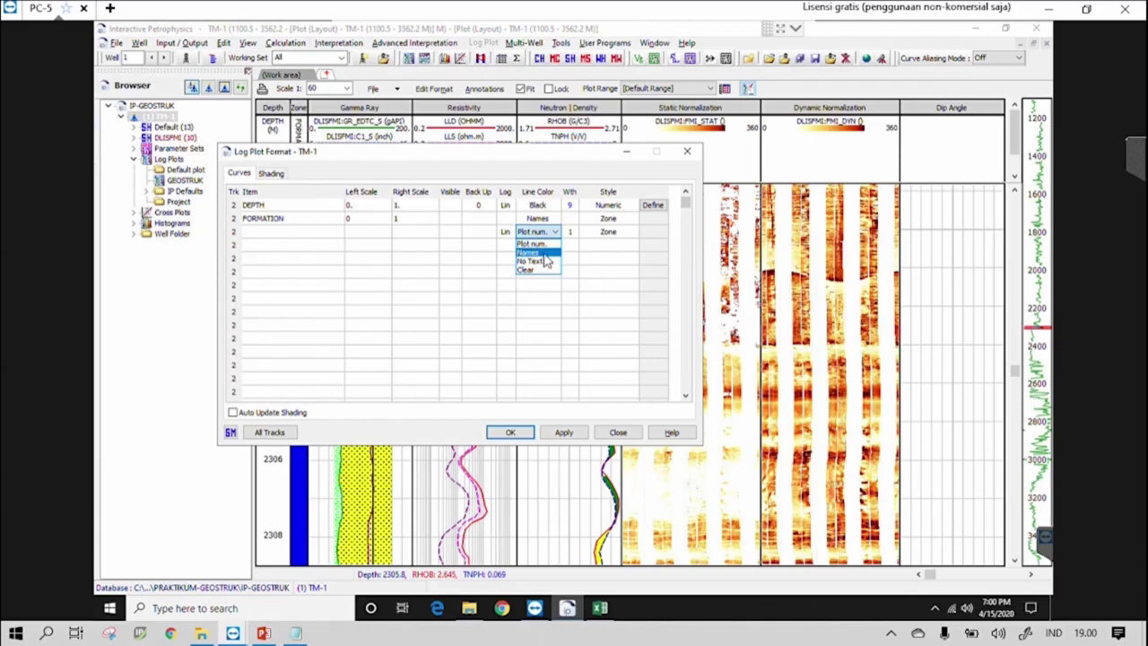
{"action": "left_click", "coordinate": [593, 263]}
{"action": "left_click", "coordinate": [555, 232]}
{"action": "left_click", "coordinate": [547, 255]}
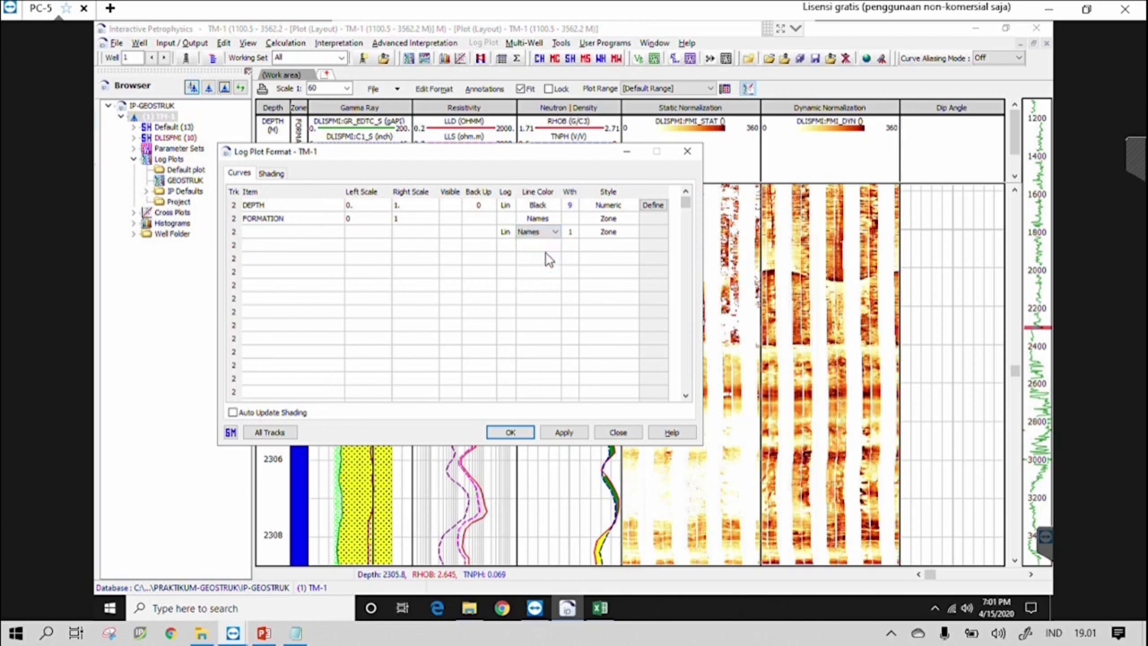
Step: Browse the zone items offered for the Zone track's new row, and close the plot format without applying the edits
{"action": "left_click", "coordinate": [339, 233]}
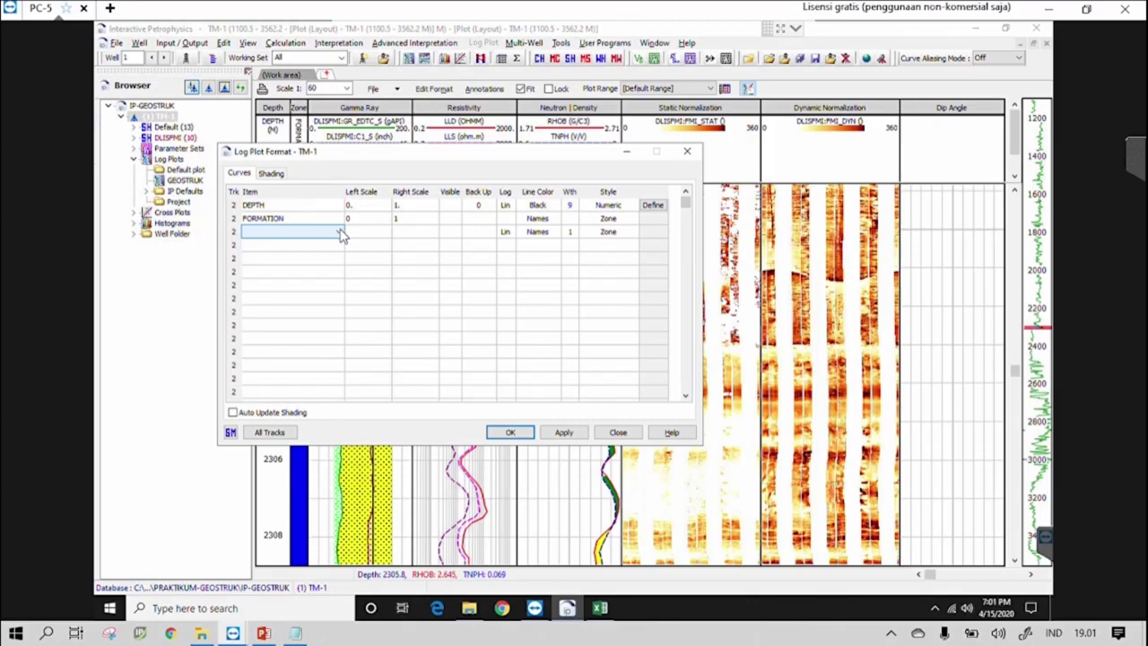
{"action": "left_click", "coordinate": [340, 232]}
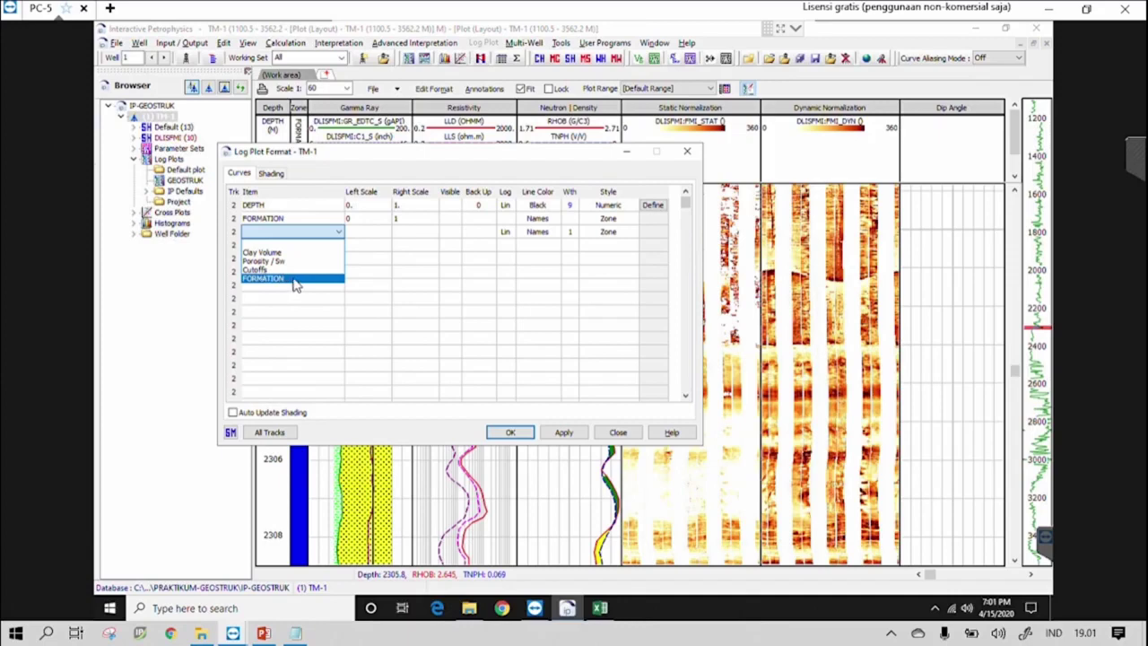
{"action": "left_click", "coordinate": [527, 326]}
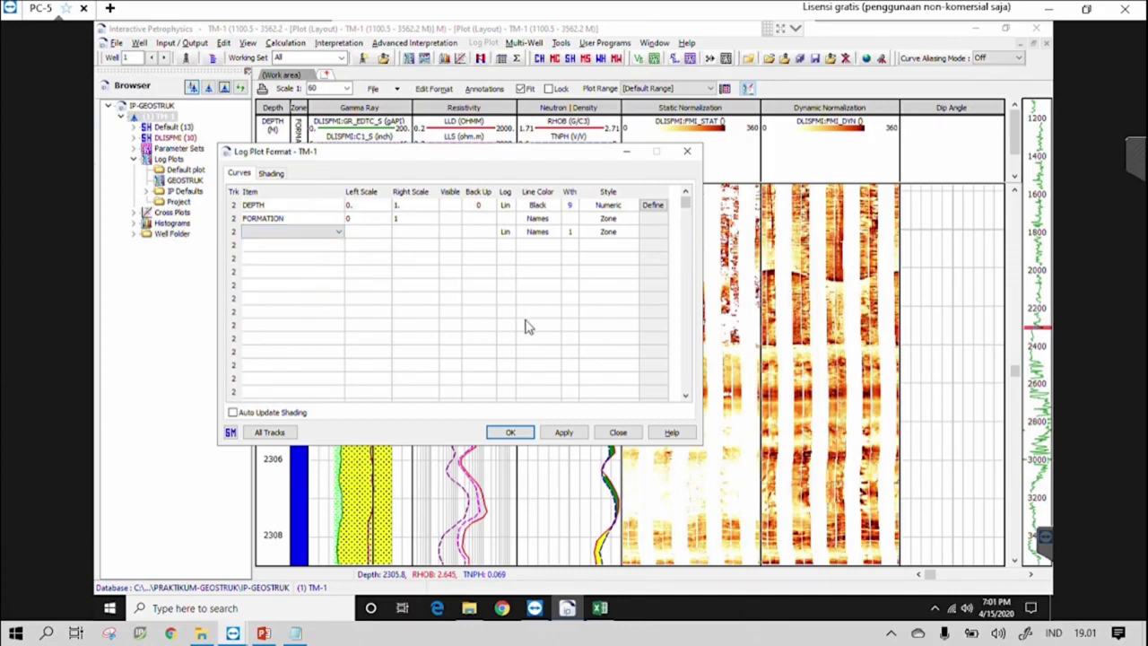
{"action": "left_click", "coordinate": [619, 433]}
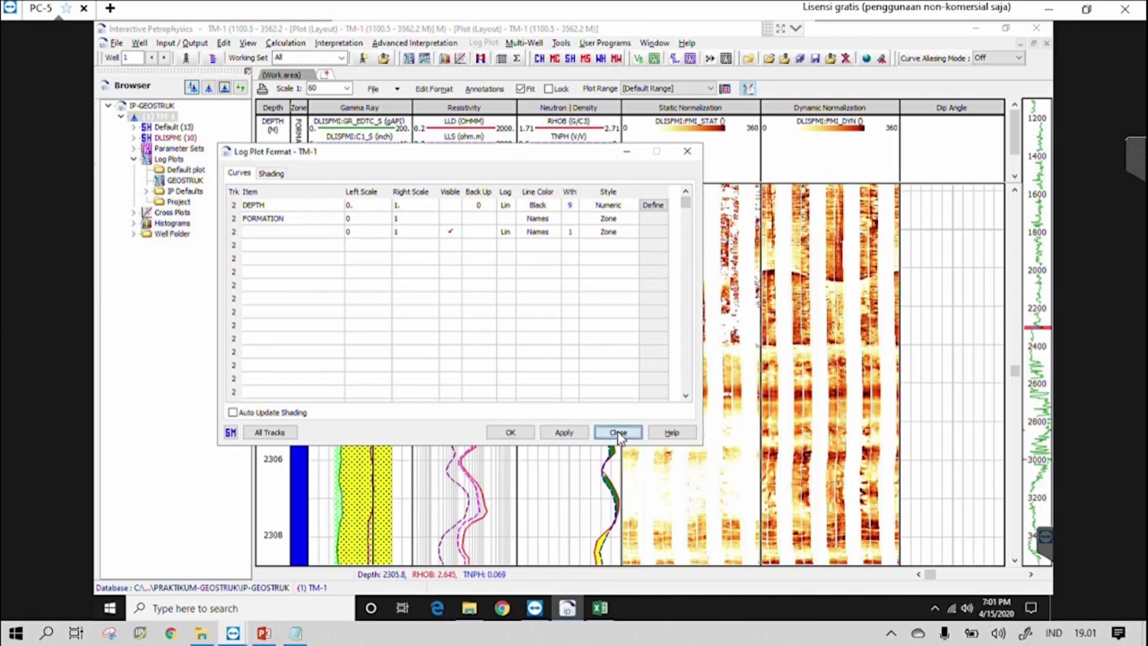
{"action": "left_click", "coordinate": [618, 434]}
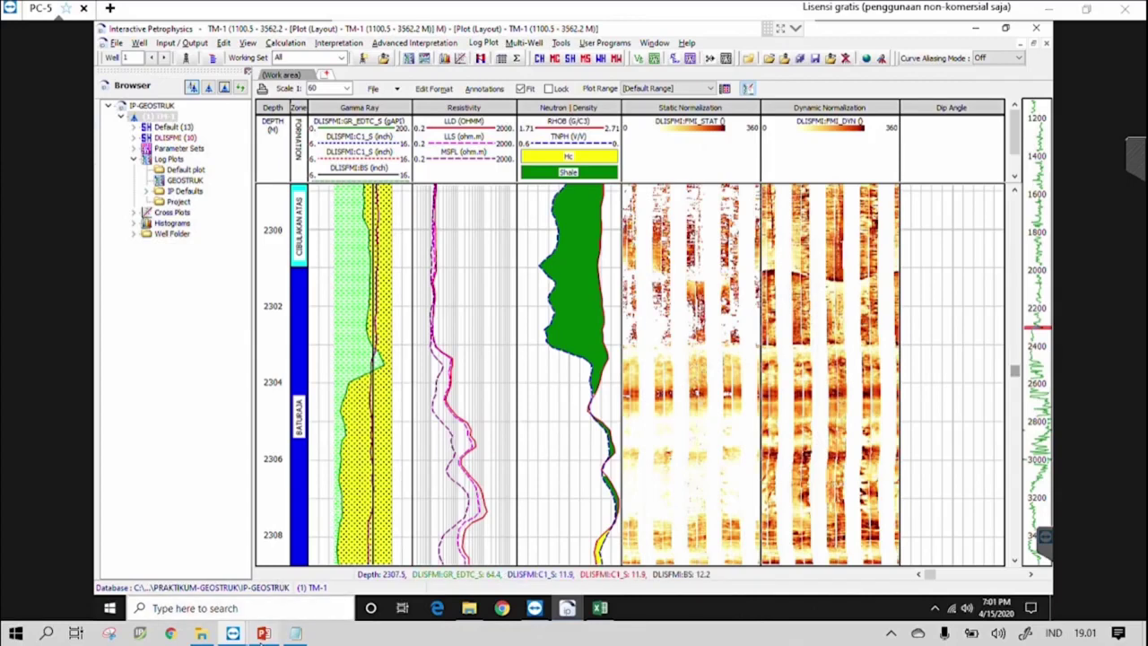
Step: Switch to PowerPoint to review the Objective slide
{"action": "left_click", "coordinate": [263, 634]}
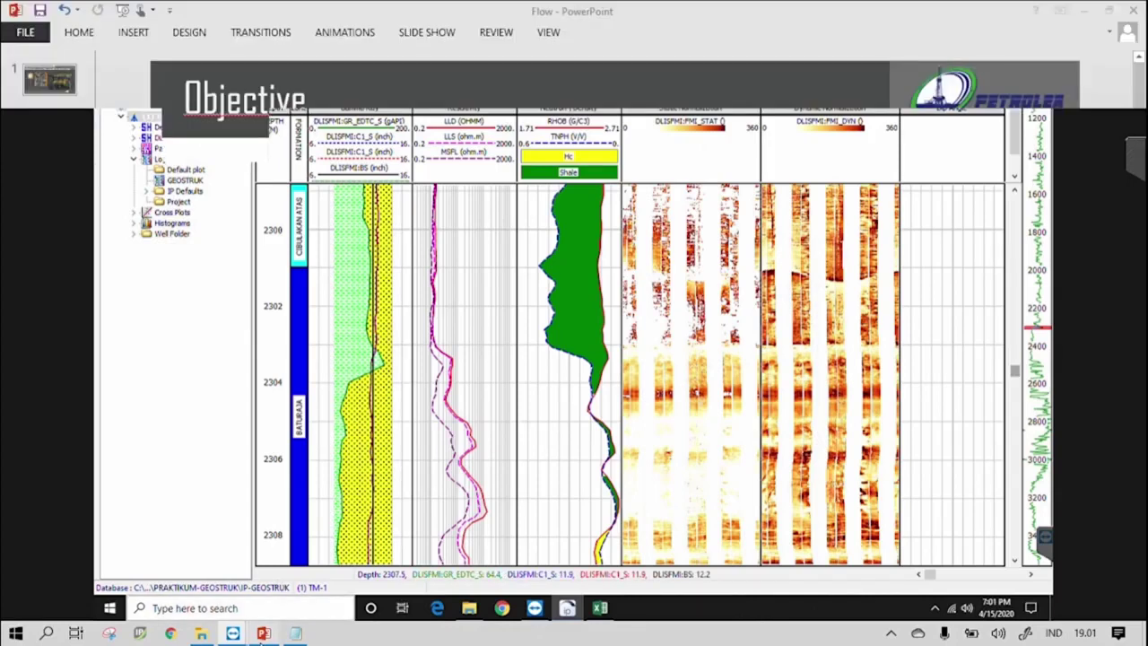
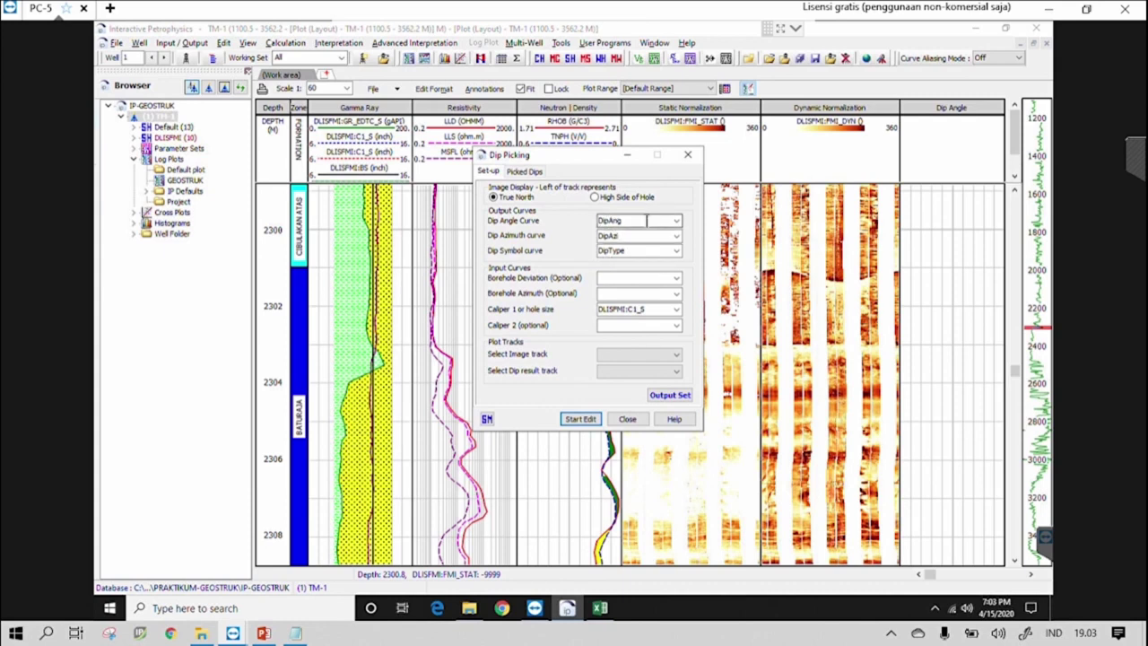
Step: In the Dip Picking set-up, assign DLISFMI:DEVIM_S as the borehole deviation curve and DLISFMI:HAZIM_S as the borehole azimuth curve
{"action": "double_click", "coordinate": [647, 221]}
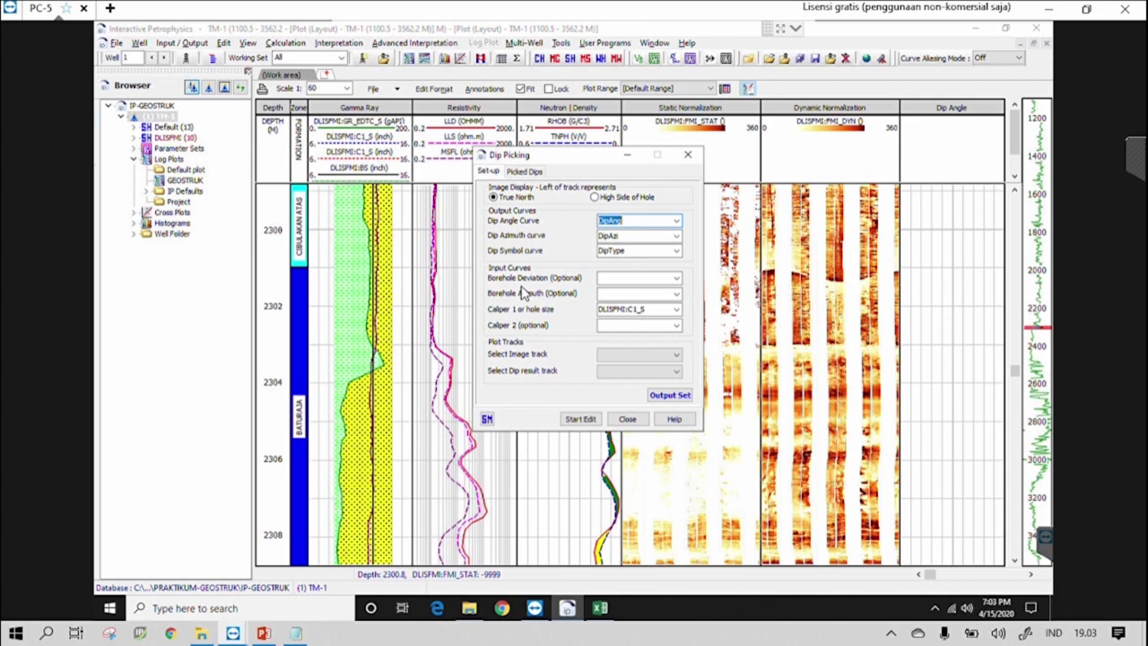
{"action": "left_click", "coordinate": [677, 279]}
{"action": "left_click", "coordinate": [676, 282]}
{"action": "left_click", "coordinate": [677, 282]}
{"action": "left_click", "coordinate": [676, 282]}
{"action": "left_click", "coordinate": [676, 283]}
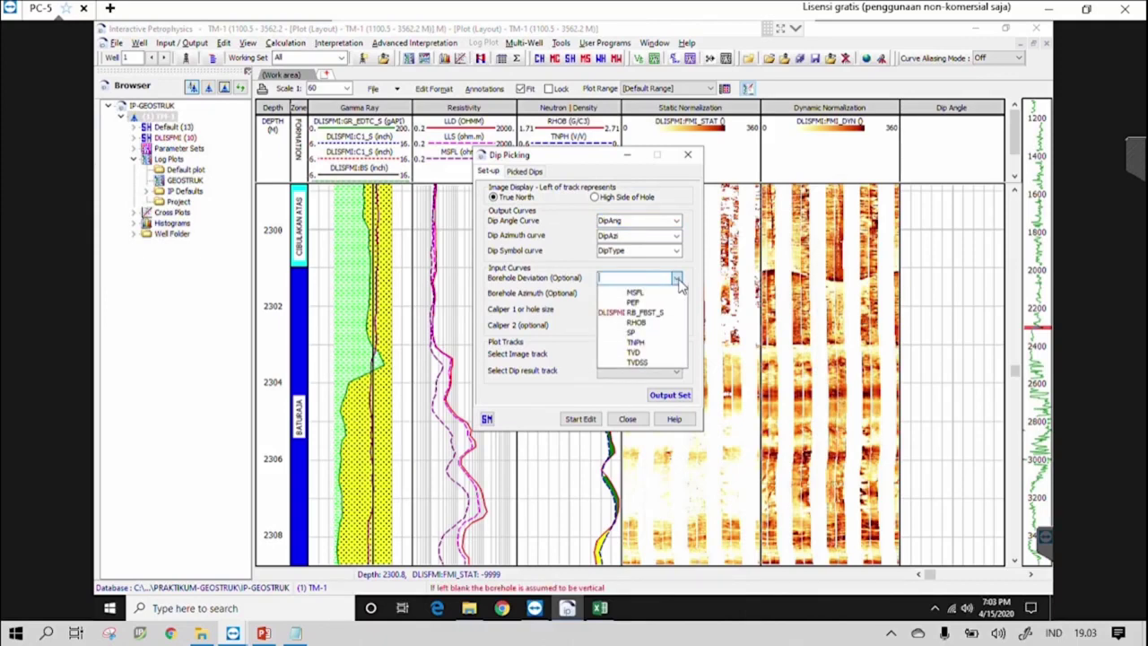
{"action": "left_click", "coordinate": [680, 284]}
{"action": "left_click", "coordinate": [680, 283]}
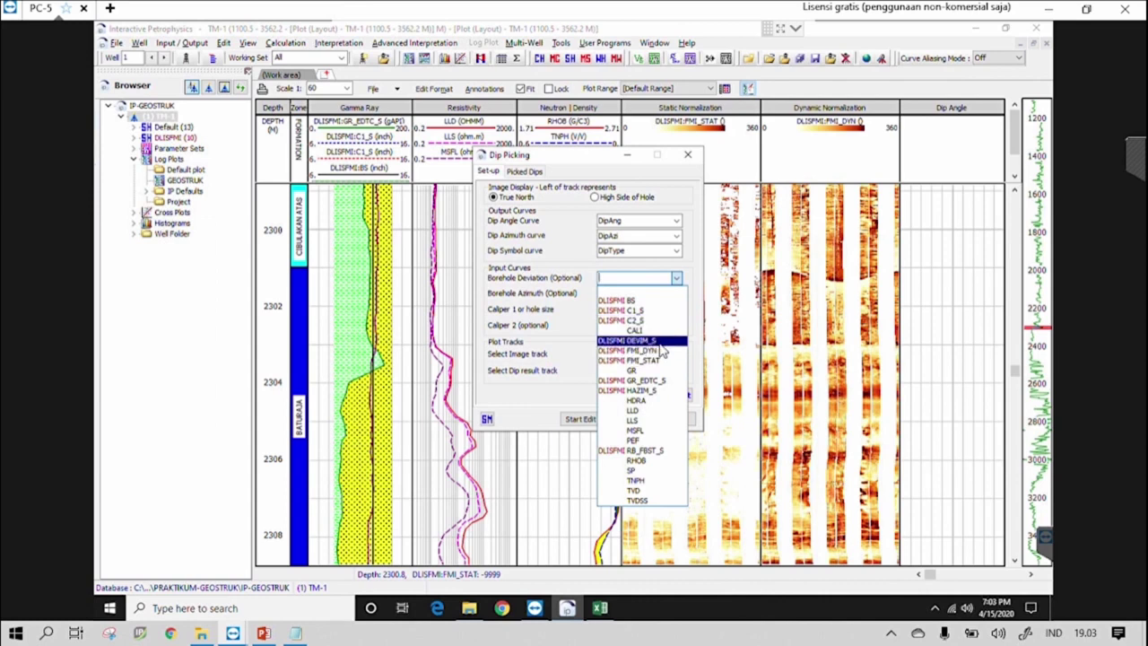
{"action": "left_click", "coordinate": [662, 344]}
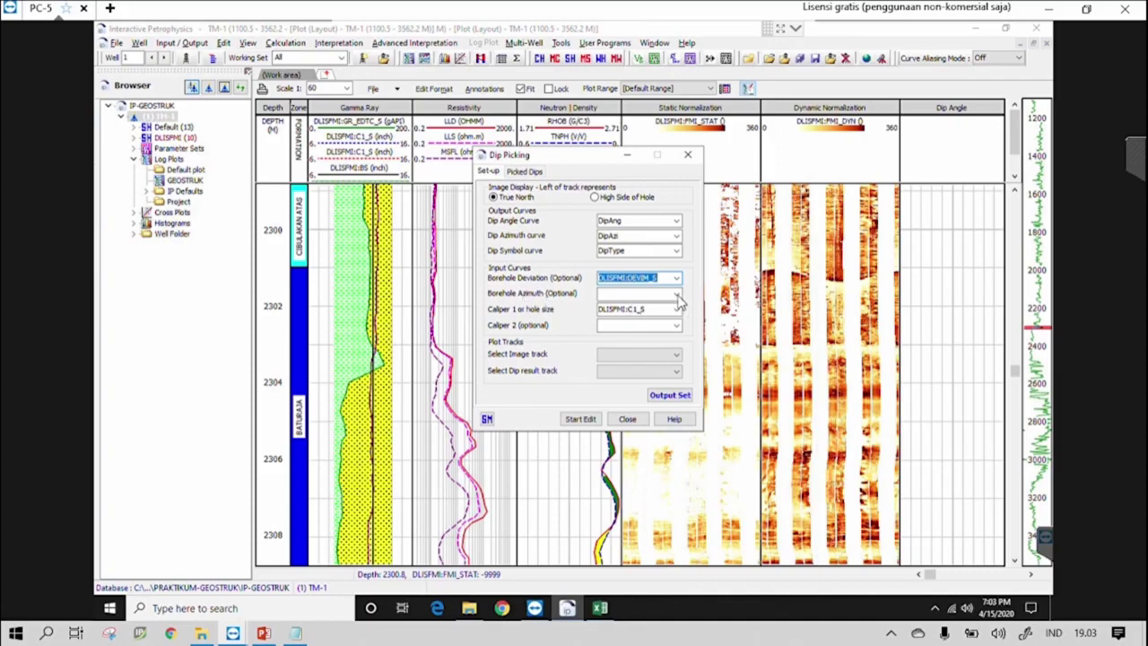
{"action": "left_click", "coordinate": [677, 294]}
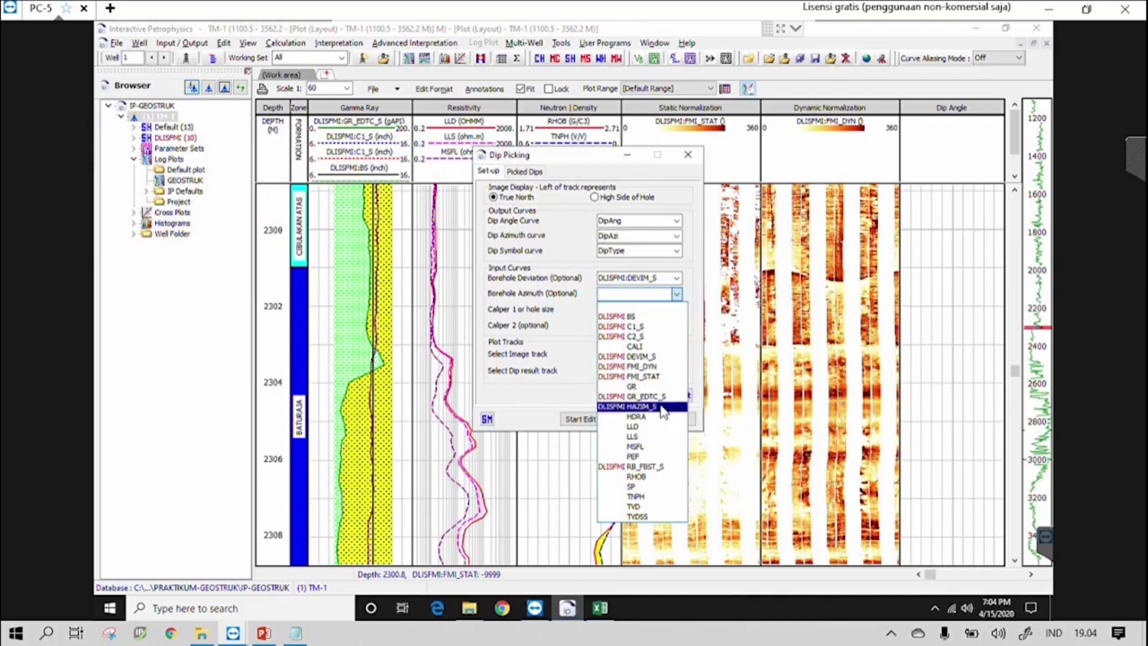
{"action": "left_click", "coordinate": [662, 411]}
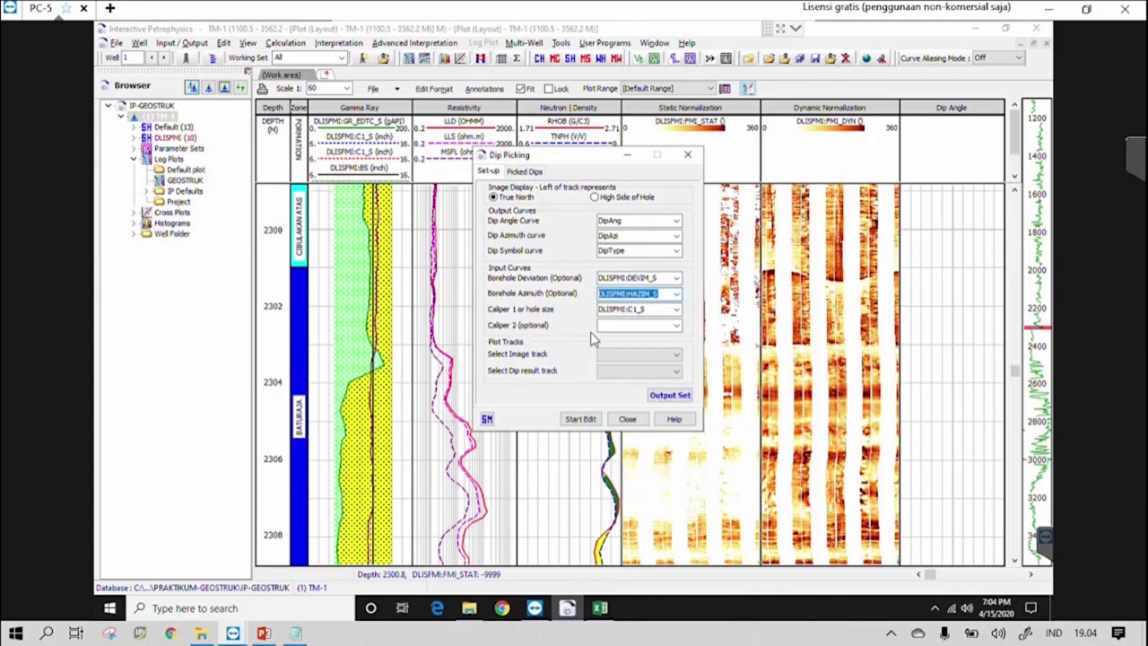
Step: Keep DLISFMI:C1_S as Caliper 1 and assign DLISFMI:C2_S as Caliper 2 for dip picking
{"action": "left_click", "coordinate": [677, 311]}
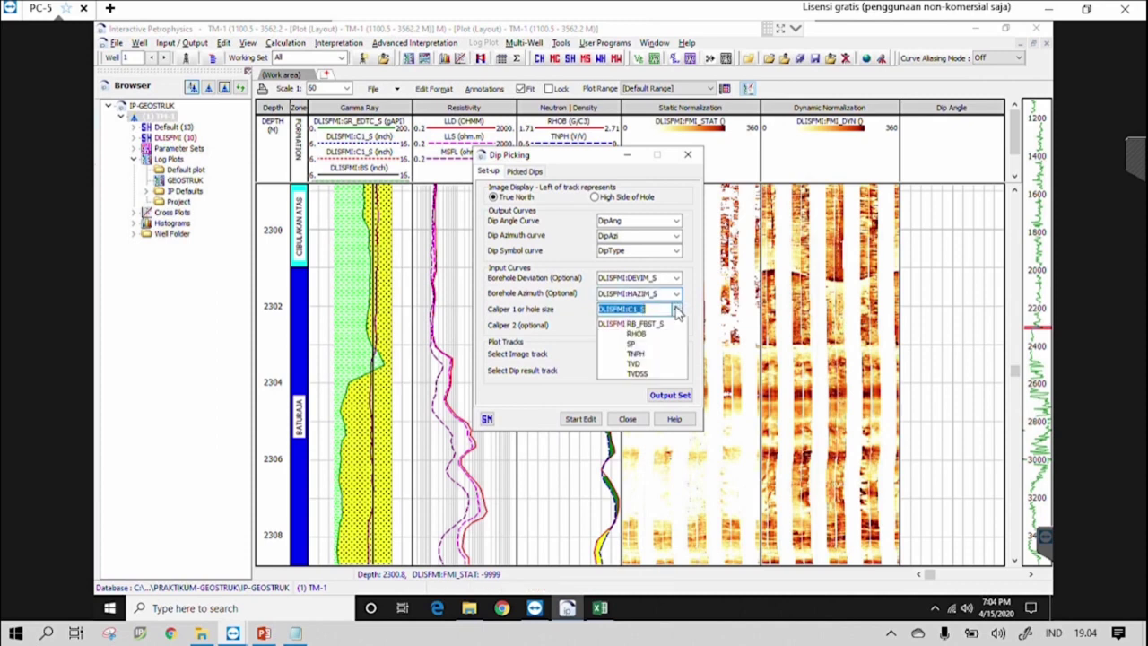
{"action": "left_click", "coordinate": [645, 343]}
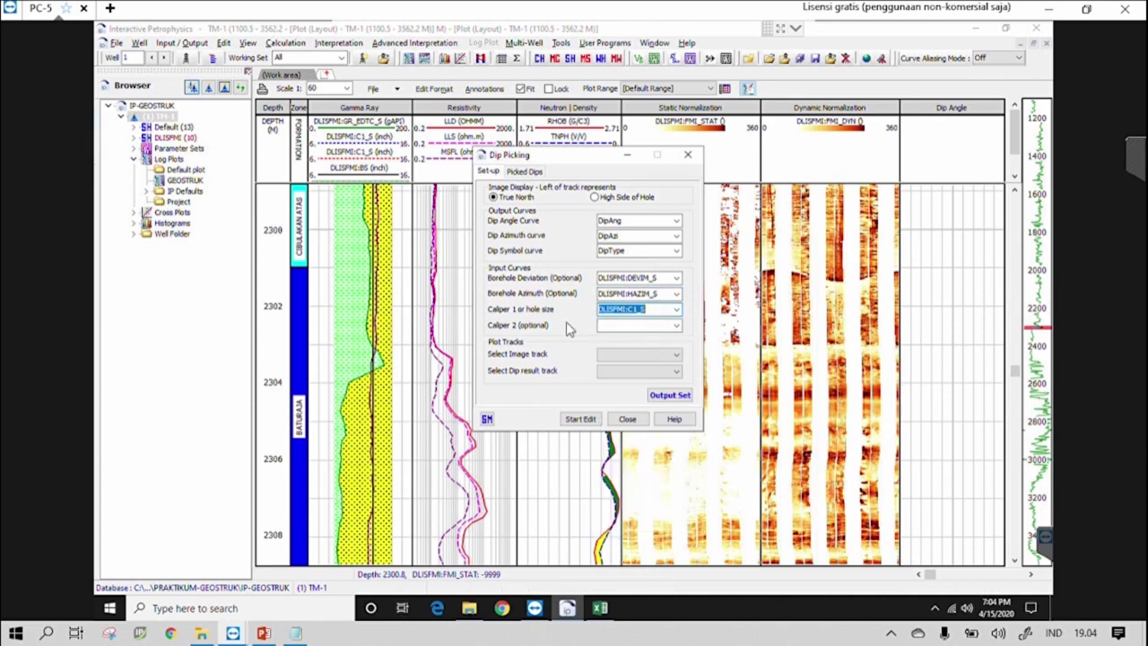
{"action": "left_click", "coordinate": [675, 326]}
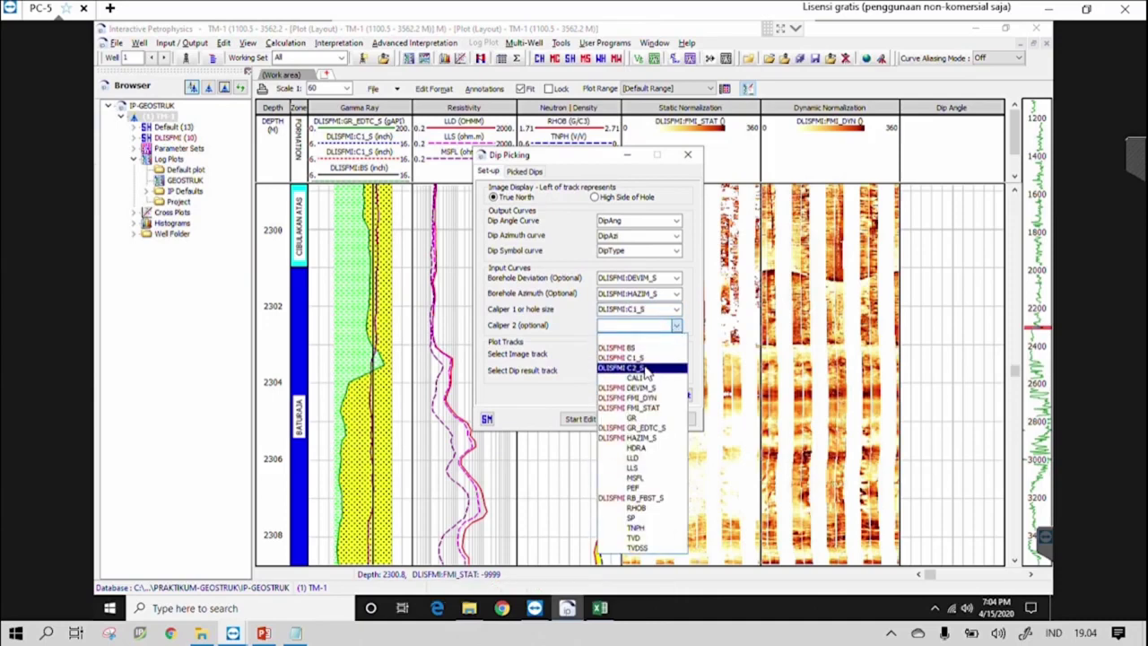
{"action": "left_click", "coordinate": [639, 368]}
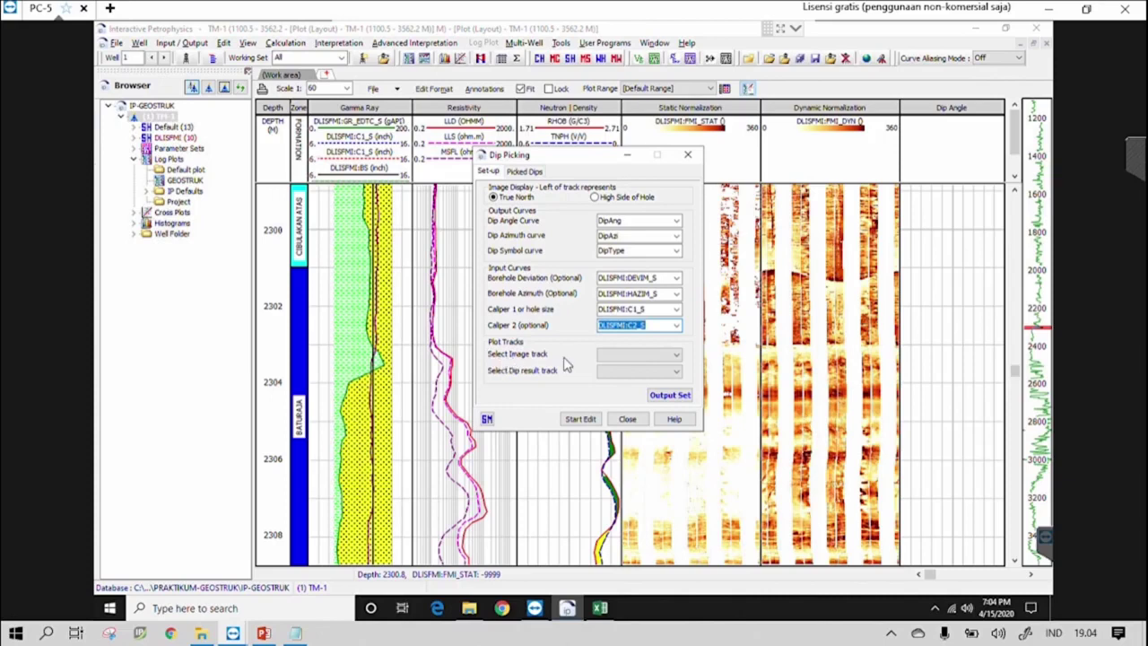
Step: Select Track 7 "Dynamic Normalization" as the image track and Track 8 "Dip Angle" as the dip result track, and start the dip editing
{"action": "left_click", "coordinate": [677, 356]}
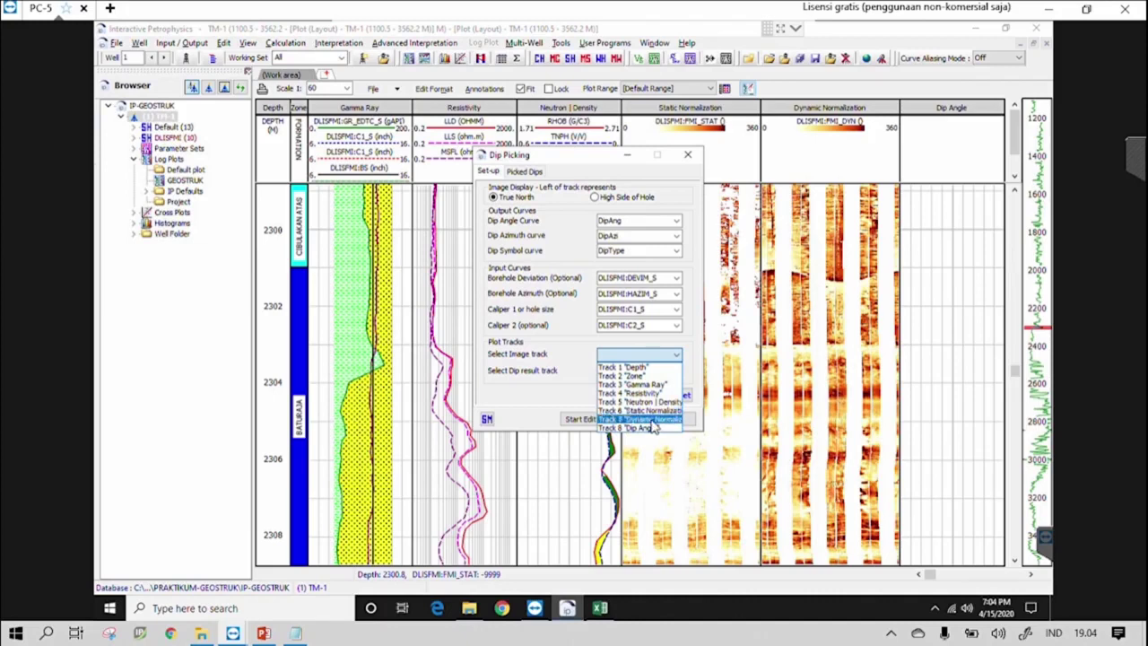
{"action": "left_click", "coordinate": [659, 425]}
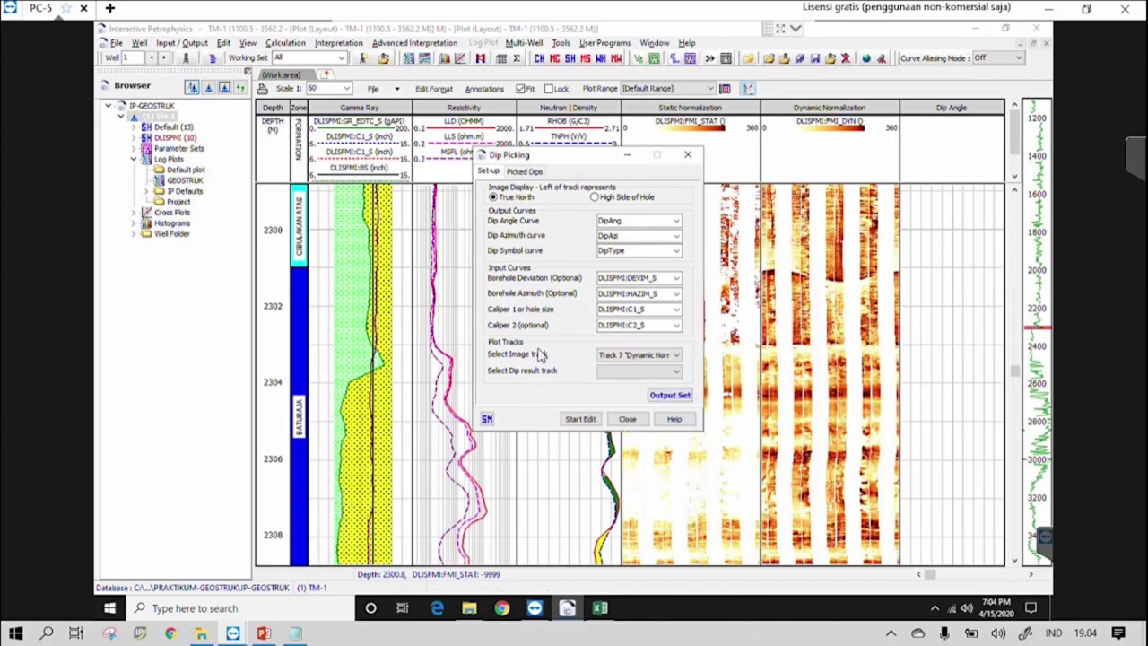
{"action": "left_click", "coordinate": [639, 371]}
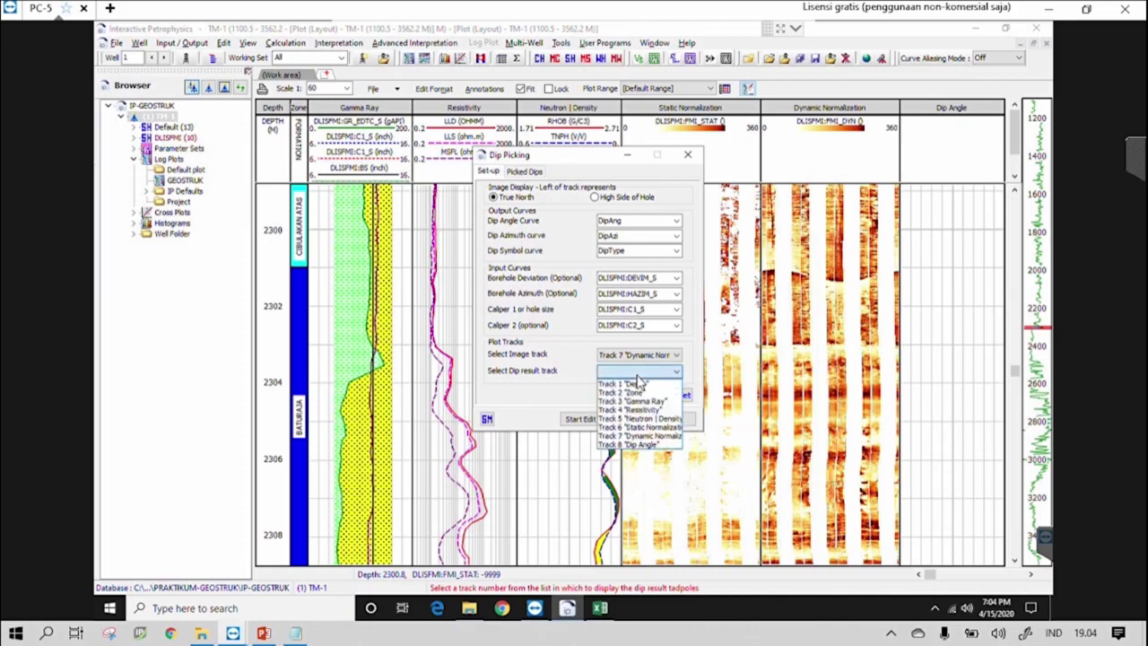
{"action": "left_click", "coordinate": [659, 446]}
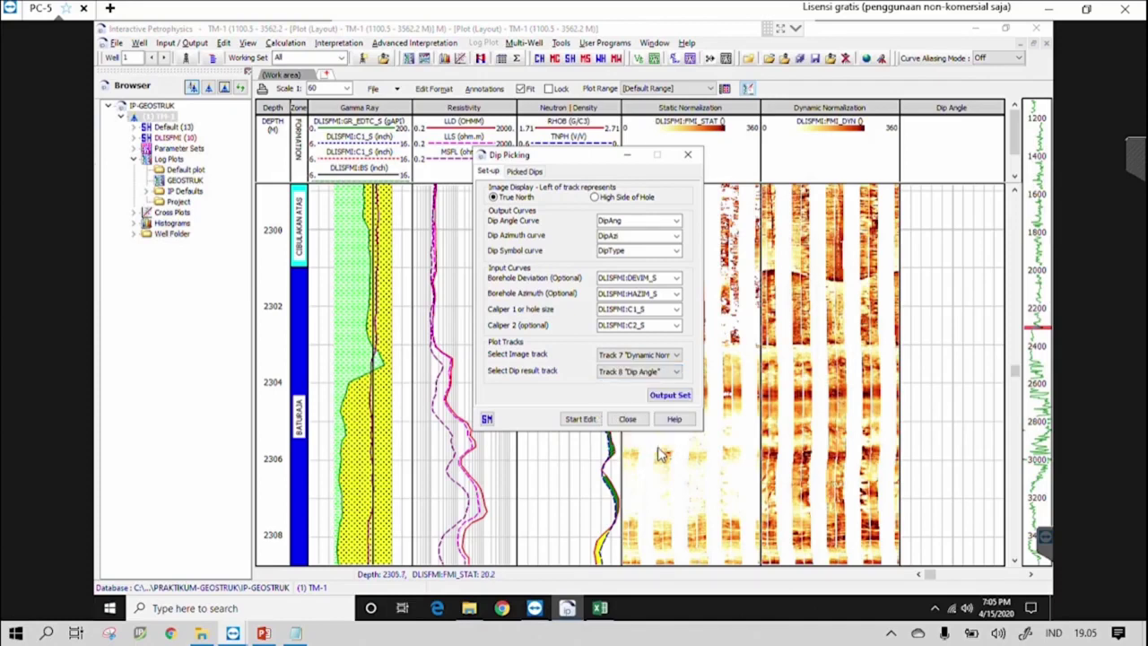
{"action": "left_click", "coordinate": [588, 423]}
{"action": "left_click", "coordinate": [581, 420]}
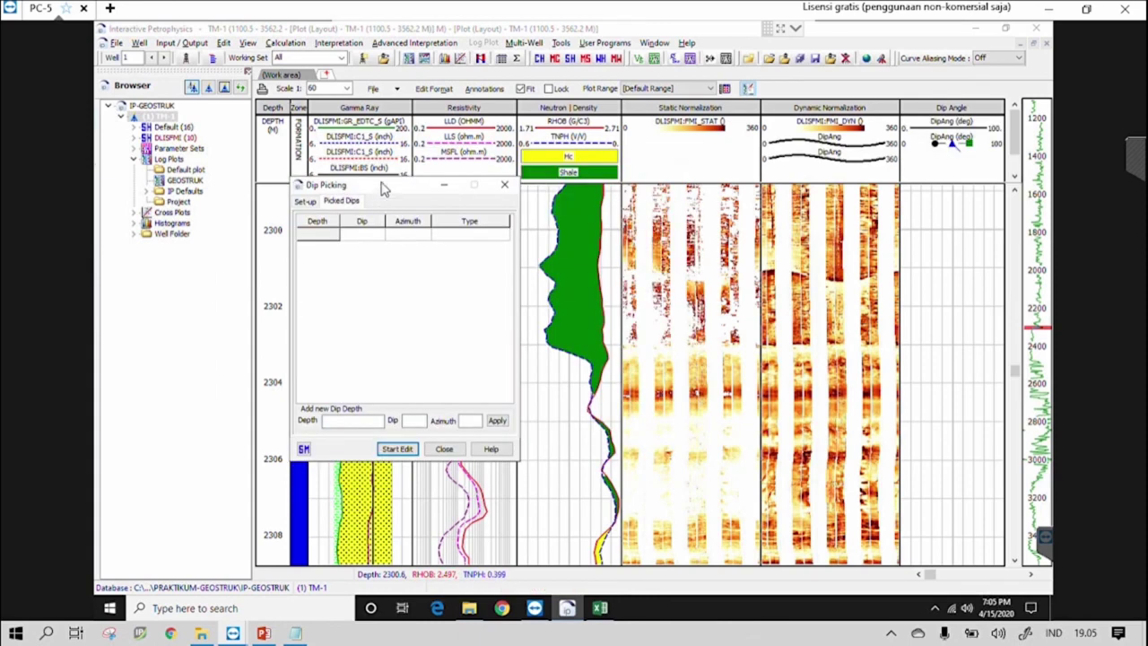
Step: Hide the Neutron | Density and Resistivity tracks and move the Dip Picking window clear of the Dip Angle track
{"action": "left_click_drag", "start_coordinate": [385, 191], "coordinate": [560, 211]}
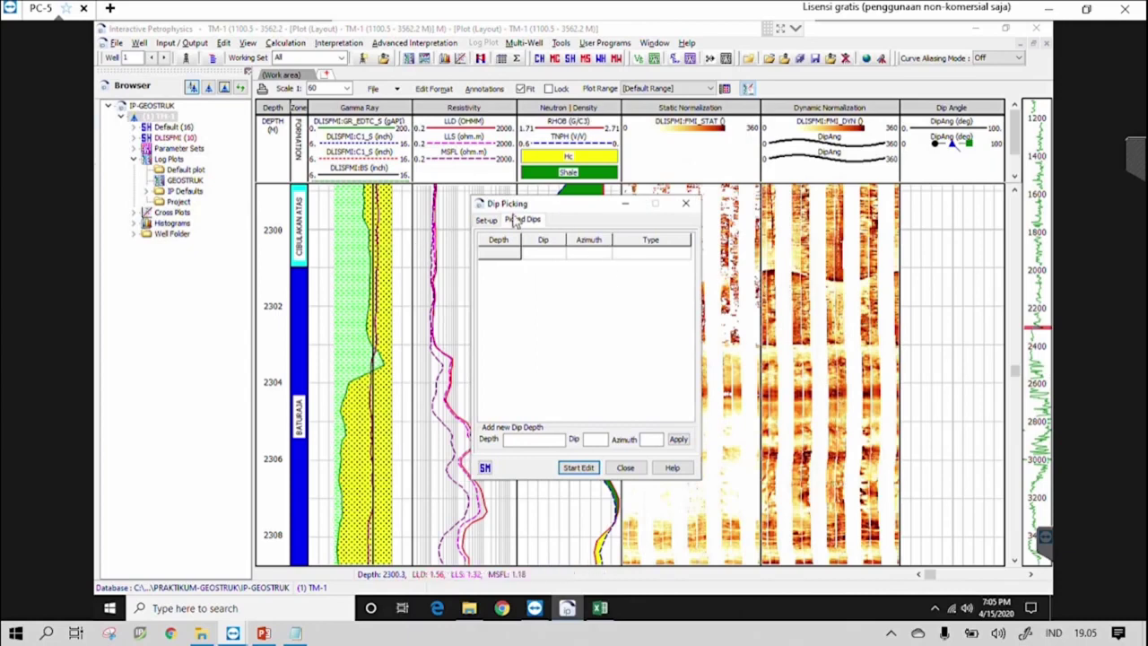
{"action": "left_click_drag", "start_coordinate": [557, 211], "coordinate": [892, 267]}
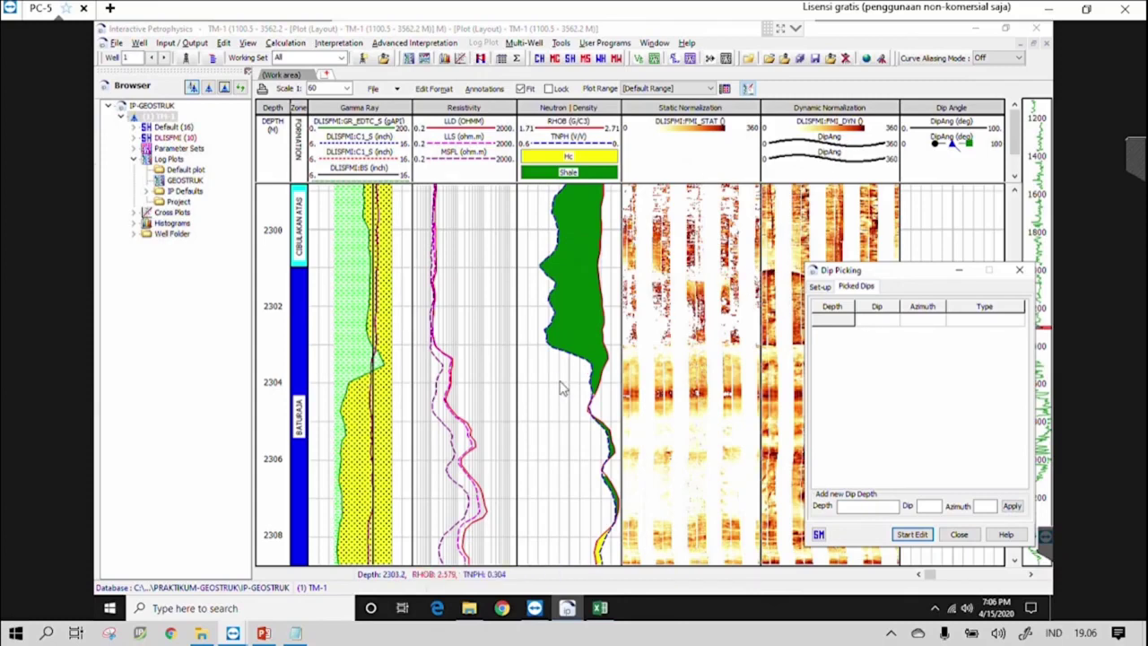
{"action": "right_click", "coordinate": [535, 332]}
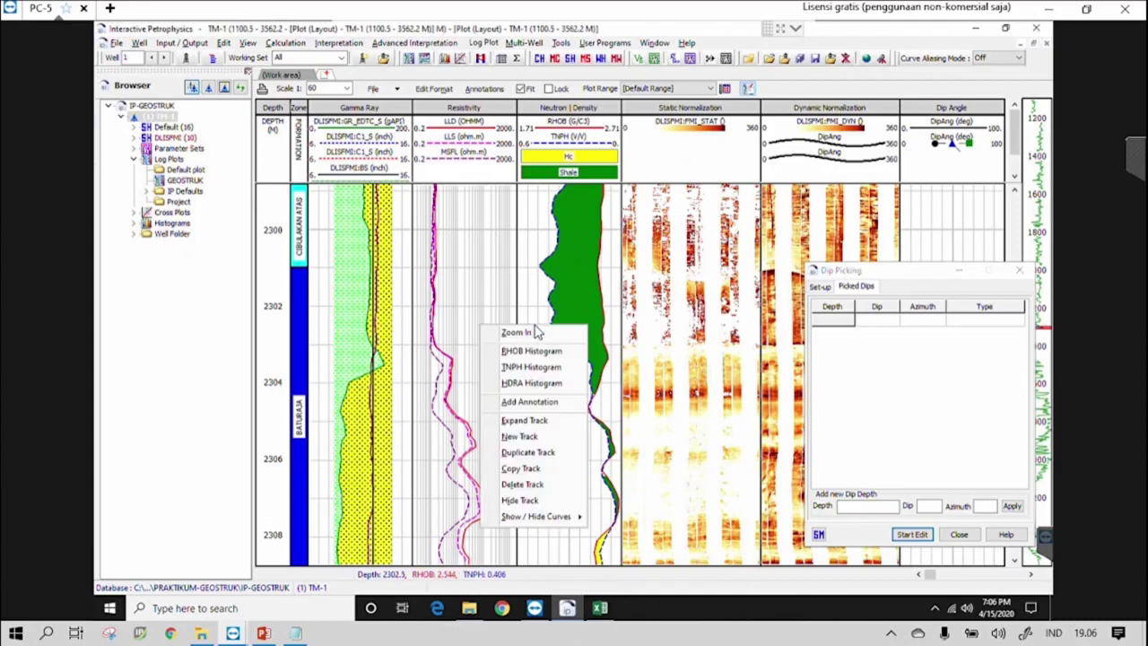
{"action": "left_click", "coordinate": [519, 502]}
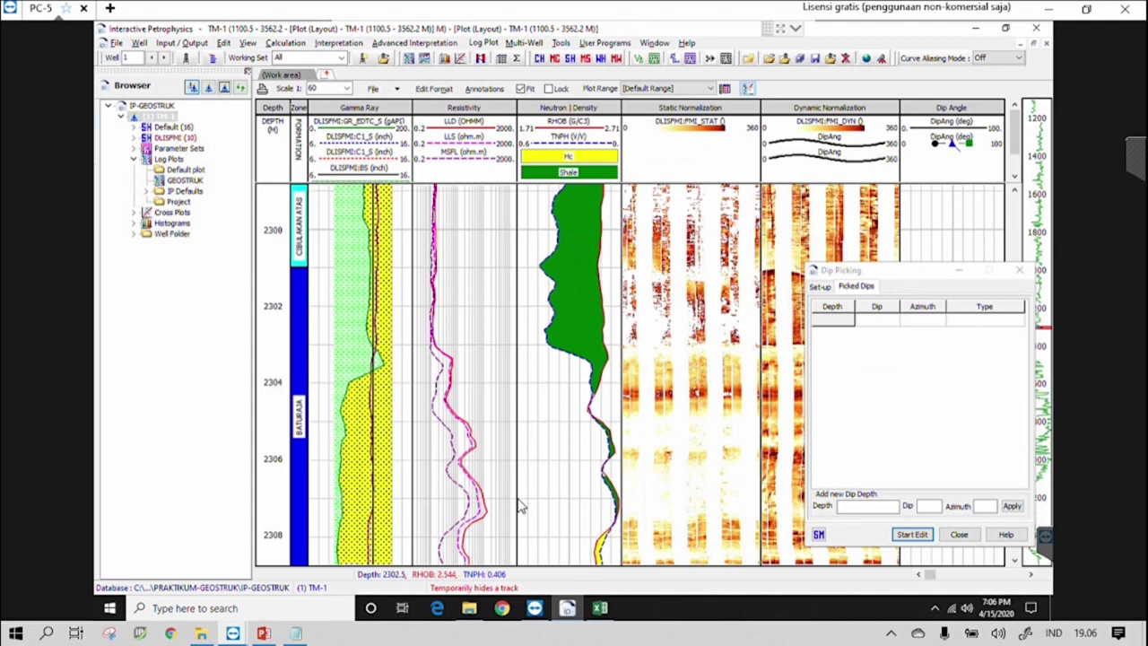
{"action": "right_click", "coordinate": [431, 255]}
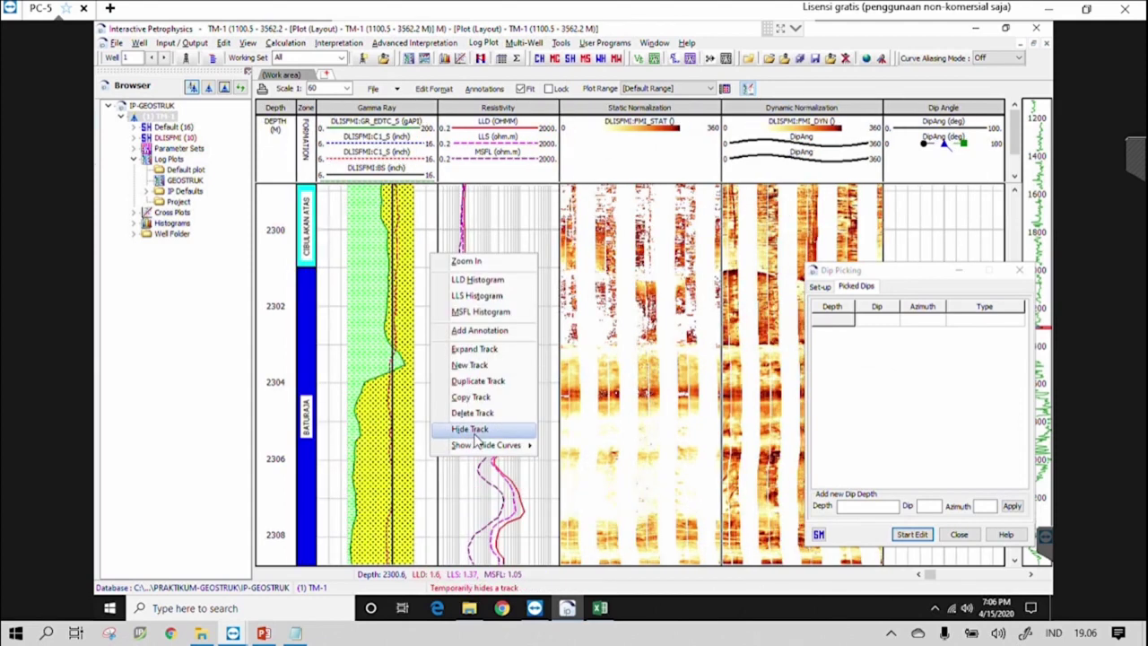
{"action": "left_click", "coordinate": [475, 433]}
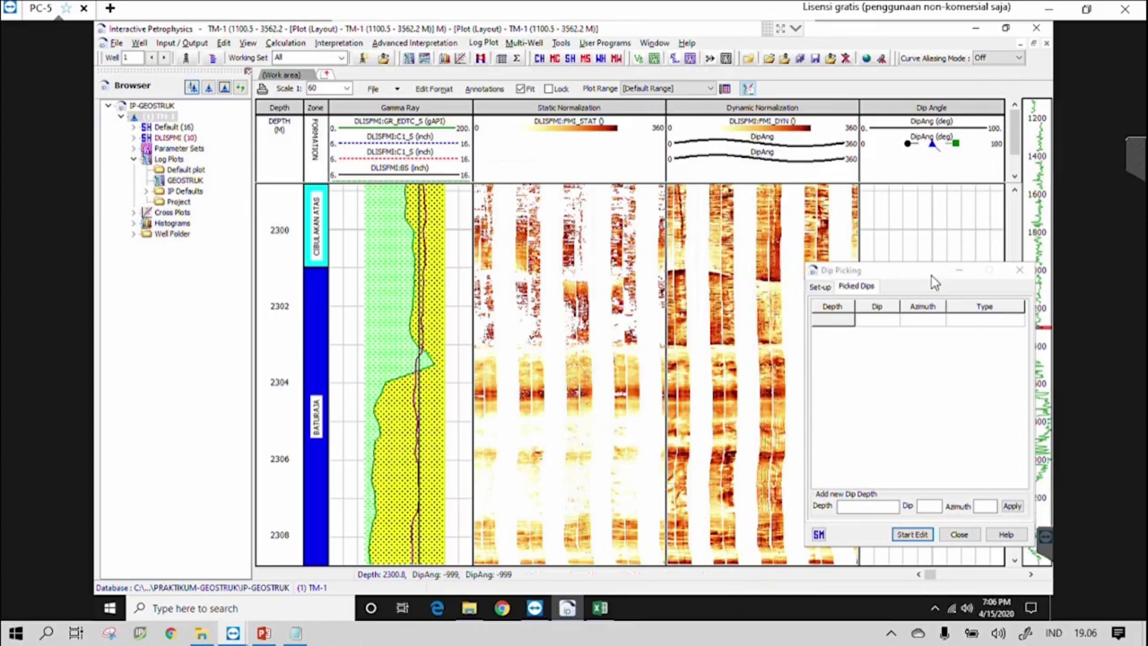
{"action": "left_click_drag", "start_coordinate": [913, 283], "coordinate": [728, 352]}
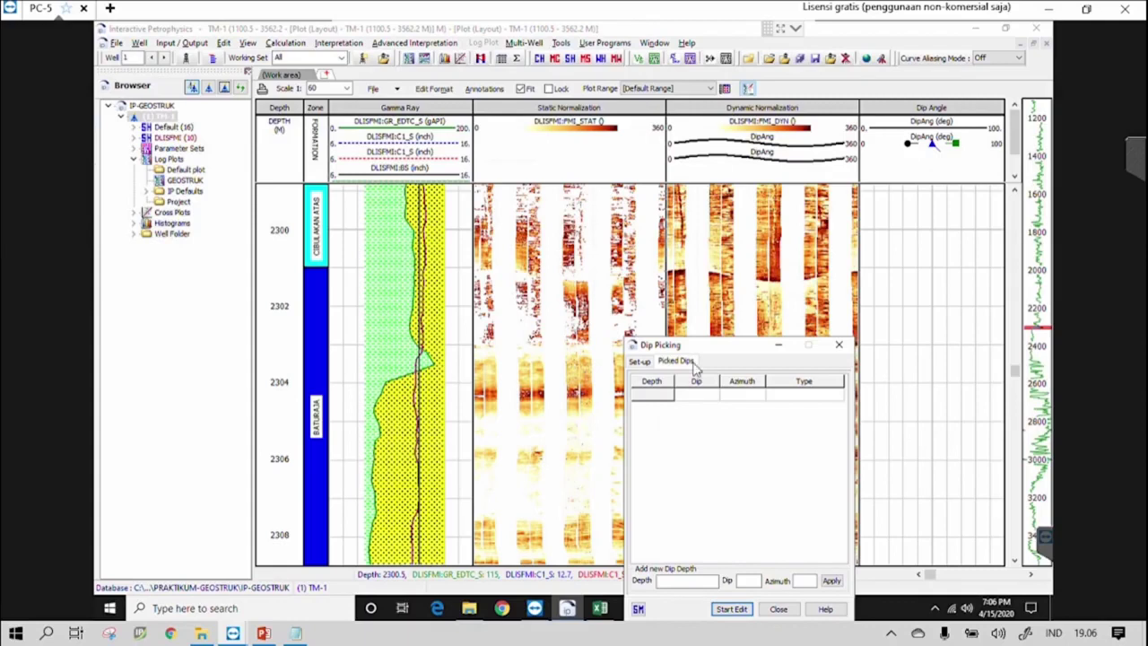
Step: Set the log plot's vertical scale to 20 and move the Dip Picking window clear of both image tracks
{"action": "left_click_drag", "start_coordinate": [704, 348], "coordinate": [500, 224]}
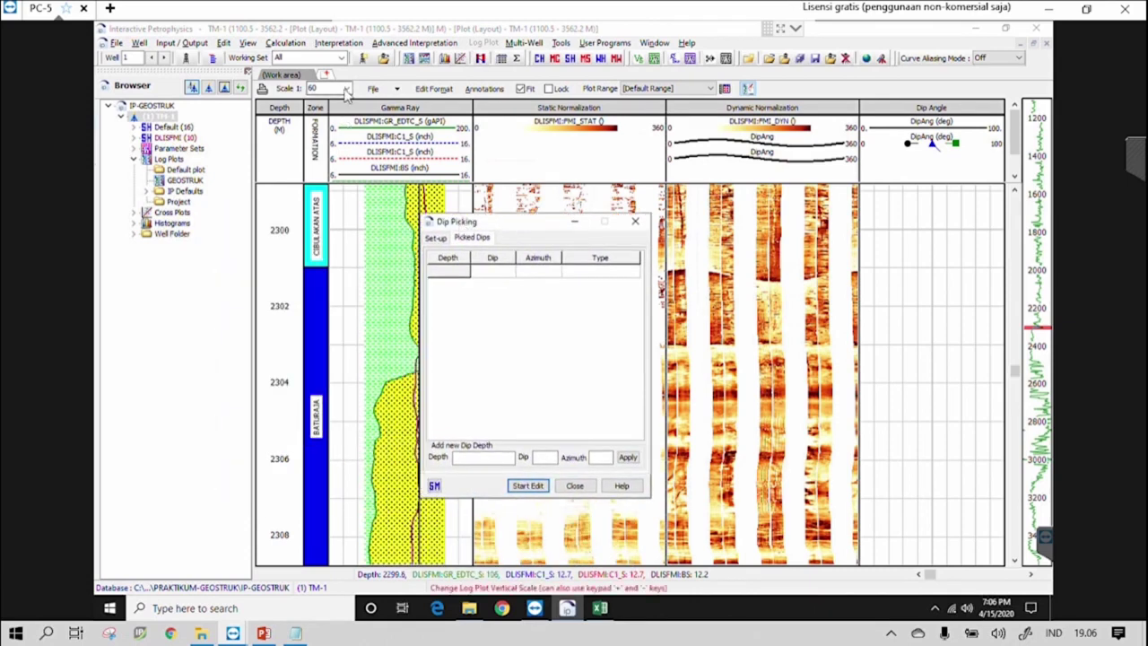
{"action": "left_click", "coordinate": [347, 90]}
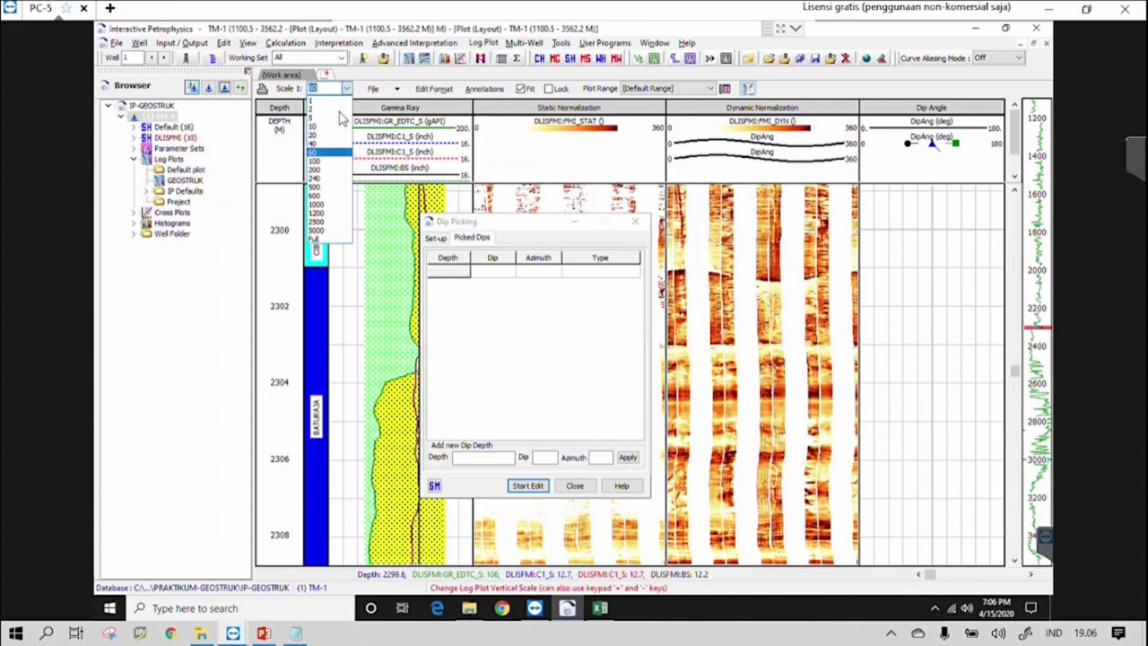
{"action": "left_click", "coordinate": [329, 132]}
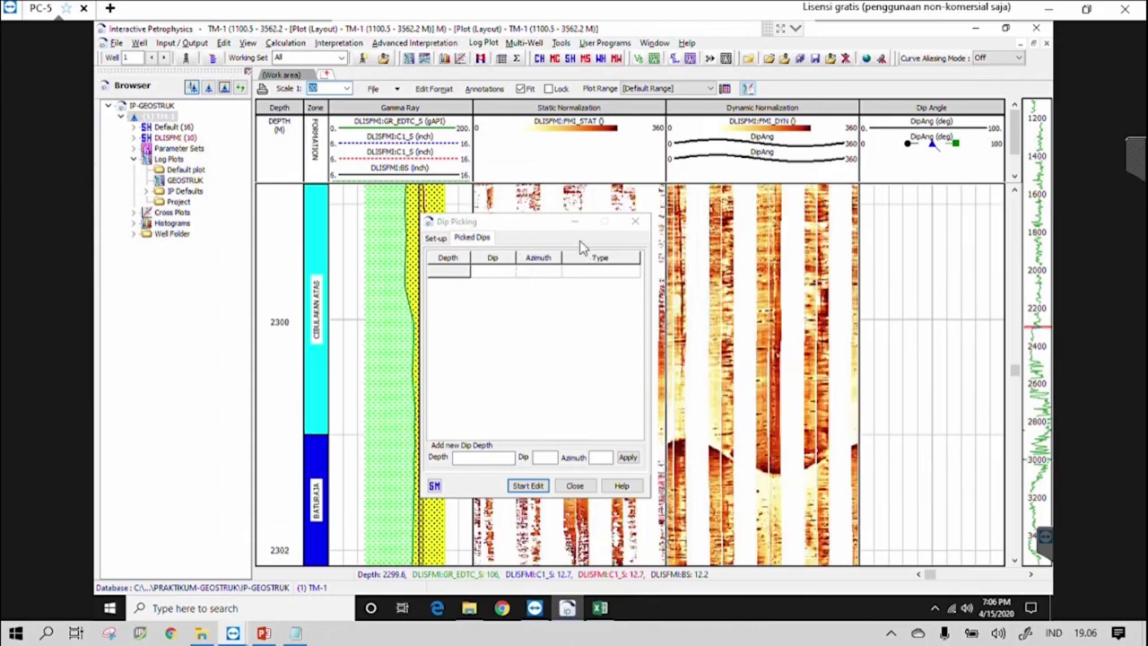
{"action": "left_click", "coordinate": [535, 232]}
{"action": "left_click_drag", "start_coordinate": [535, 232], "coordinate": [285, 246]}
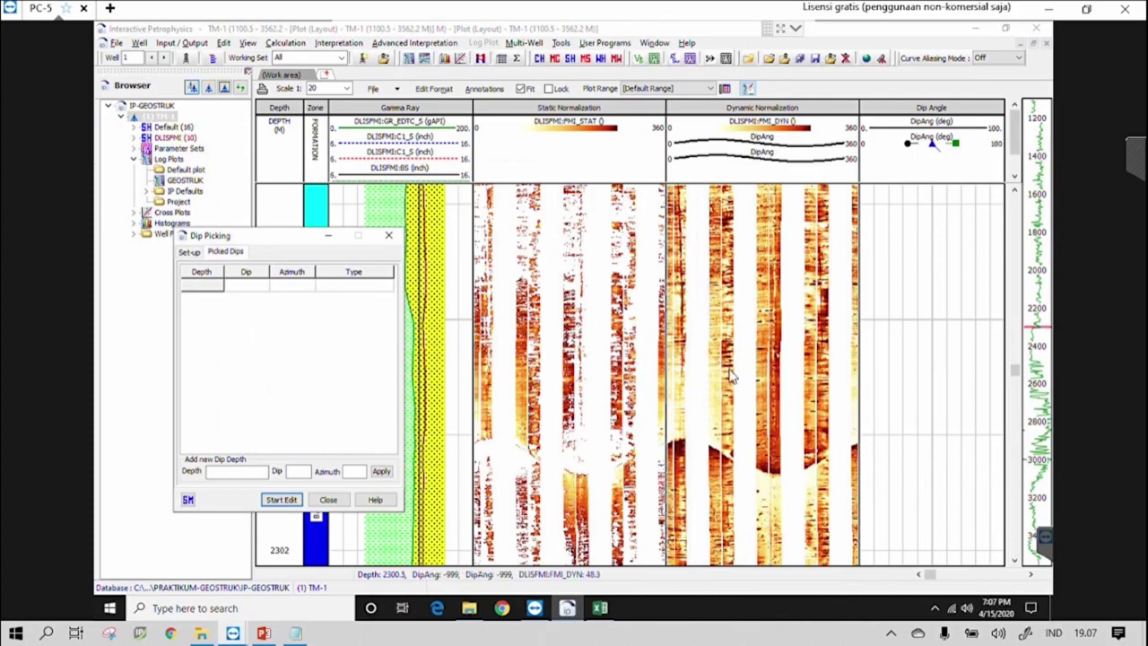
Step: Pick a dip along the sharp boundary at about 2301.24 m on the dynamic image, with about 42.5° dip and 214° azimuth
{"action": "scroll", "coordinate": [731, 377], "scroll_direction": "down", "scroll_amount": 2}
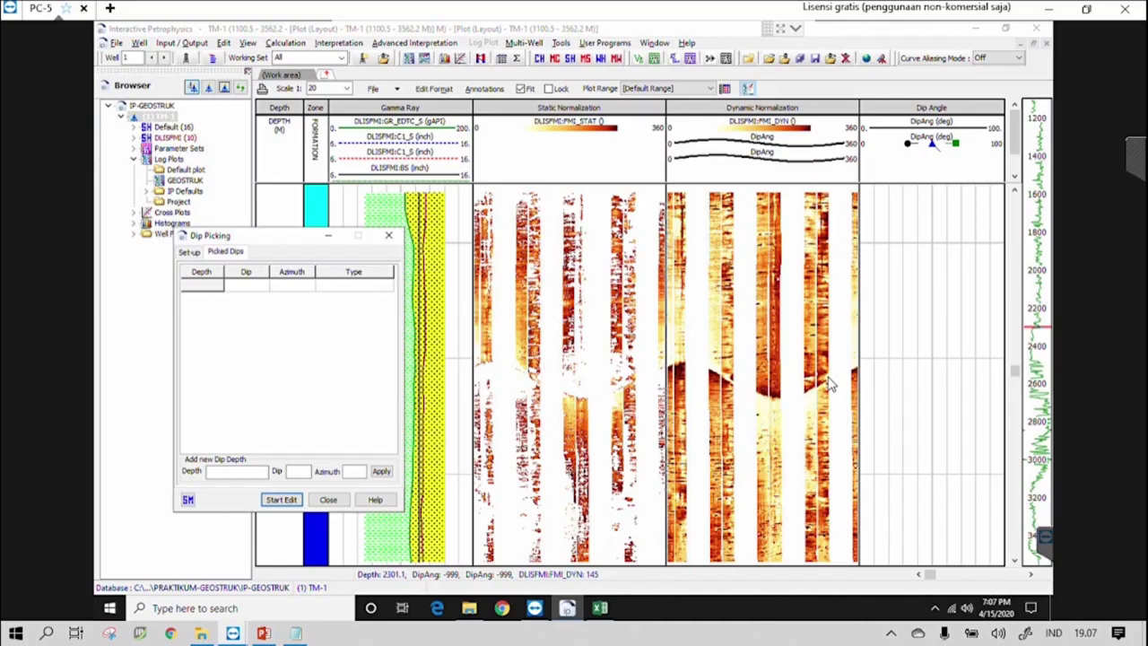
{"action": "left_click", "coordinate": [734, 401]}
{"action": "left_click_drag", "start_coordinate": [734, 399], "coordinate": [688, 372]}
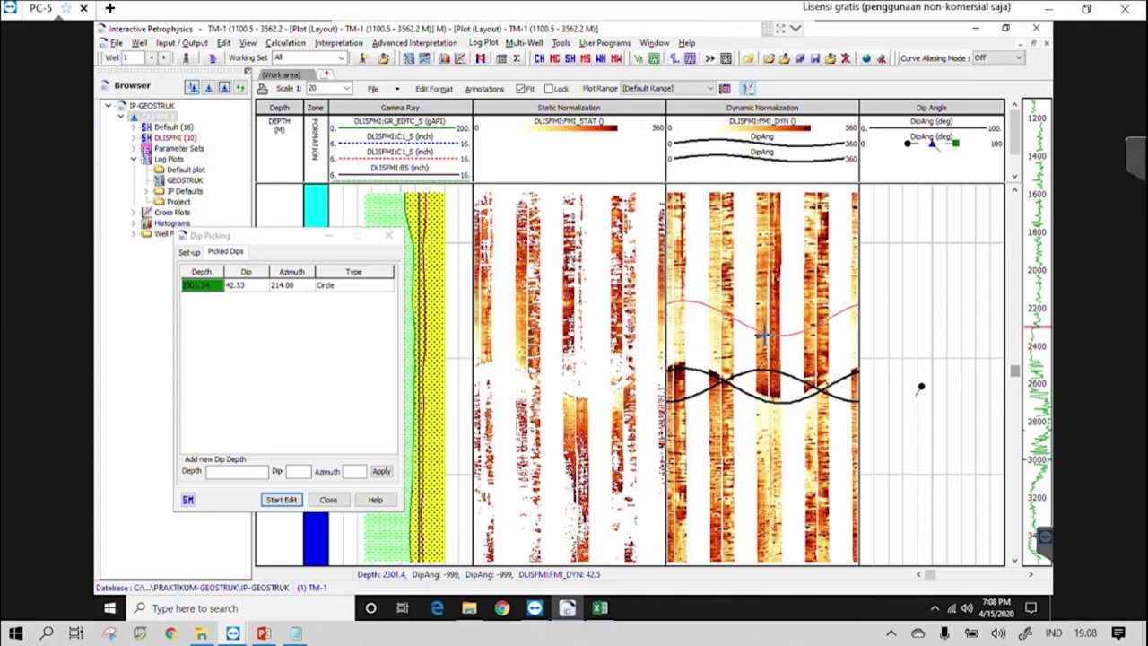
Step: Shift the picked dip up to about 2300.63 m and pick a second dip at about 2300.48 m with about 60.5° dip
{"action": "left_click", "coordinate": [765, 339]}
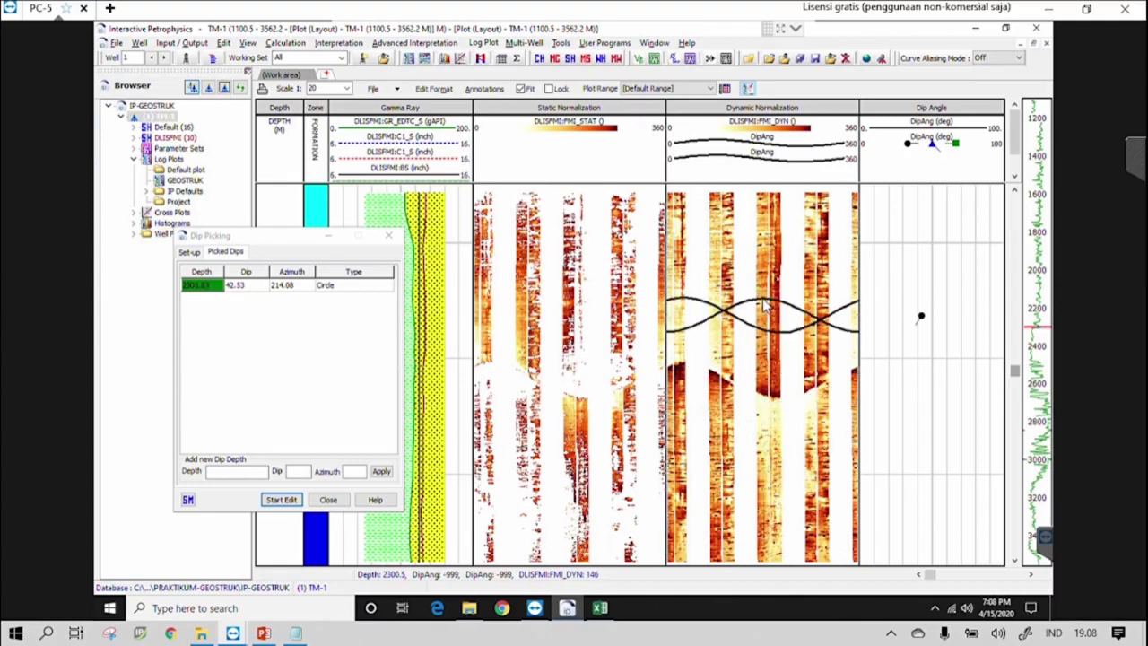
{"action": "left_click", "coordinate": [767, 330]}
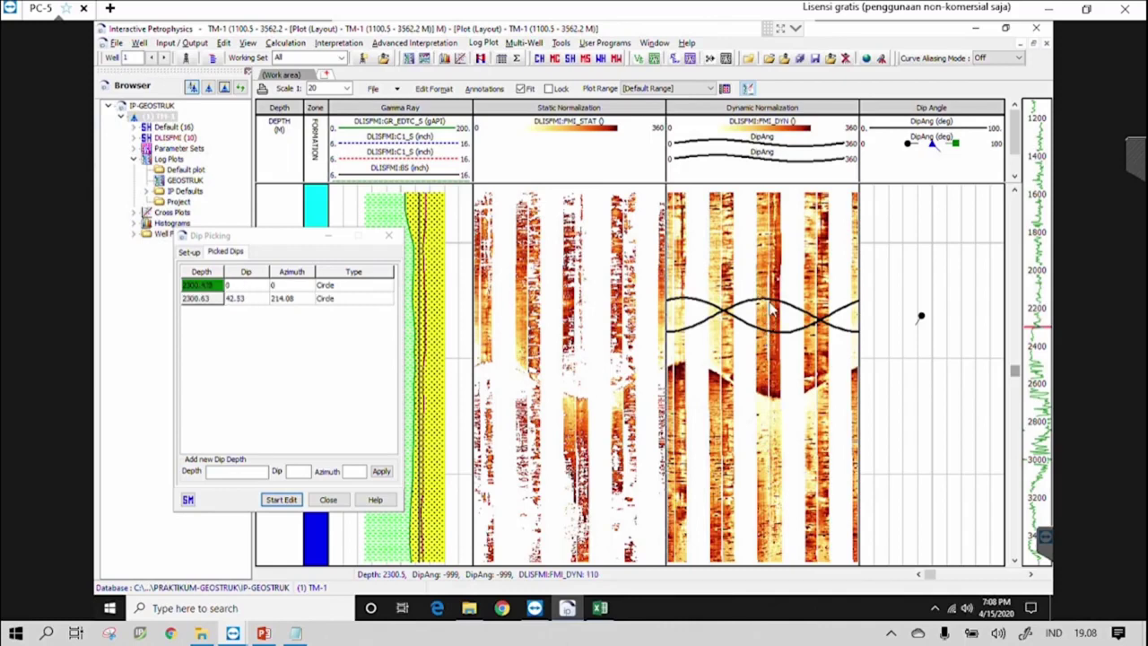
{"action": "left_click", "coordinate": [764, 368]}
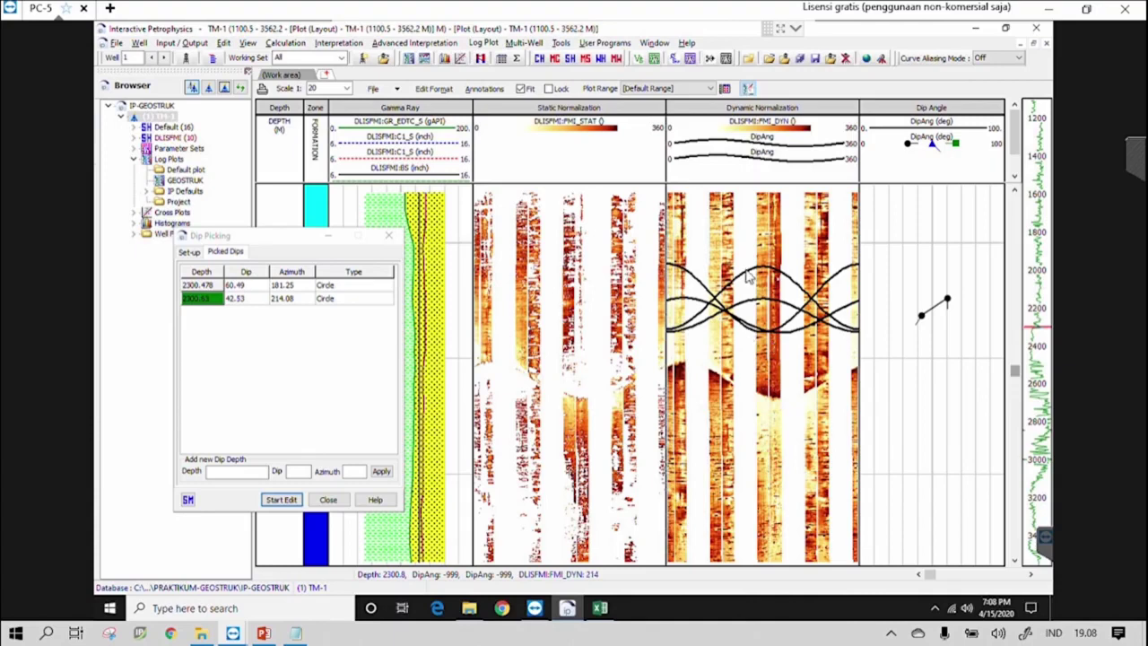
Step: Hide the first DipAng curve in the Dynamic Normalization track's format so each picked dip shows a single sinusoid
{"action": "double_click", "coordinate": [781, 168]}
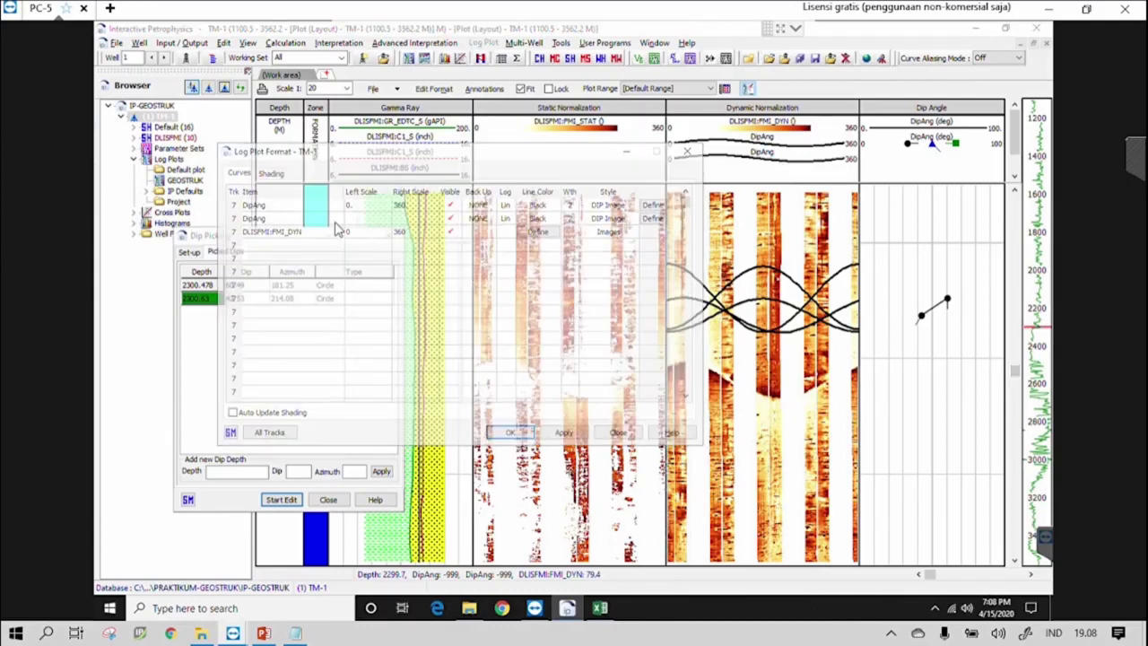
{"action": "left_click", "coordinate": [452, 206]}
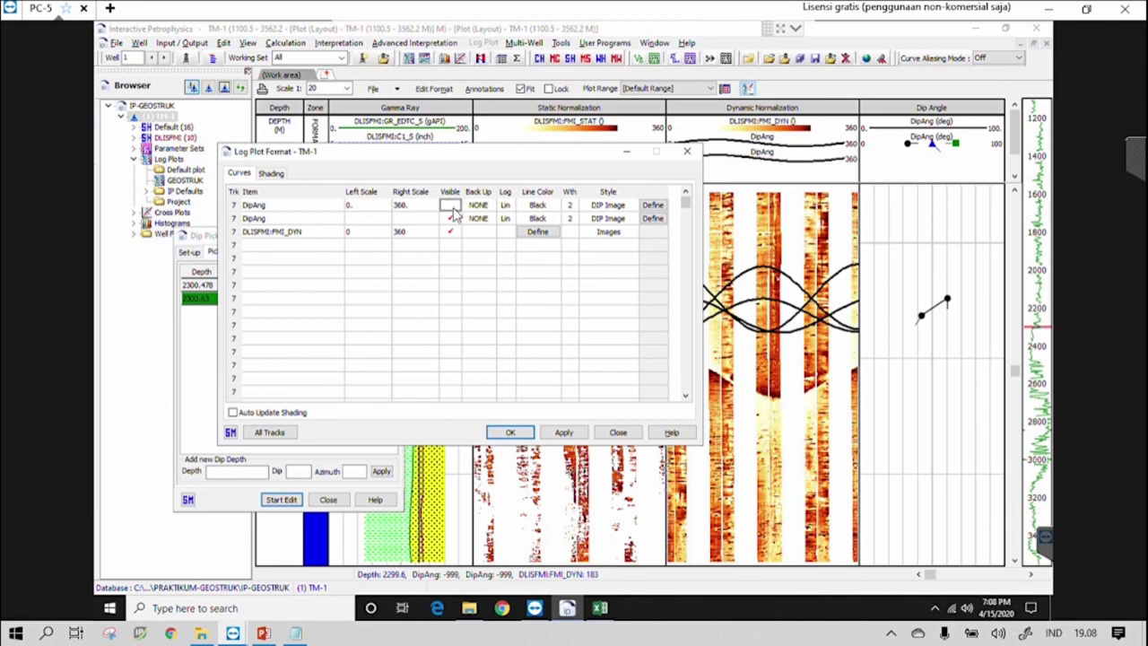
{"action": "left_click", "coordinate": [564, 433]}
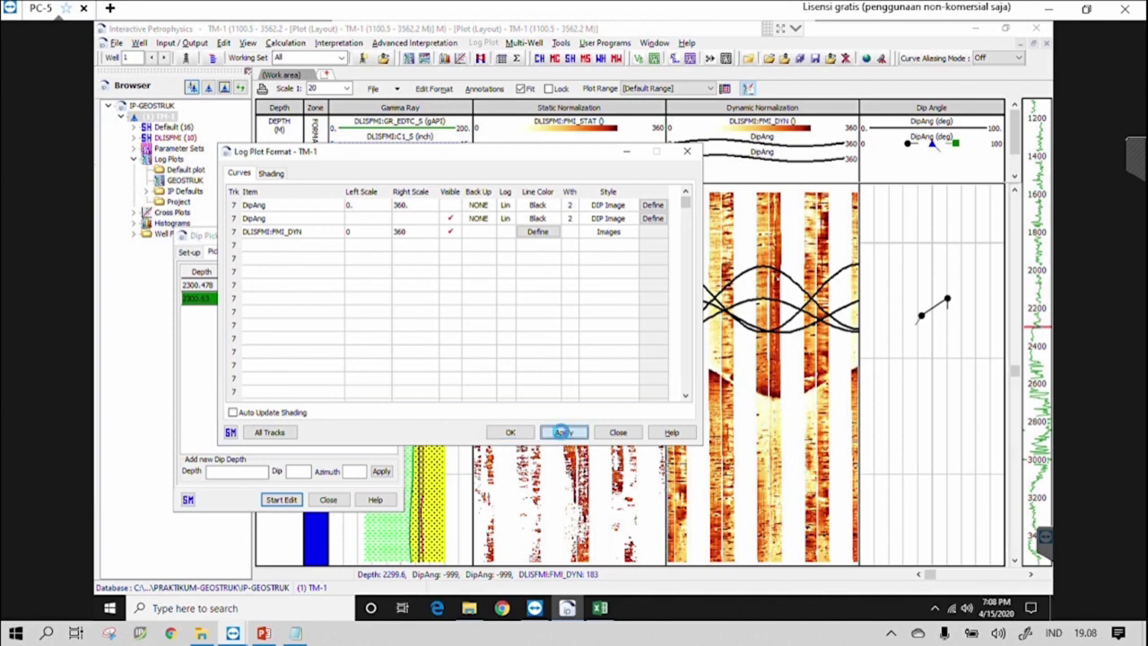
{"action": "left_click", "coordinate": [508, 433]}
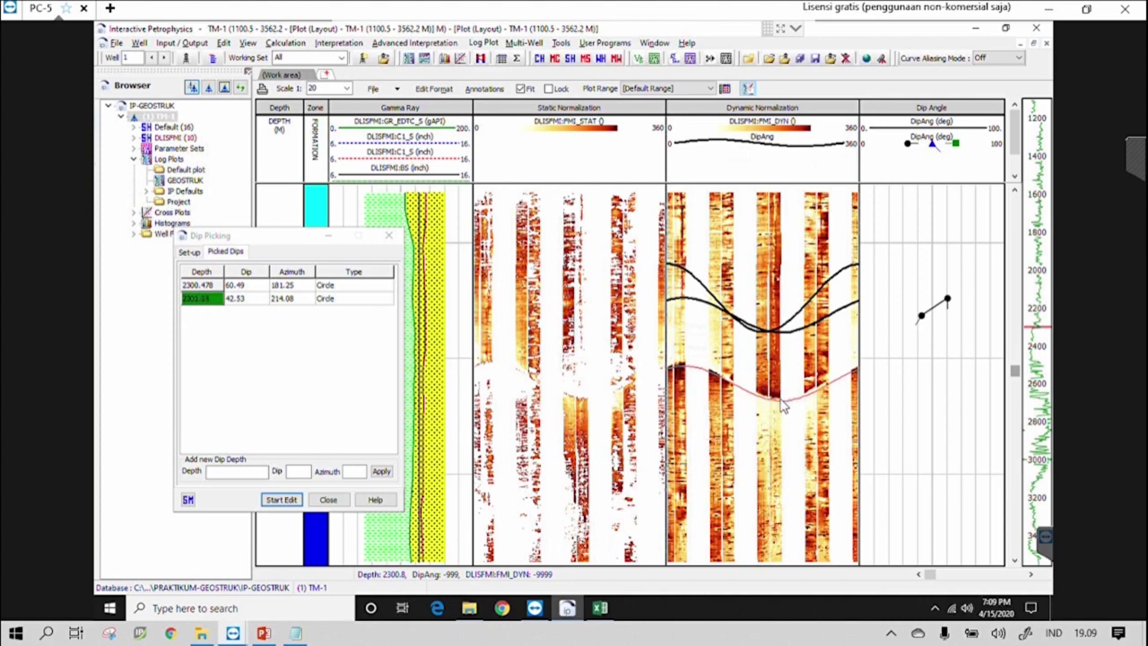
Step: Move the 42.53° dip back onto the boundary at about 2301.24 m and set its type to Triangle
{"action": "left_click", "coordinate": [782, 406]}
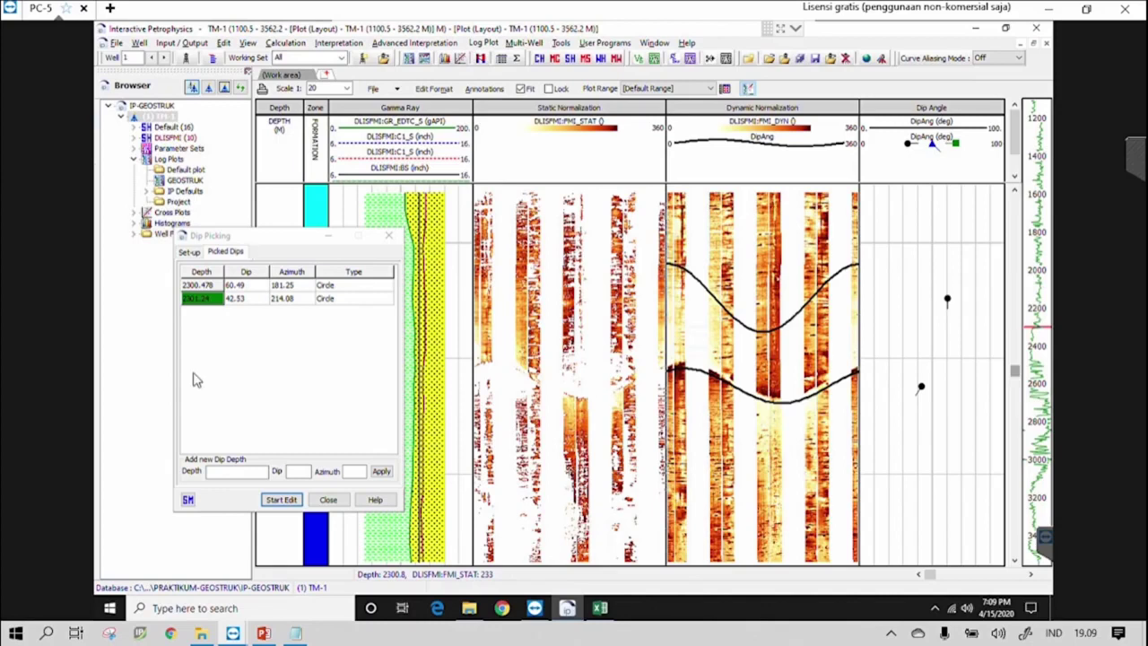
{"action": "left_click", "coordinate": [384, 301]}
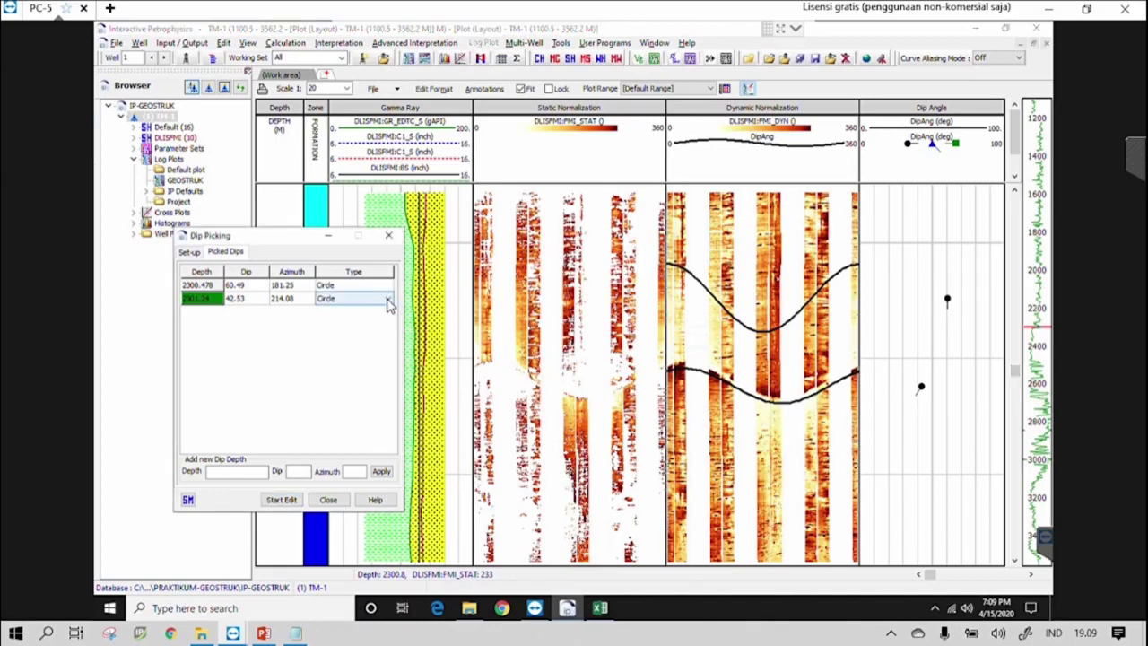
{"action": "left_click", "coordinate": [389, 301]}
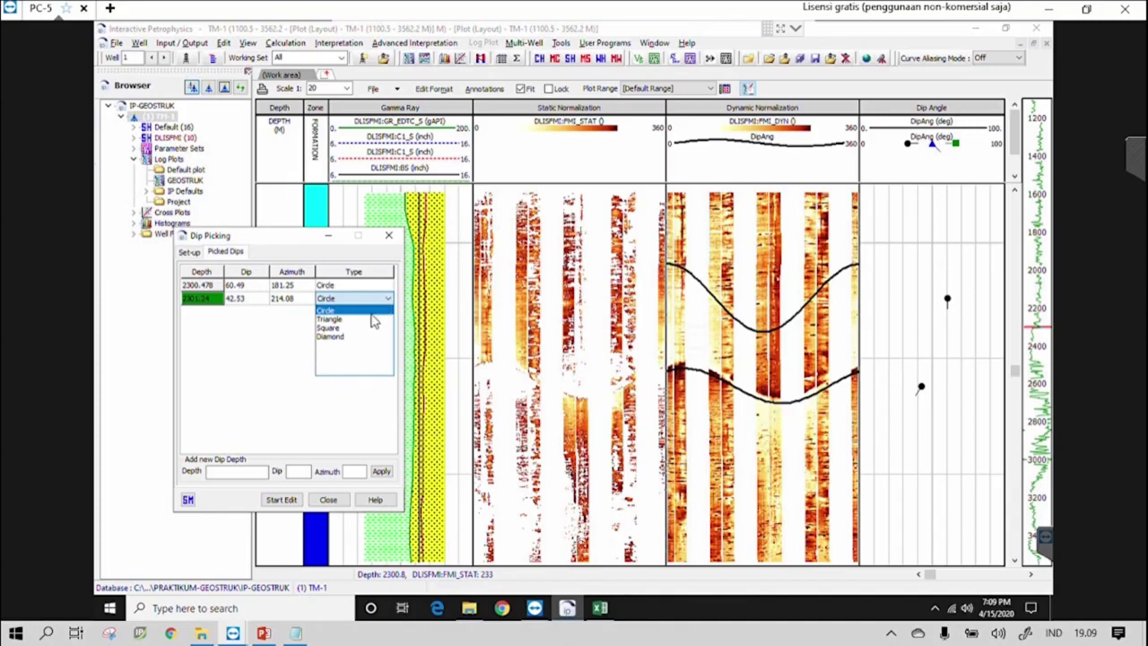
{"action": "left_click", "coordinate": [351, 321]}
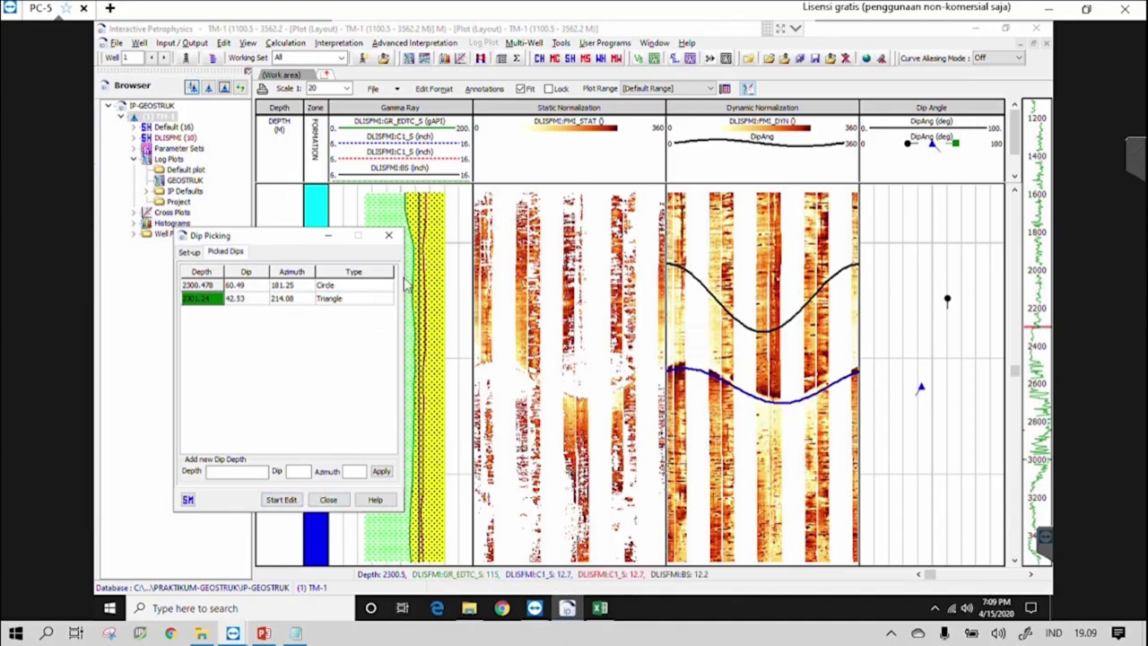
Step: Try the Diamond type for the dip at 2301.24 m and set the type back to Circle
{"action": "left_click", "coordinate": [389, 301]}
{"action": "left_click", "coordinate": [390, 300]}
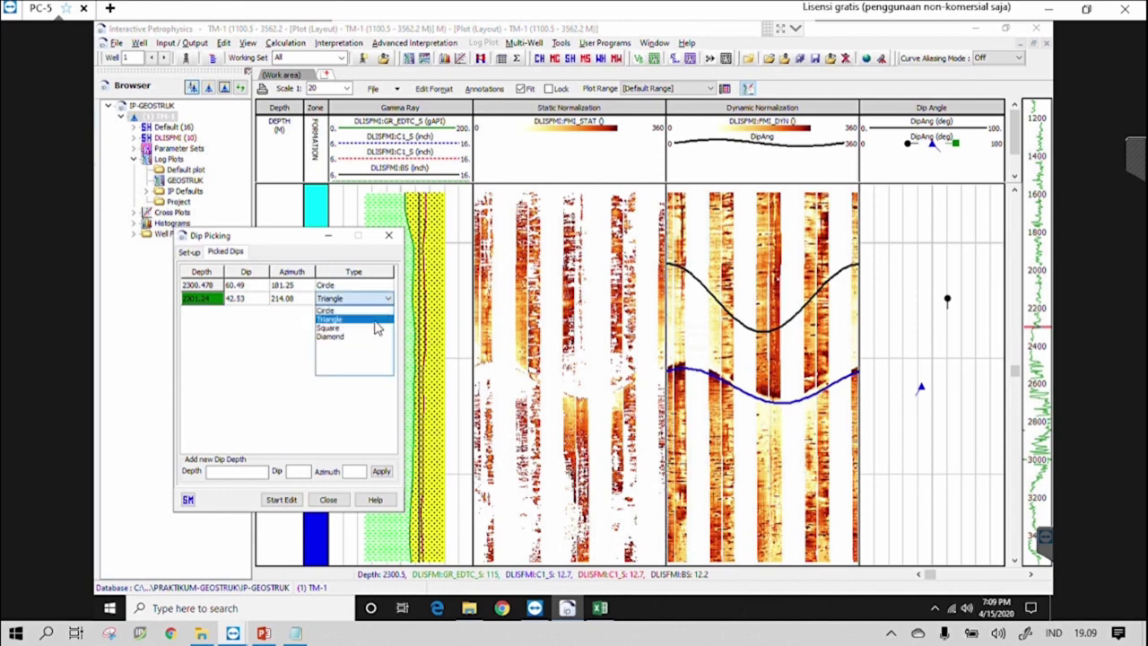
{"action": "left_click", "coordinate": [331, 339]}
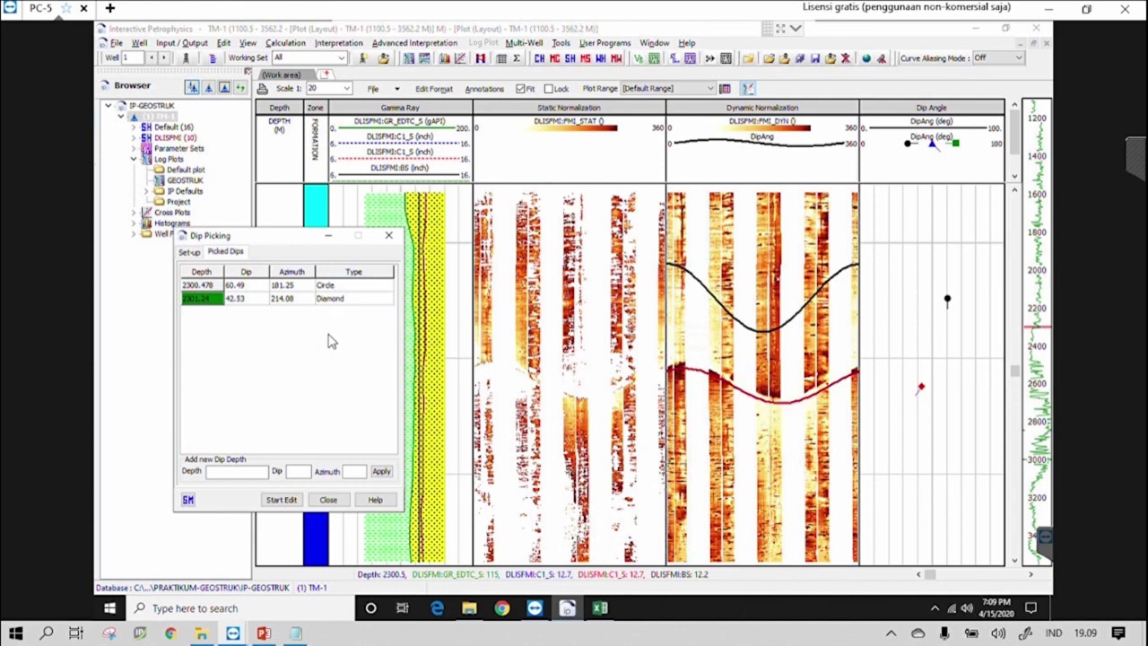
{"action": "left_click", "coordinate": [362, 298]}
{"action": "left_click", "coordinate": [362, 300]}
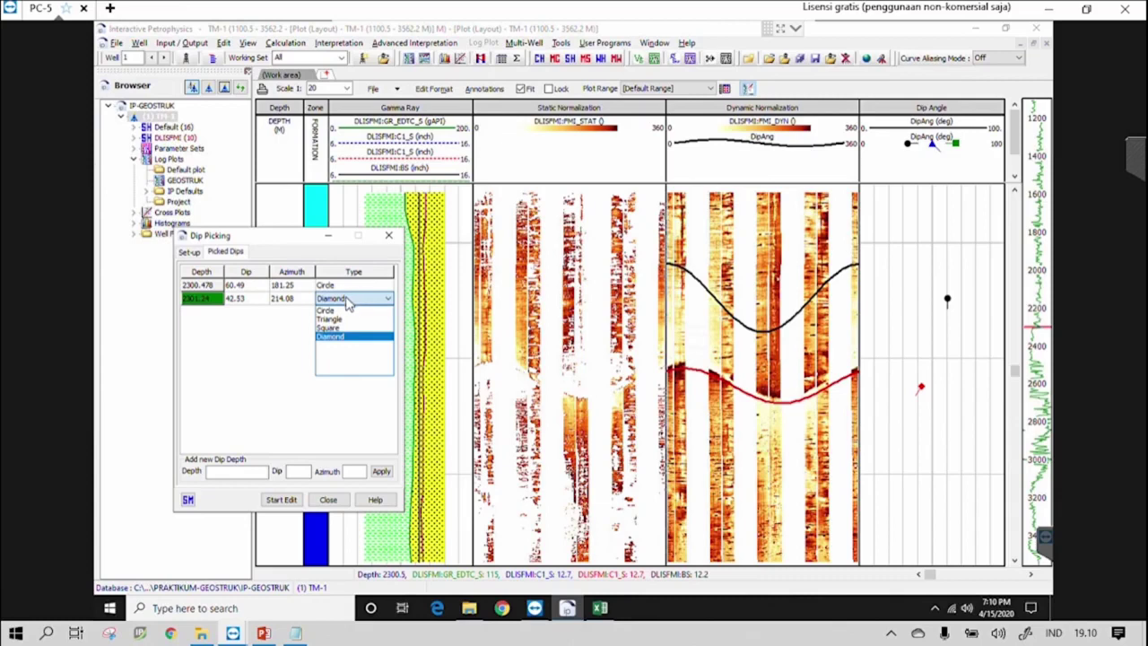
{"action": "left_click", "coordinate": [341, 312]}
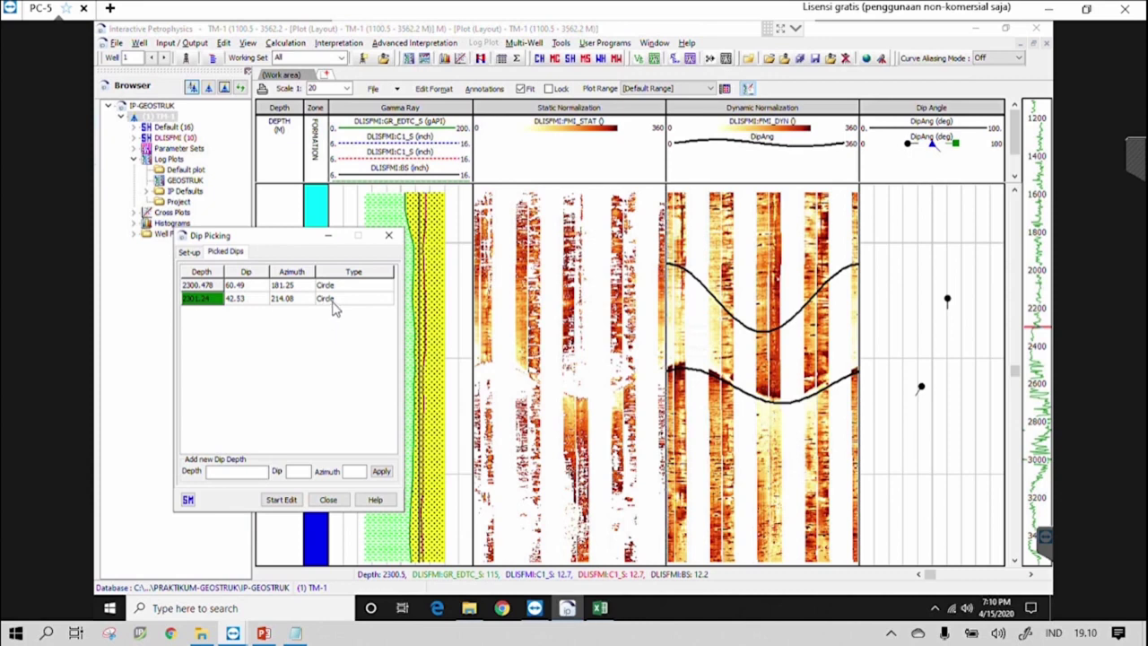
Step: Select the upper and lower dip curves in turn to check their entries in the picked dips table
{"action": "left_click", "coordinate": [759, 333]}
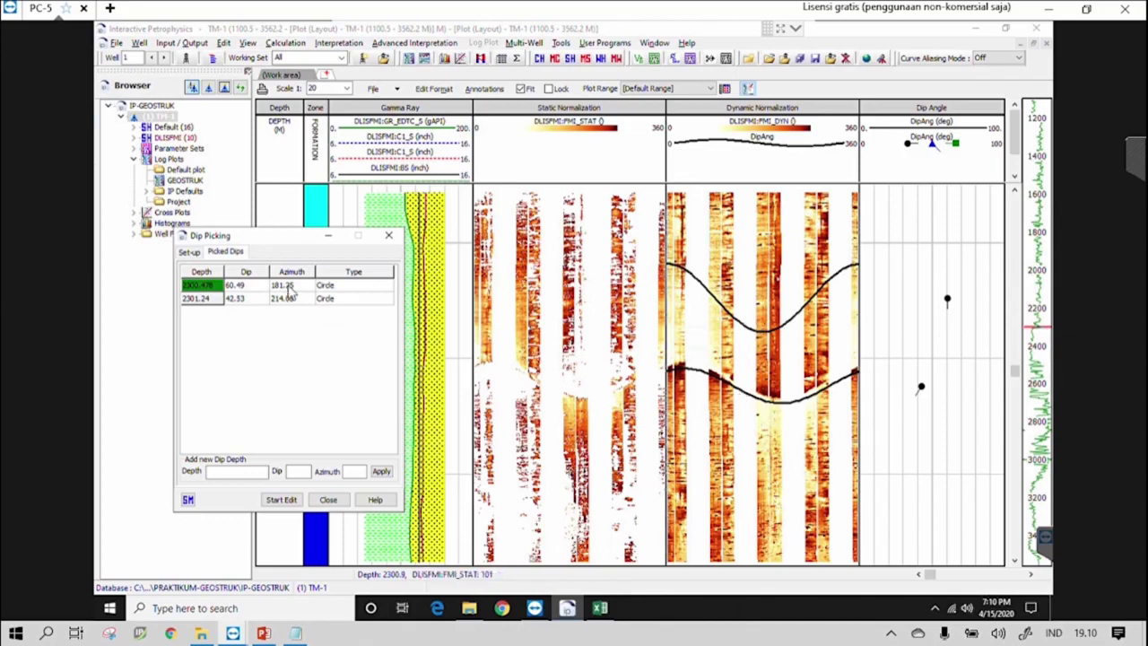
{"action": "left_click", "coordinate": [799, 403]}
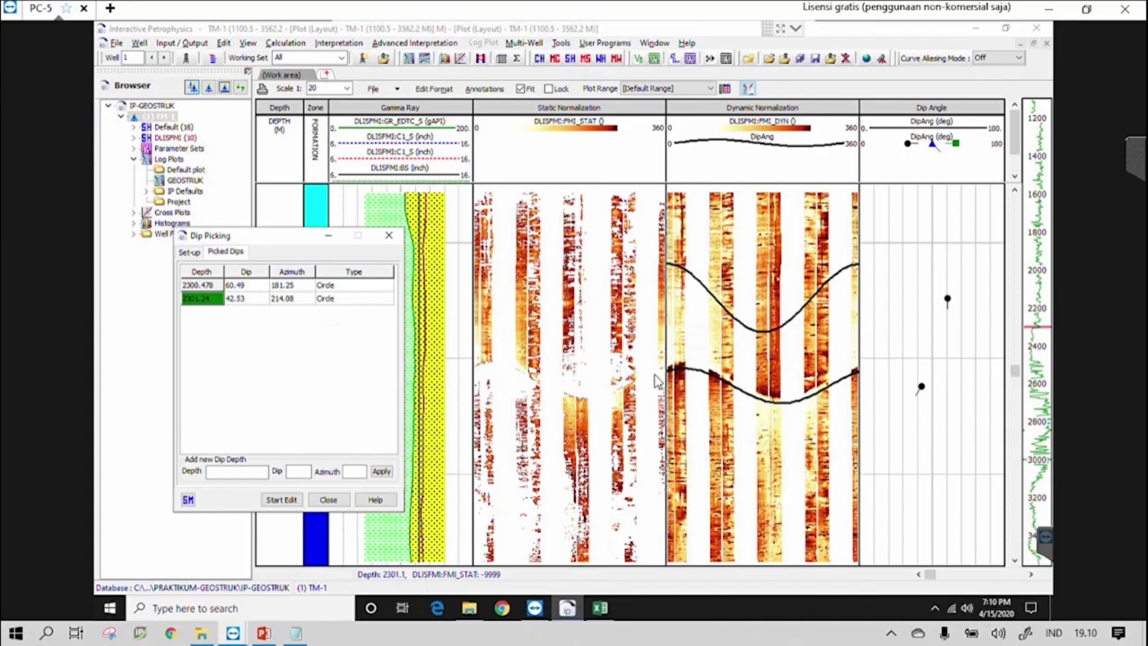
{"action": "left_click", "coordinate": [745, 332]}
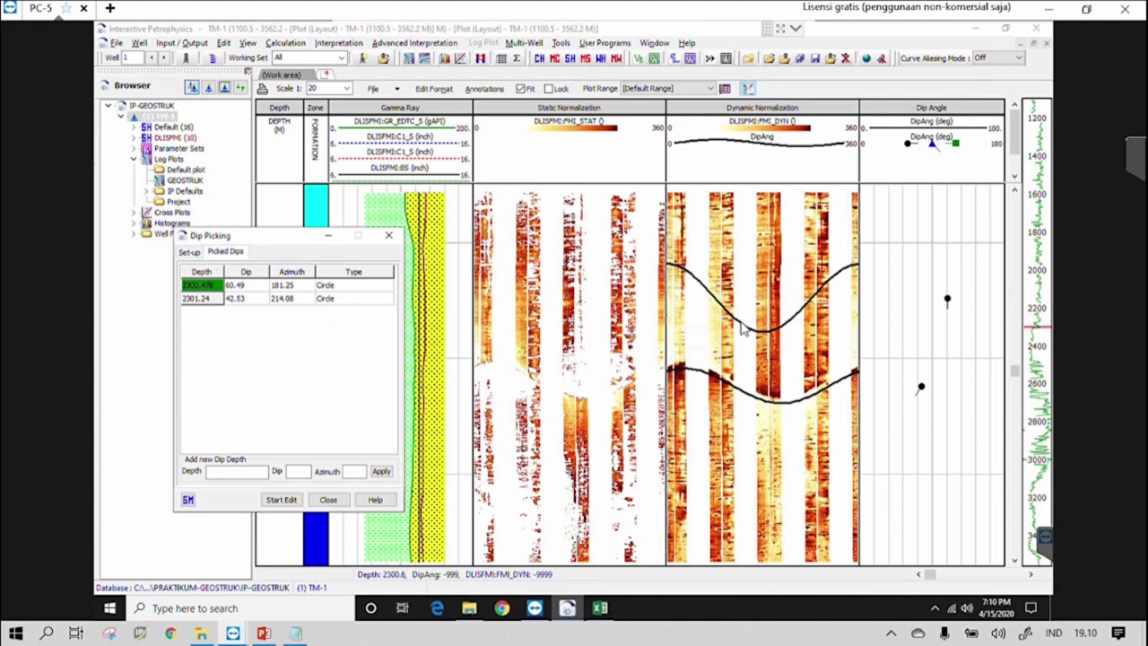
Step: Pick a trial dip at about 2300.63 m with about 39° dip and 136° azimuth, and delete it
{"action": "left_click", "coordinate": [741, 328]}
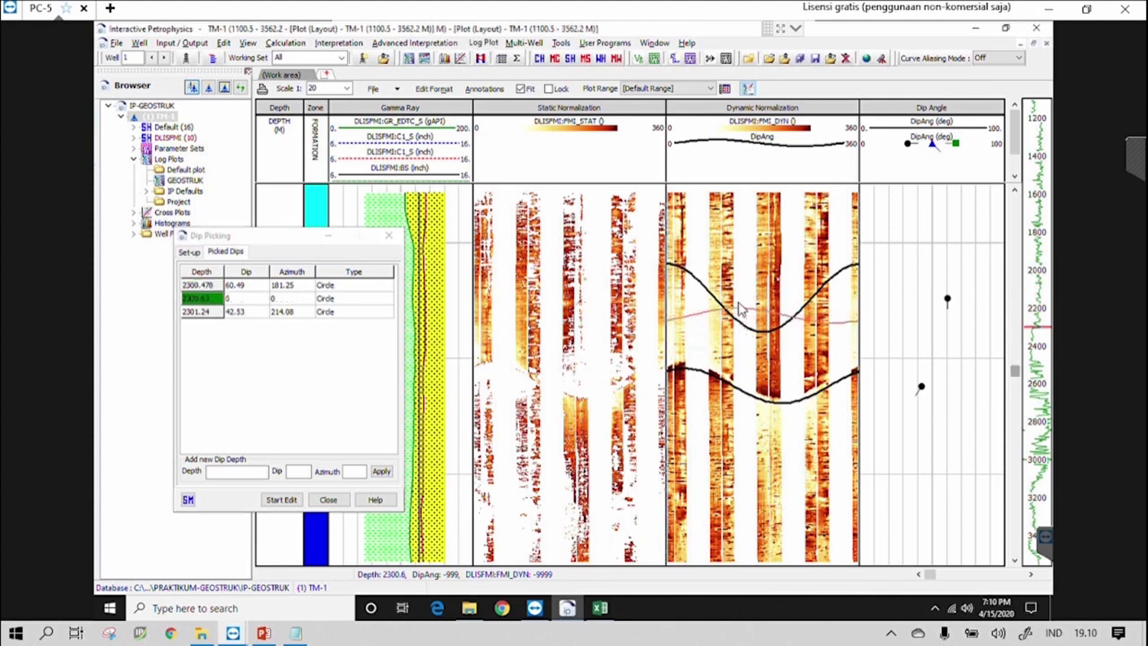
{"action": "left_click", "coordinate": [737, 330]}
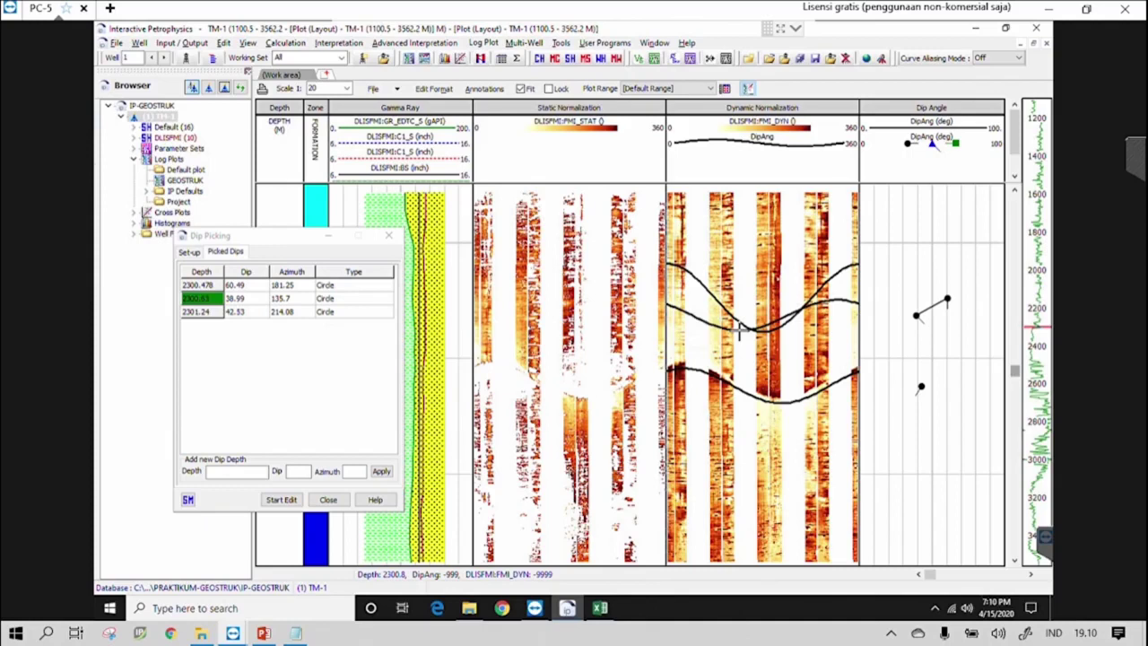
{"action": "key", "text": "Delete"}
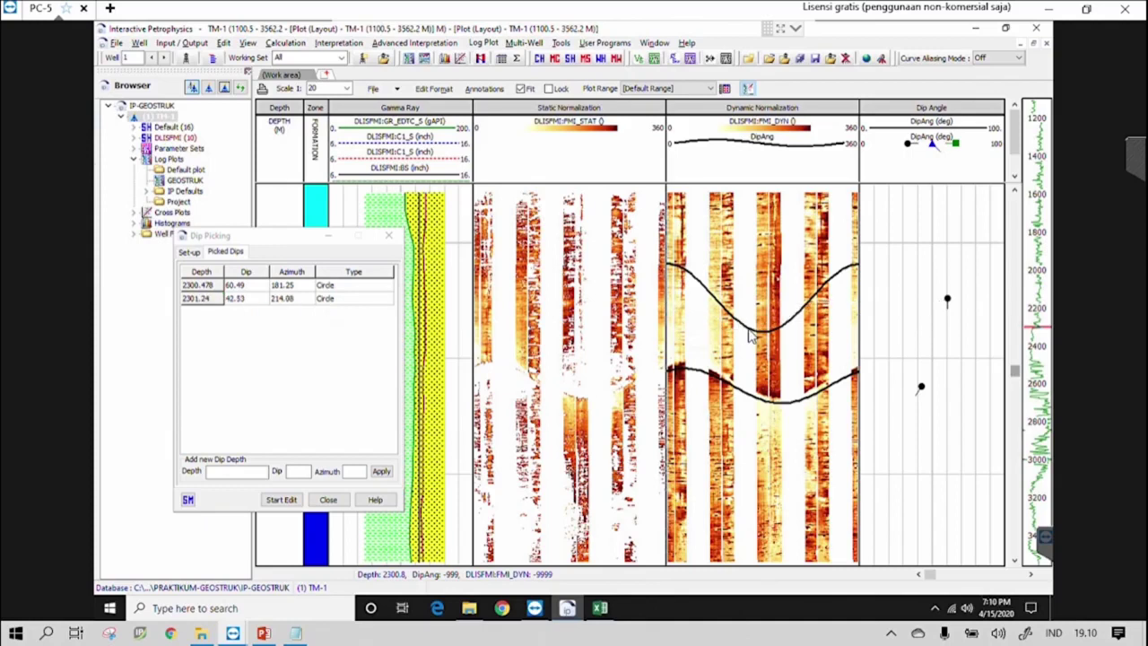
Step: Pick a trial dip at about 2300.78 m between the two curves, reshape it to about 58° dip, and delete it
{"action": "left_click", "coordinate": [760, 337]}
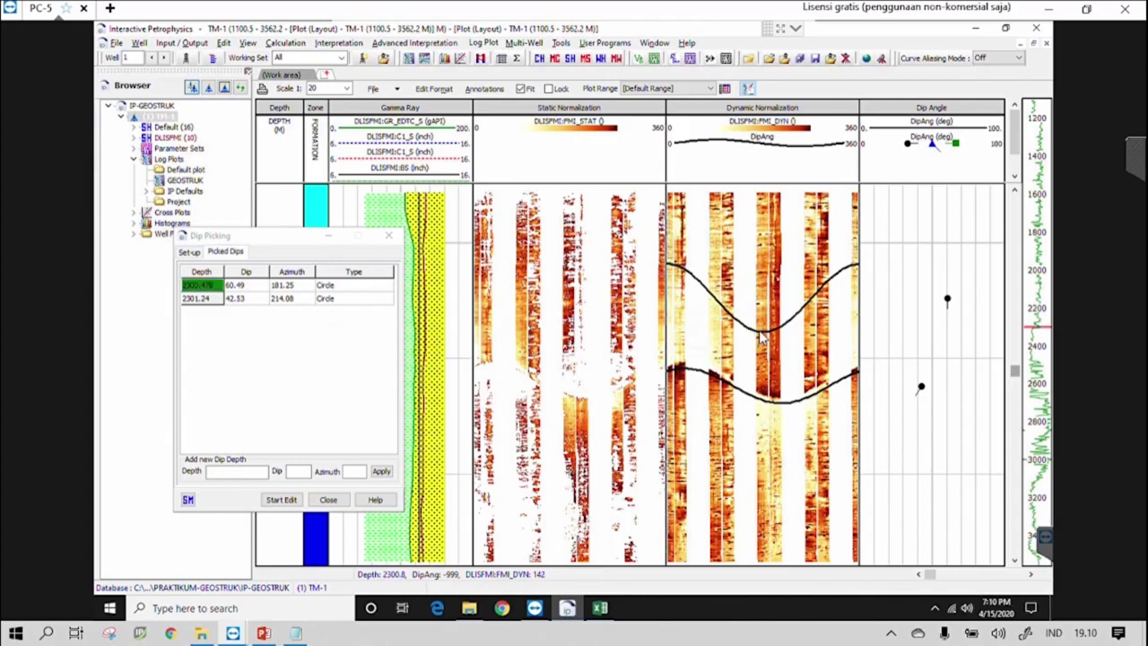
{"action": "left_click", "coordinate": [761, 307]}
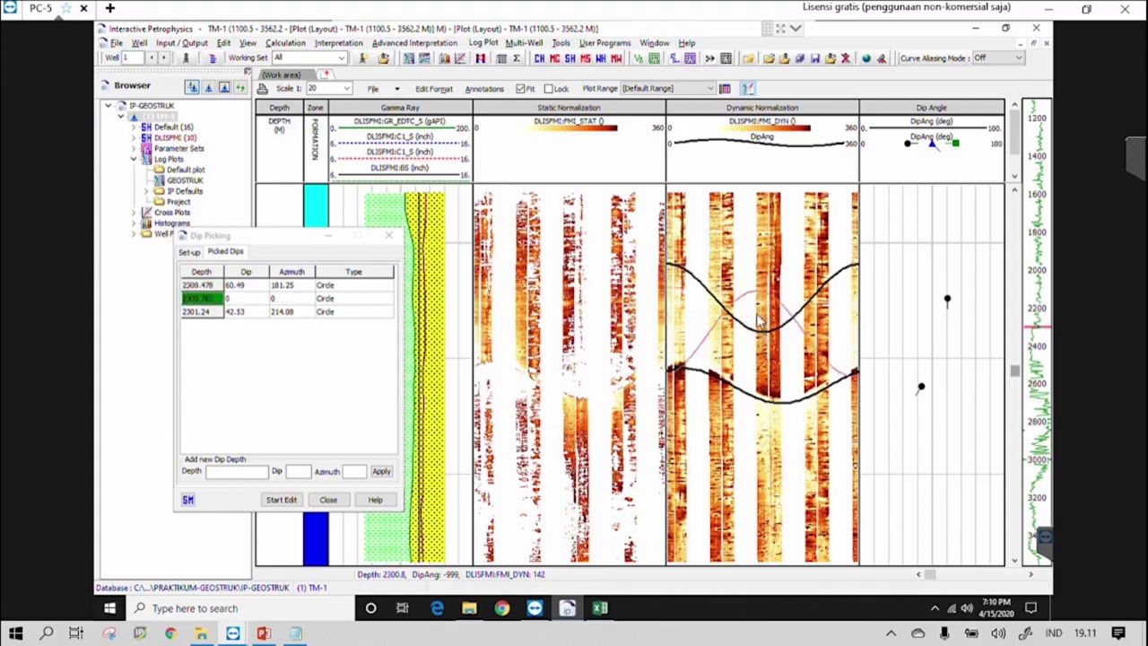
{"action": "left_click", "coordinate": [756, 350]}
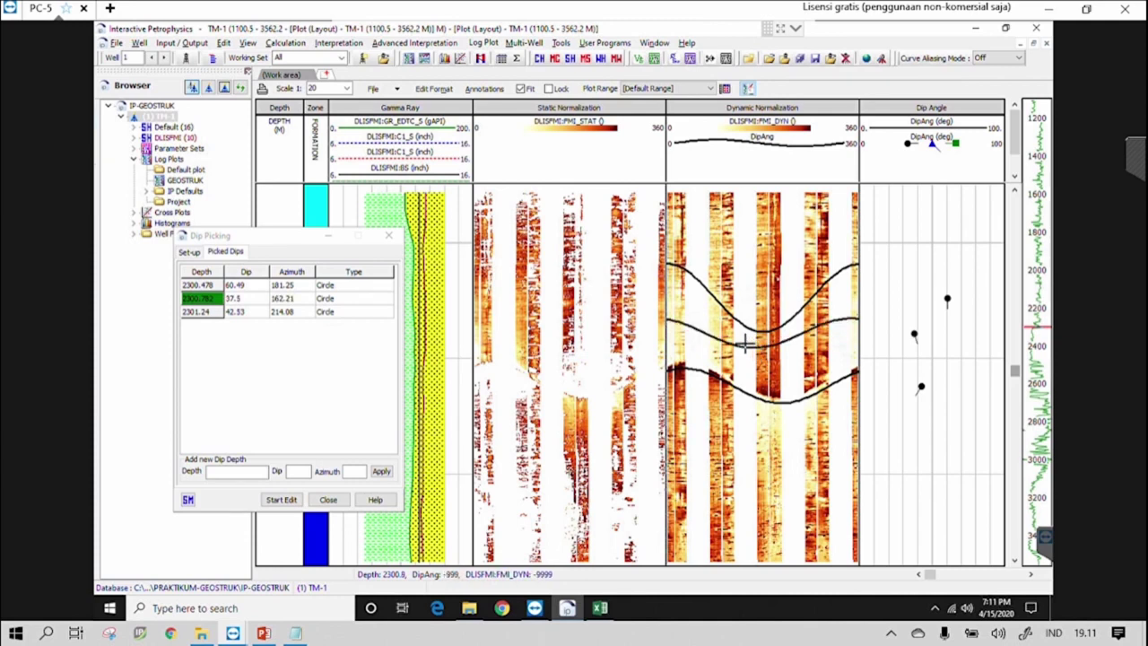
{"action": "left_click", "coordinate": [748, 336]}
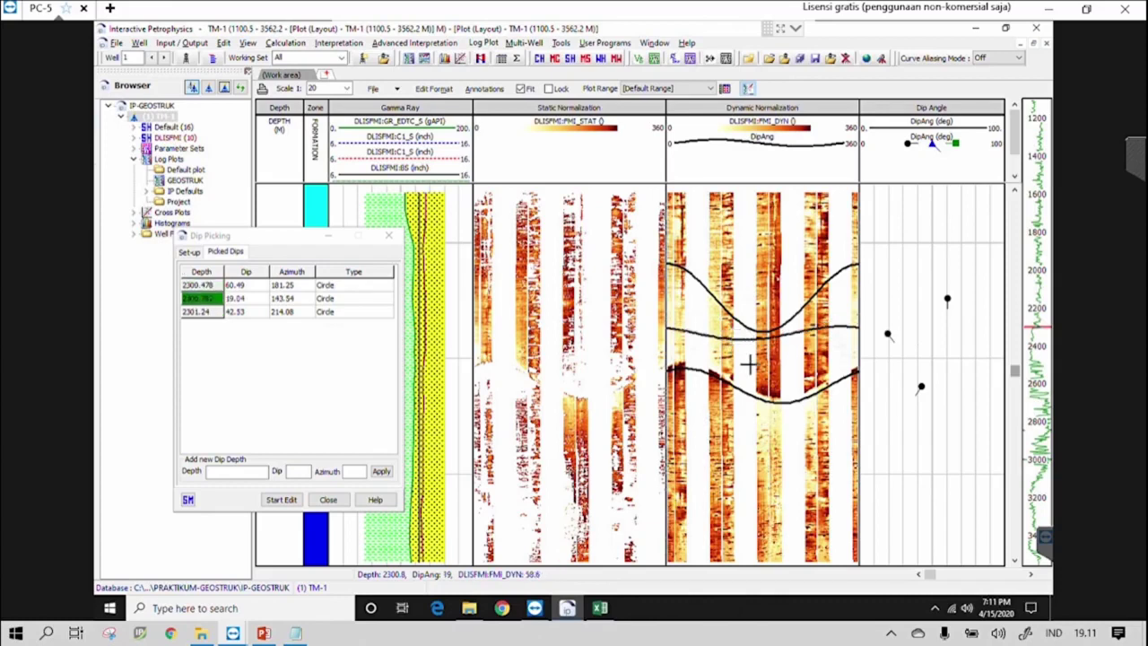
{"action": "left_click", "coordinate": [752, 355]}
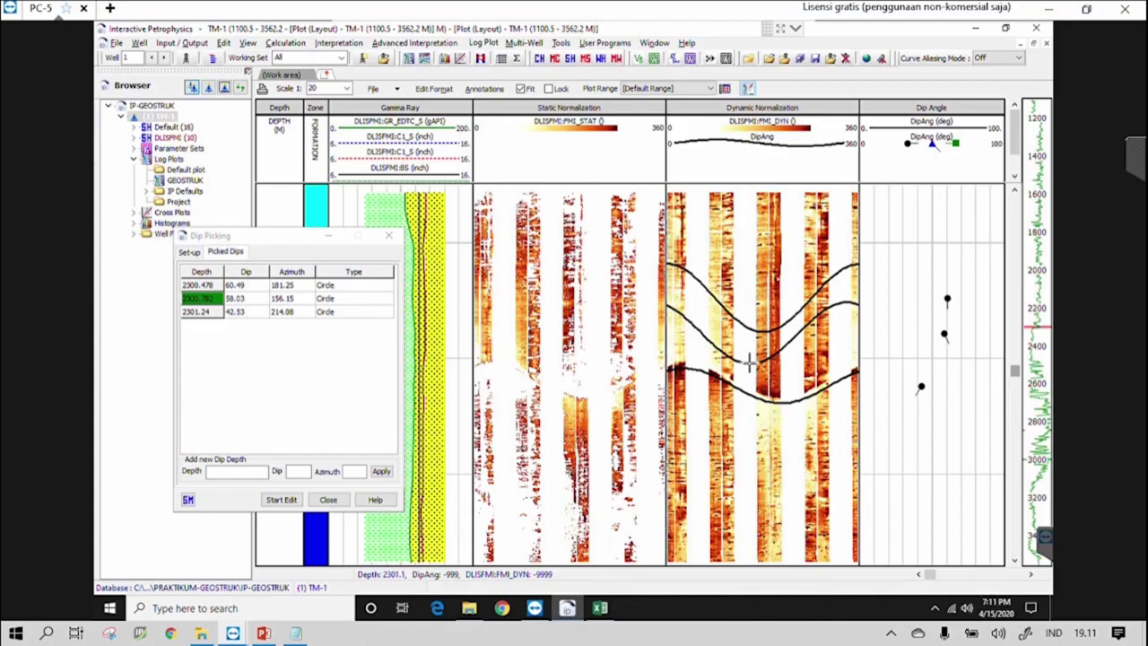
{"action": "key", "text": "Delete"}
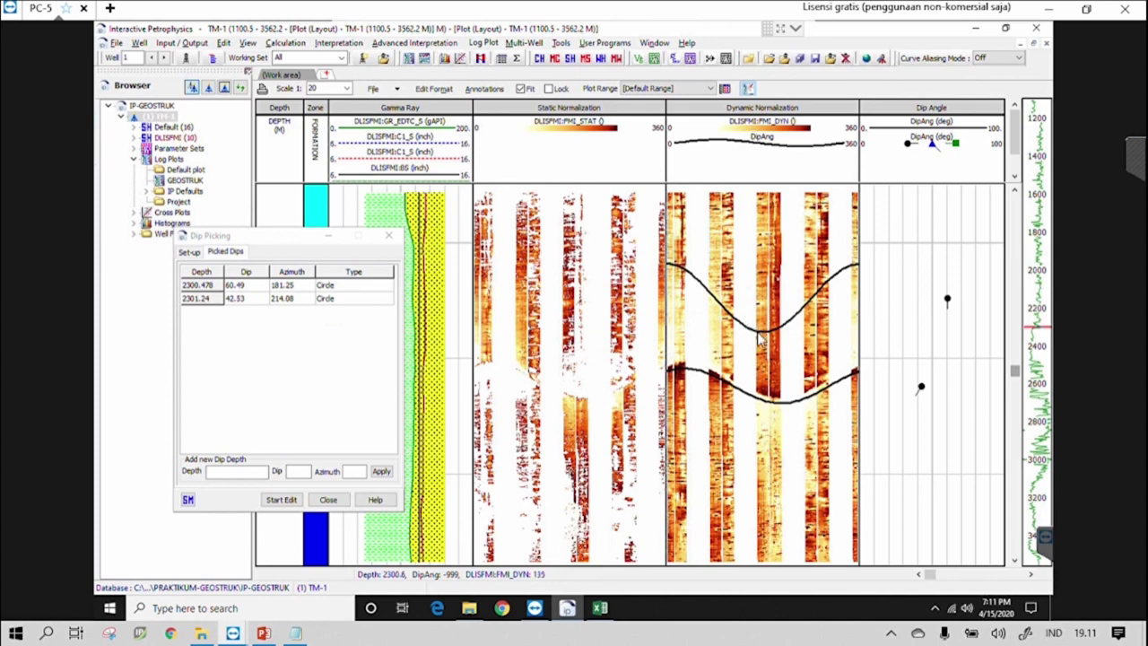
Step: Adjust the upper dip at 2300.478 m slightly and delete it from the picked dips
{"action": "left_click", "coordinate": [757, 332]}
{"action": "left_click_drag", "start_coordinate": [757, 330], "coordinate": [759, 333]}
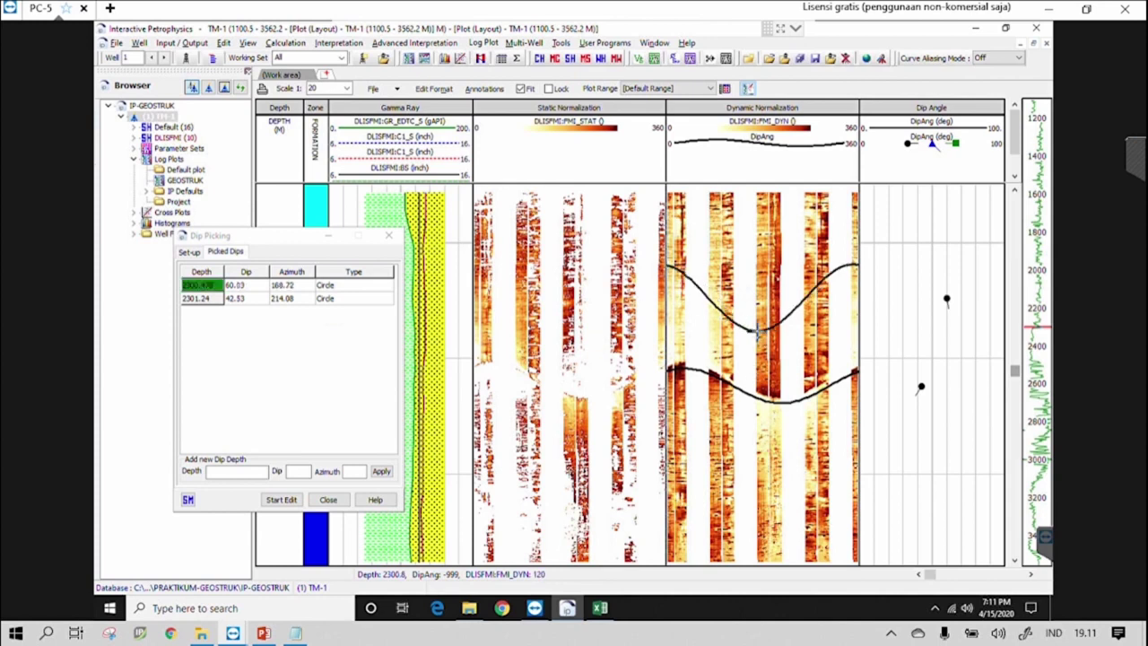
{"action": "key", "text": "Delete"}
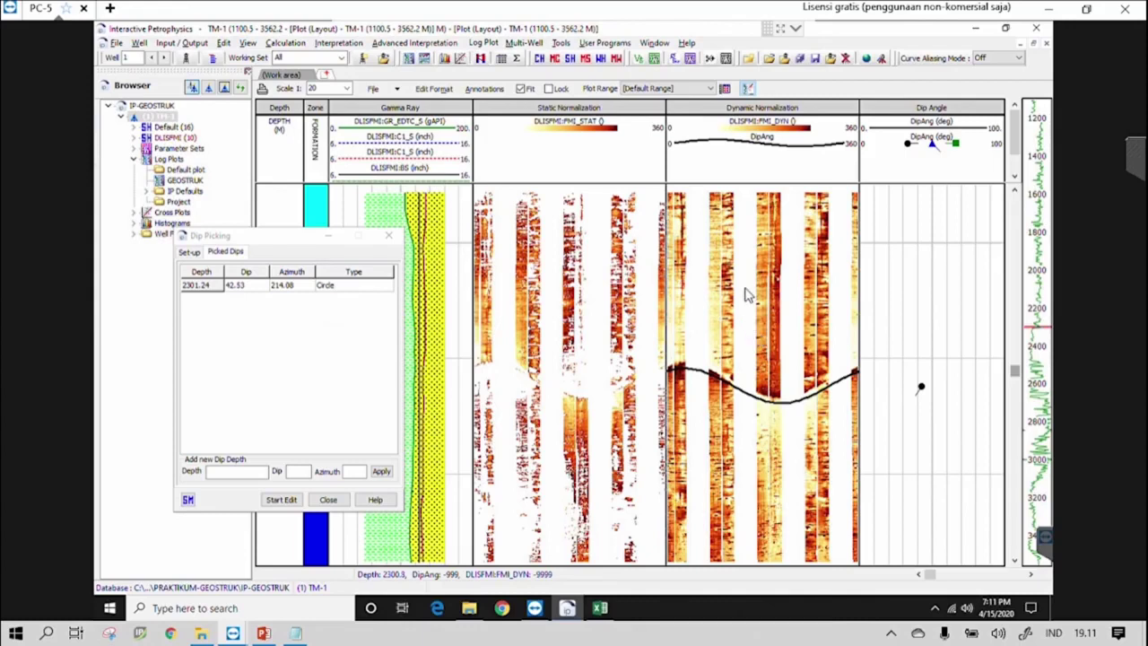
Step: Pick trial dips at about 2300.63 m and 2300.48 m, reshape the lower one to about 24° dip, and delete both
{"action": "left_click", "coordinate": [768, 312]}
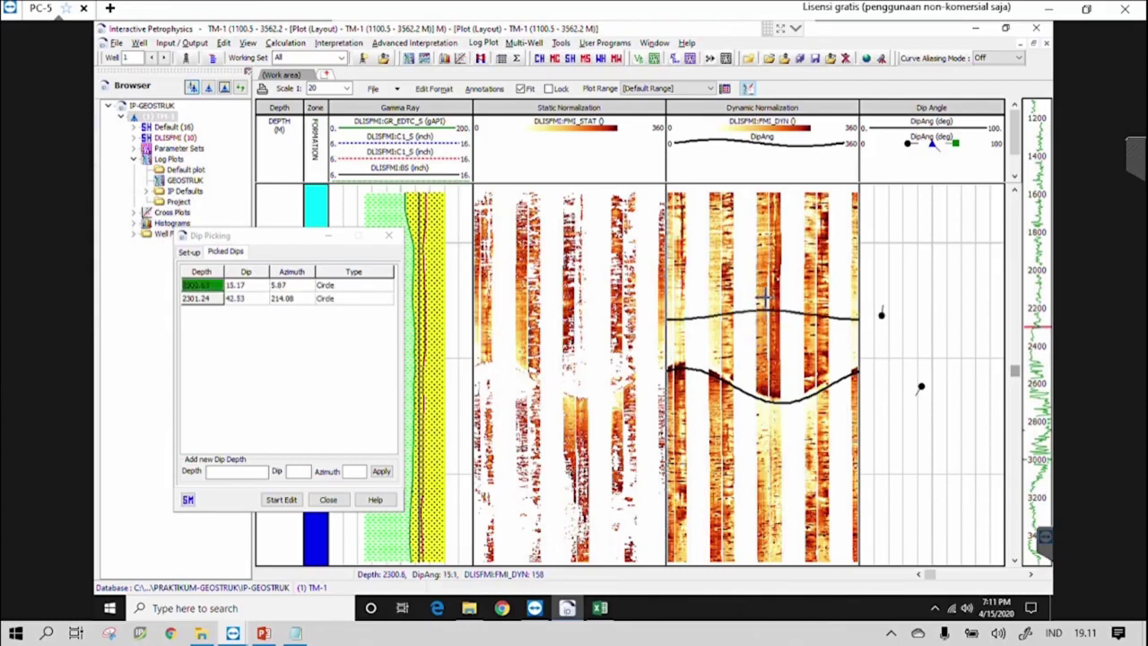
{"action": "left_click", "coordinate": [766, 299]}
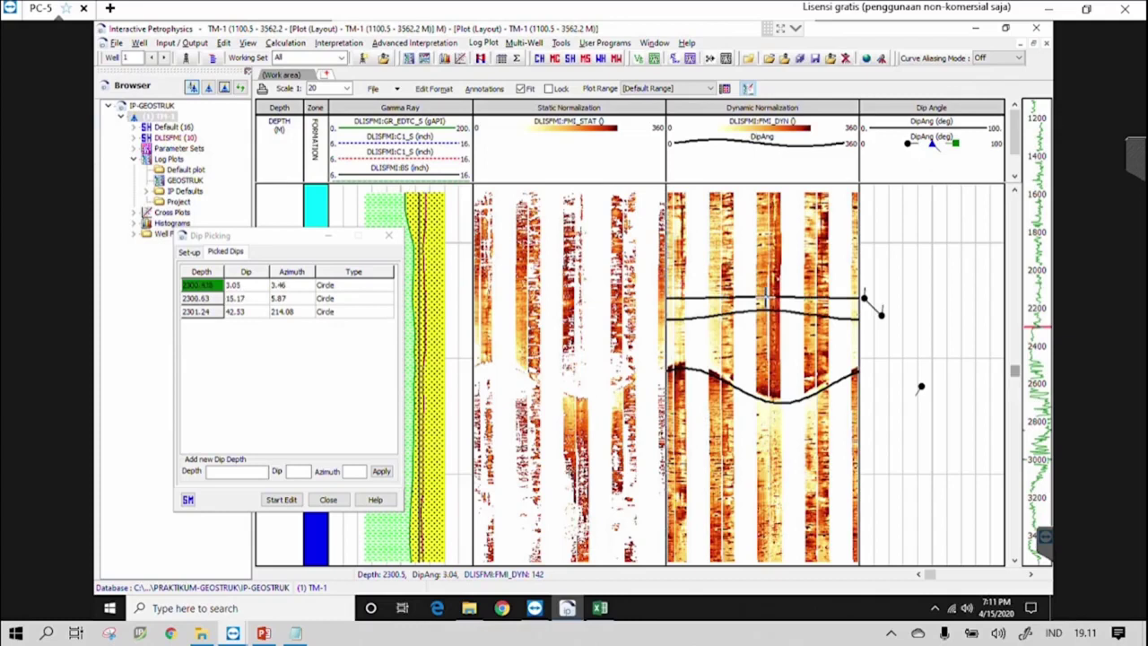
{"action": "key", "text": "Delete"}
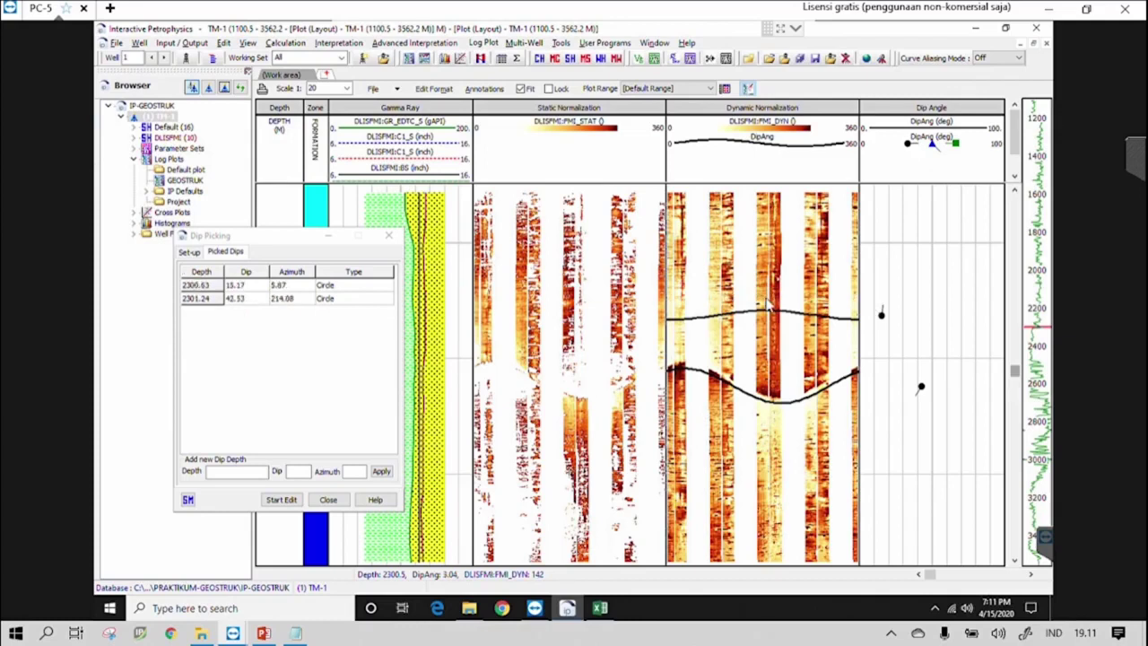
{"action": "left_click_drag", "start_coordinate": [759, 312], "coordinate": [754, 308]}
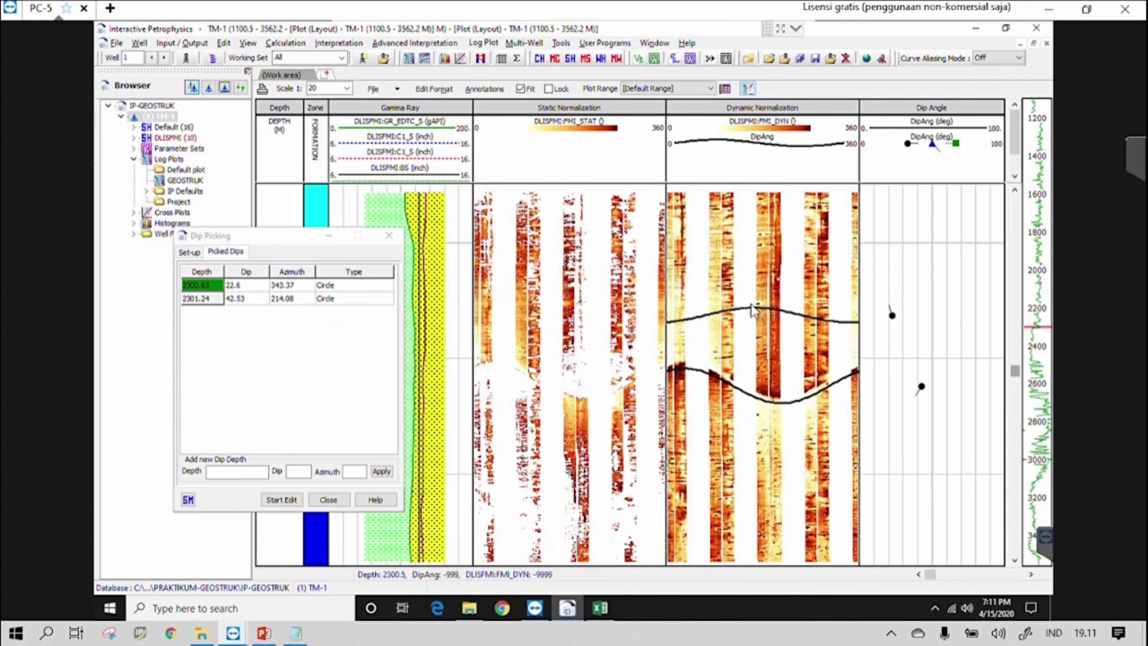
{"action": "left_click_drag", "start_coordinate": [749, 292], "coordinate": [744, 307]}
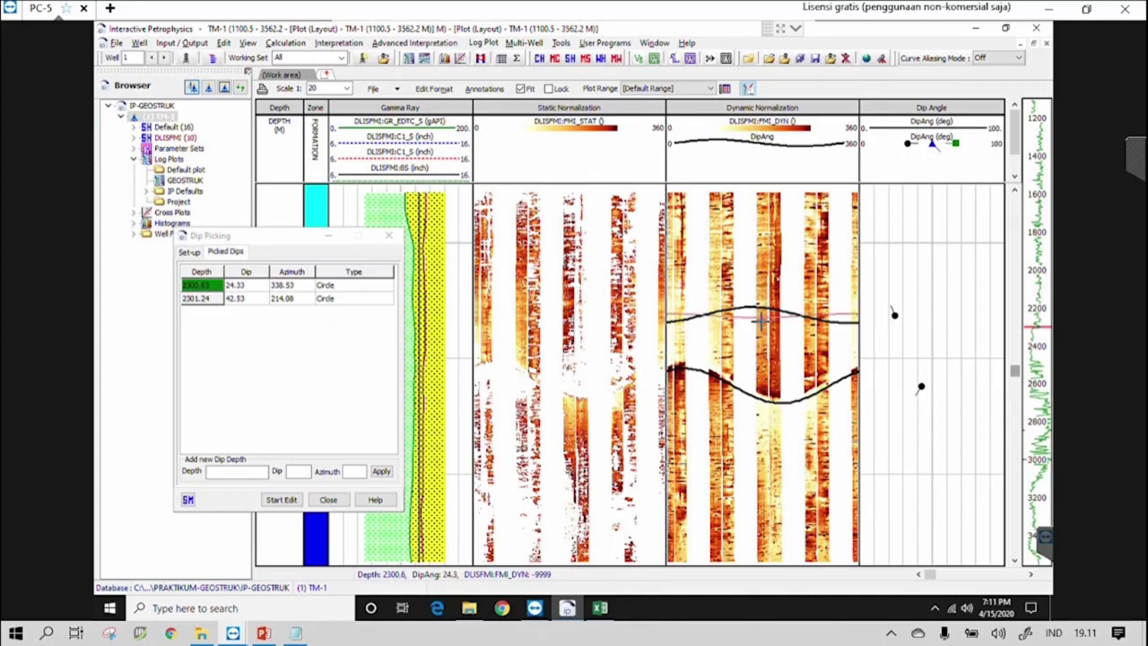
{"action": "left_click_drag", "start_coordinate": [760, 321], "coordinate": [760, 322]}
{"action": "right_click", "coordinate": [764, 323]}
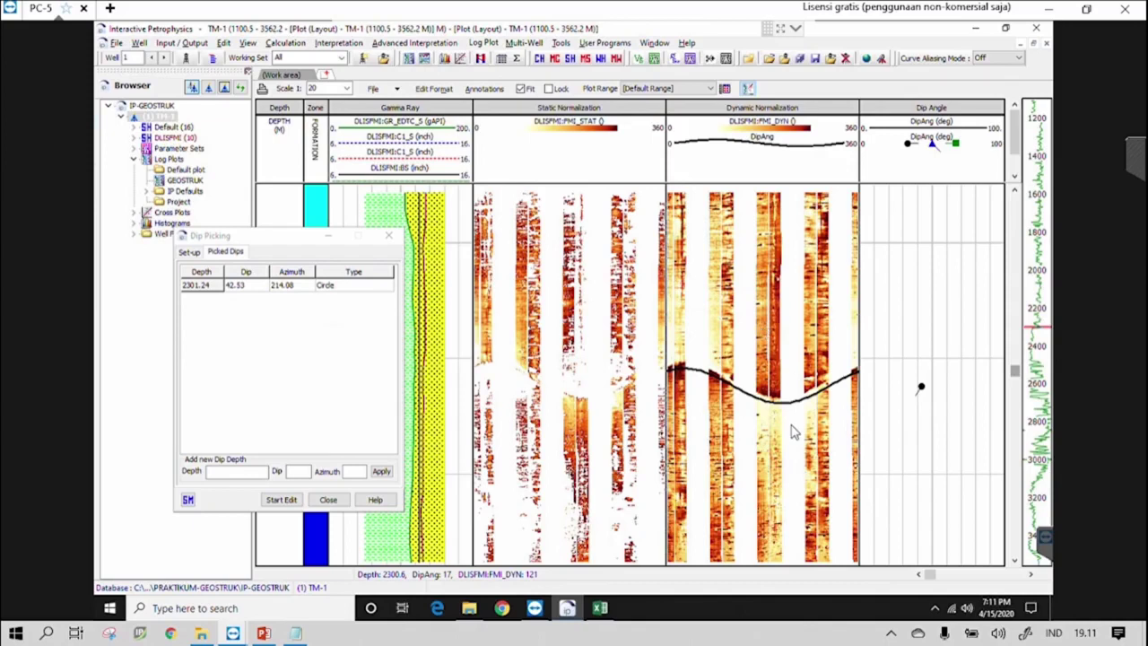
Step: Pick dips on the dynamic image at about 2304.44 m (18° dip, 42° azimuth) and 2304.14 m (7° dip, 32° azimuth)
{"action": "scroll", "coordinate": [786, 476], "scroll_direction": "down", "scroll_amount": 2}
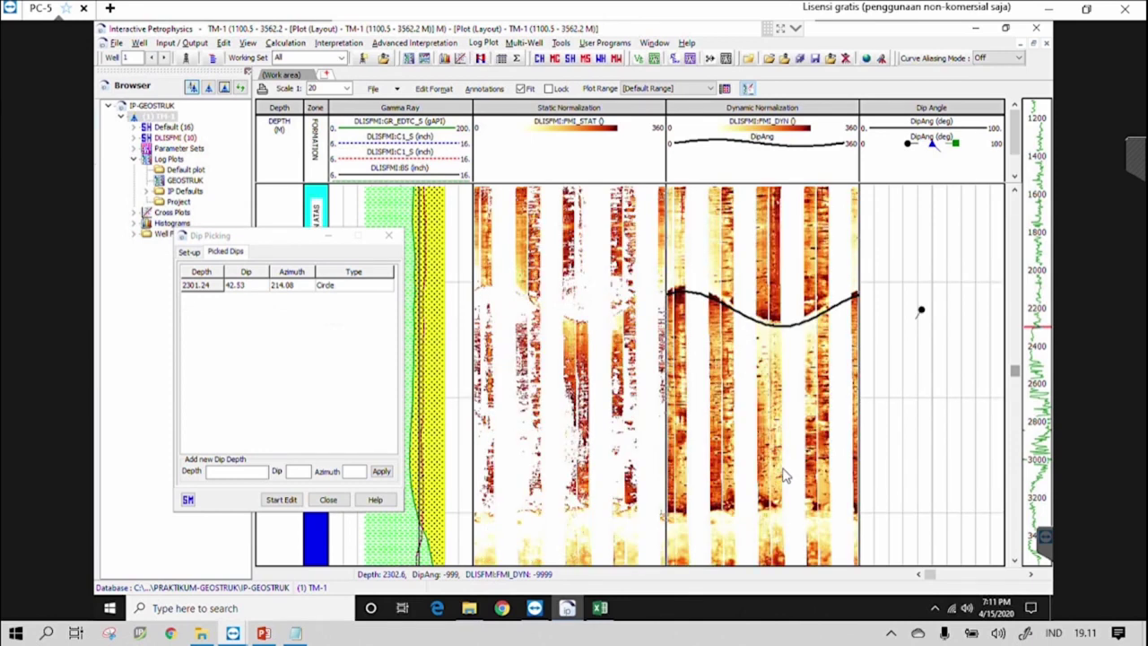
{"action": "scroll", "coordinate": [785, 476], "scroll_direction": "down", "scroll_amount": 4}
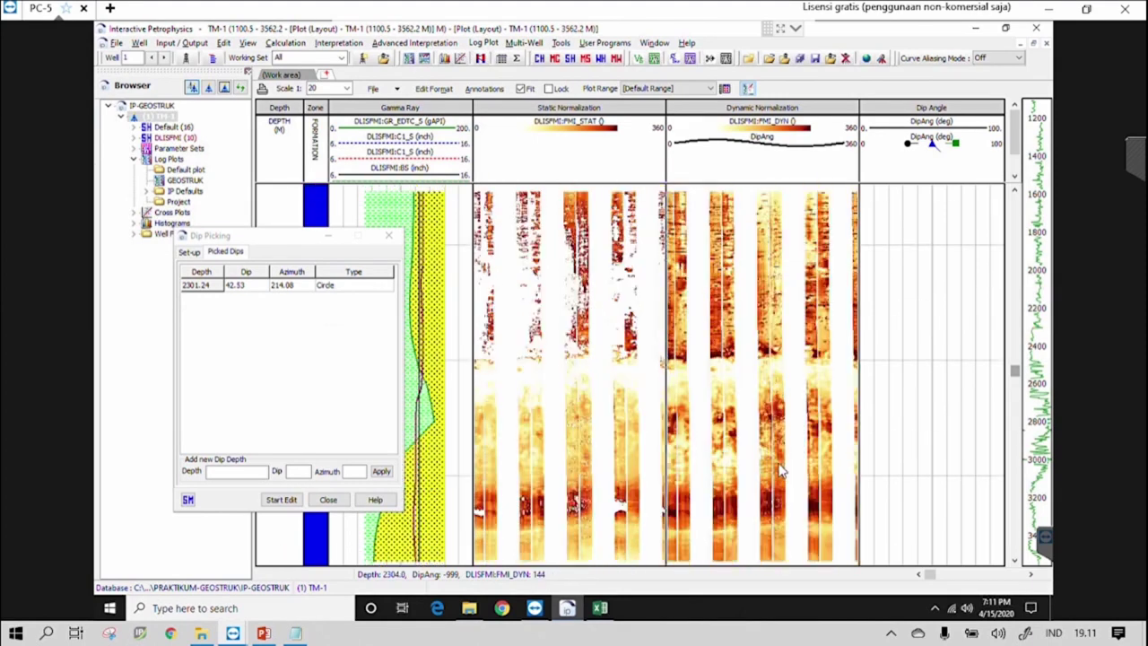
{"action": "scroll", "coordinate": [781, 473], "scroll_direction": "down", "scroll_amount": 2}
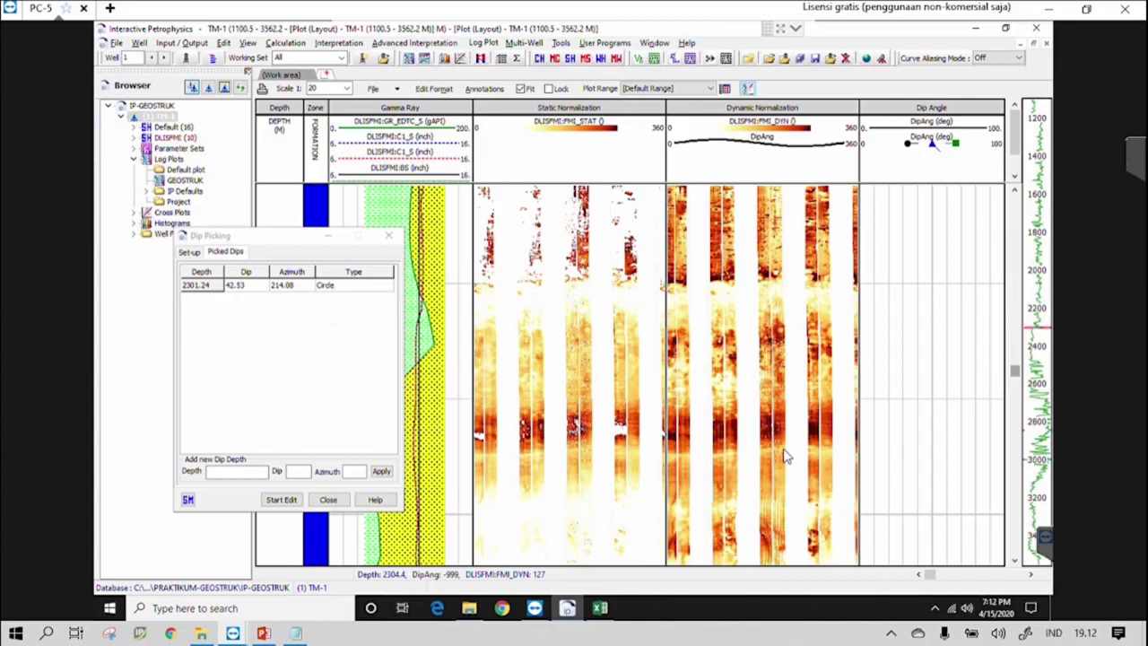
{"action": "left_click", "coordinate": [788, 455]}
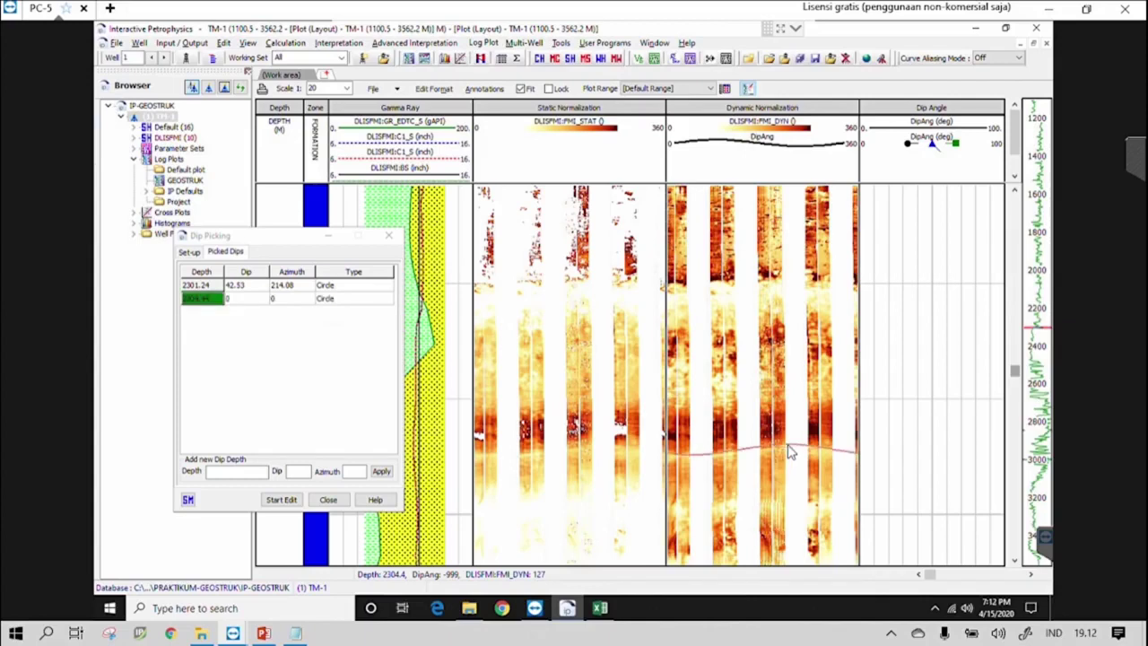
{"action": "left_click", "coordinate": [788, 439]}
{"action": "left_click", "coordinate": [777, 415]}
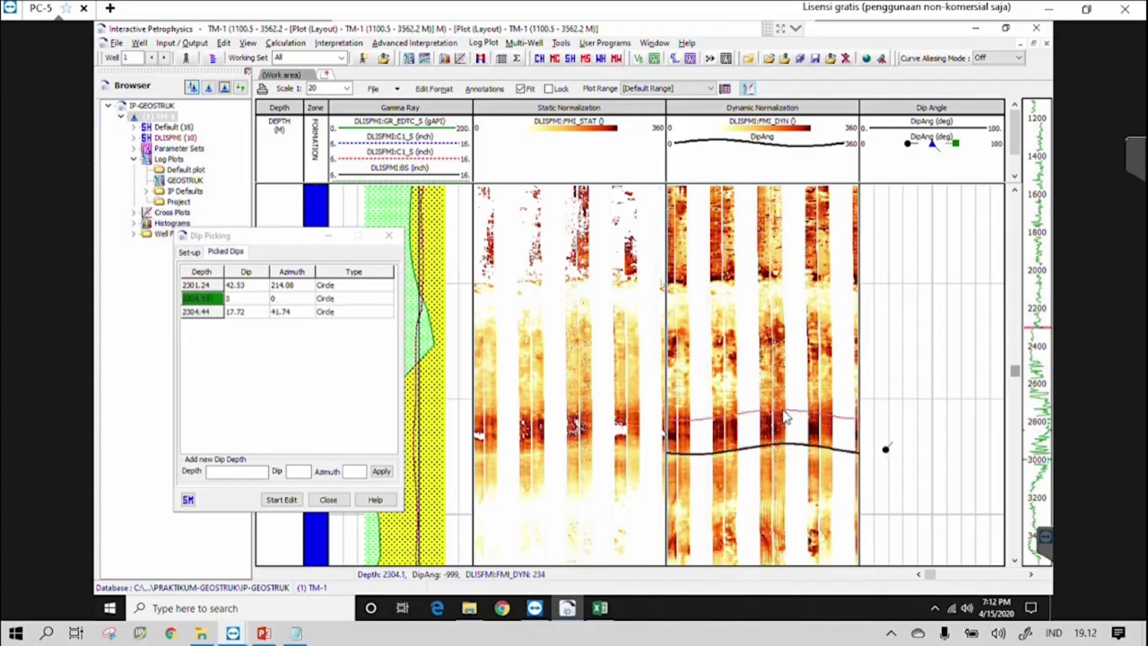
{"action": "left_click", "coordinate": [786, 426]}
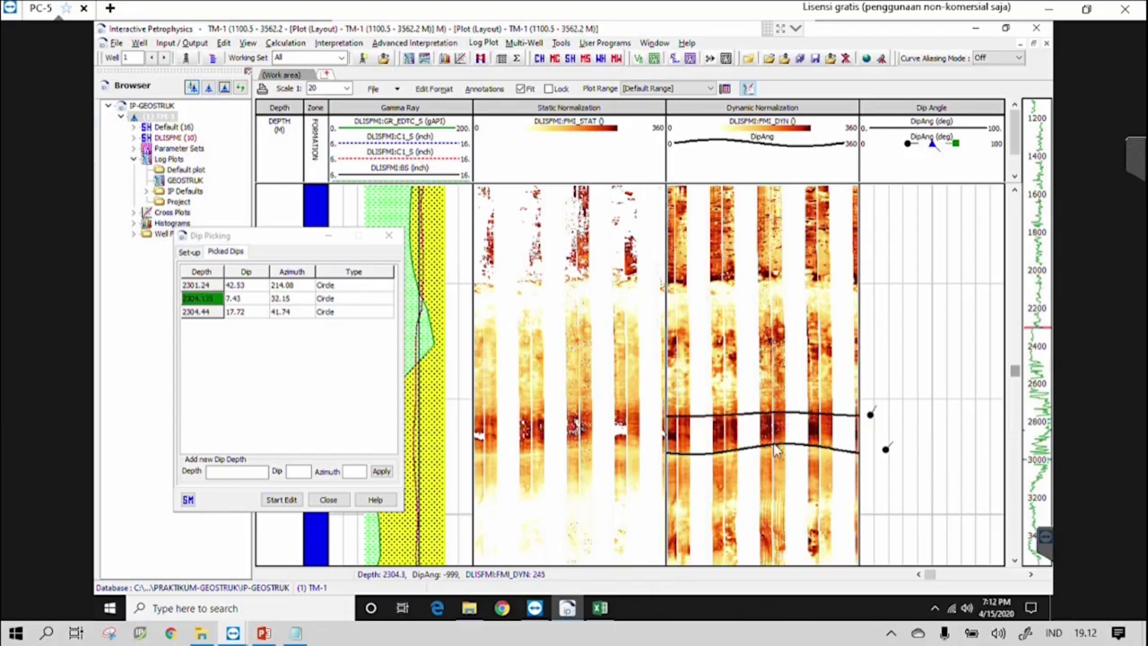
Step: Pick three dips at about 2304.90, 2305.20 and 2305.66 m, with dips of about 12°, 28° and 14° and azimuths of 333°, 343° and 331°
{"action": "scroll", "coordinate": [767, 441], "scroll_direction": "down", "scroll_amount": 1}
{"action": "left_click", "coordinate": [751, 432]}
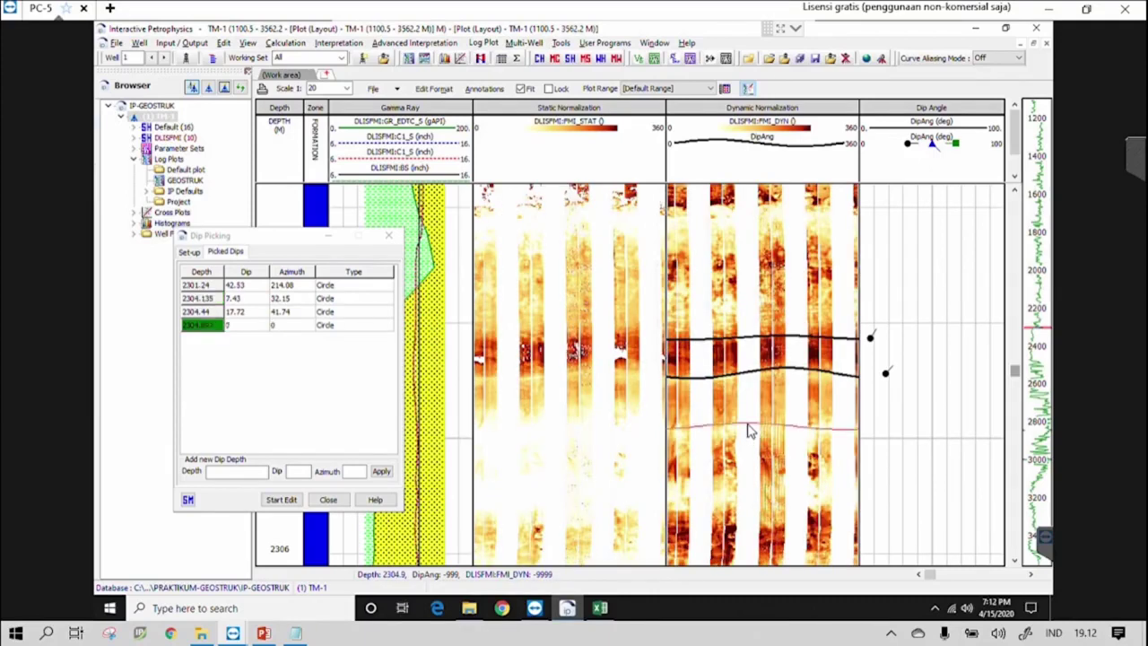
{"action": "left_click", "coordinate": [751, 430]}
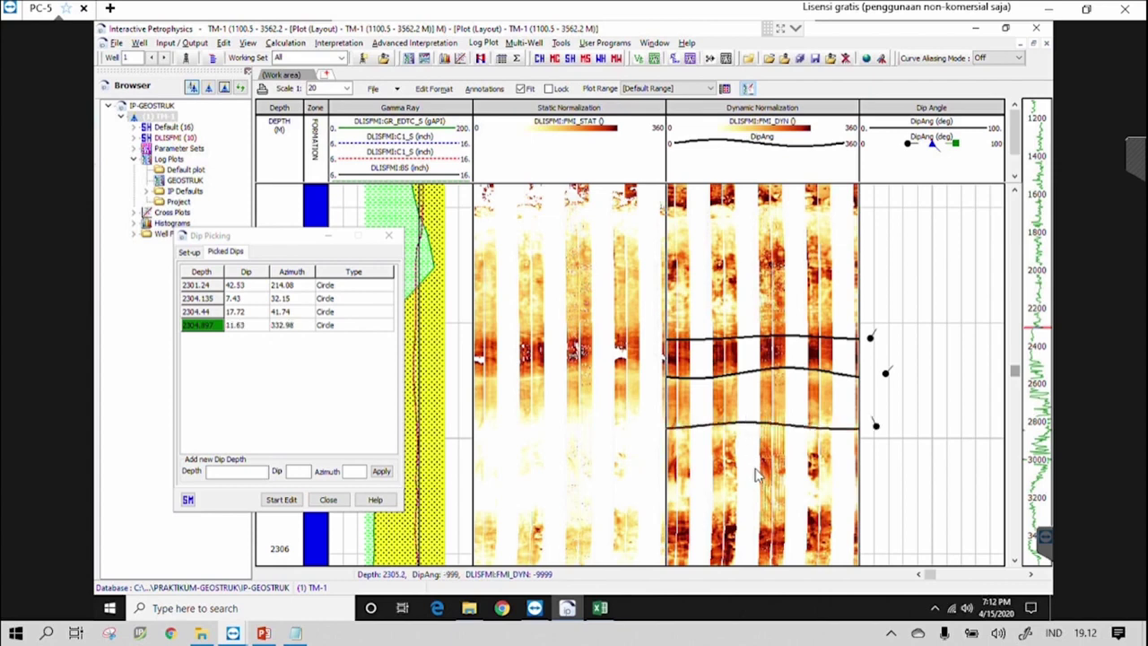
{"action": "left_click", "coordinate": [757, 466]}
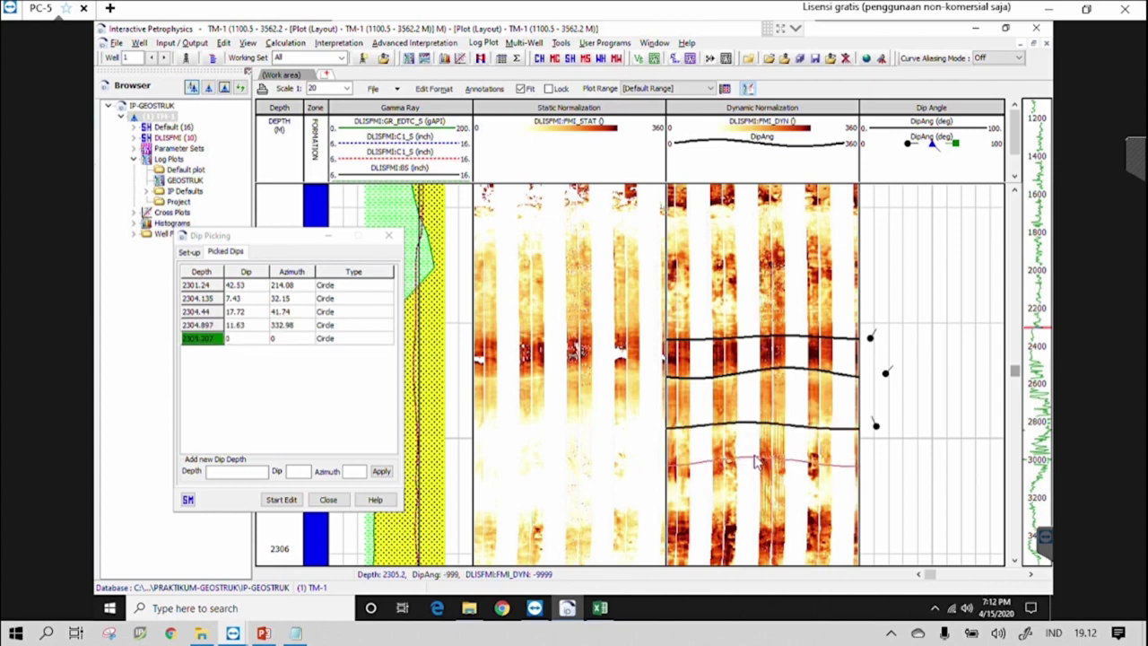
{"action": "left_click", "coordinate": [755, 454]}
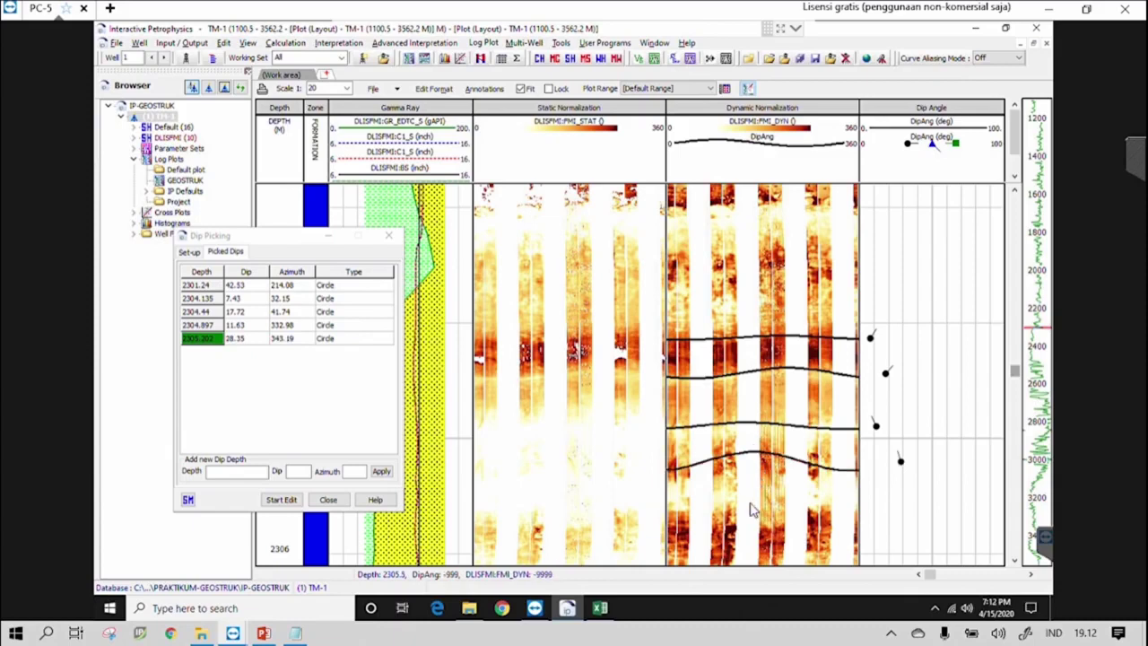
{"action": "left_click", "coordinate": [748, 513]}
{"action": "left_click", "coordinate": [748, 513]}
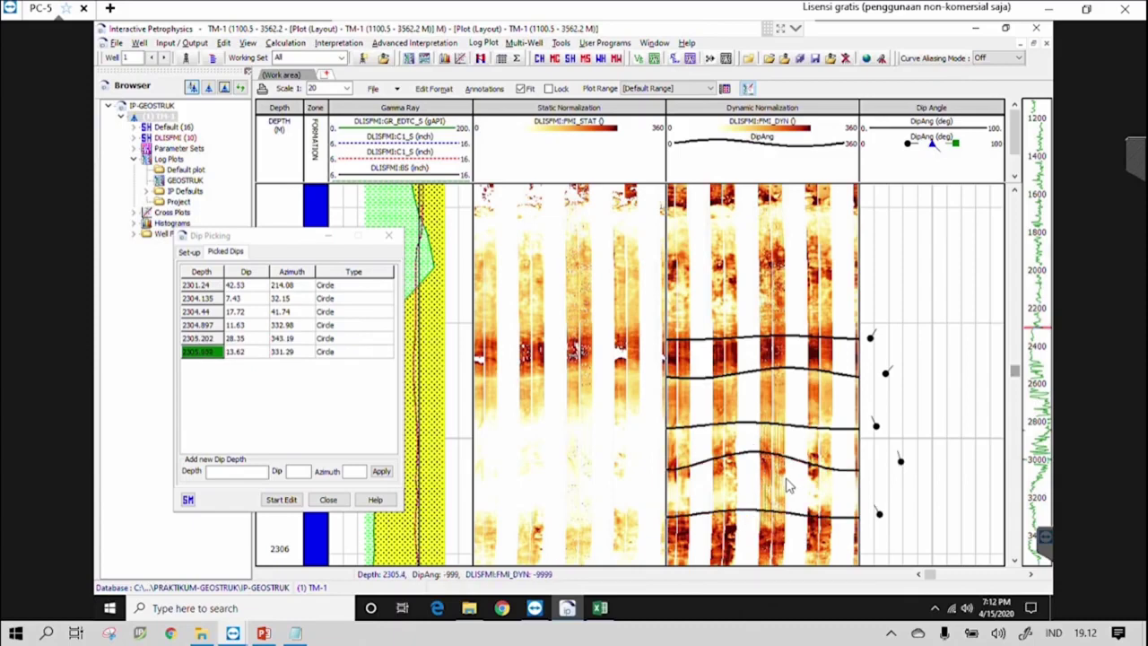
Step: Pick a dip just above the 2301.24 m curve, at about 2300.94 m with 40° dip and 210° azimuth
{"action": "scroll", "coordinate": [788, 485], "scroll_direction": "up", "scroll_amount": 2}
{"action": "scroll", "coordinate": [788, 486], "scroll_direction": "up", "scroll_amount": 2}
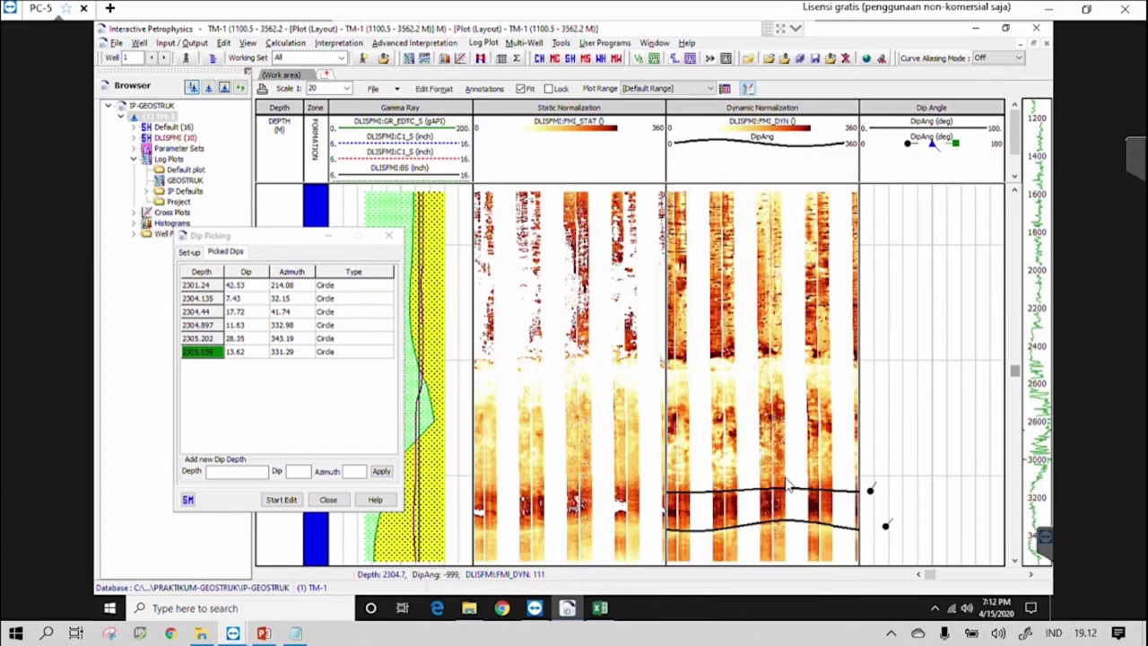
{"action": "scroll", "coordinate": [788, 485], "scroll_direction": "up", "scroll_amount": 6}
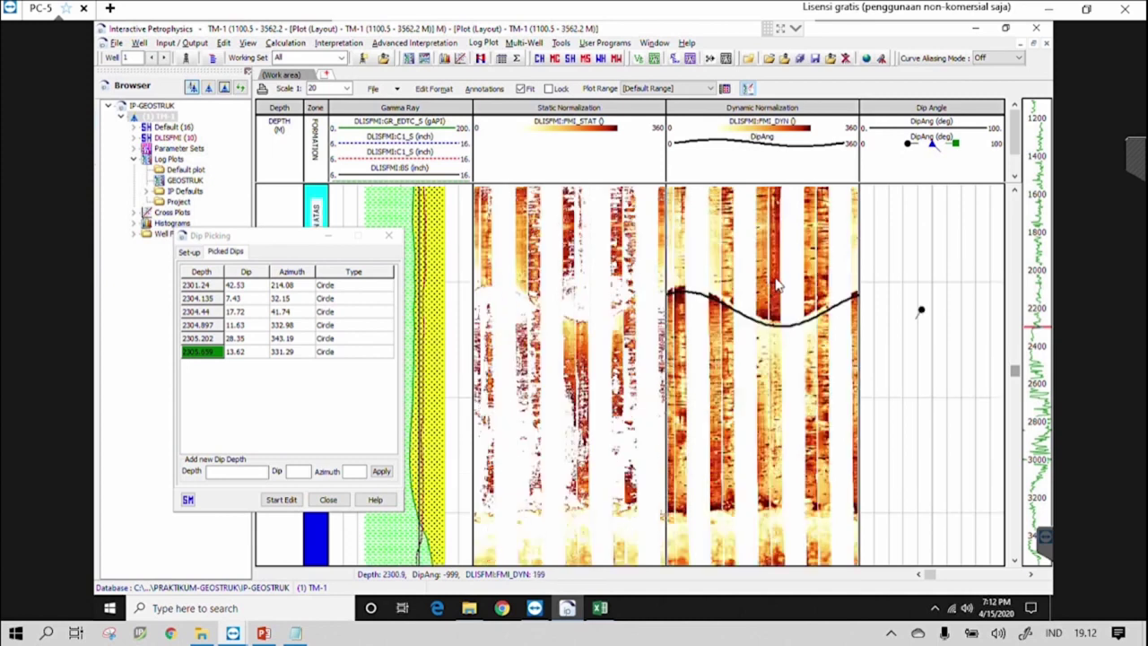
{"action": "left_click", "coordinate": [782, 279]}
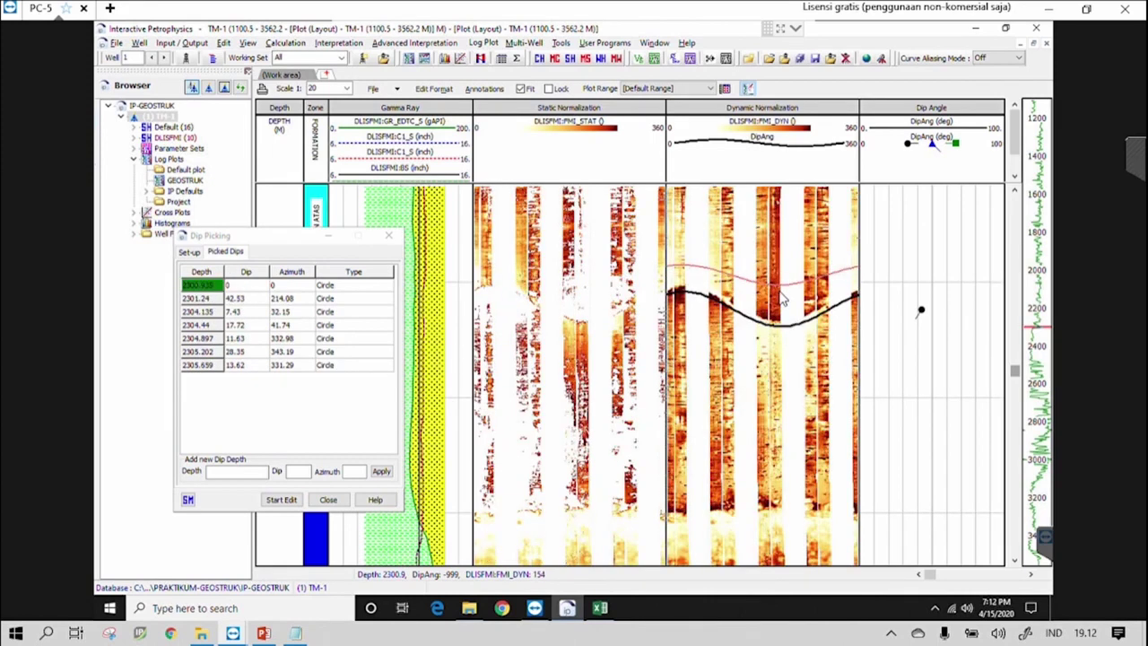
{"action": "left_click", "coordinate": [781, 300]}
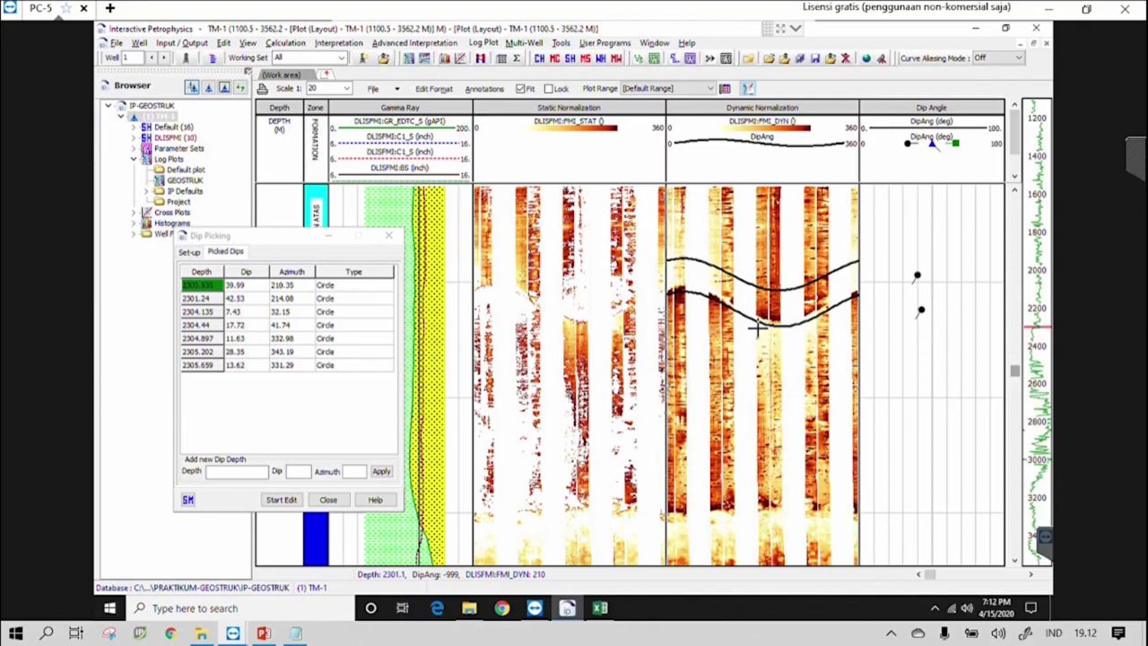
Step: Pick further southwest-trending dips at about 2301.54, 2301.85, 2300.63, 2300.48 and 2300.02 m, with dips of about 26°, 17°, 40°, 23° and 44°
{"action": "mouse_move", "coordinate": [760, 344]}
{"action": "left_mouse_down"}
{"action": "mouse_move", "coordinate": [781, 354]}
{"action": "mouse_move", "coordinate": [772, 386]}
{"action": "left_mouse_up"}
{"action": "left_click_drag", "start_coordinate": [784, 236], "coordinate": [782, 238]}
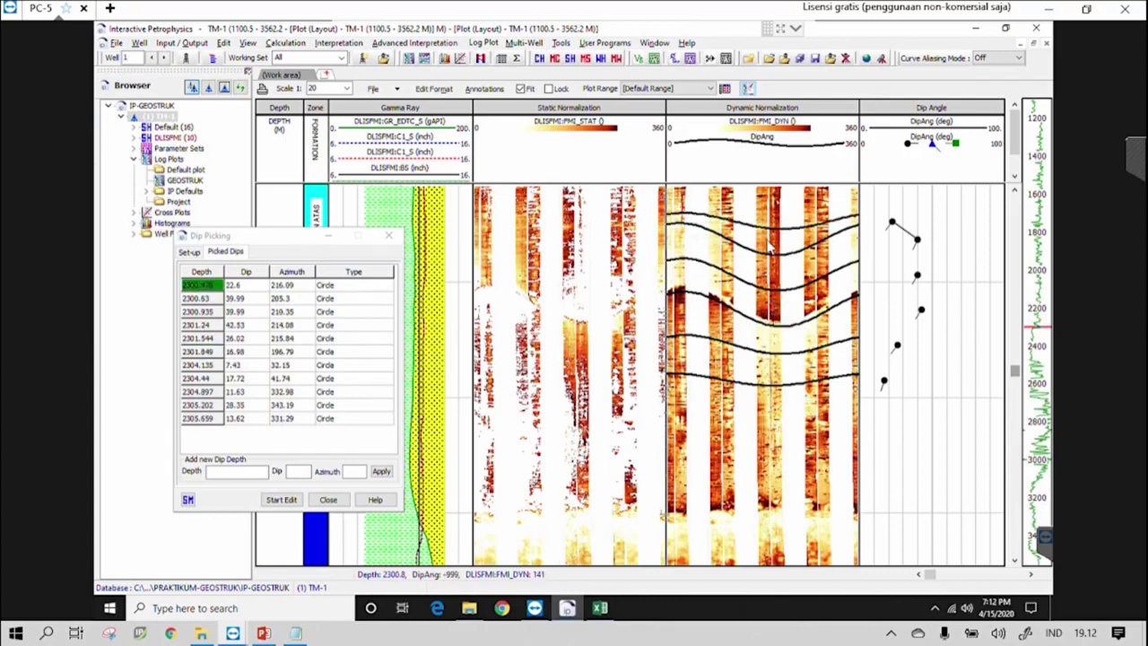
{"action": "scroll", "coordinate": [769, 241], "scroll_direction": "up", "scroll_amount": 3}
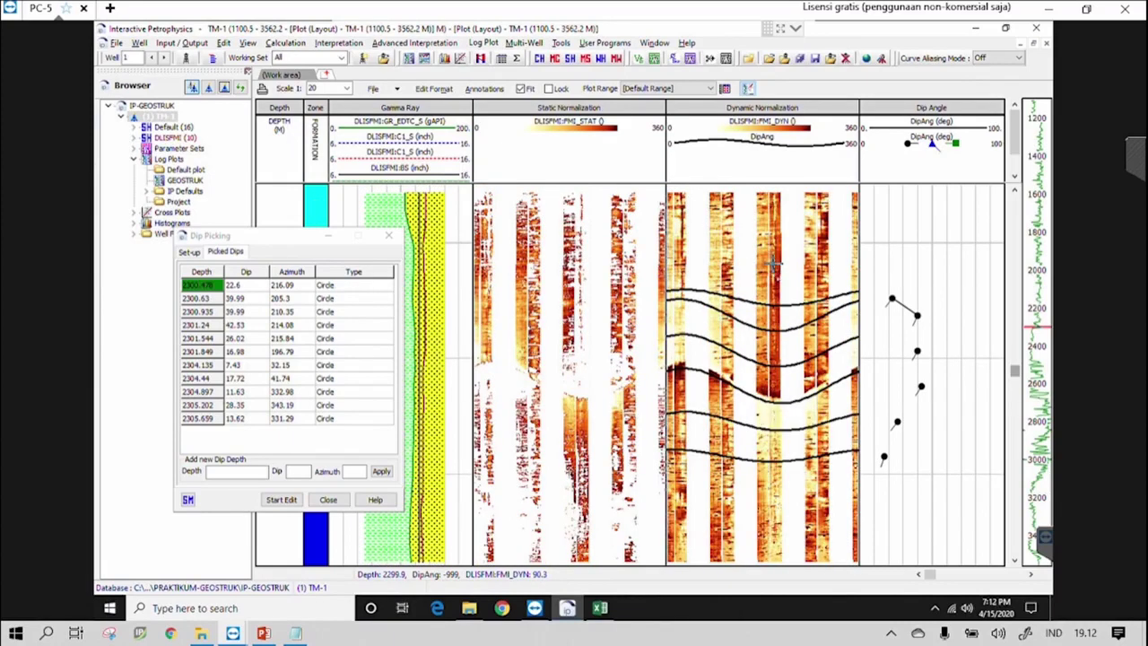
{"action": "left_click", "coordinate": [773, 262]}
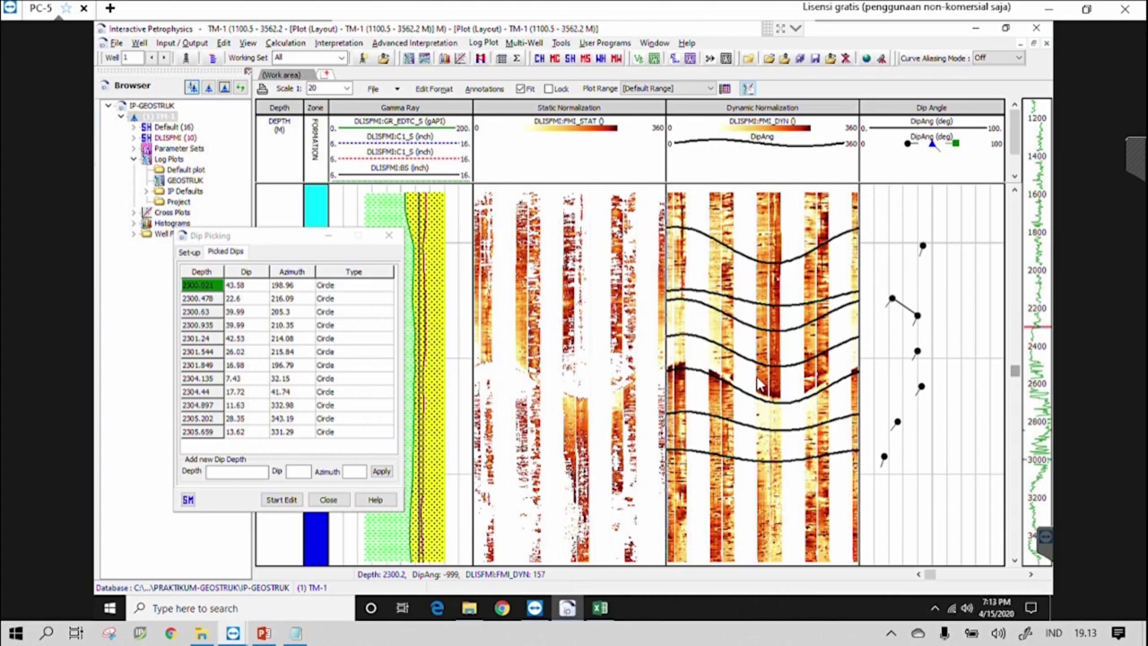
Step: Review the picked dips between about 2304 and 2306 m with the Dip Picking window minimized, and restore the window
{"action": "scroll", "coordinate": [761, 384], "scroll_direction": "down", "scroll_amount": 5}
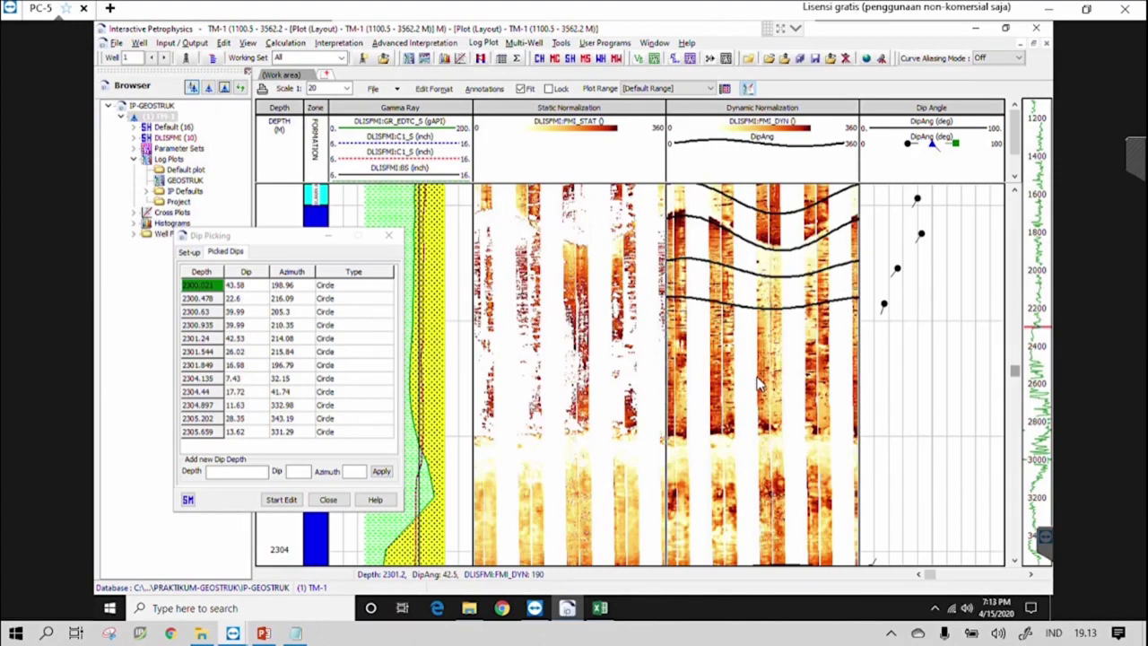
{"action": "scroll", "coordinate": [759, 384], "scroll_direction": "down", "scroll_amount": 3}
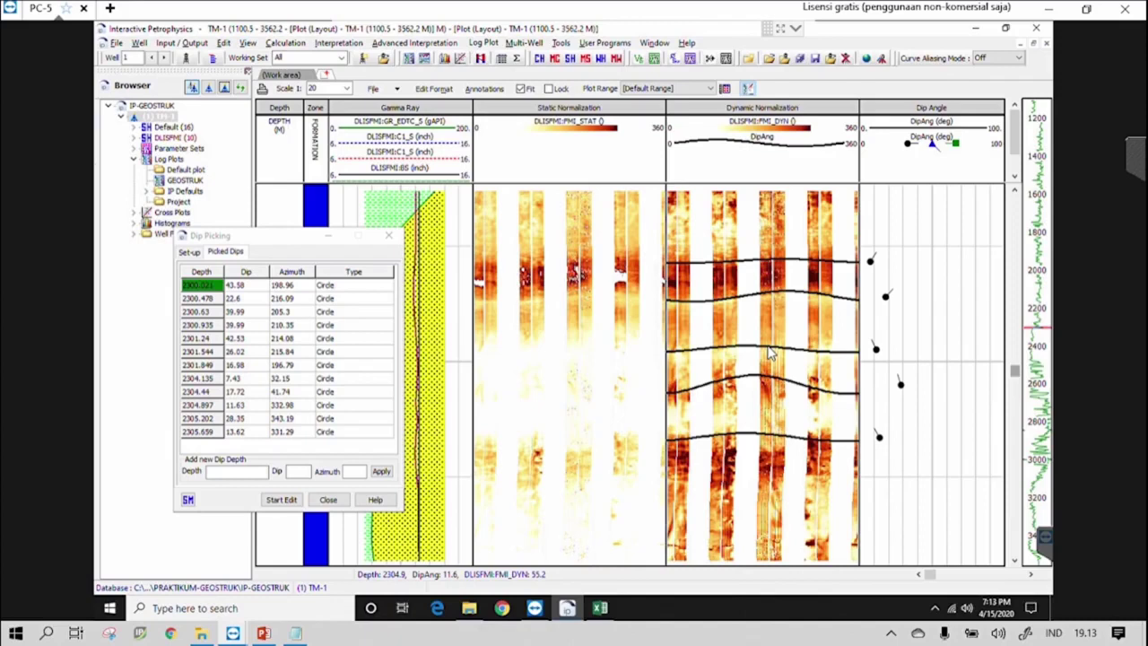
{"action": "left_click", "coordinate": [329, 235]}
{"action": "left_click", "coordinate": [329, 236]}
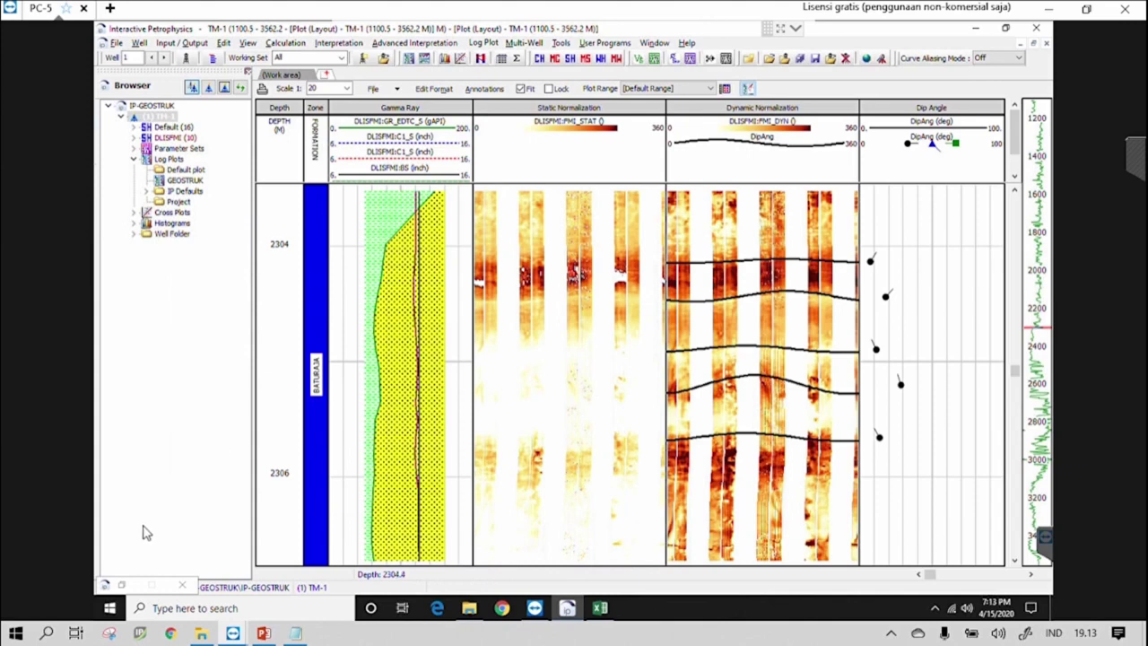
{"action": "double_click", "coordinate": [132, 587]}
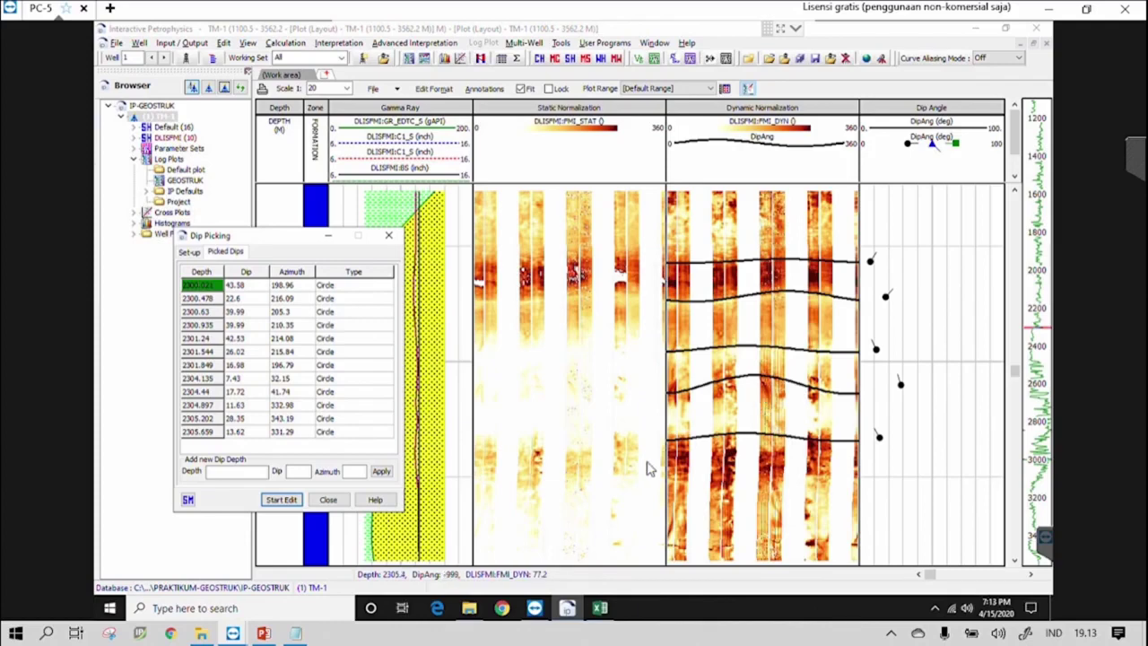
Step: Close the current Dip Picking window and reopen Interactive Dip Picking at its set-up options
{"action": "left_click", "coordinate": [329, 501]}
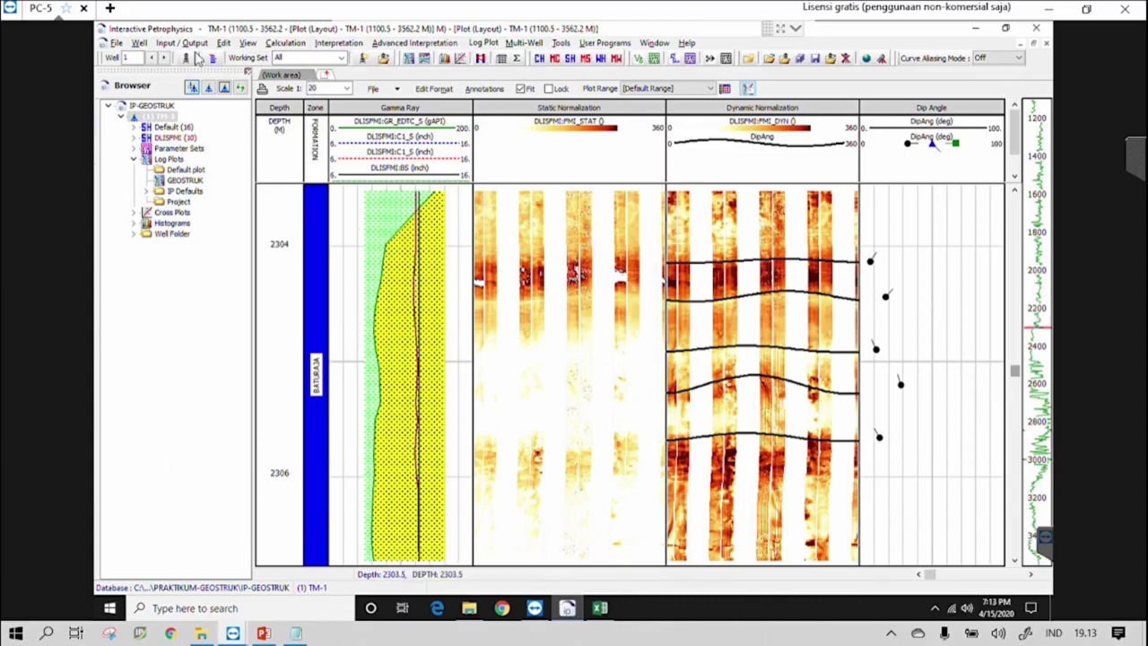
{"action": "left_click", "coordinate": [223, 45]}
{"action": "left_click", "coordinate": [223, 45]}
{"action": "left_click", "coordinate": [223, 45]}
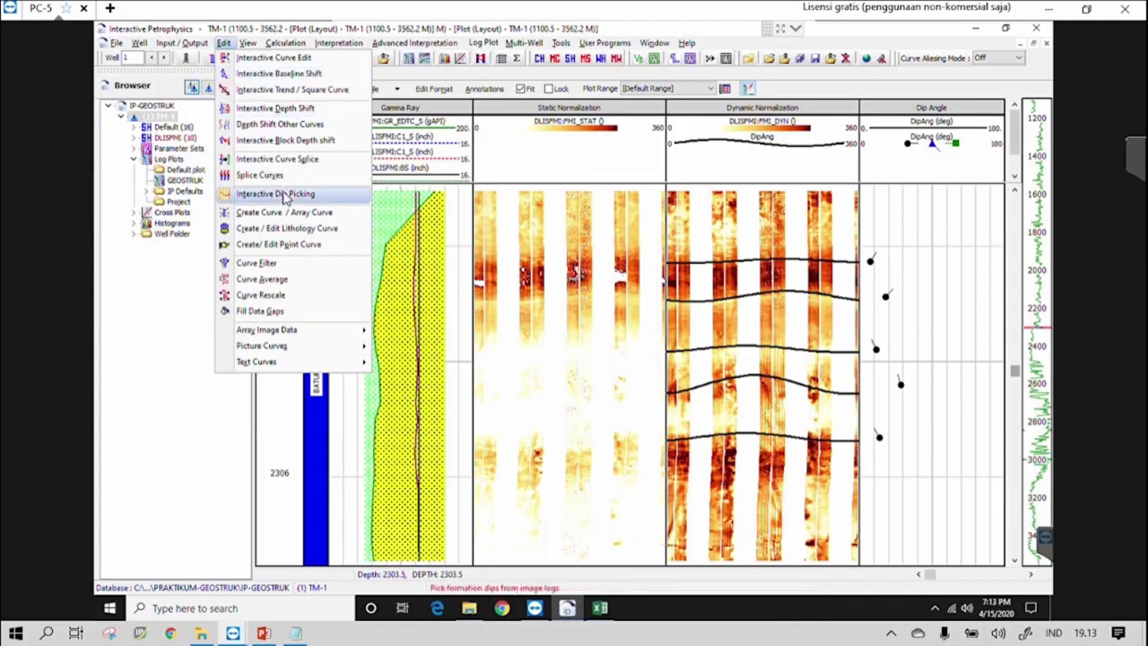
{"action": "left_click", "coordinate": [283, 196]}
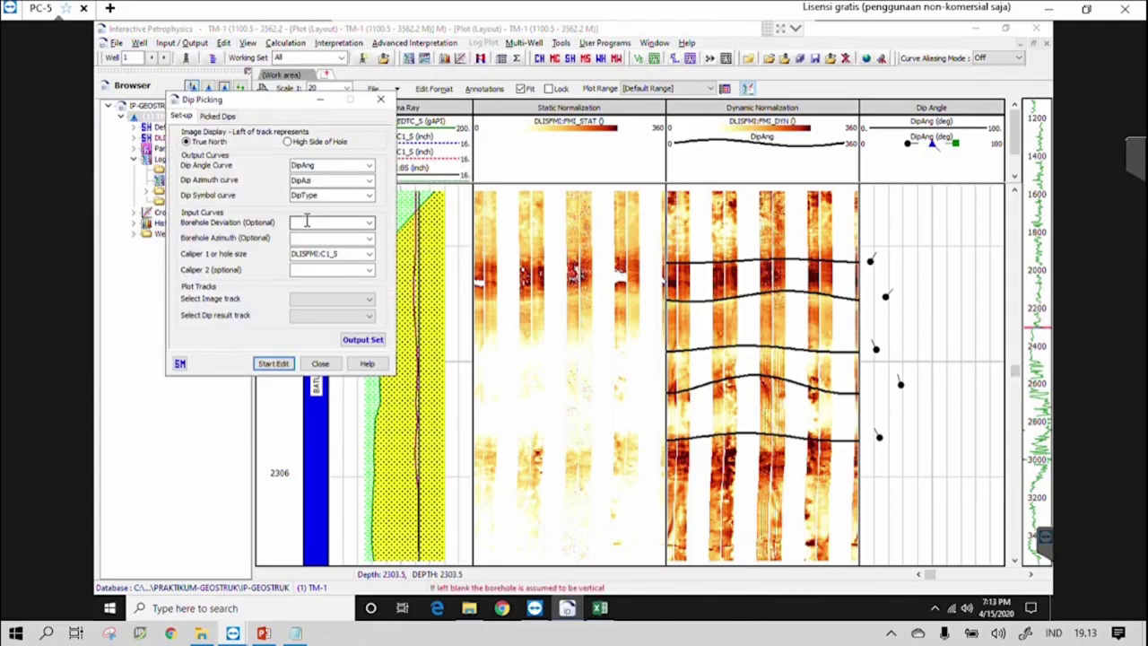
Step: Assign DLISFMI:DEVIM_S as borehole deviation, DLISFMI:HAZIM_S as borehole azimuth and DLISFMI:C2_S as Caliper 2 in the dip picking set-up
{"action": "left_click", "coordinate": [370, 224]}
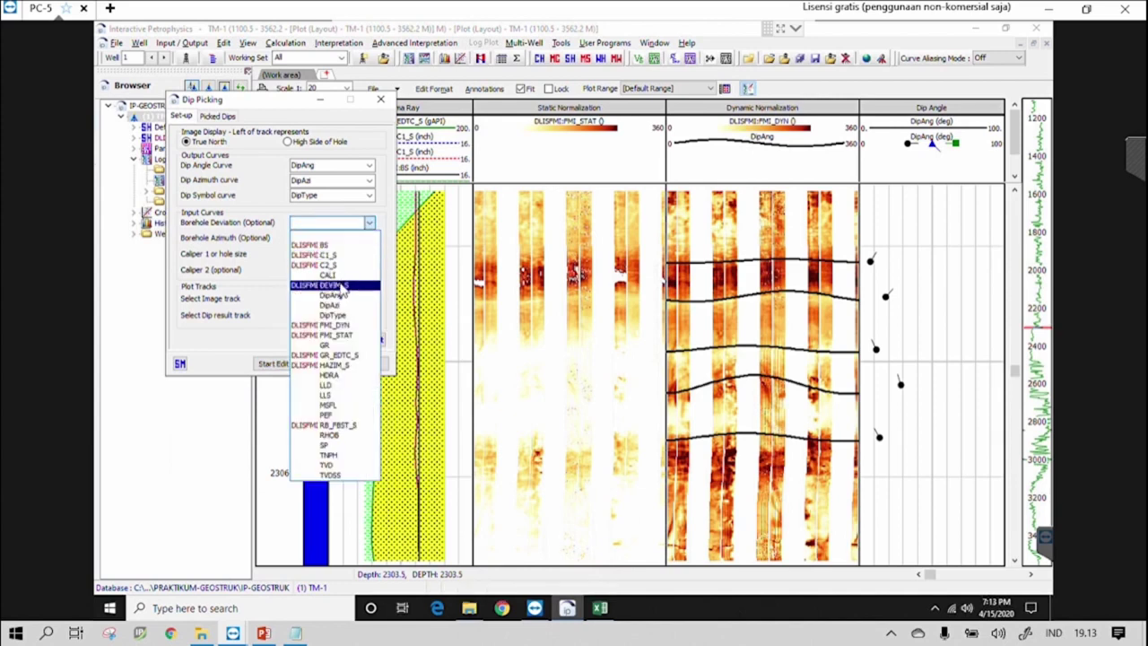
{"action": "left_click", "coordinate": [341, 285]}
{"action": "left_click", "coordinate": [370, 240]}
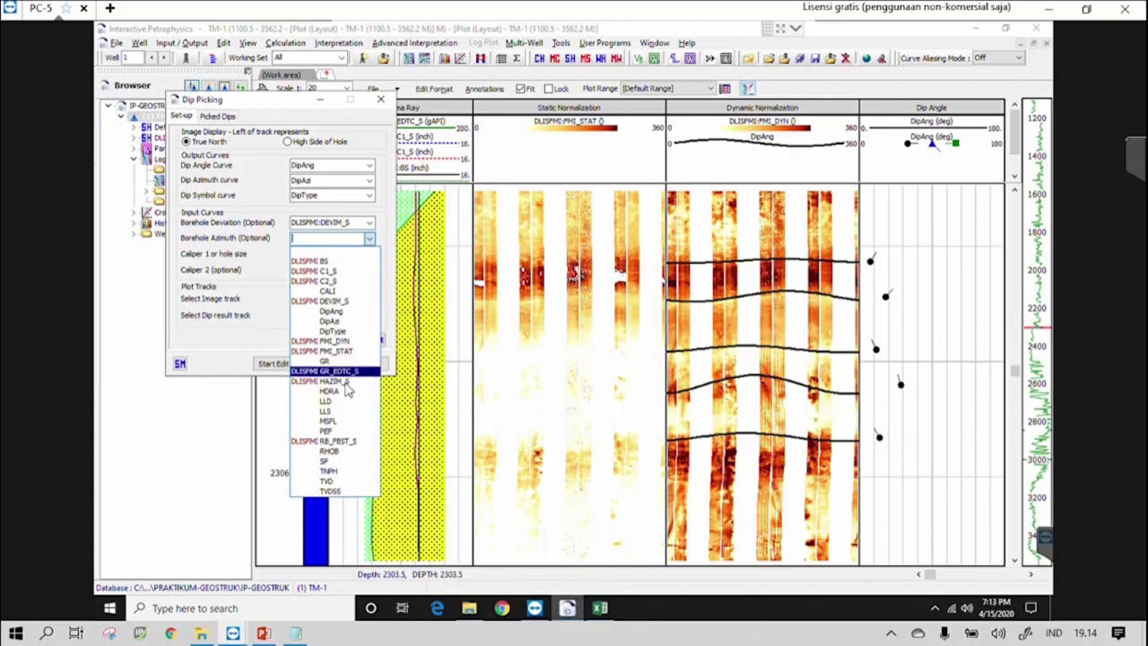
{"action": "left_click", "coordinate": [345, 383]}
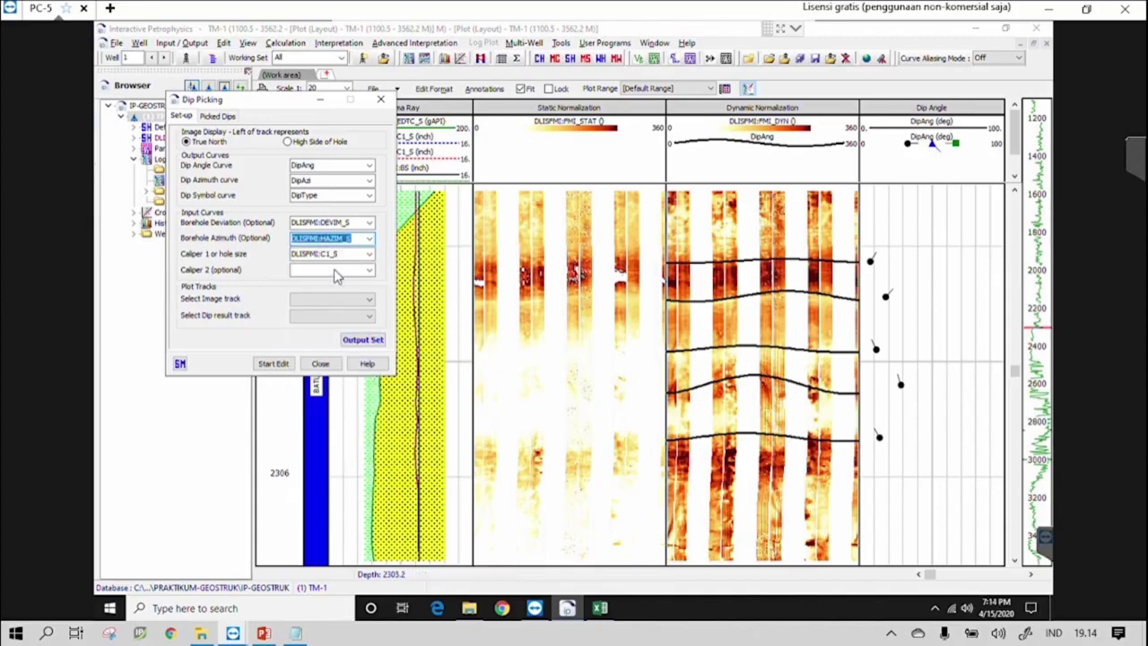
{"action": "left_click", "coordinate": [368, 271]}
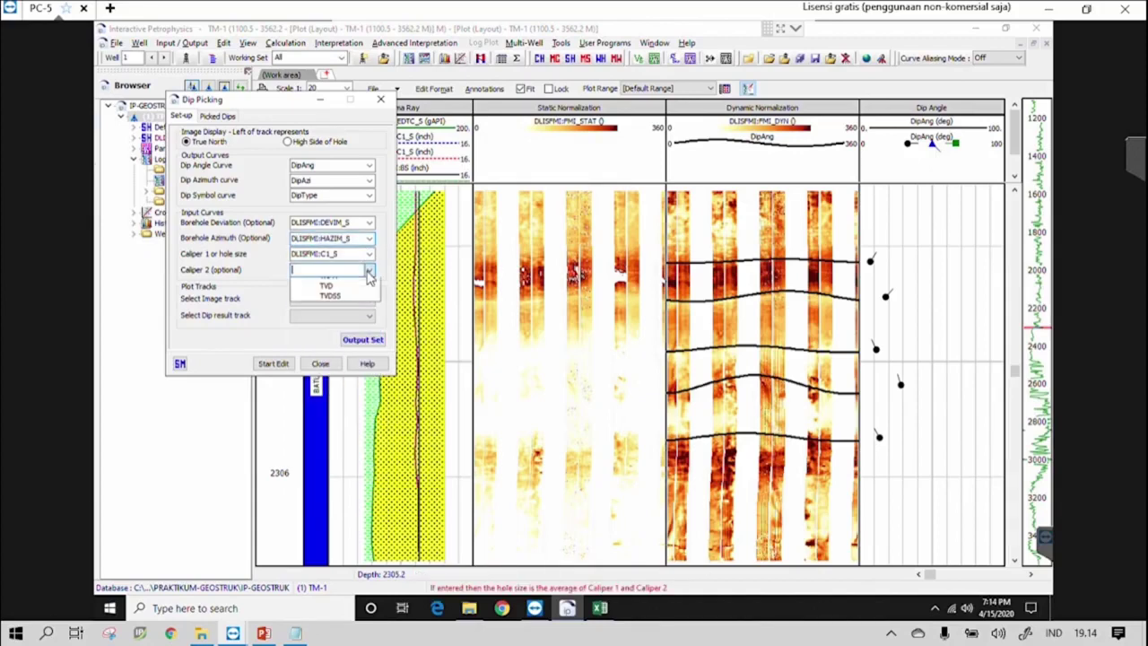
{"action": "left_click", "coordinate": [356, 315]}
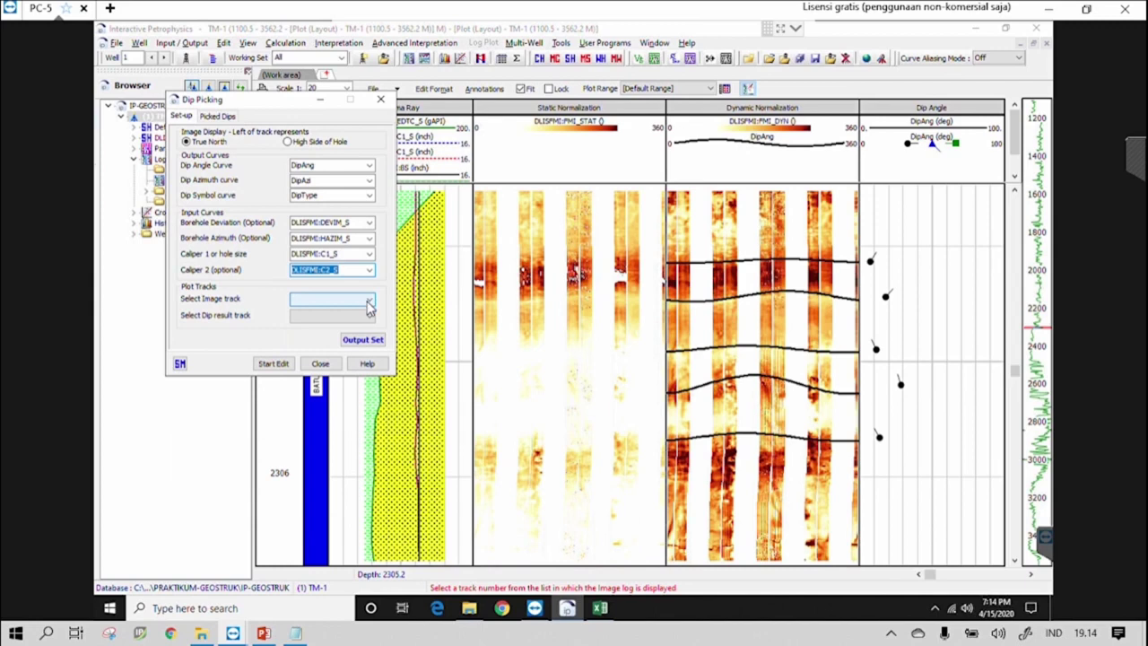
Step: Set the image track to Track 7 "Dynamic Normalization" and the dip result track to Track 8 "Dip Angle"
{"action": "left_click", "coordinate": [368, 299]}
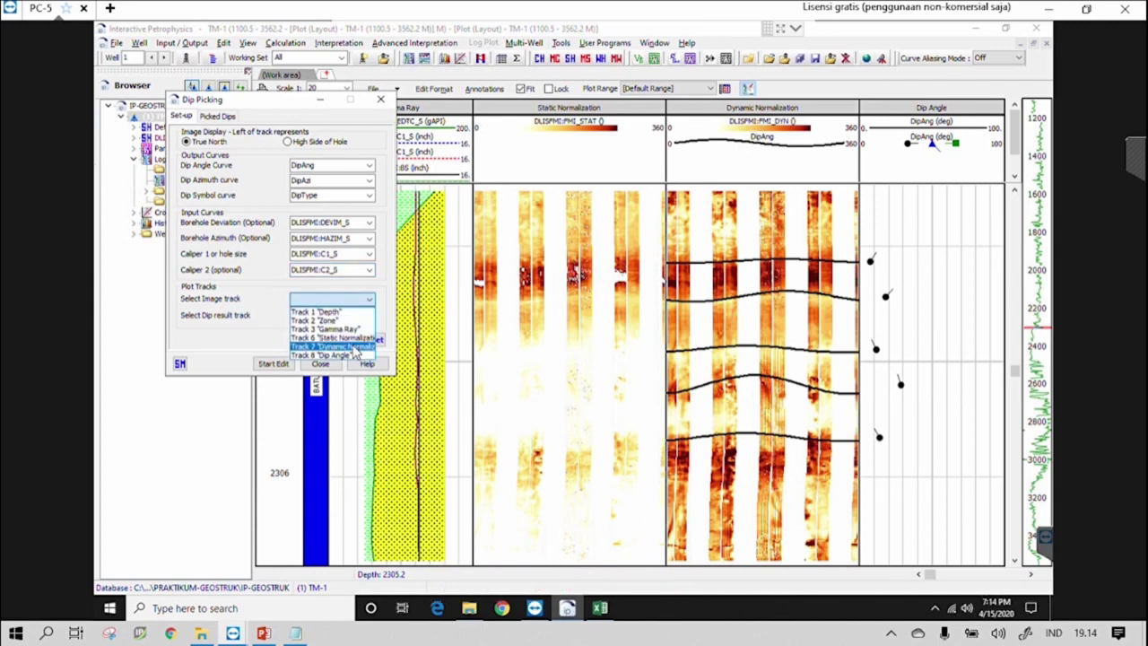
{"action": "left_click", "coordinate": [355, 346]}
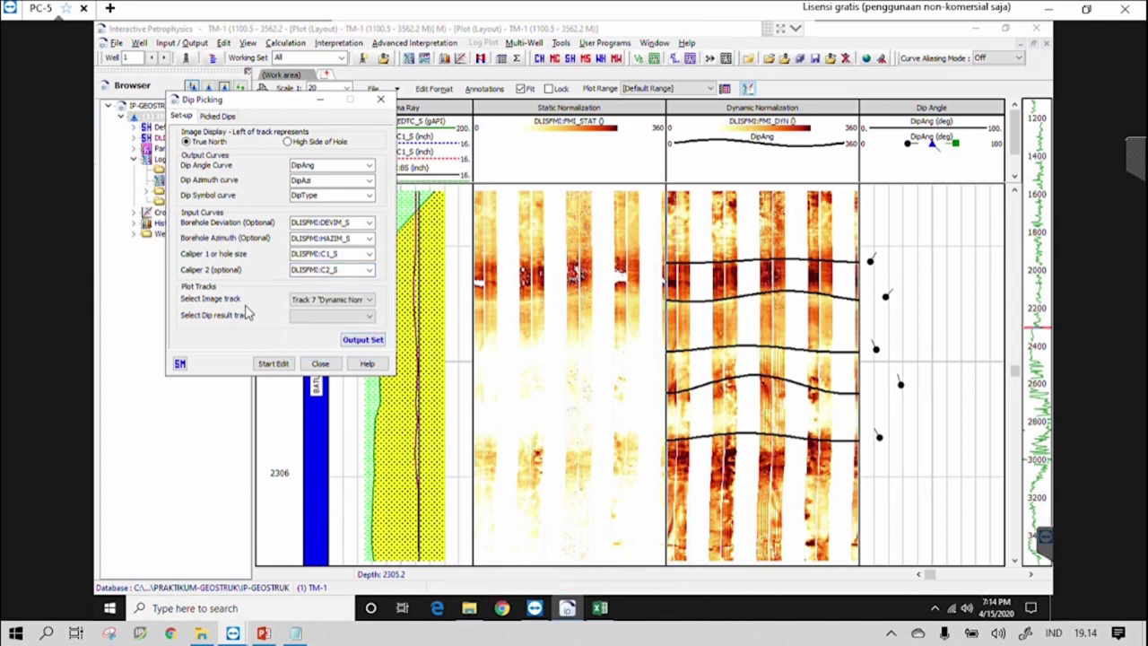
{"action": "left_click", "coordinate": [364, 315]}
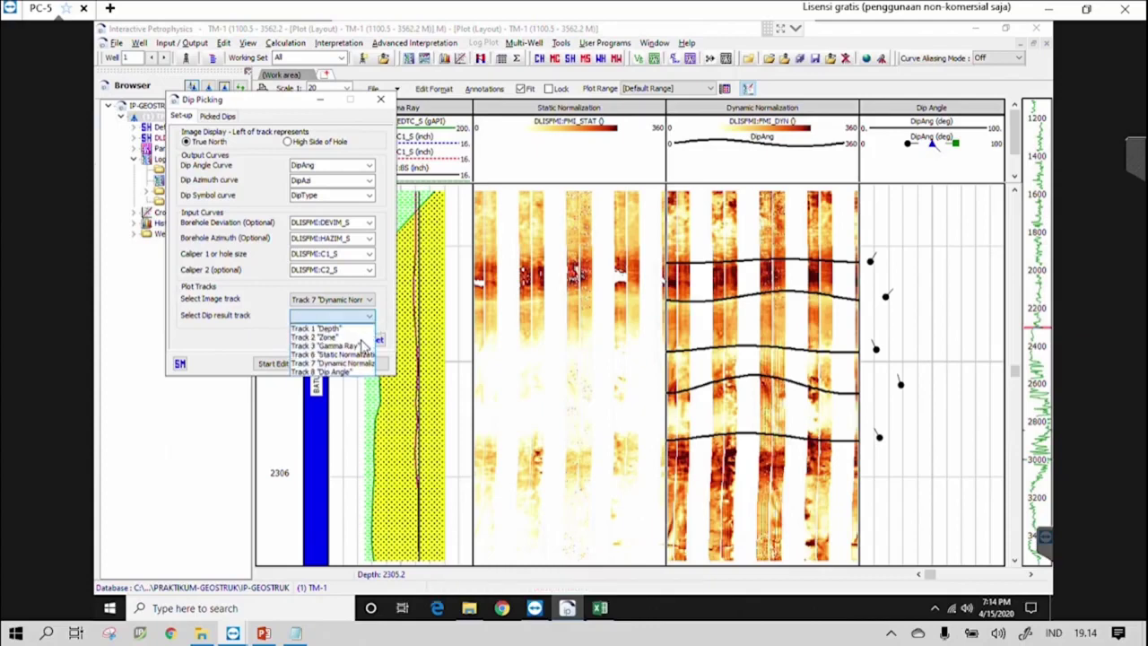
{"action": "left_click", "coordinate": [333, 372]}
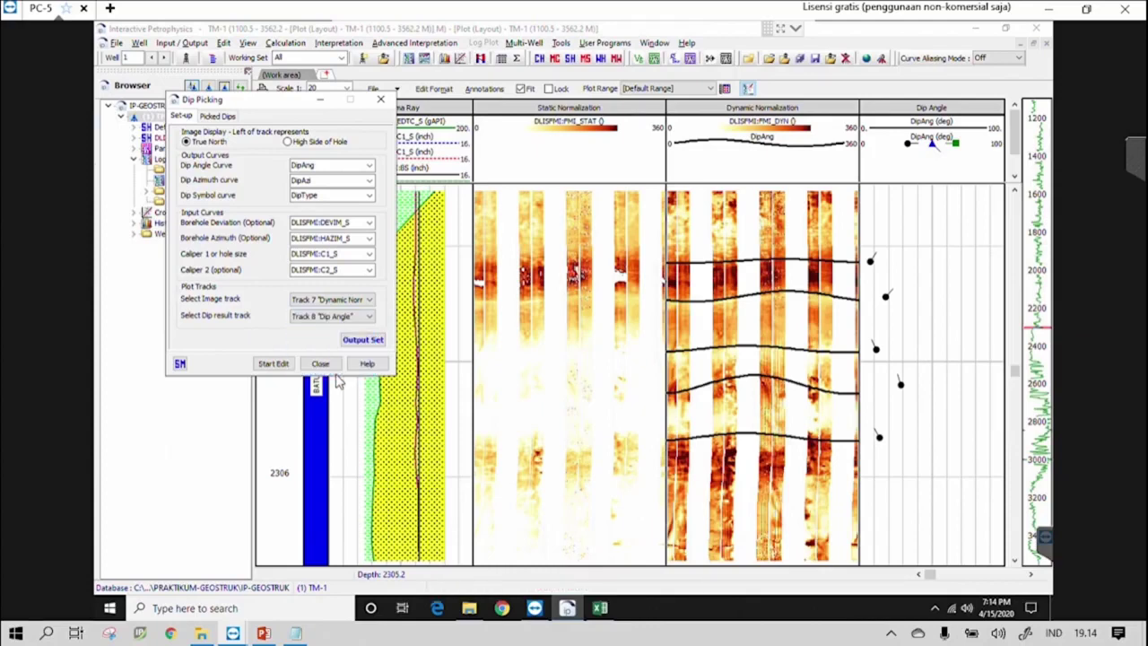
Step: Start dip editing, pick a nearly flat dip at about 2306.1 m and another just below it, and close Dip Picking
{"action": "left_click", "coordinate": [275, 365]}
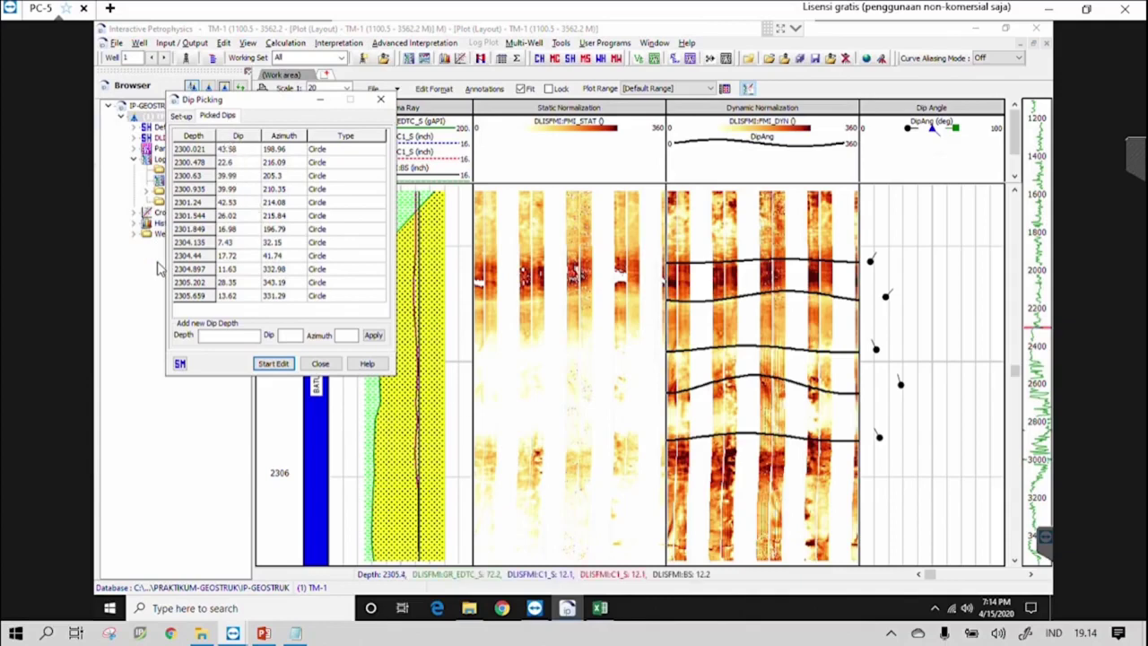
{"action": "left_click", "coordinate": [270, 371]}
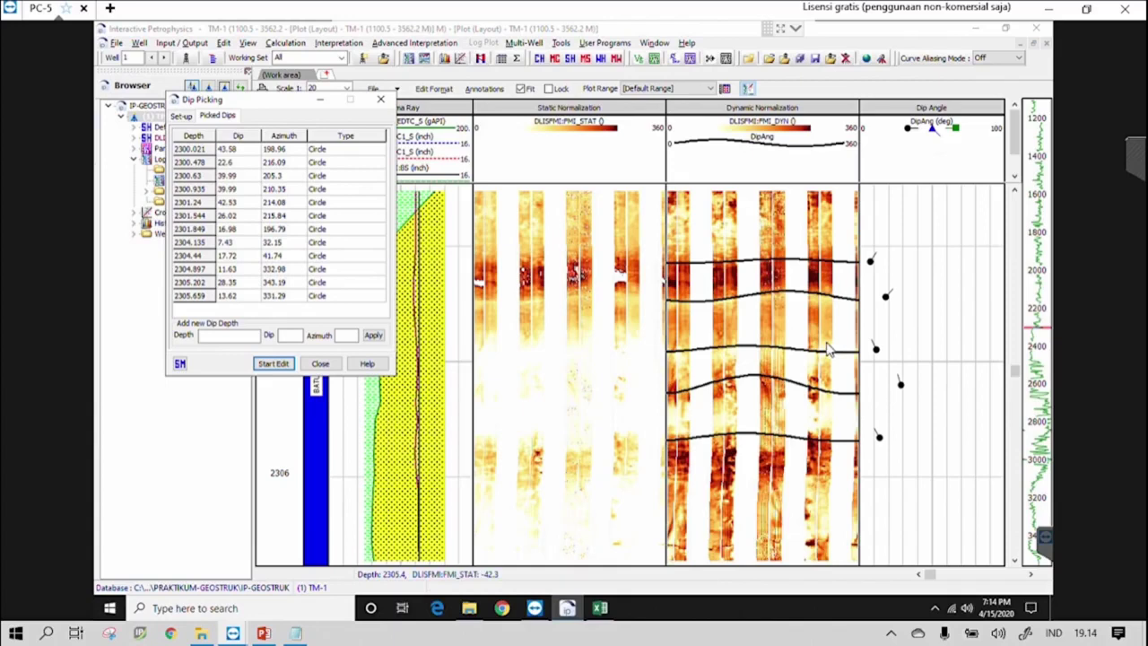
{"action": "left_click", "coordinate": [761, 491]}
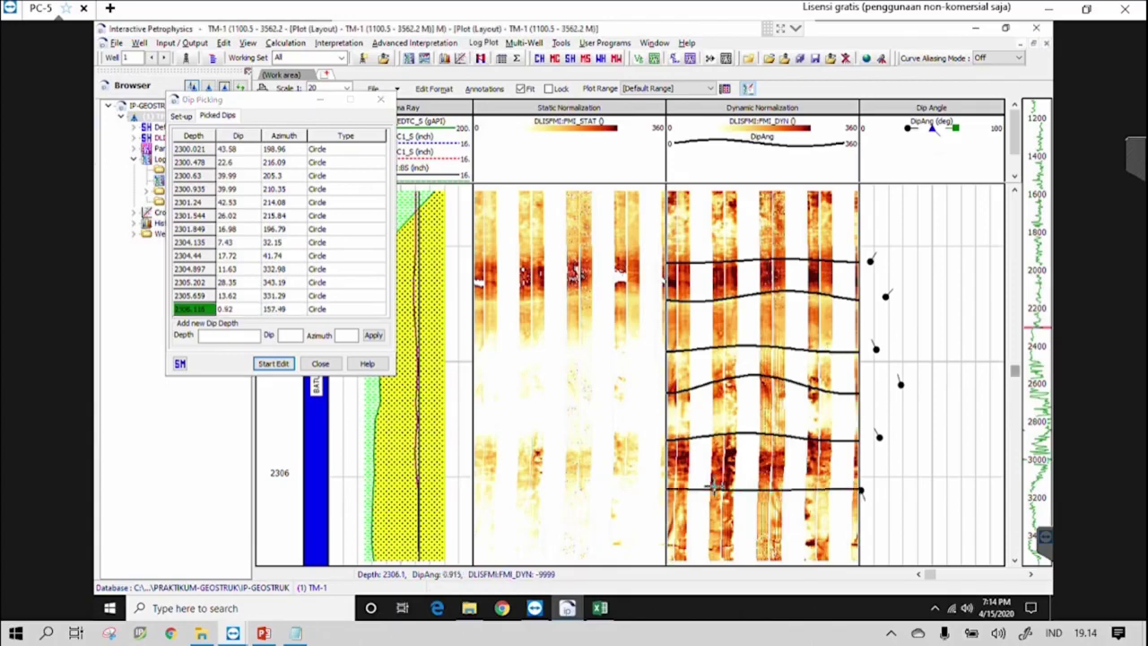
{"action": "left_click", "coordinate": [768, 526]}
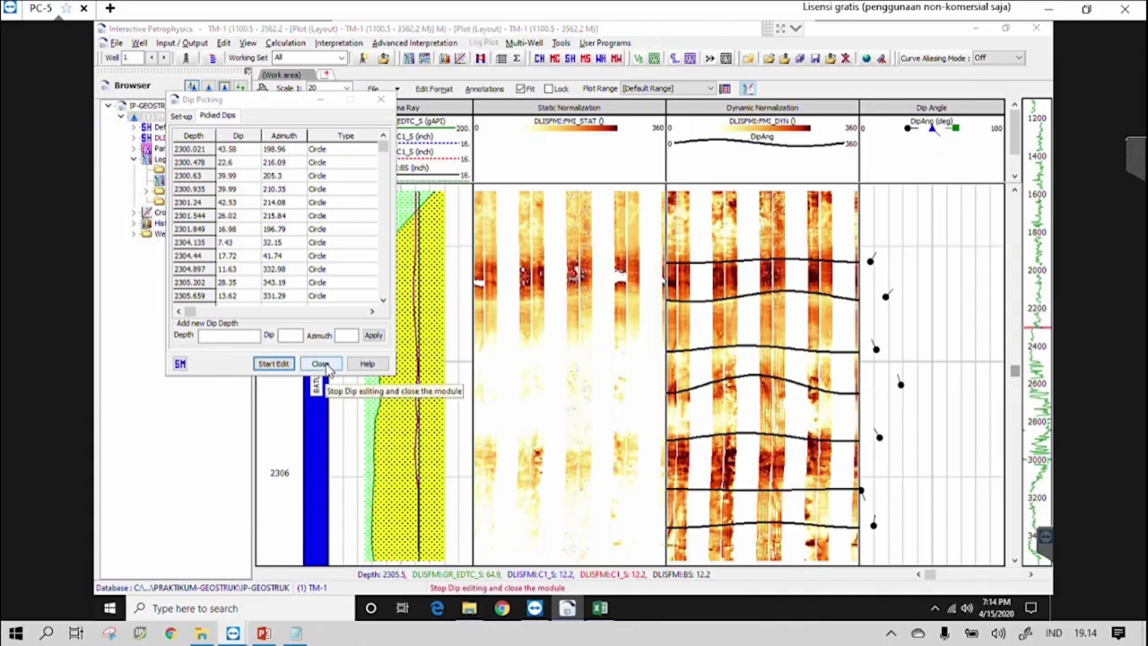
{"action": "left_click", "coordinate": [320, 364]}
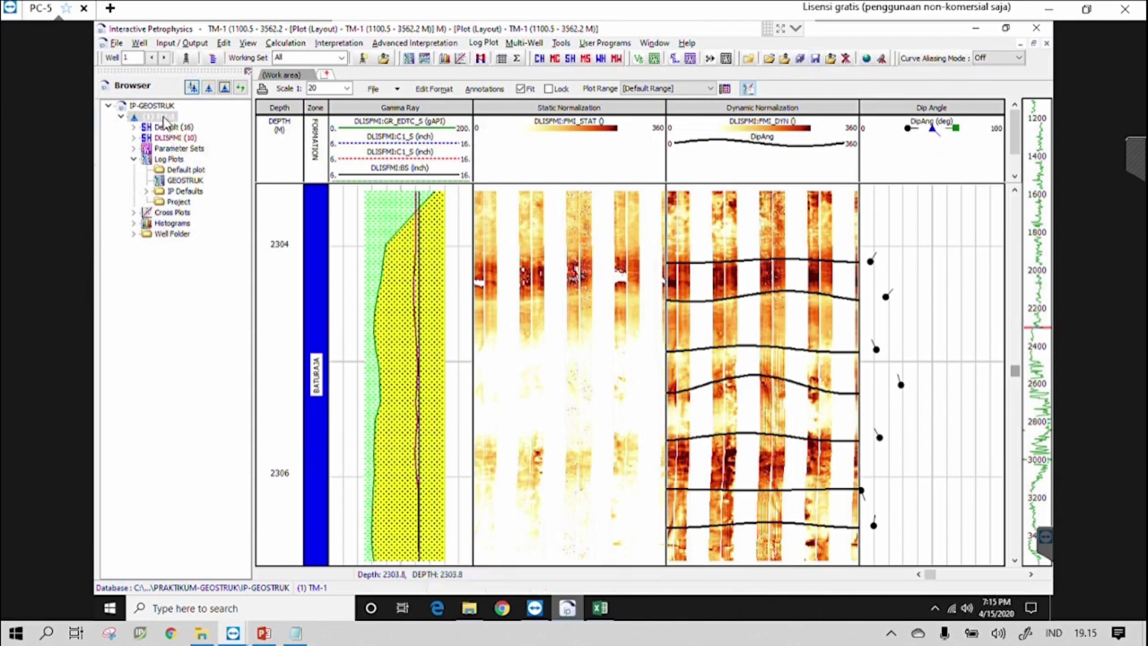
Step: Save all wells to the database and save well TM-1 by updating the selected well in the database
{"action": "left_click", "coordinate": [802, 59]}
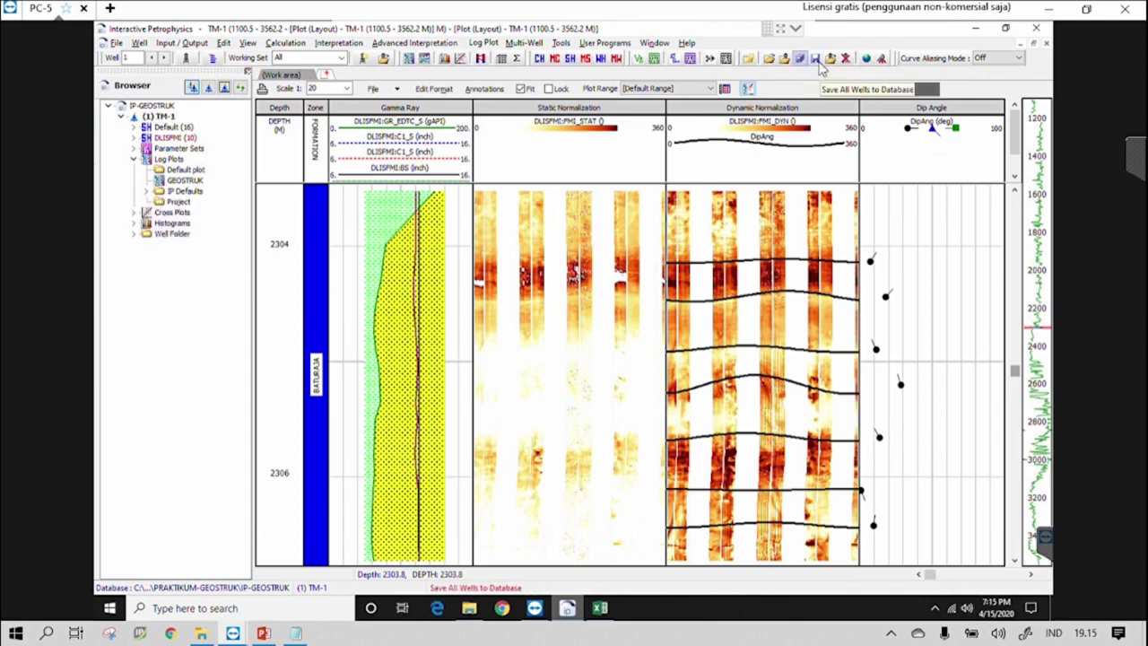
{"action": "left_click", "coordinate": [806, 61]}
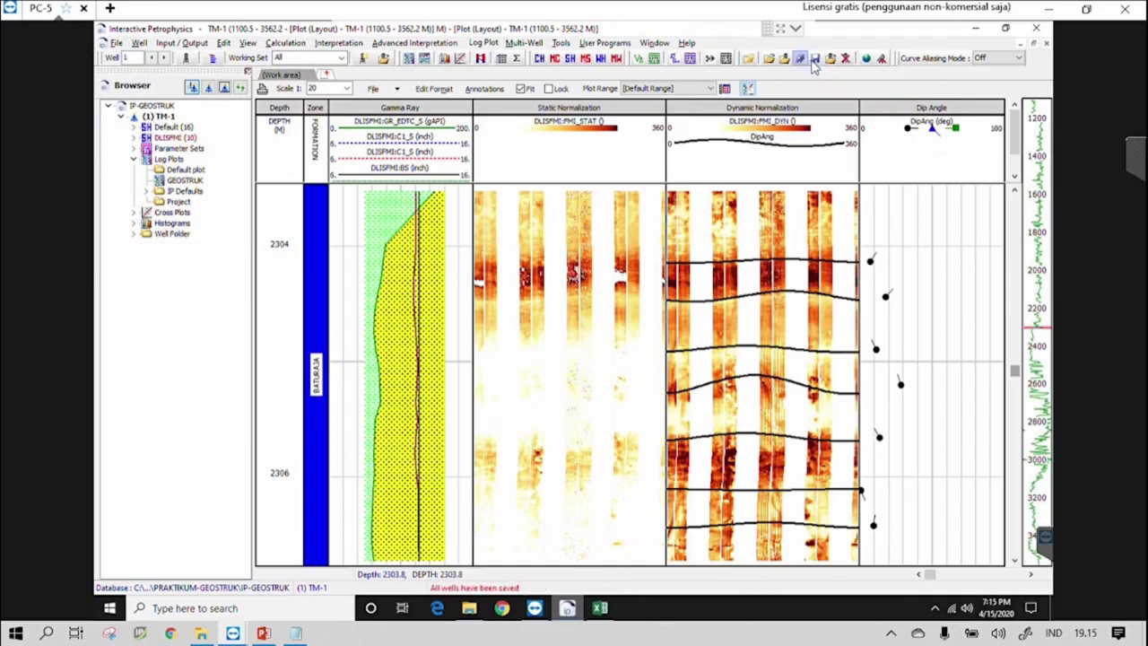
{"action": "left_click", "coordinate": [815, 61]}
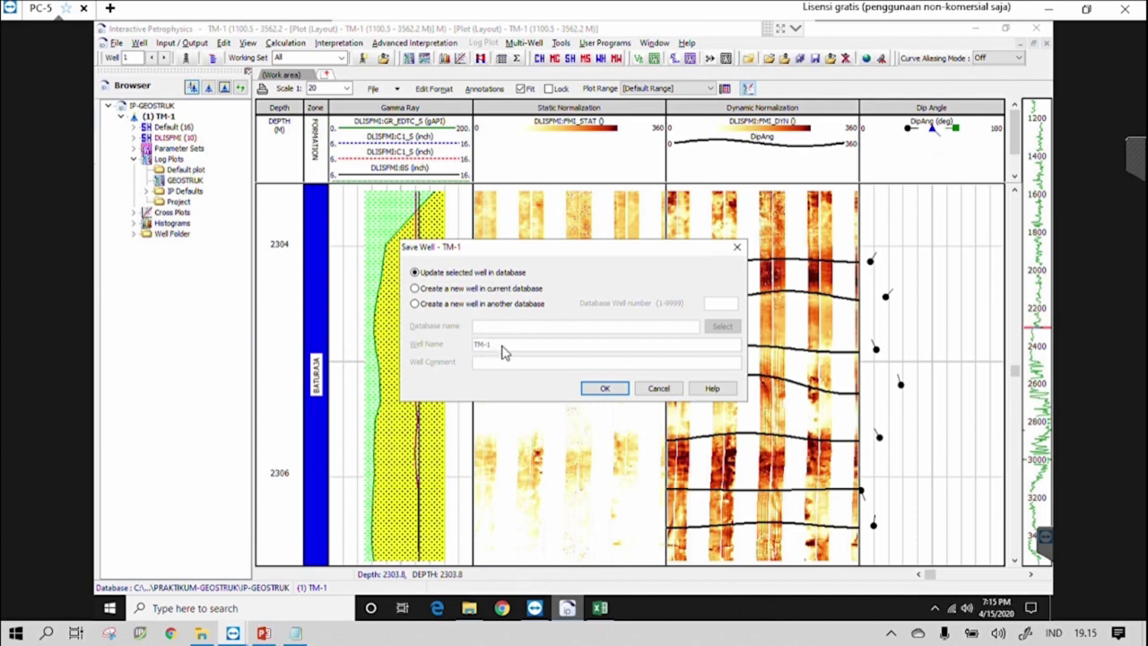
{"action": "left_click", "coordinate": [609, 389]}
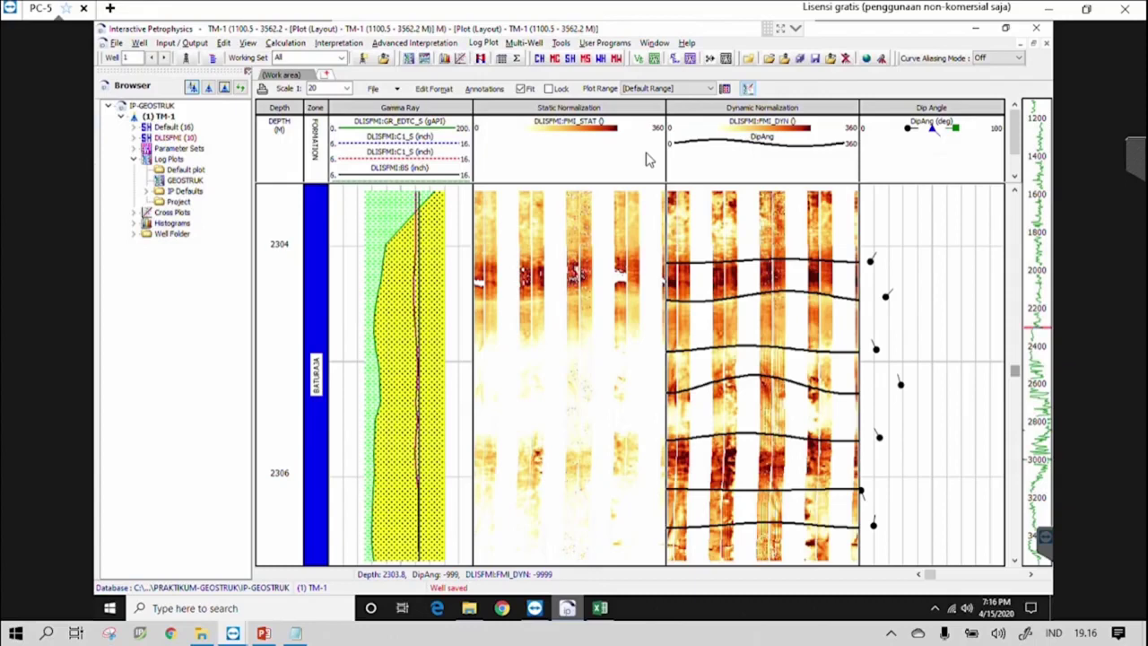
Step: Exit Interactive Petrophysics with the wells saved, and close the Zone_Marker workbook in Excel
{"action": "left_click", "coordinate": [1038, 33]}
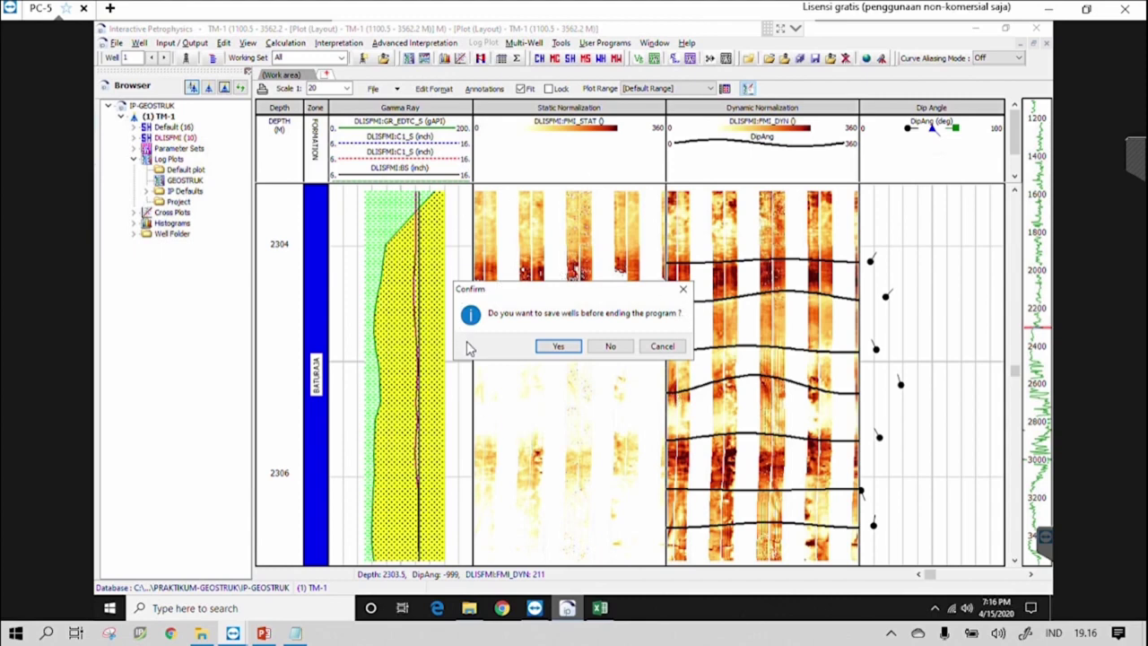
{"action": "left_click", "coordinate": [561, 347]}
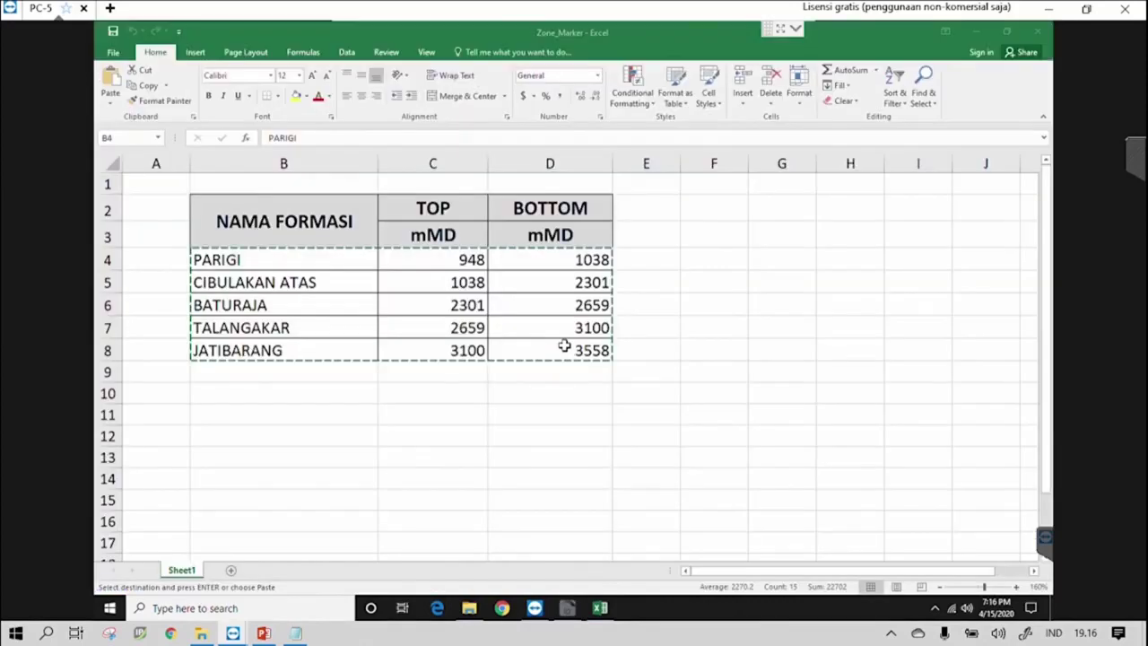
{"action": "left_click", "coordinate": [1038, 31]}
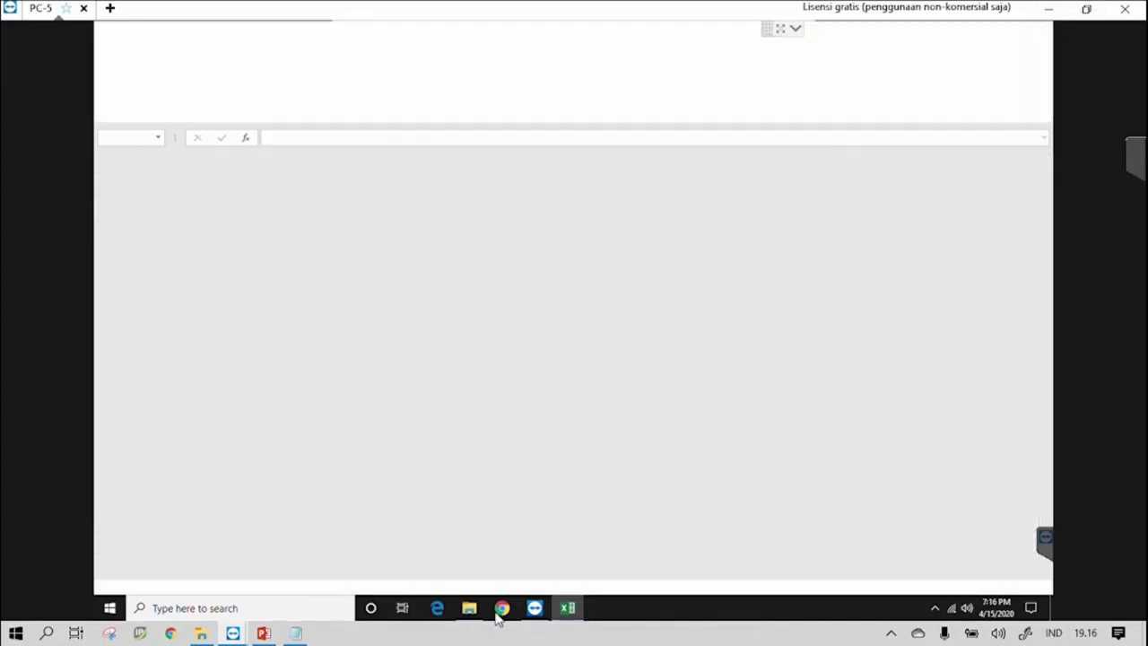
Step: Switch to the Flow presentation in PowerPoint and show its title slide
{"action": "left_click", "coordinate": [264, 633]}
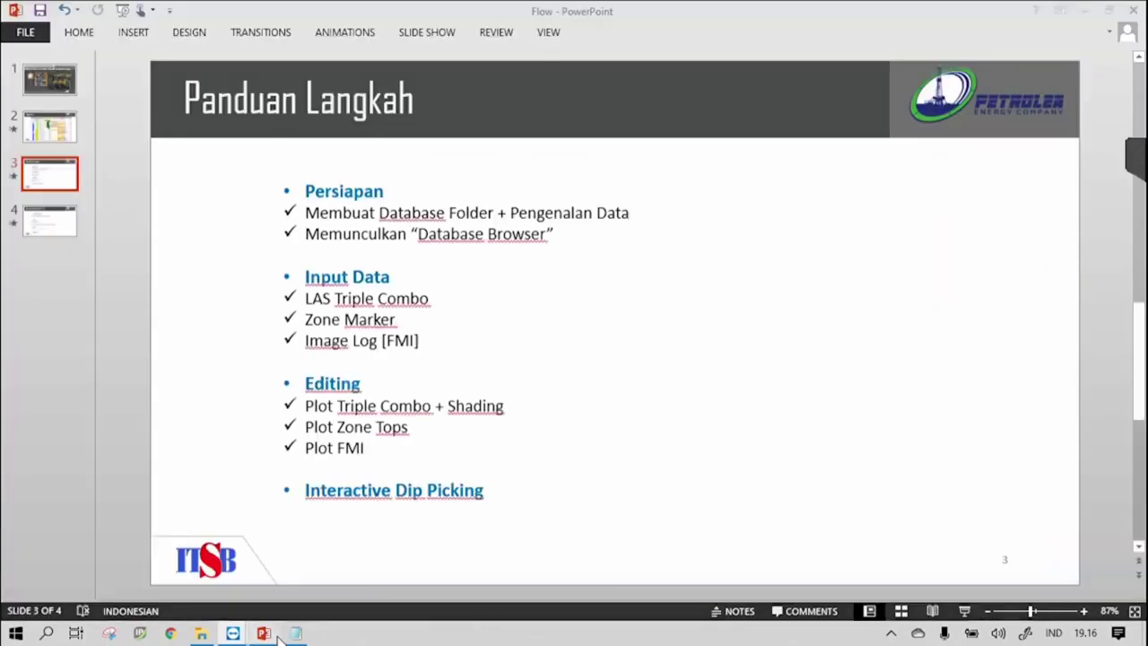
{"action": "left_click", "coordinate": [64, 89]}
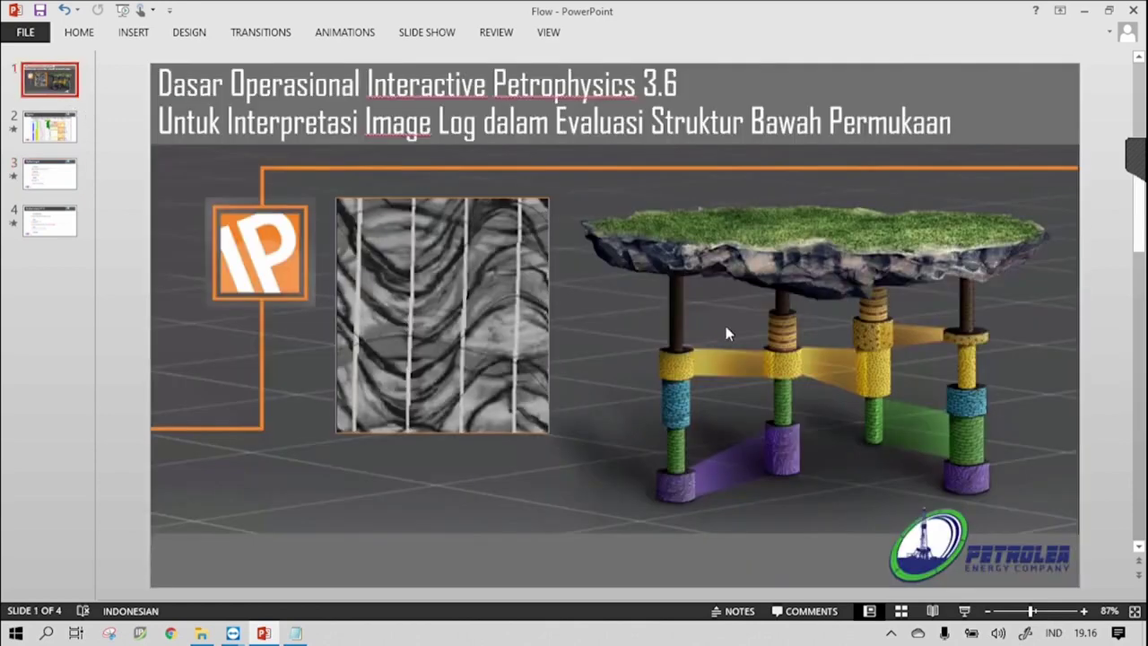